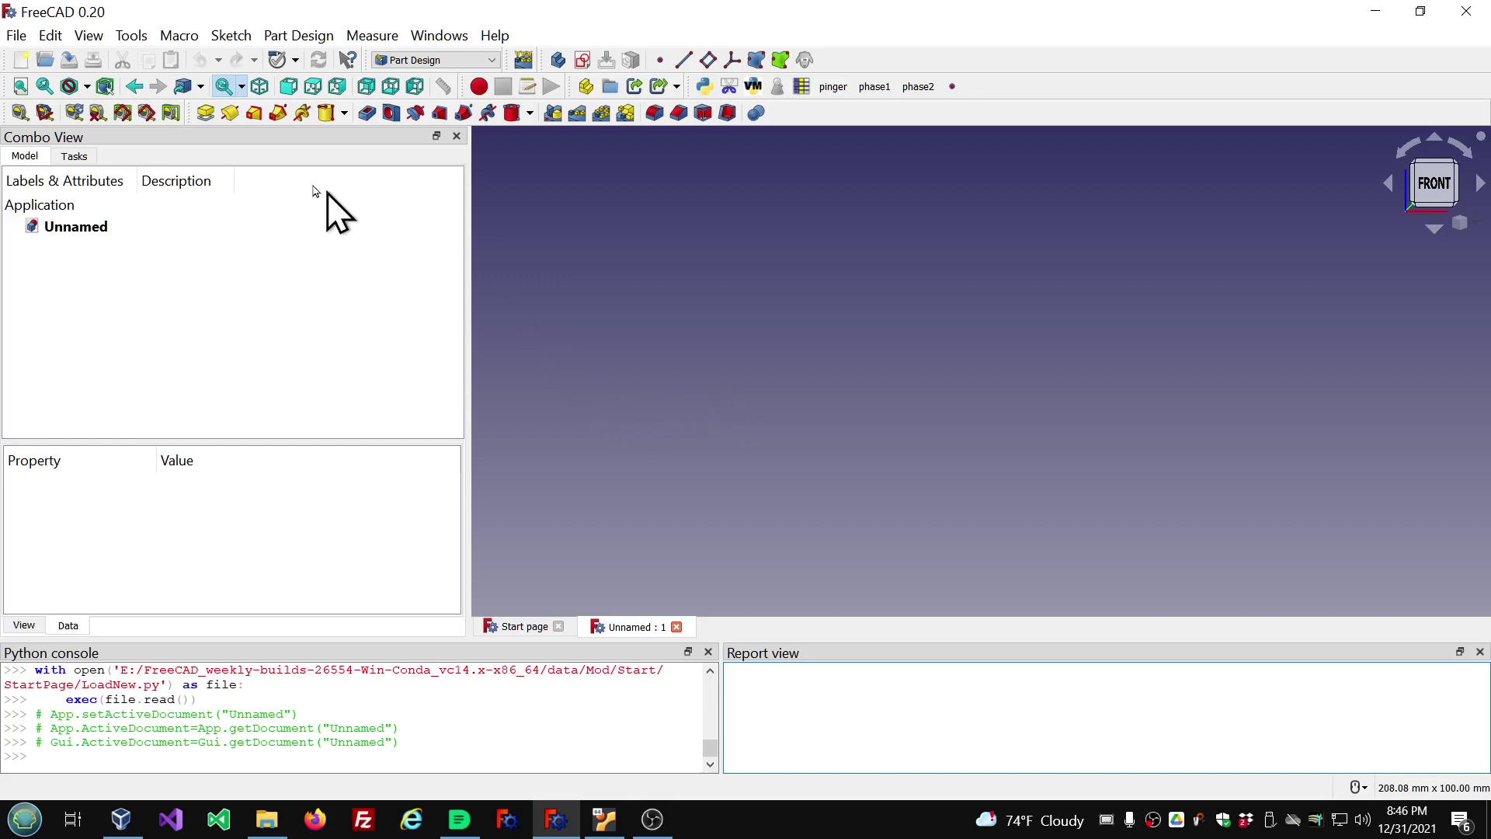
Open the Macro menu and move across to the Tools menu with the add-on manager.
{"action": "left_click", "coordinate": [179, 37]}
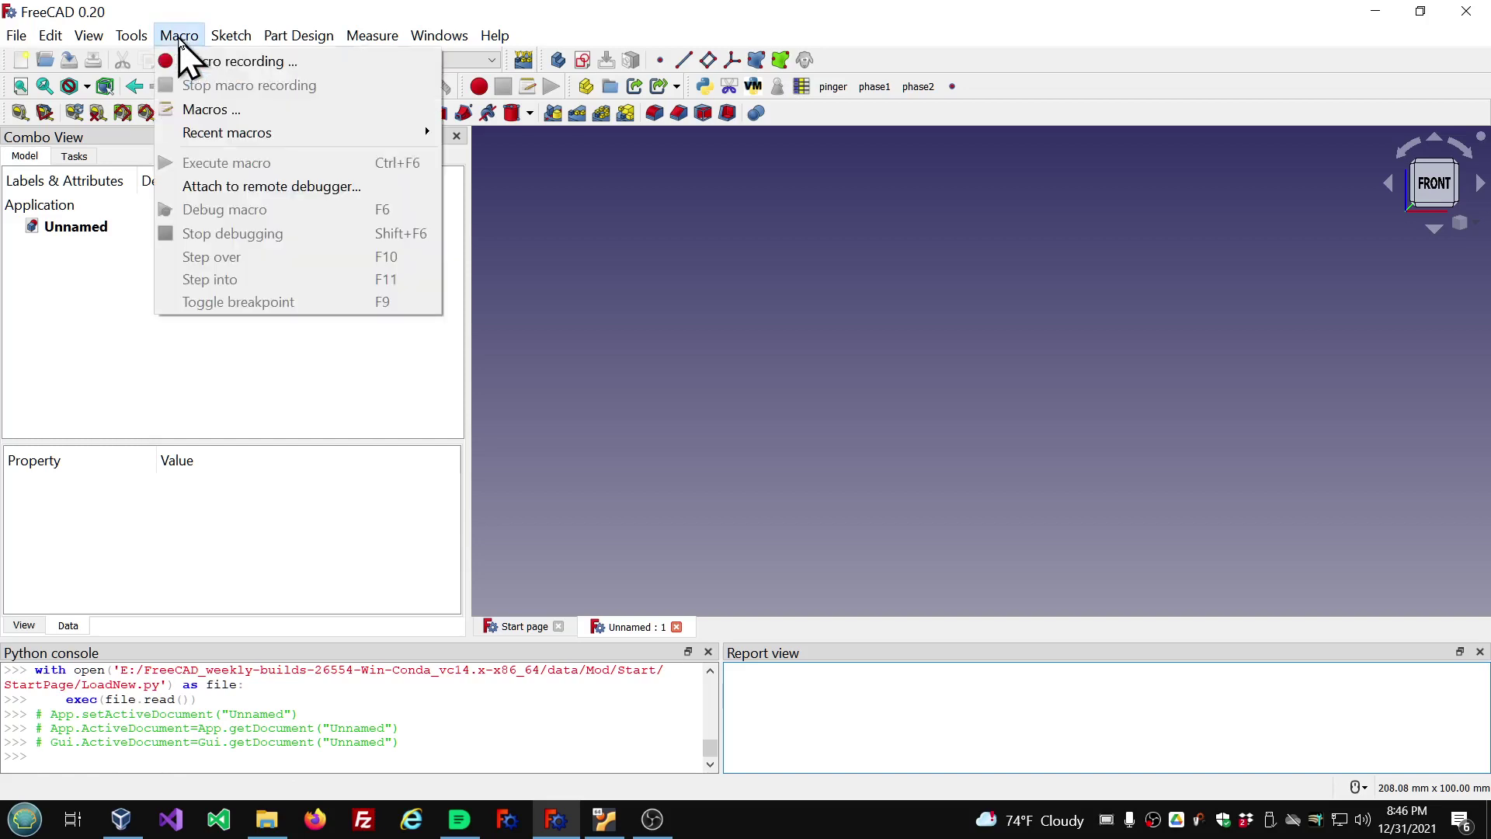
{"action": "mouse_move", "coordinate": [124, 39]}
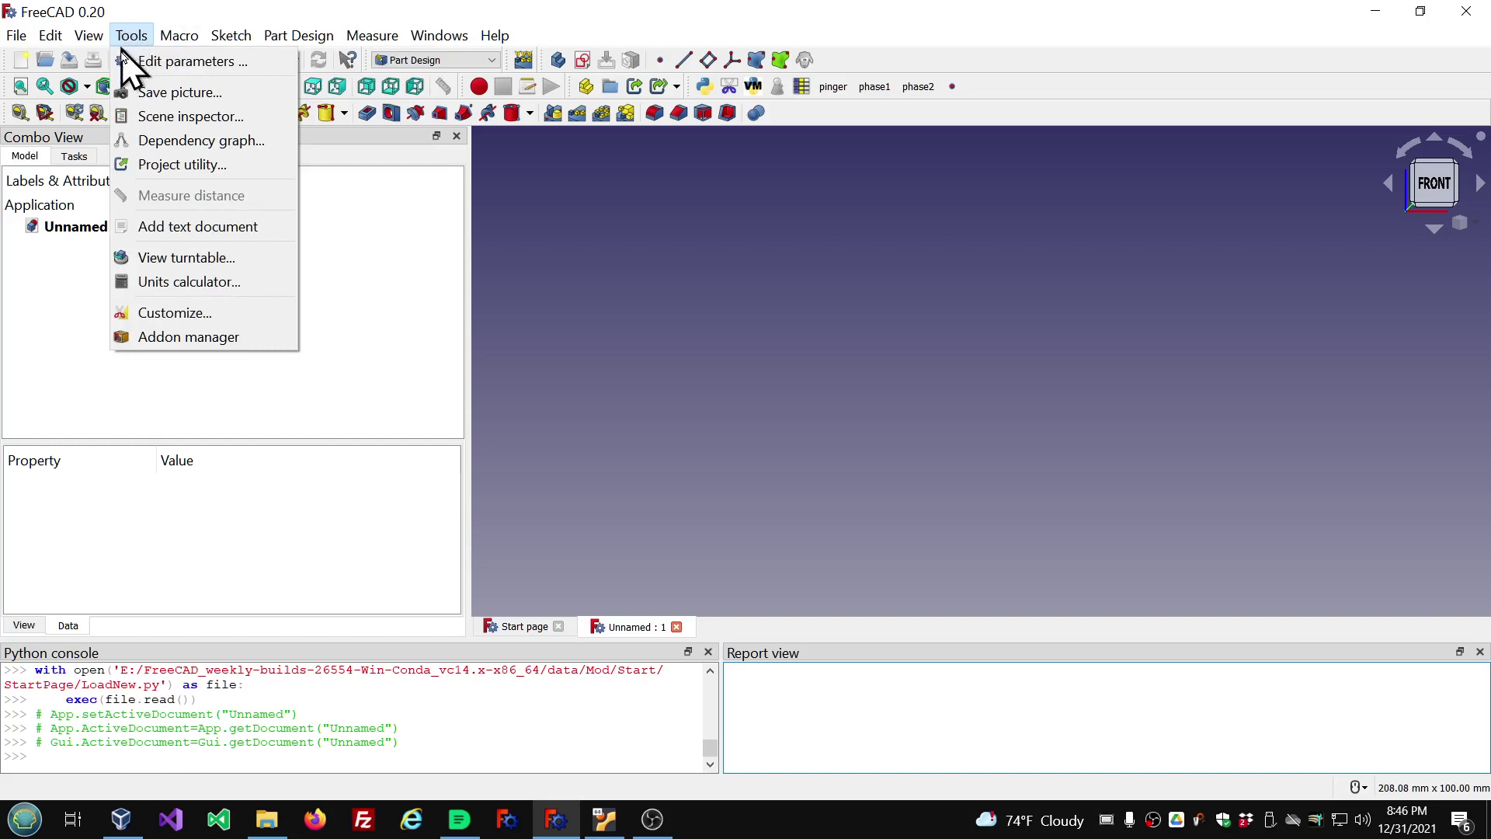
{"action": "left_click", "coordinate": [156, 338]}
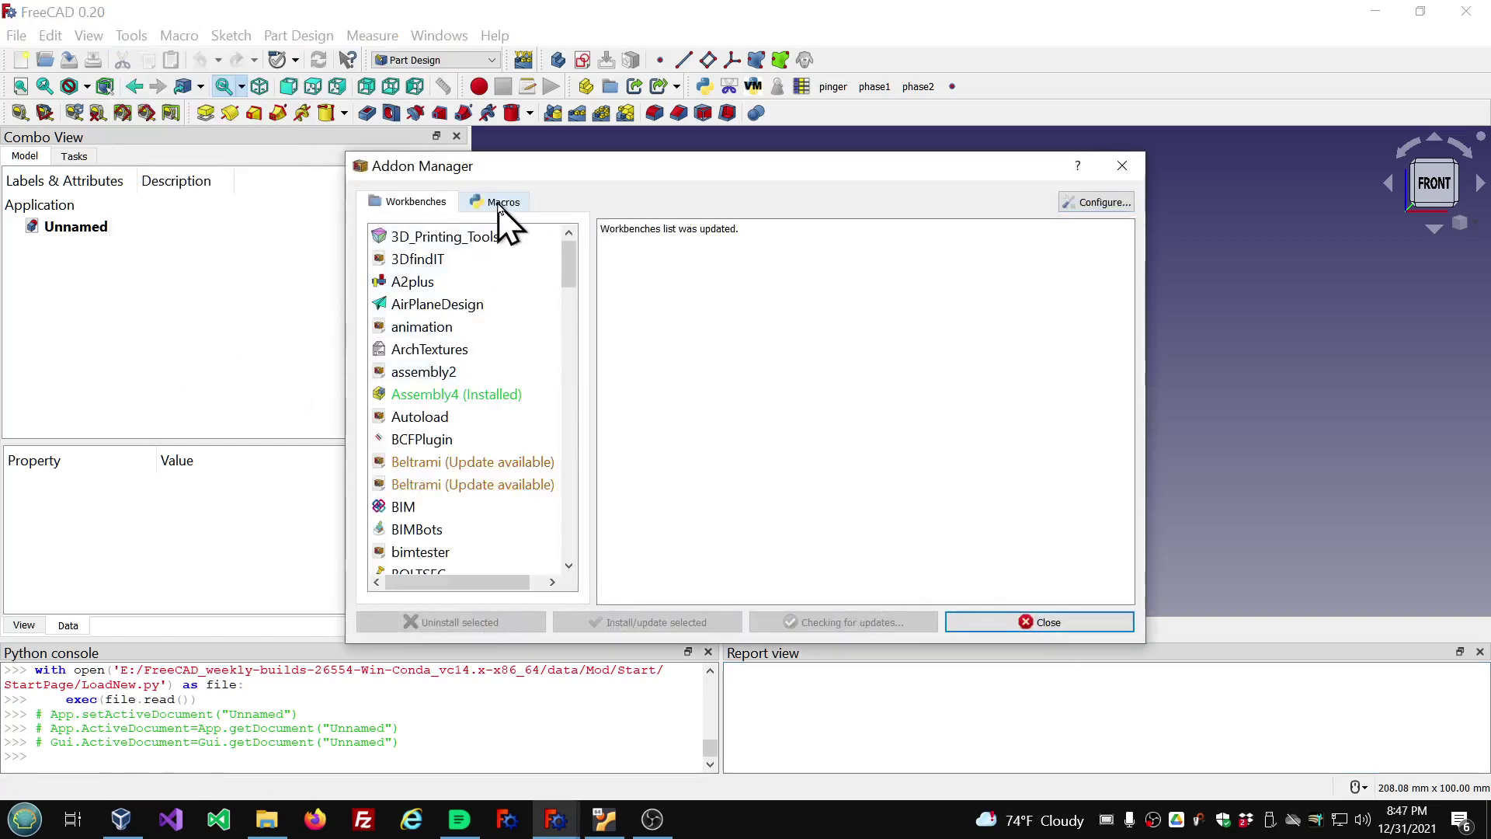
{"action": "left_click", "coordinate": [502, 203]}
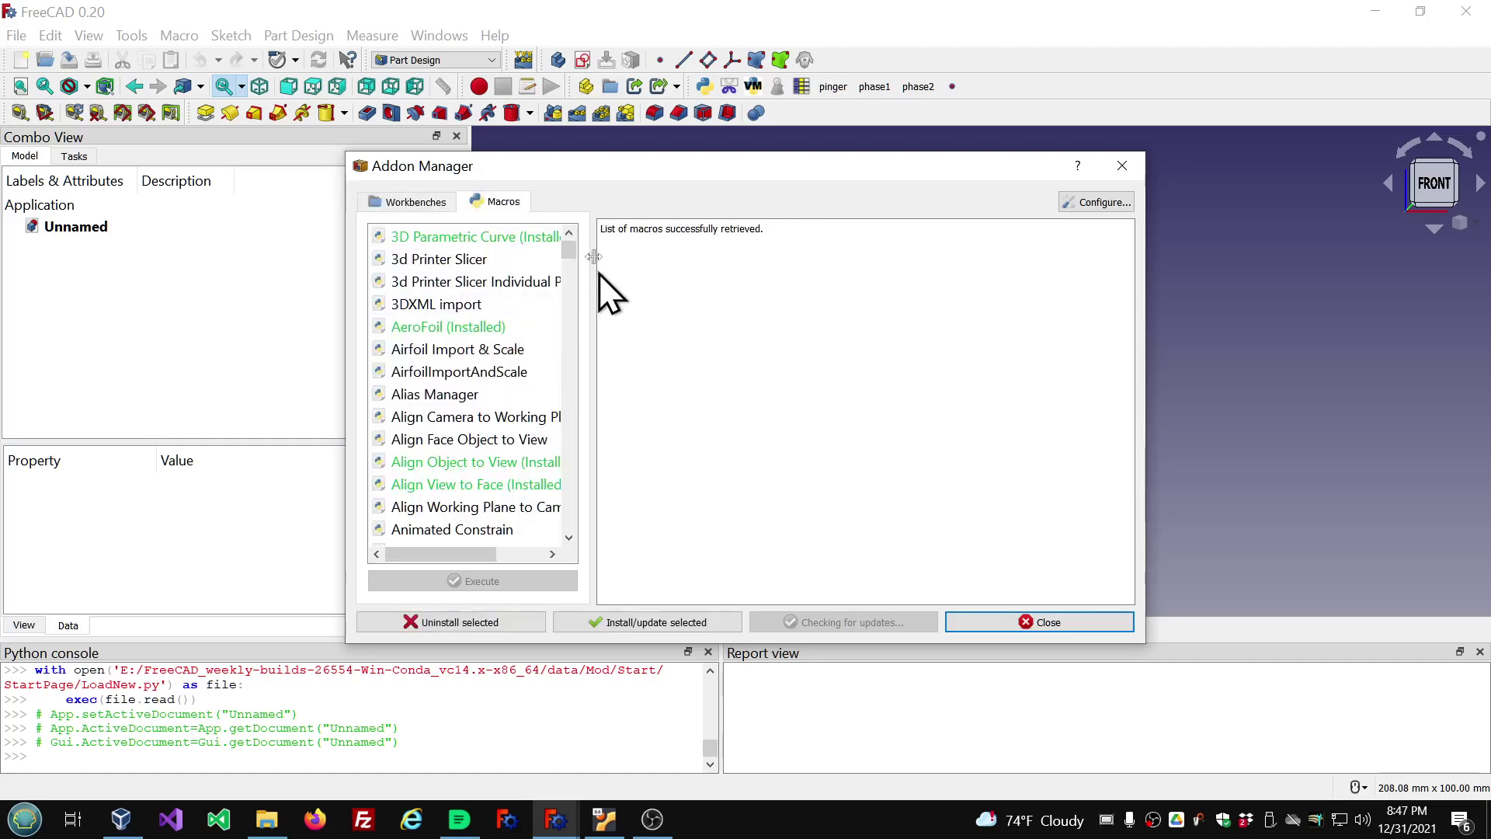
{"action": "left_click_drag", "start_coordinate": [569, 250], "coordinate": [570, 445]}
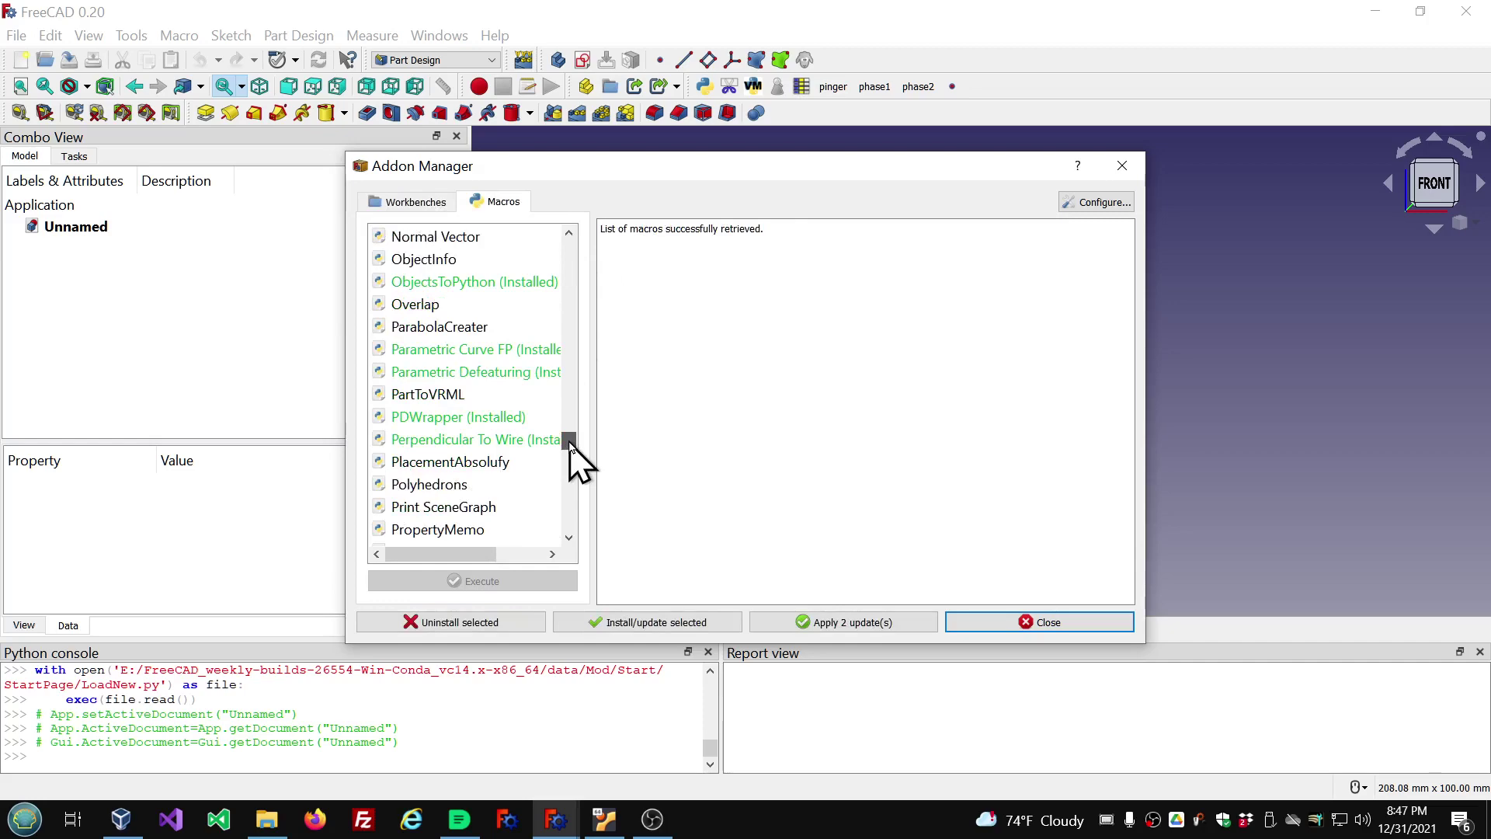
{"action": "left_click", "coordinate": [478, 374]}
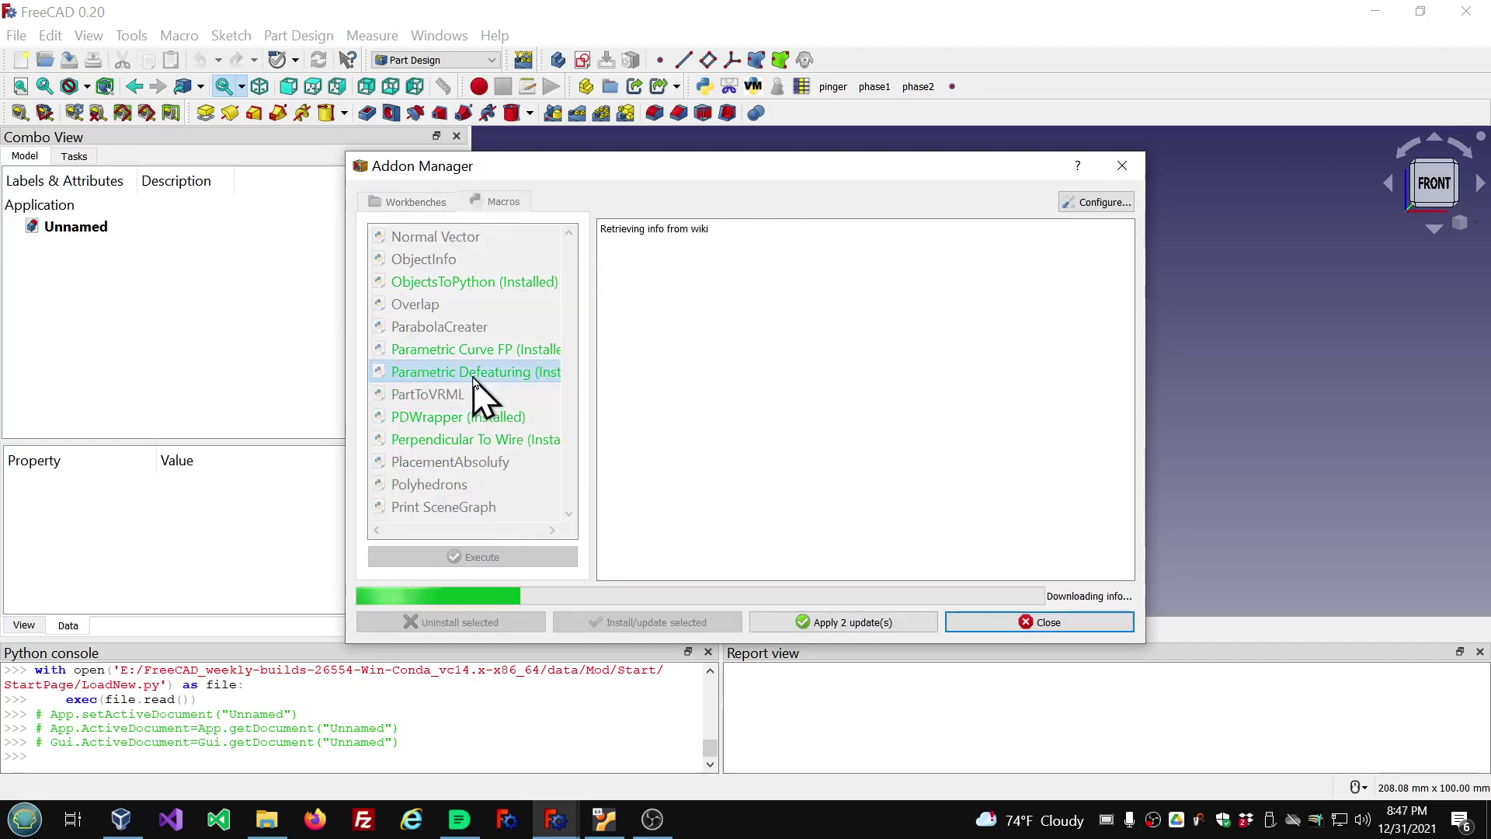
{"action": "left_click", "coordinate": [1106, 822]}
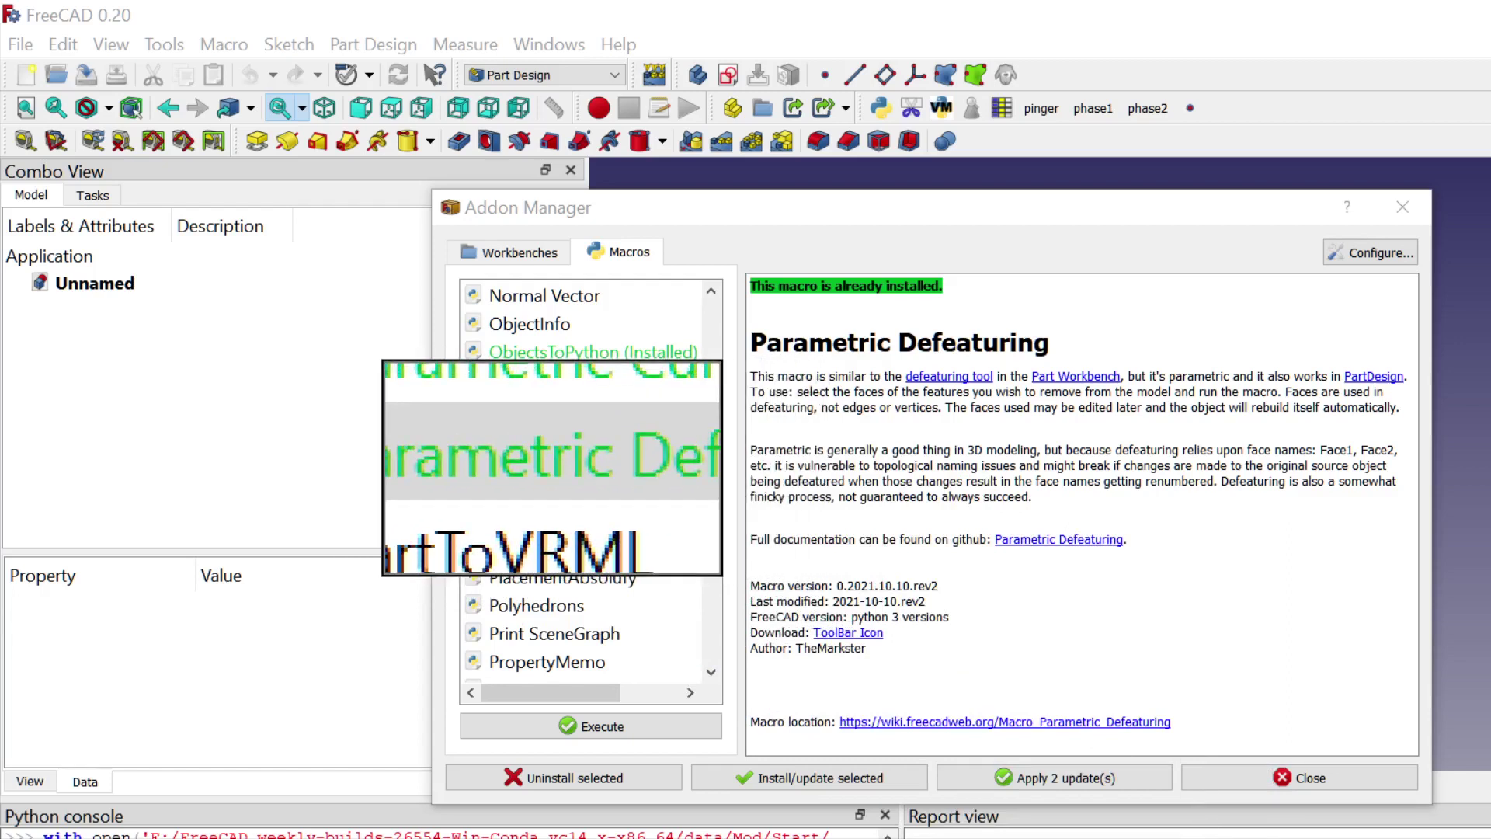
{"action": "key", "text": "super+Escape"}
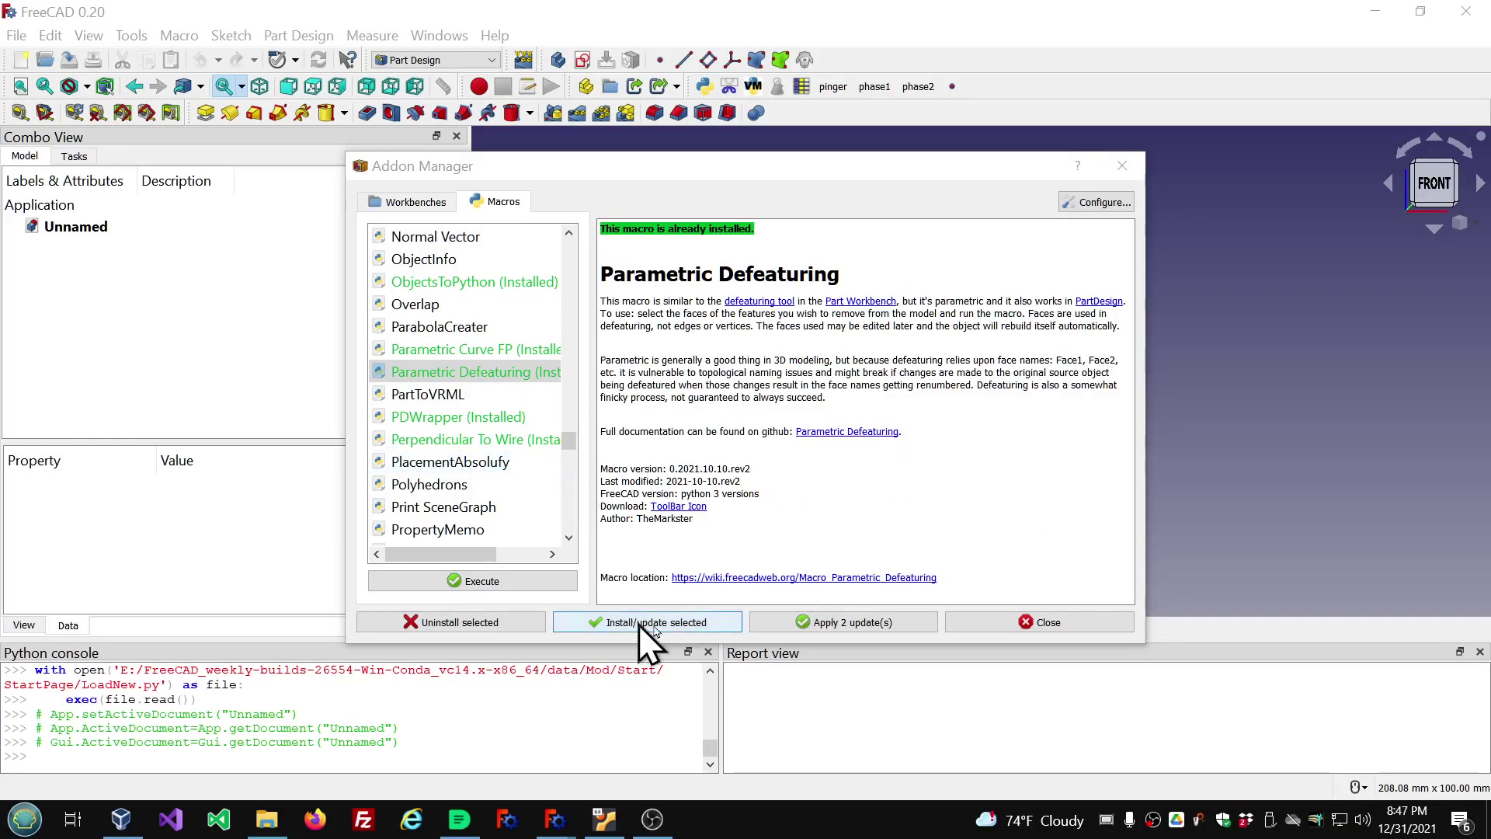
{"action": "left_click", "coordinate": [1004, 628]}
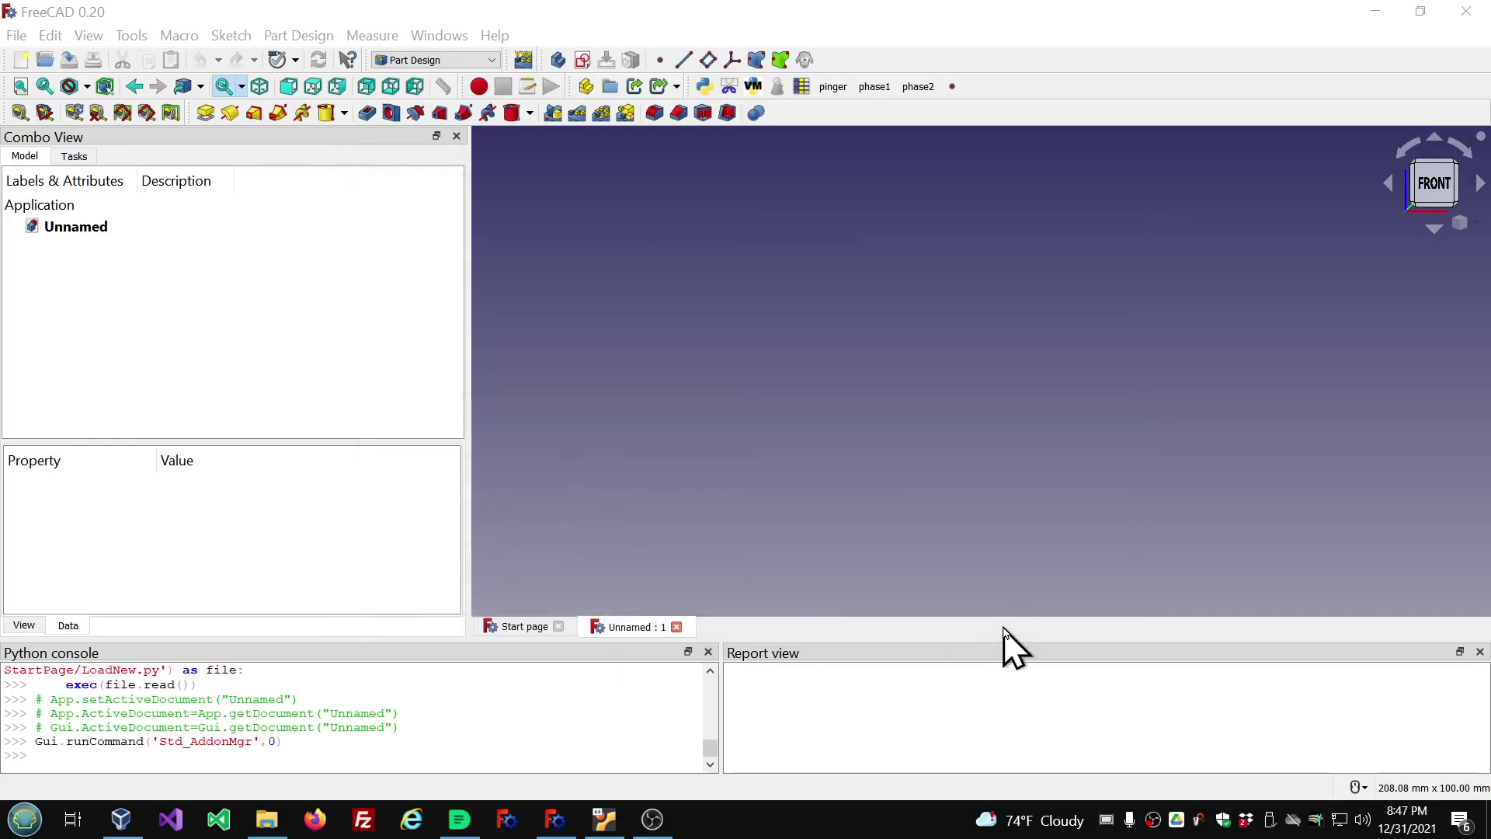
{"action": "left_click", "coordinate": [180, 37]}
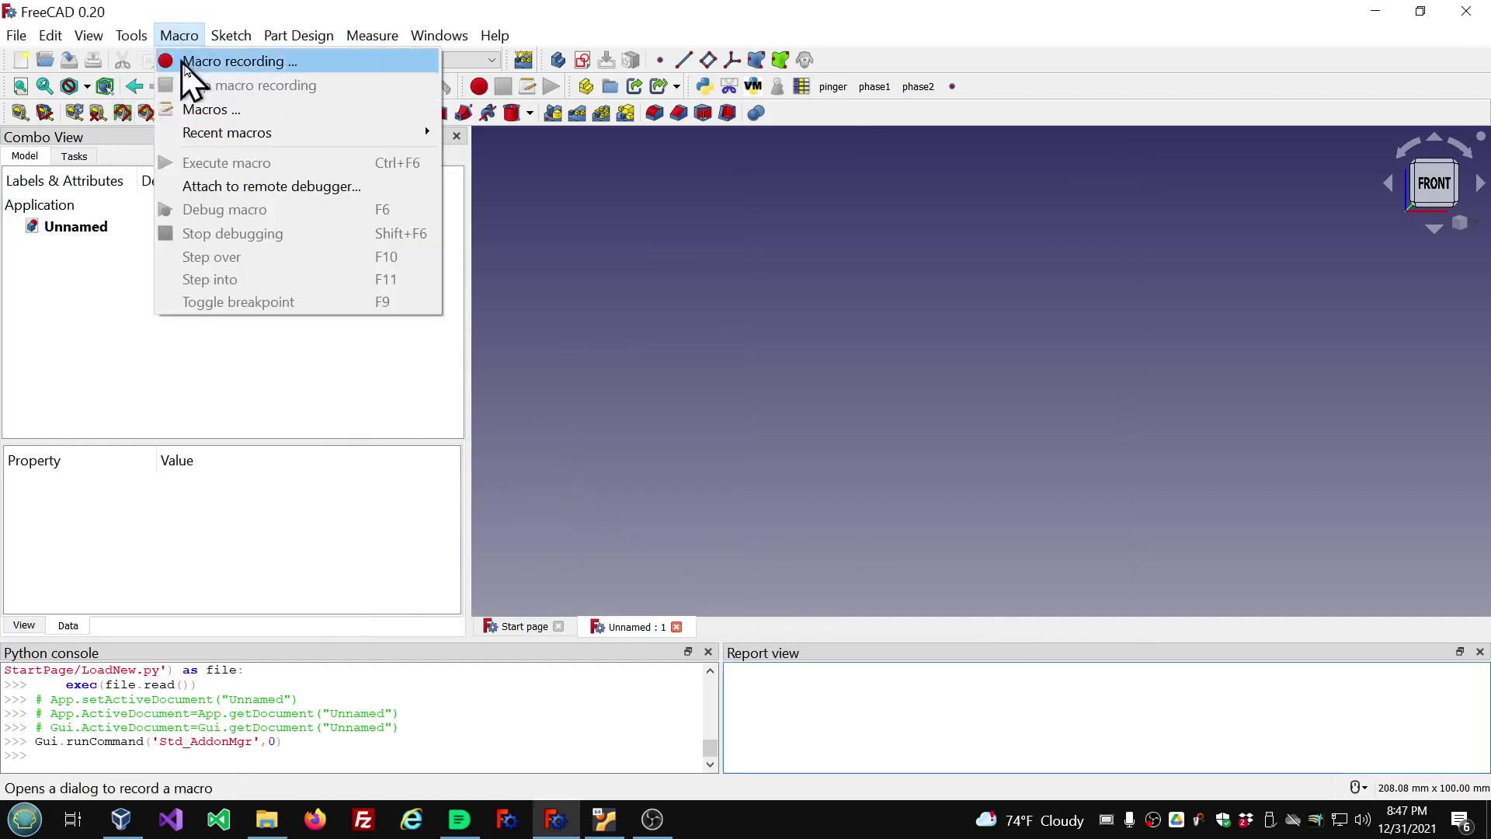
{"action": "left_click", "coordinate": [198, 109]}
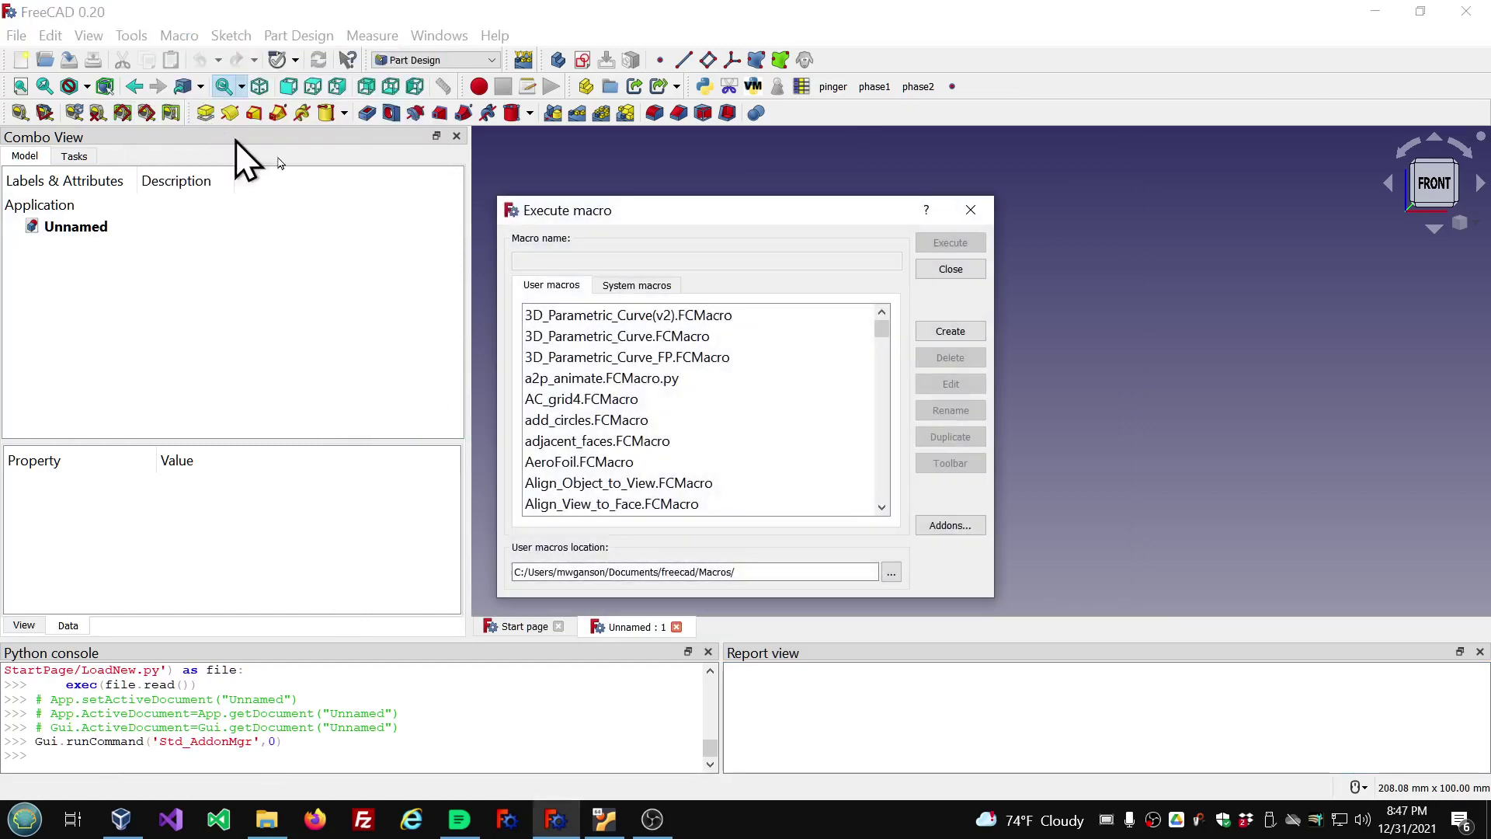
{"action": "mouse_move", "coordinate": [883, 332]}
{"action": "left_mouse_down"}
{"action": "mouse_move", "coordinate": [889, 458]}
{"action": "mouse_move", "coordinate": [888, 422]}
{"action": "left_mouse_up"}
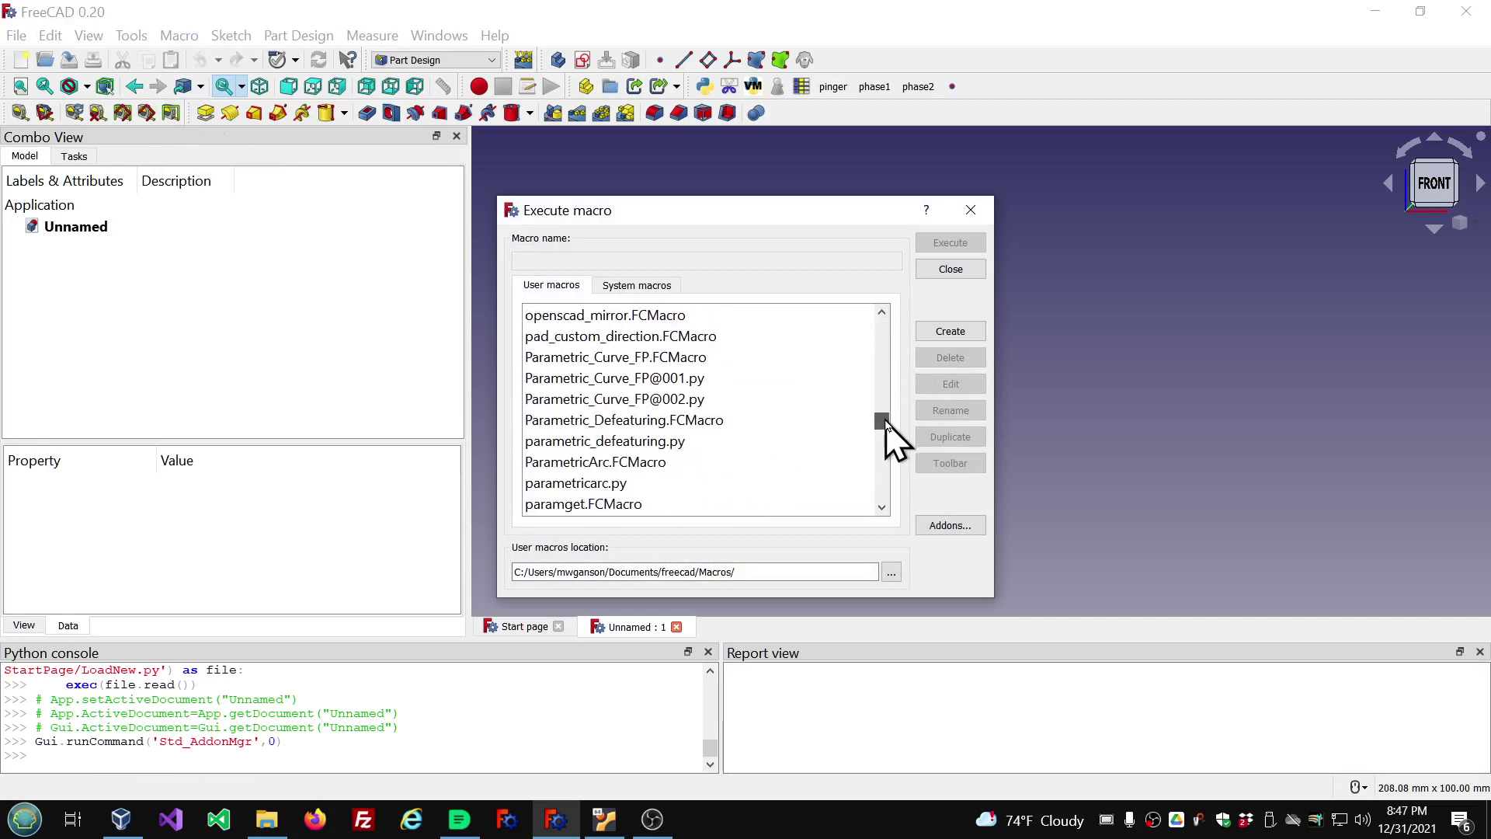
{"action": "left_click", "coordinate": [560, 420]}
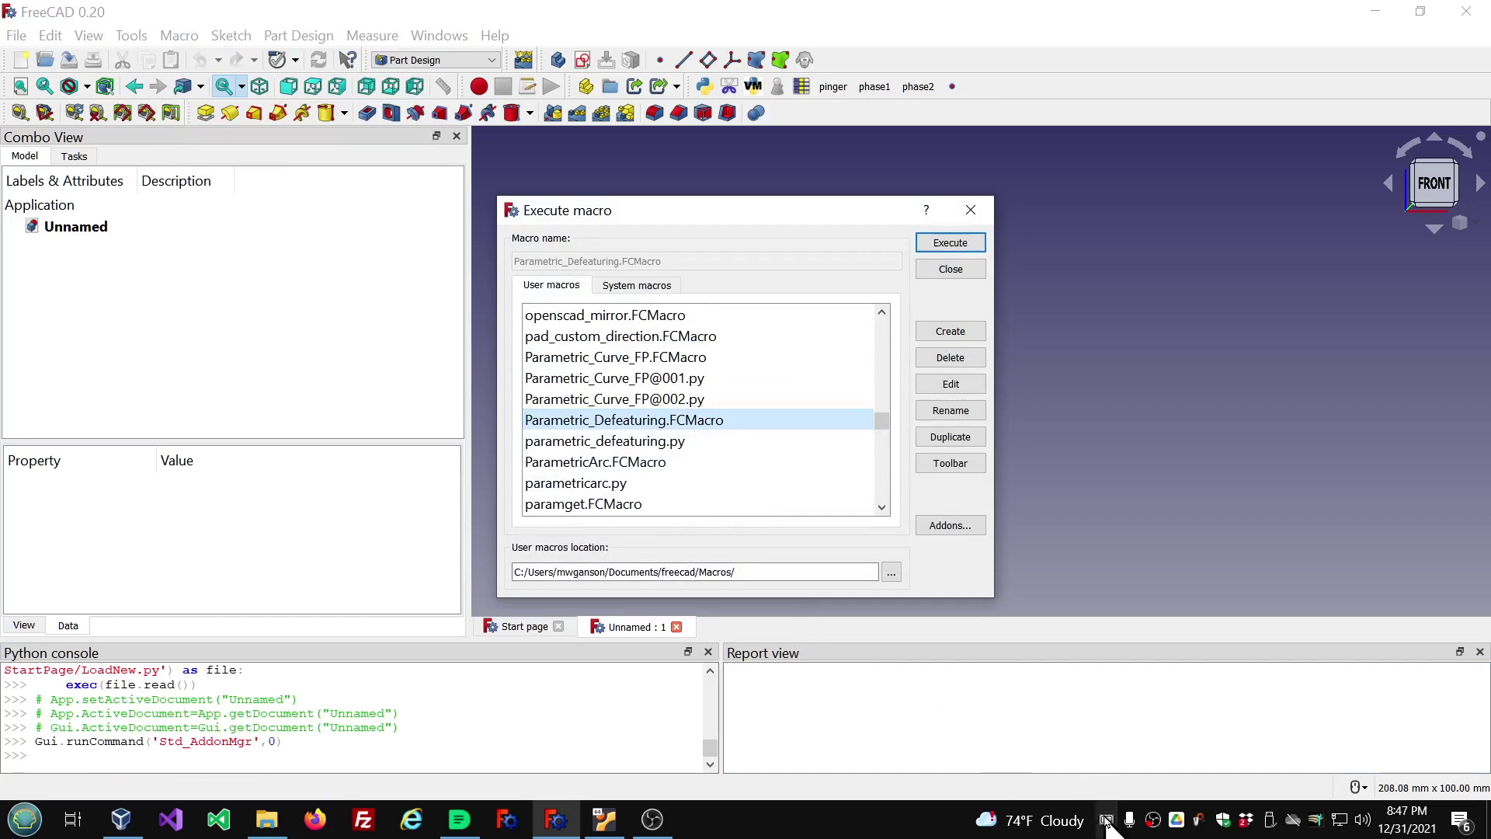
{"action": "left_click", "coordinate": [1107, 819]}
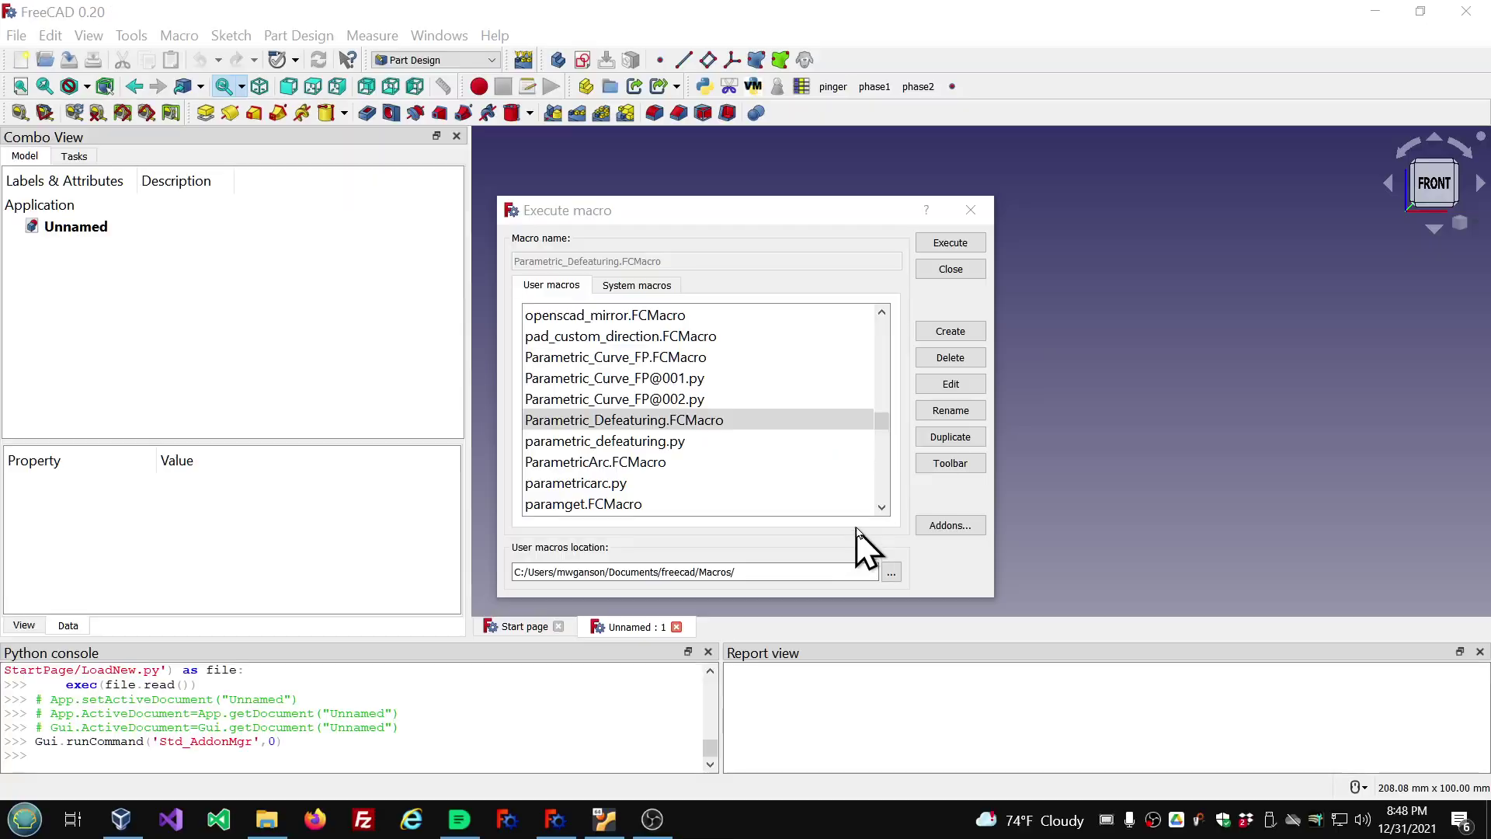
{"action": "left_click", "coordinate": [950, 269]}
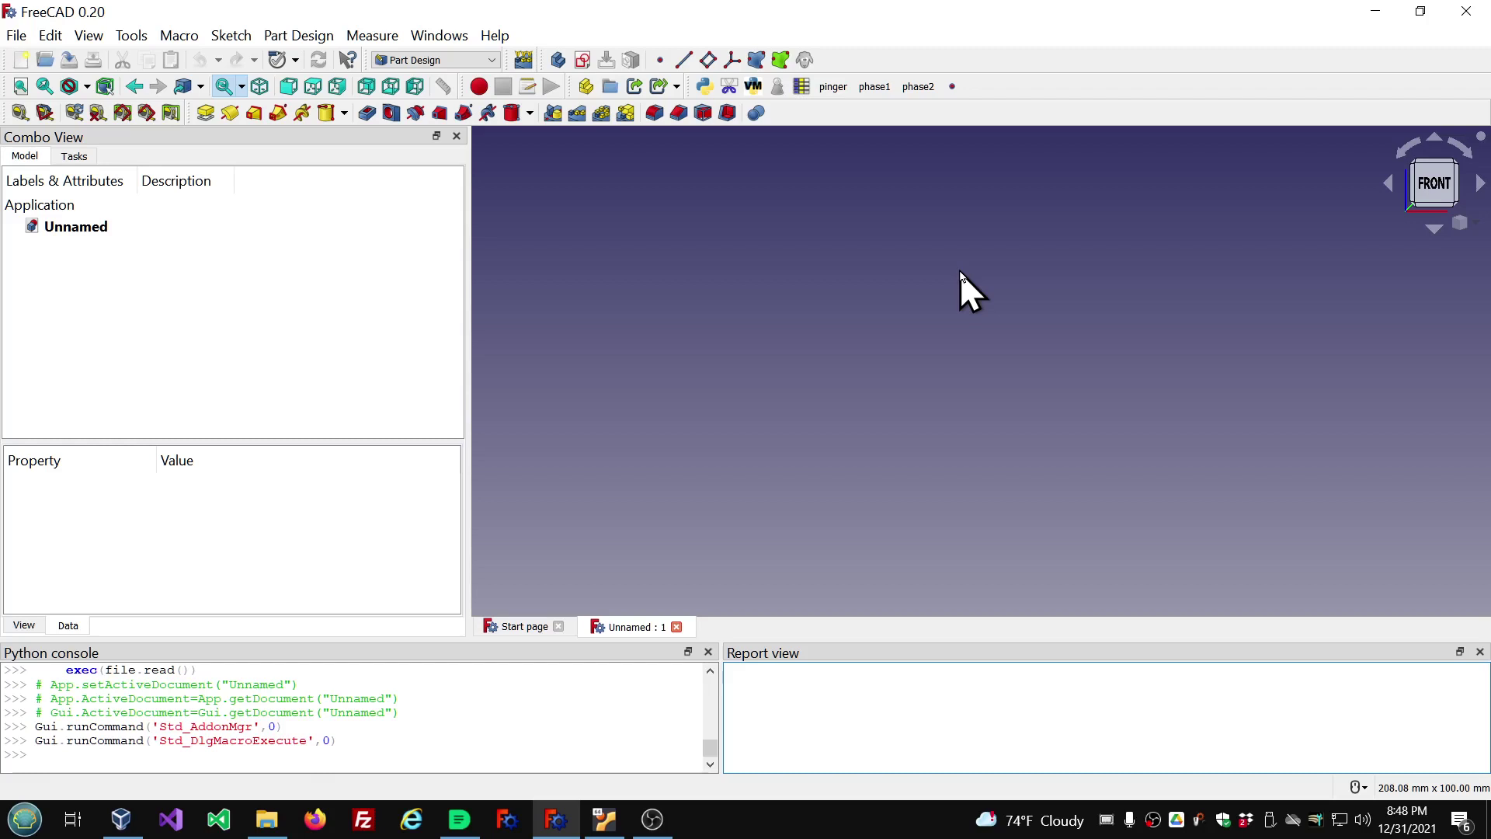
Switch to the Part workbench and add a Tube primitive with its default dimensions.
{"action": "left_click", "coordinate": [492, 62]}
{"action": "left_click", "coordinate": [435, 274]}
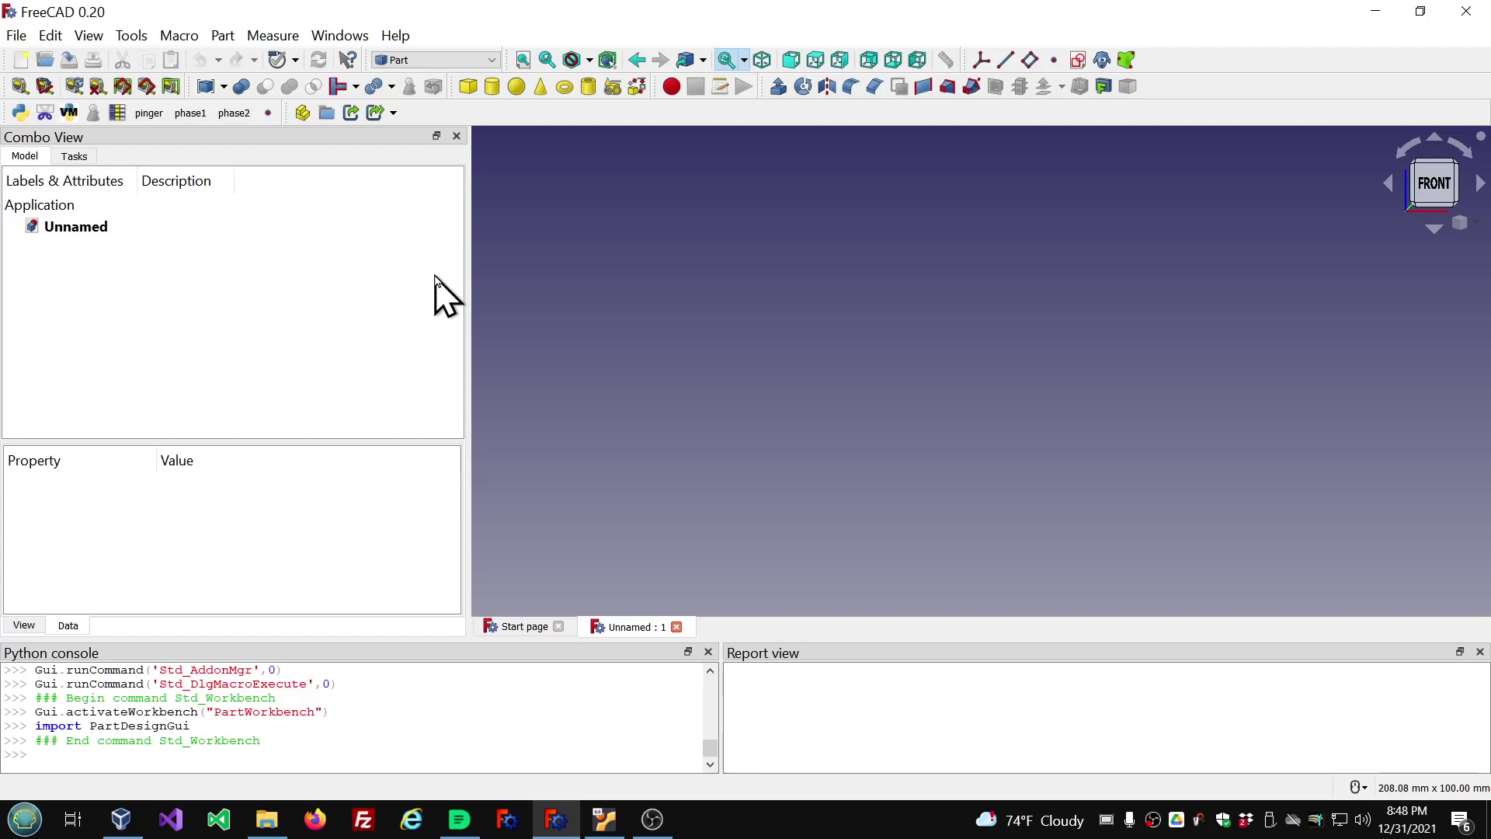
{"action": "left_click", "coordinate": [589, 87]}
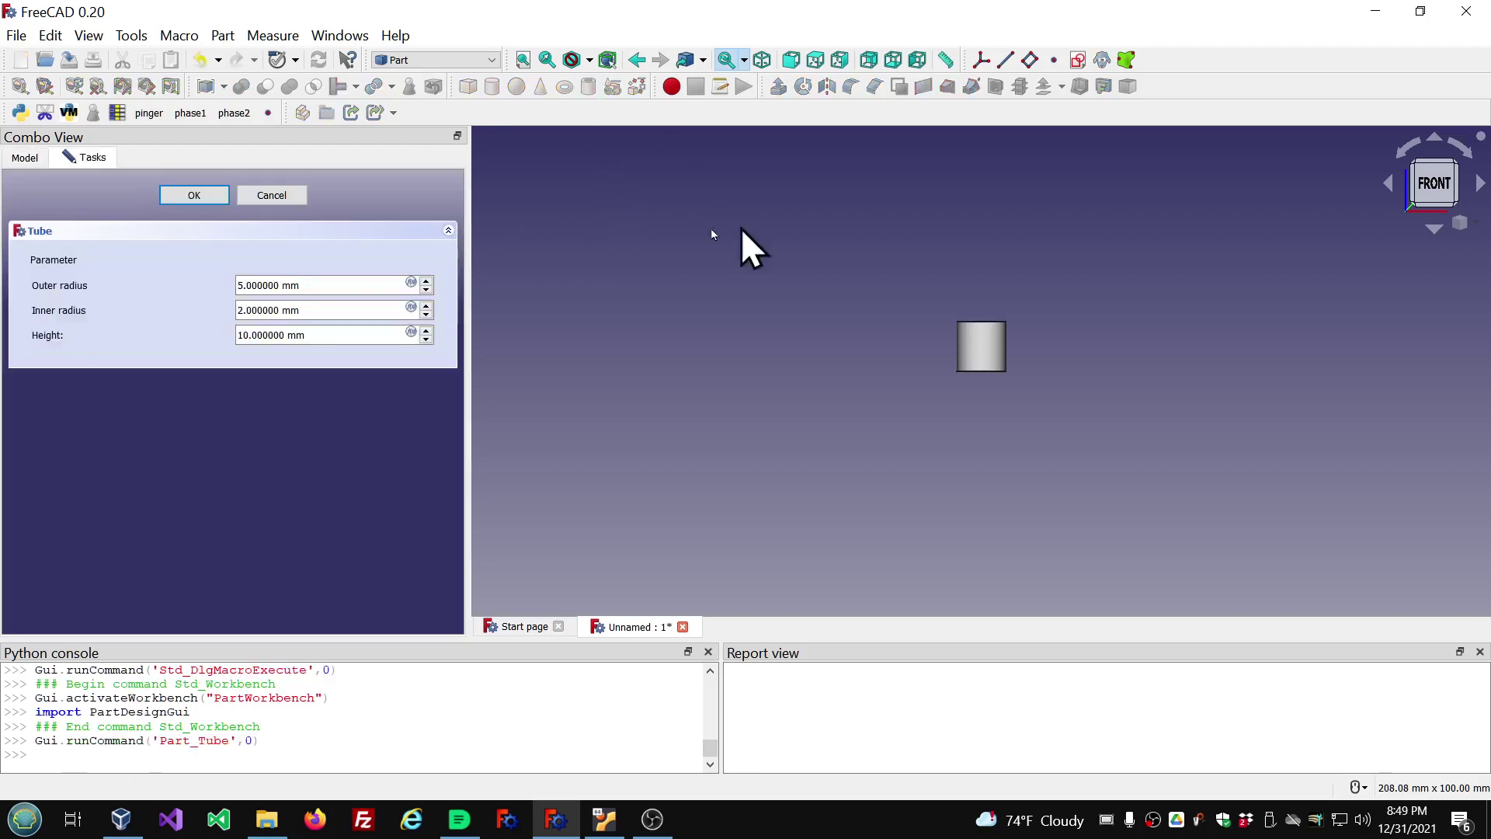
{"action": "left_click", "coordinate": [194, 197]}
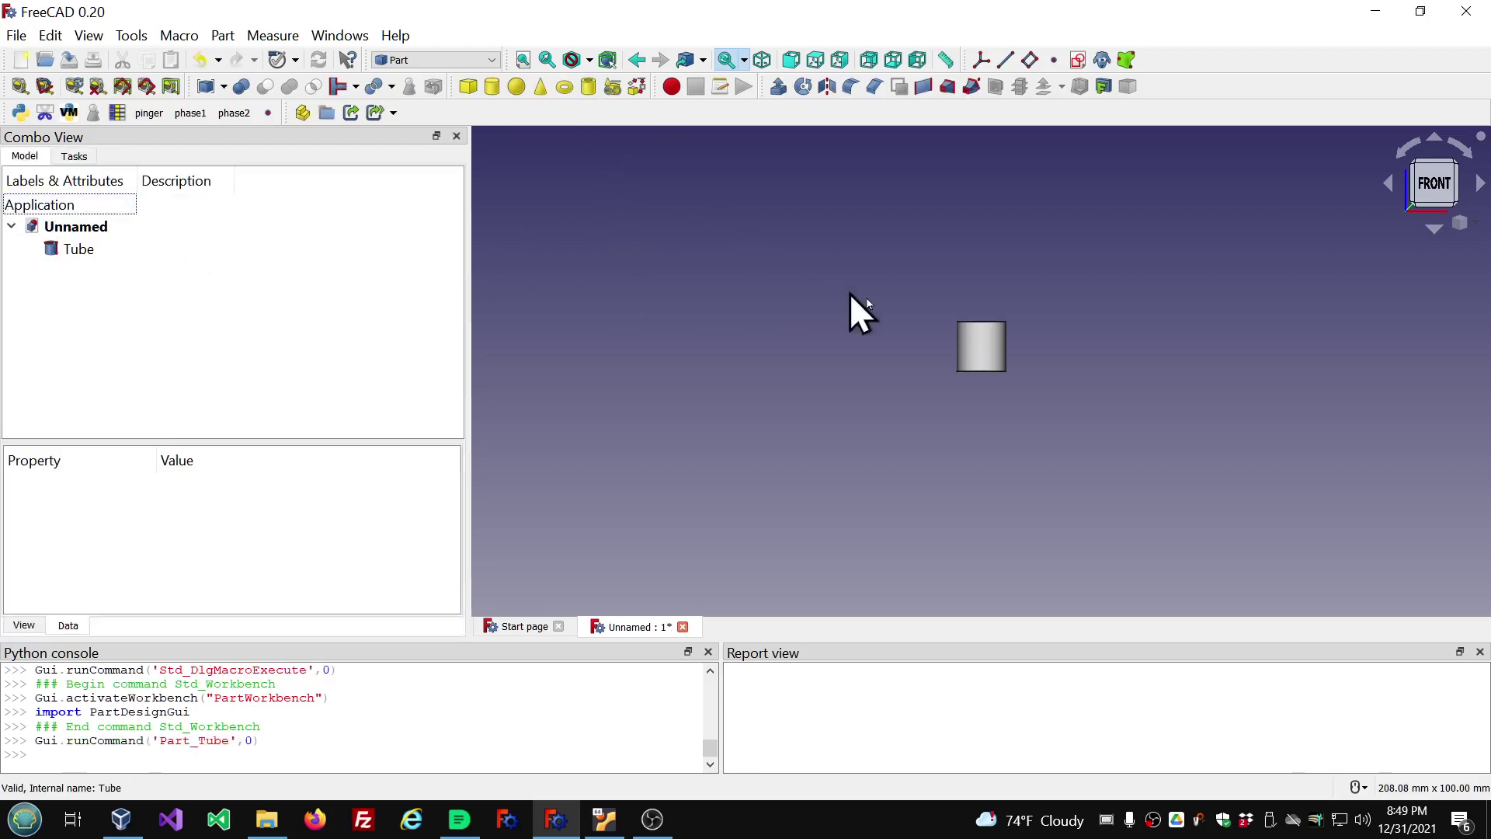
Set an isometric, fitted view and select the tube's inner hole face.
{"action": "left_click", "coordinate": [1045, 281]}
{"action": "key", "text": "0"}
{"action": "key", "text": "v"}
{"action": "key", "text": "f"}
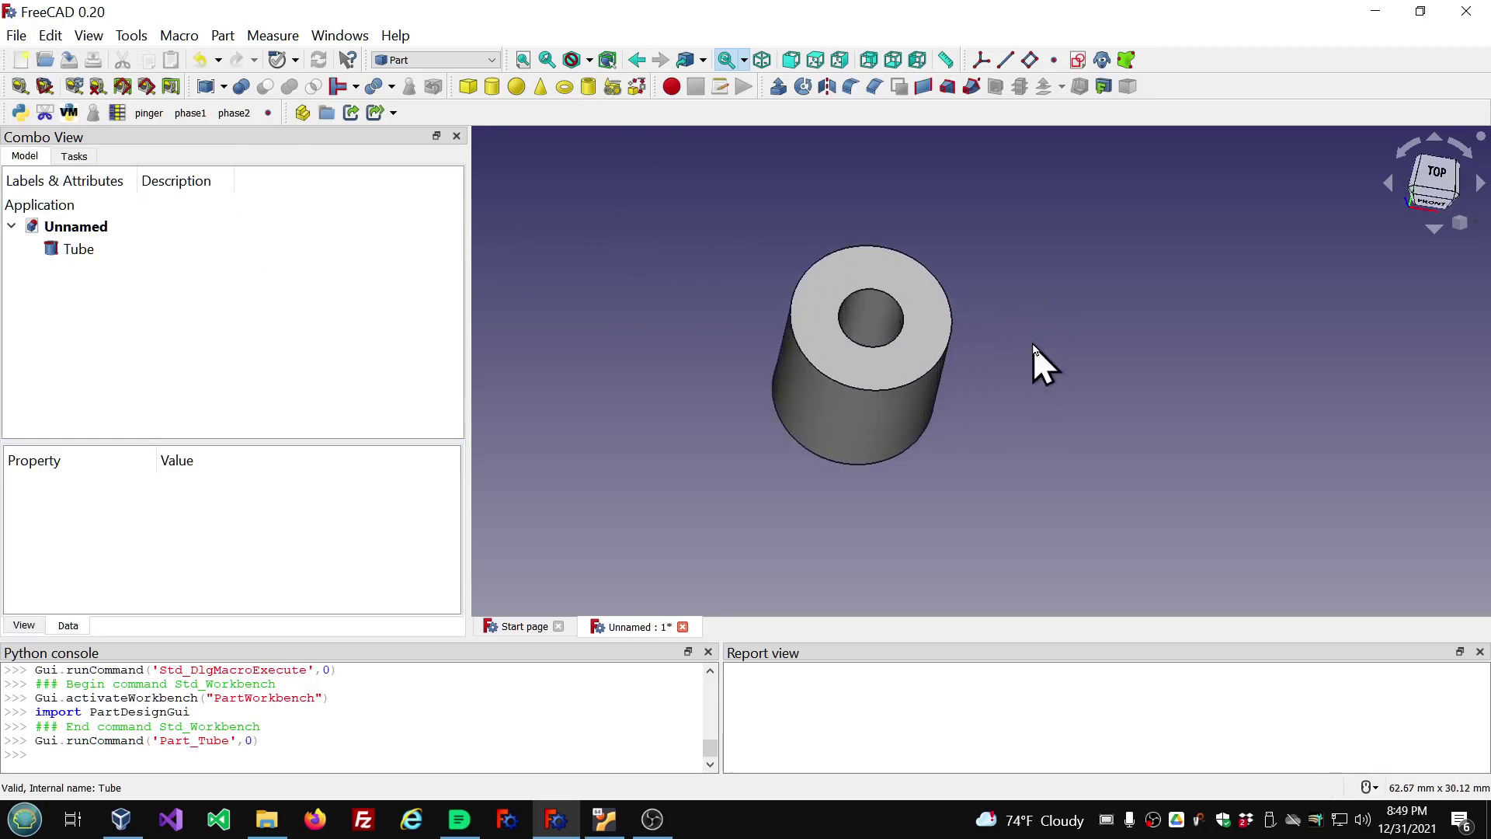
{"action": "middle_click_drag", "start_coordinate": [1032, 319], "coordinate": [958, 334]}
{"action": "left_click", "coordinate": [851, 336]}
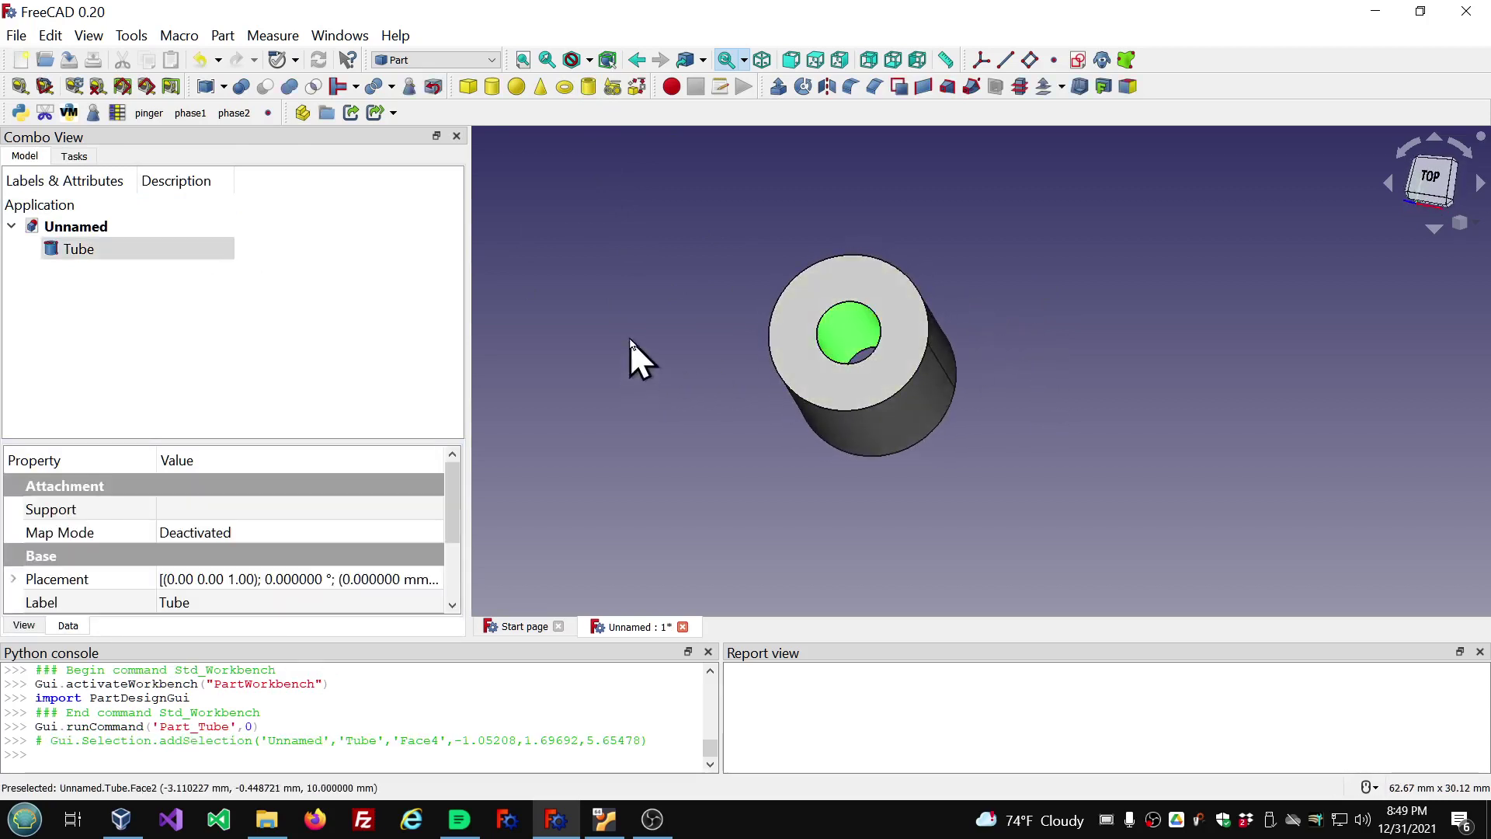
{"action": "middle_click_drag", "start_coordinate": [631, 338], "coordinate": [665, 359]}
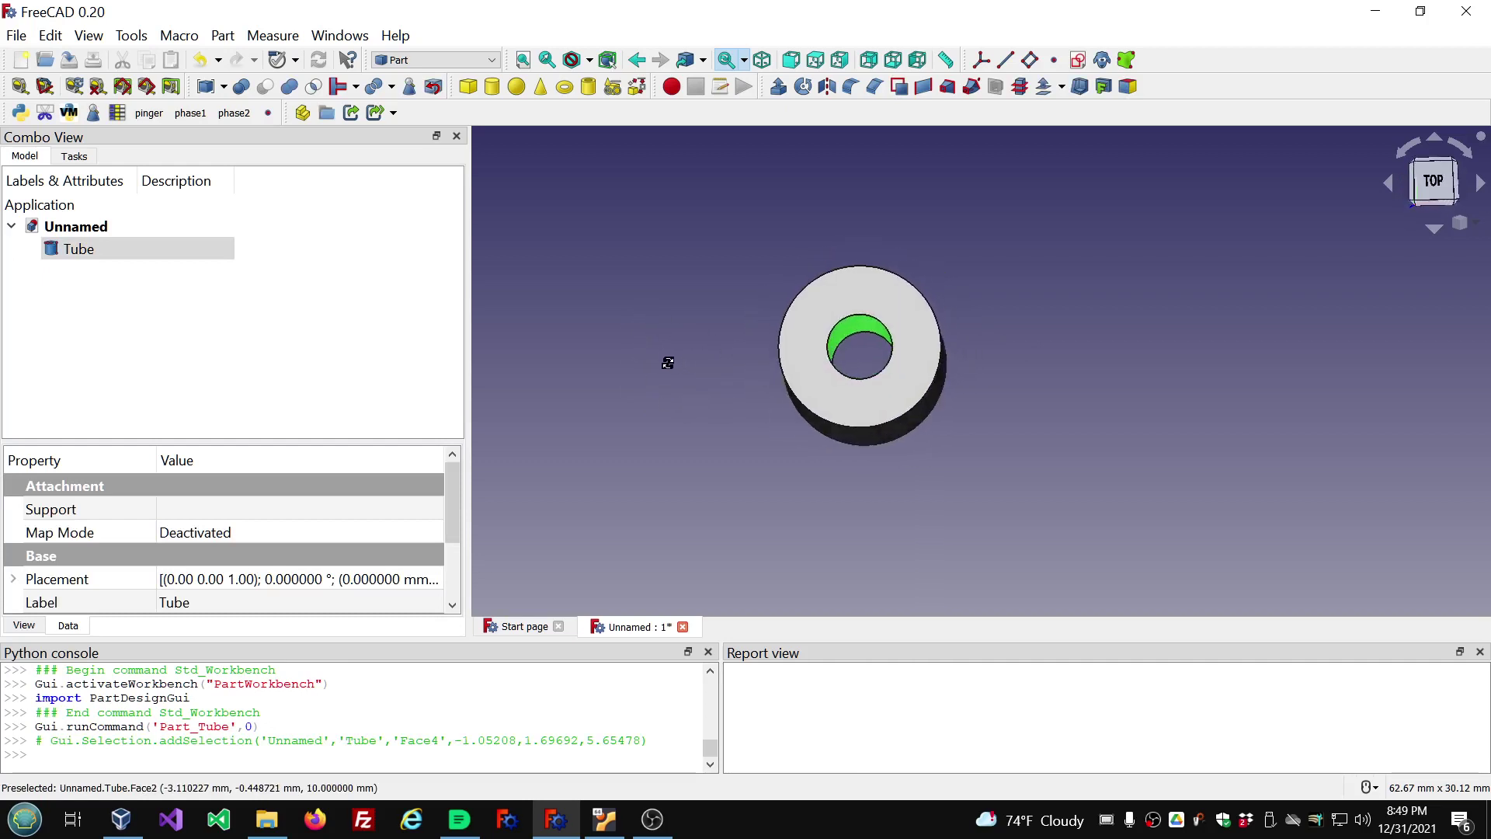
Apply Part Defeaturing to remove the hole, creating a Defeatured solid, and inspect it.
{"action": "left_click", "coordinate": [434, 86]}
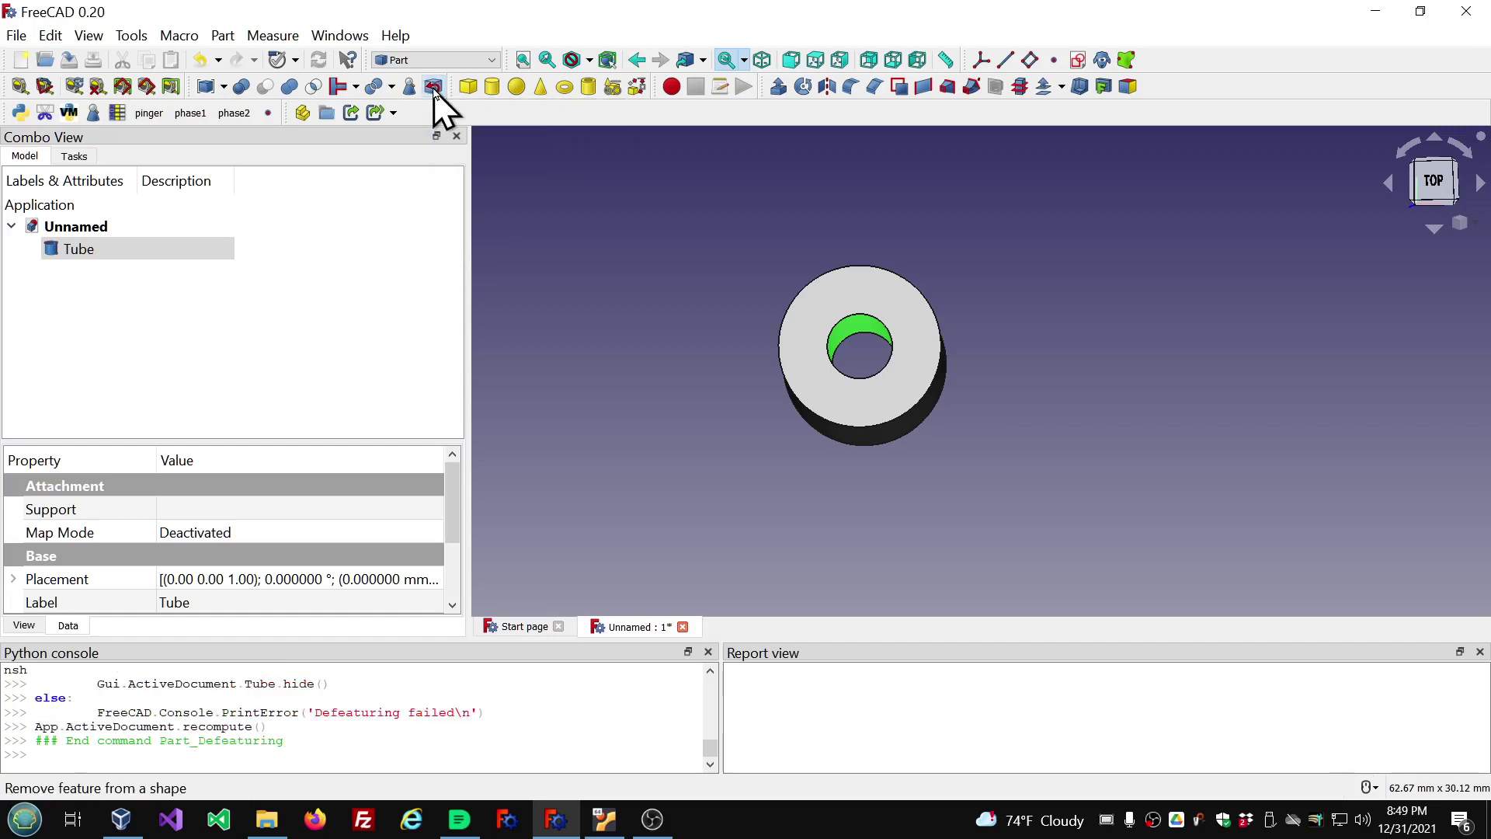
{"action": "left_click", "coordinate": [87, 272]}
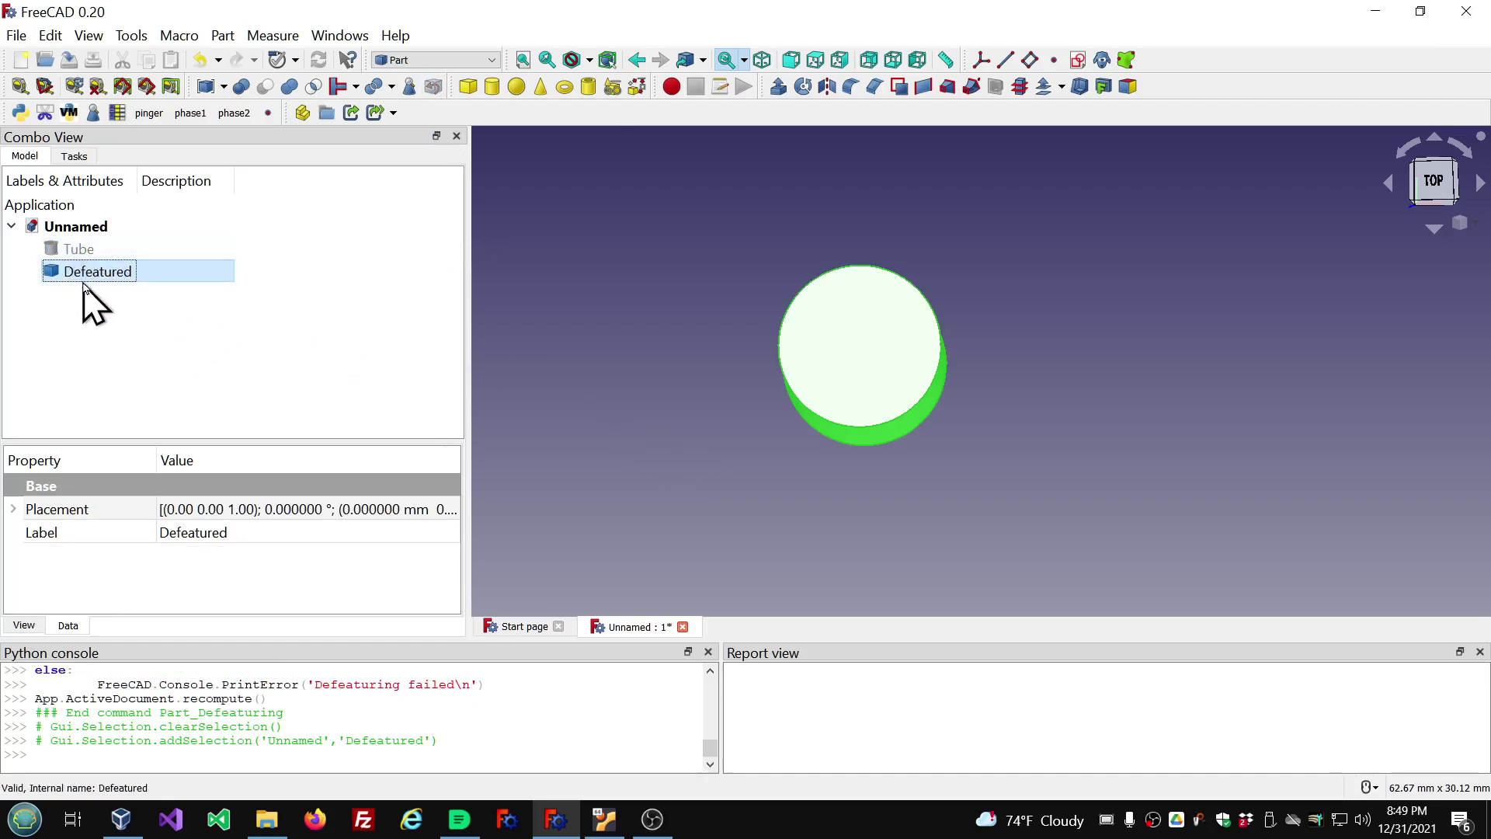
{"action": "middle_click_drag", "start_coordinate": [863, 506], "coordinate": [870, 451]}
Hide the Defeatured solid, show the original Tube, and select Tube to view its properties.
{"action": "left_click", "coordinate": [80, 274]}
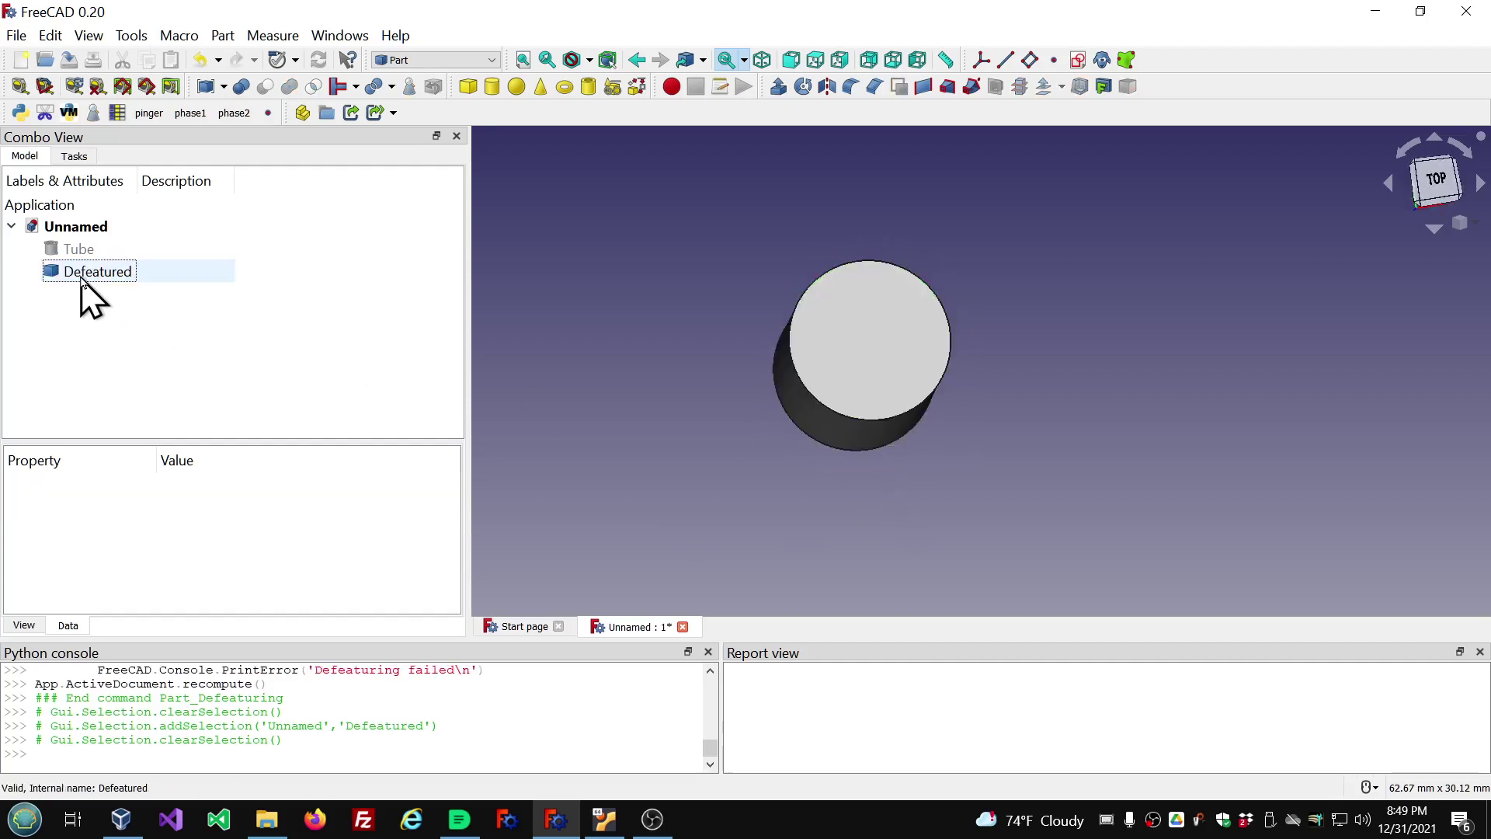
{"action": "key", "text": "space"}
{"action": "left_click", "coordinate": [70, 250]}
{"action": "key", "text": "space"}
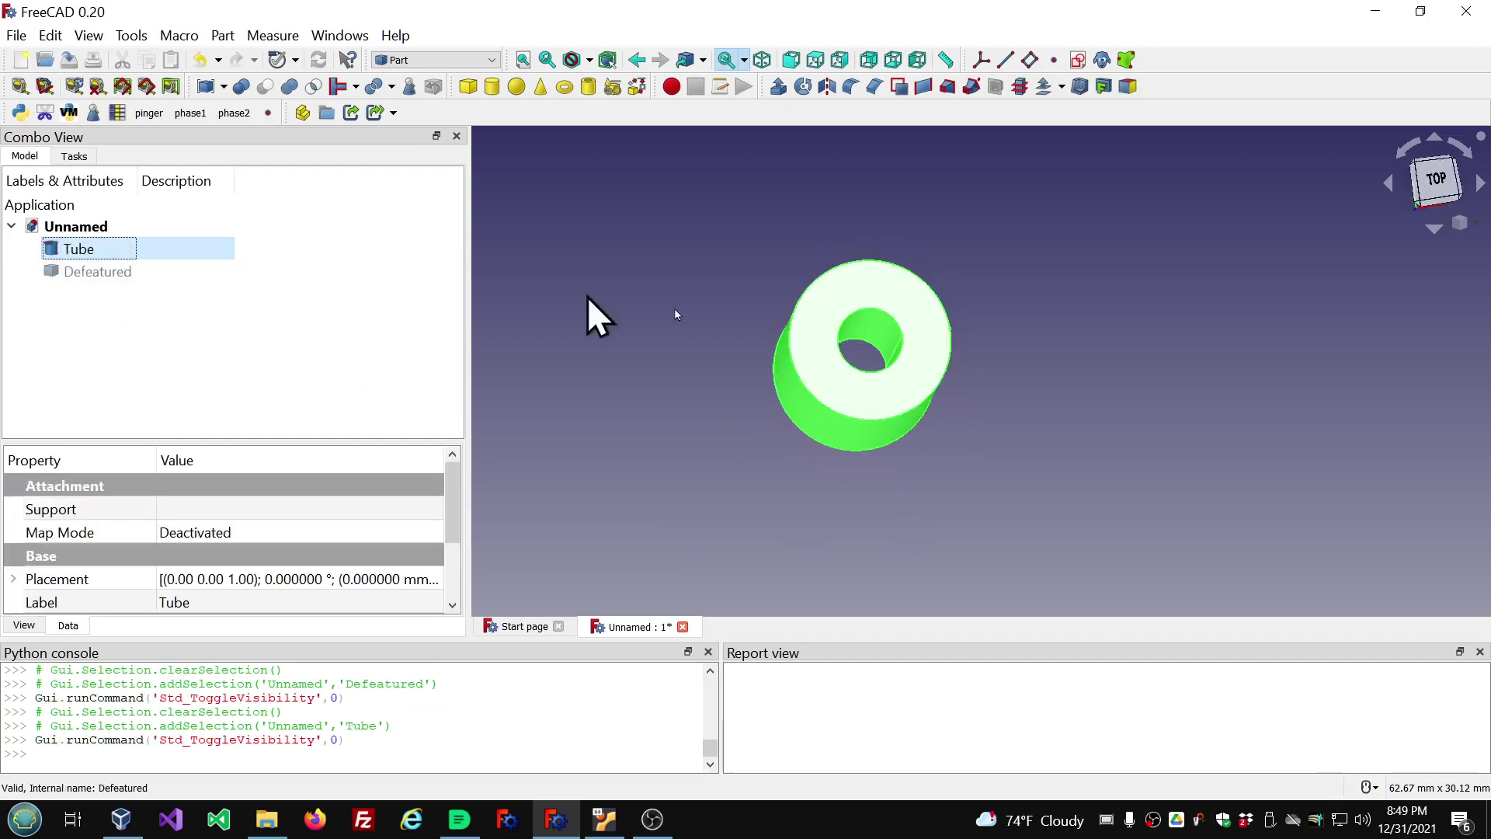
{"action": "left_click", "coordinate": [654, 339]}
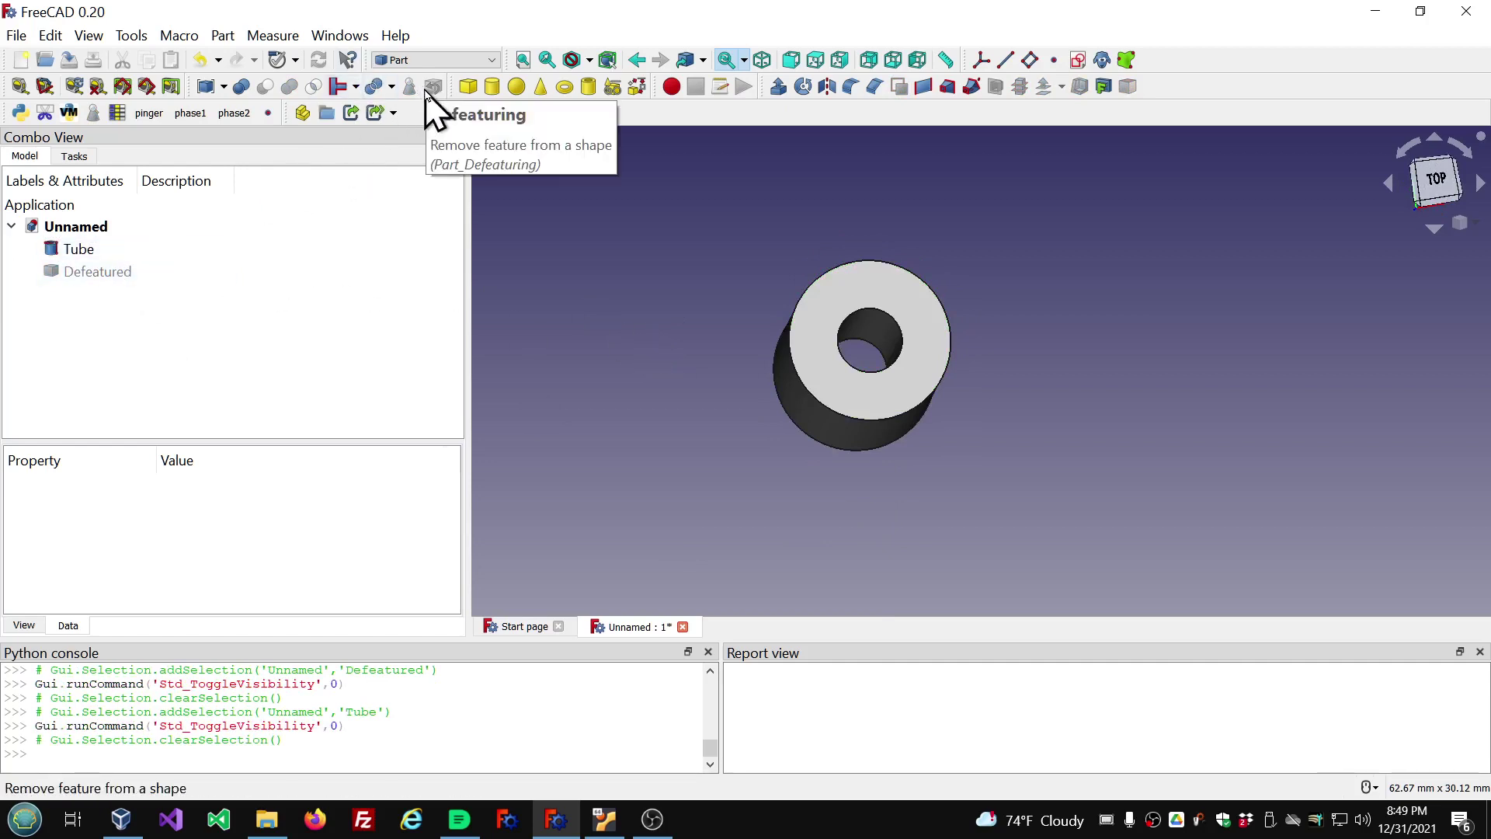
{"action": "left_click", "coordinate": [61, 256]}
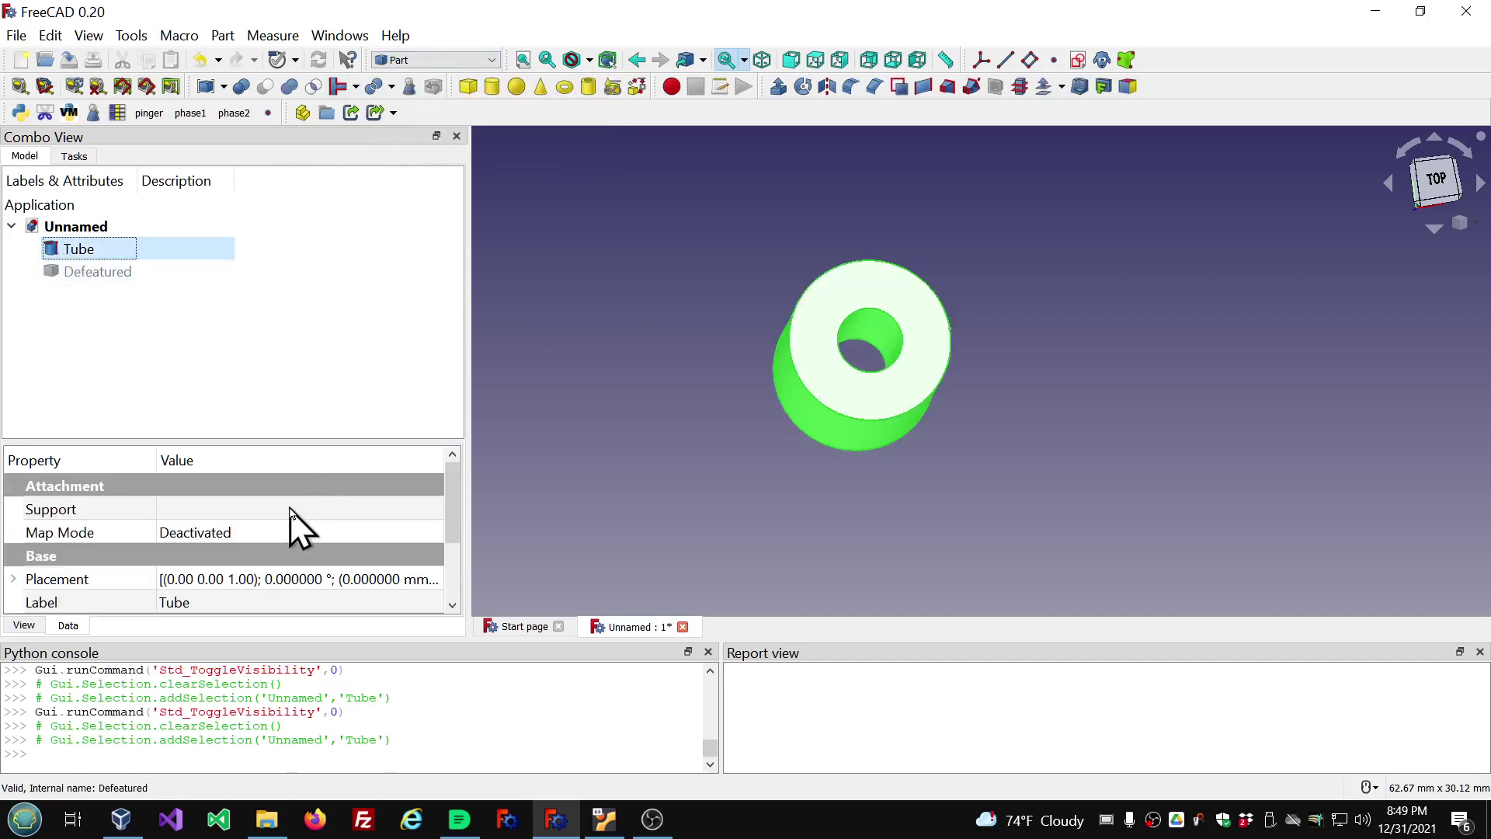
{"action": "scroll", "coordinate": [288, 513], "scroll_direction": "down", "scroll_amount": 2}
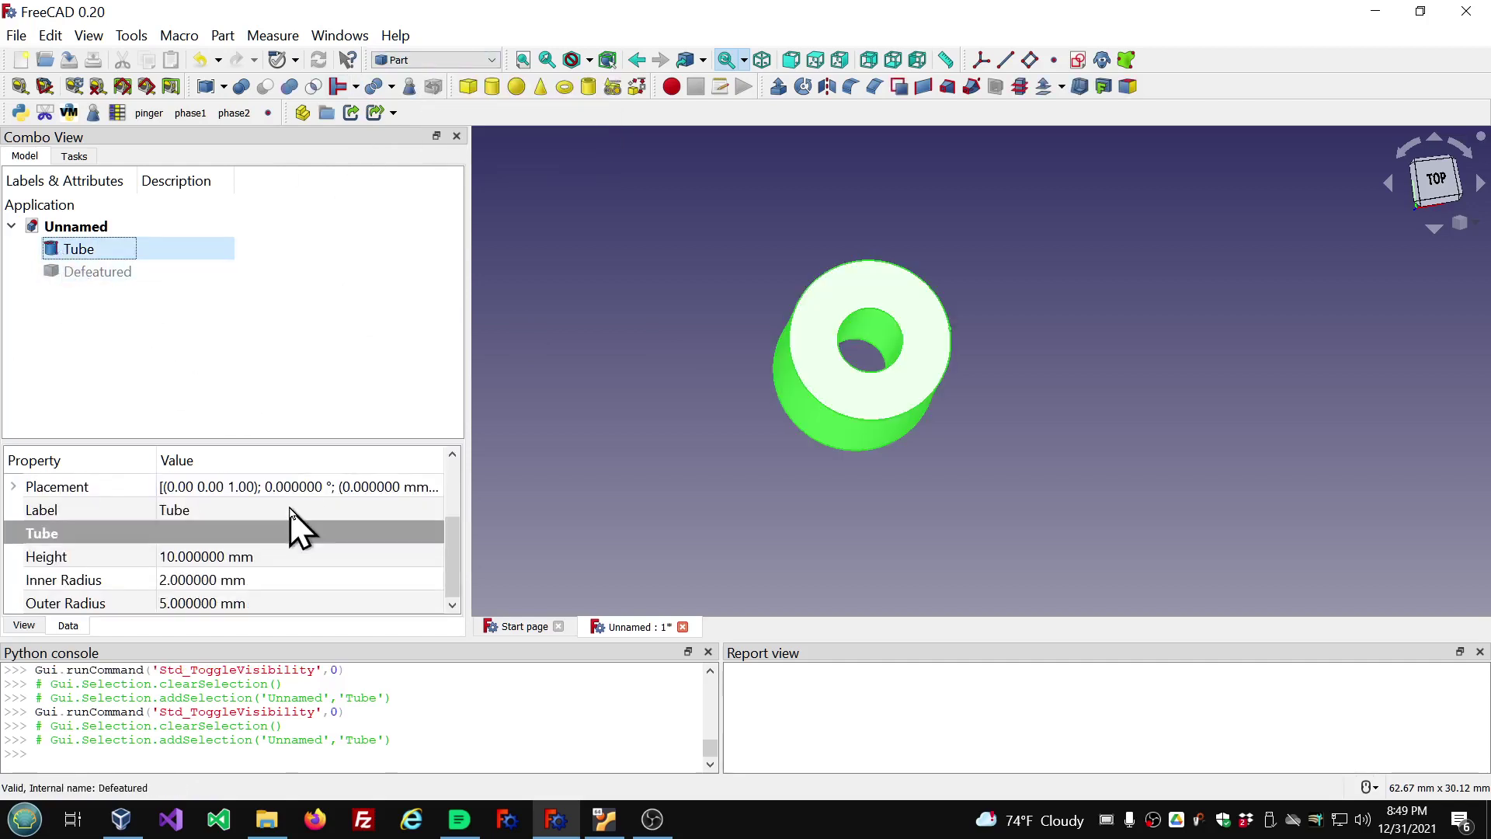
Change the Tube's Height property to 22 mm.
{"action": "left_click", "coordinate": [296, 557]}
{"action": "scroll", "coordinate": [296, 557], "scroll_direction": "up", "scroll_amount": 6}
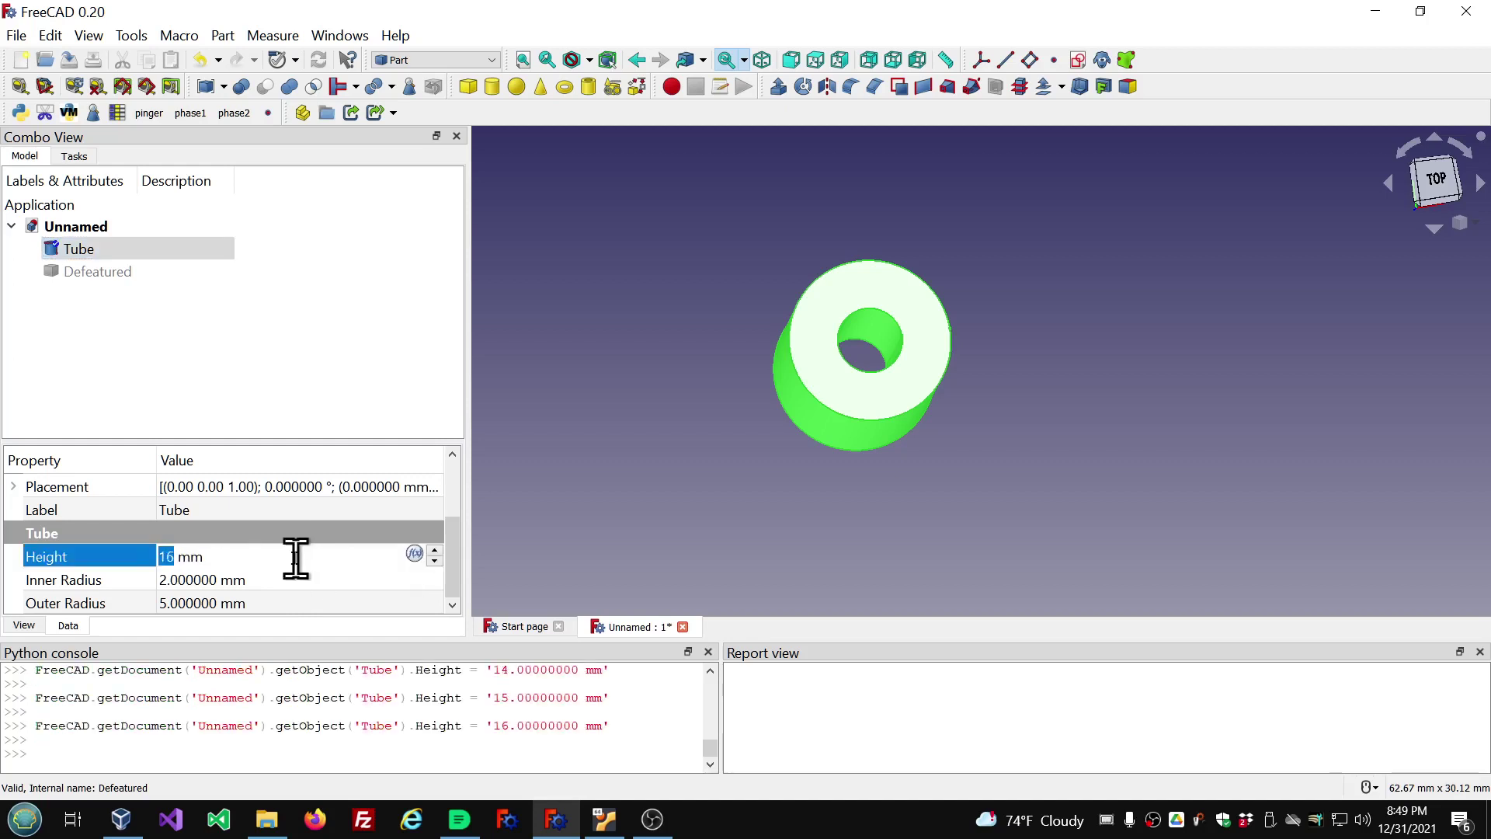
{"action": "left_click", "coordinate": [323, 366]}
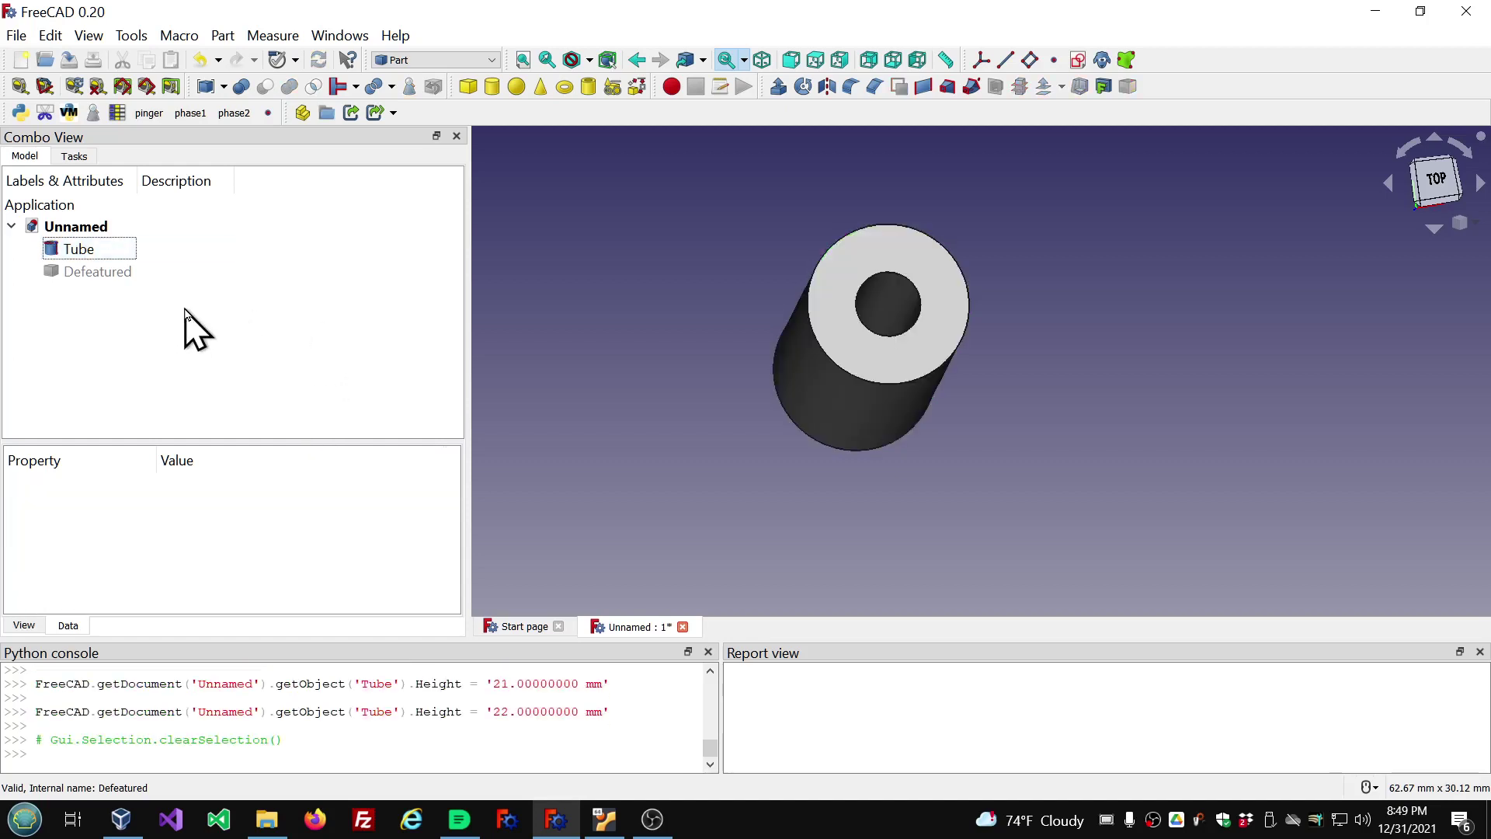
Toggle visibility between Tube and Defeatured to compare them from an oblique view.
{"action": "left_click", "coordinate": [85, 250]}
{"action": "key", "text": "space"}
{"action": "left_click", "coordinate": [89, 272]}
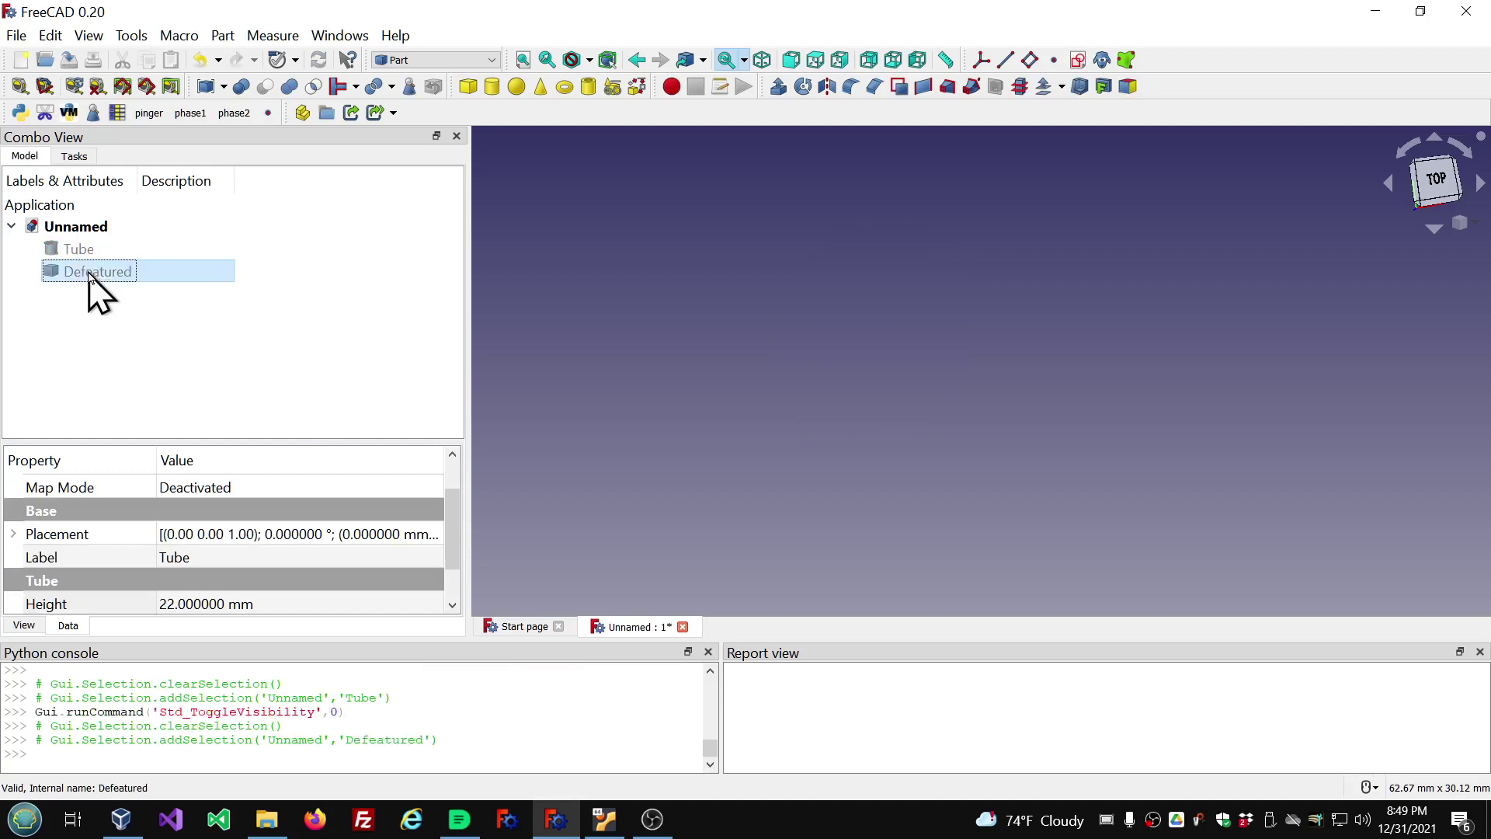
{"action": "key", "text": "space"}
{"action": "left_click", "coordinate": [80, 250]}
{"action": "key", "text": "space"}
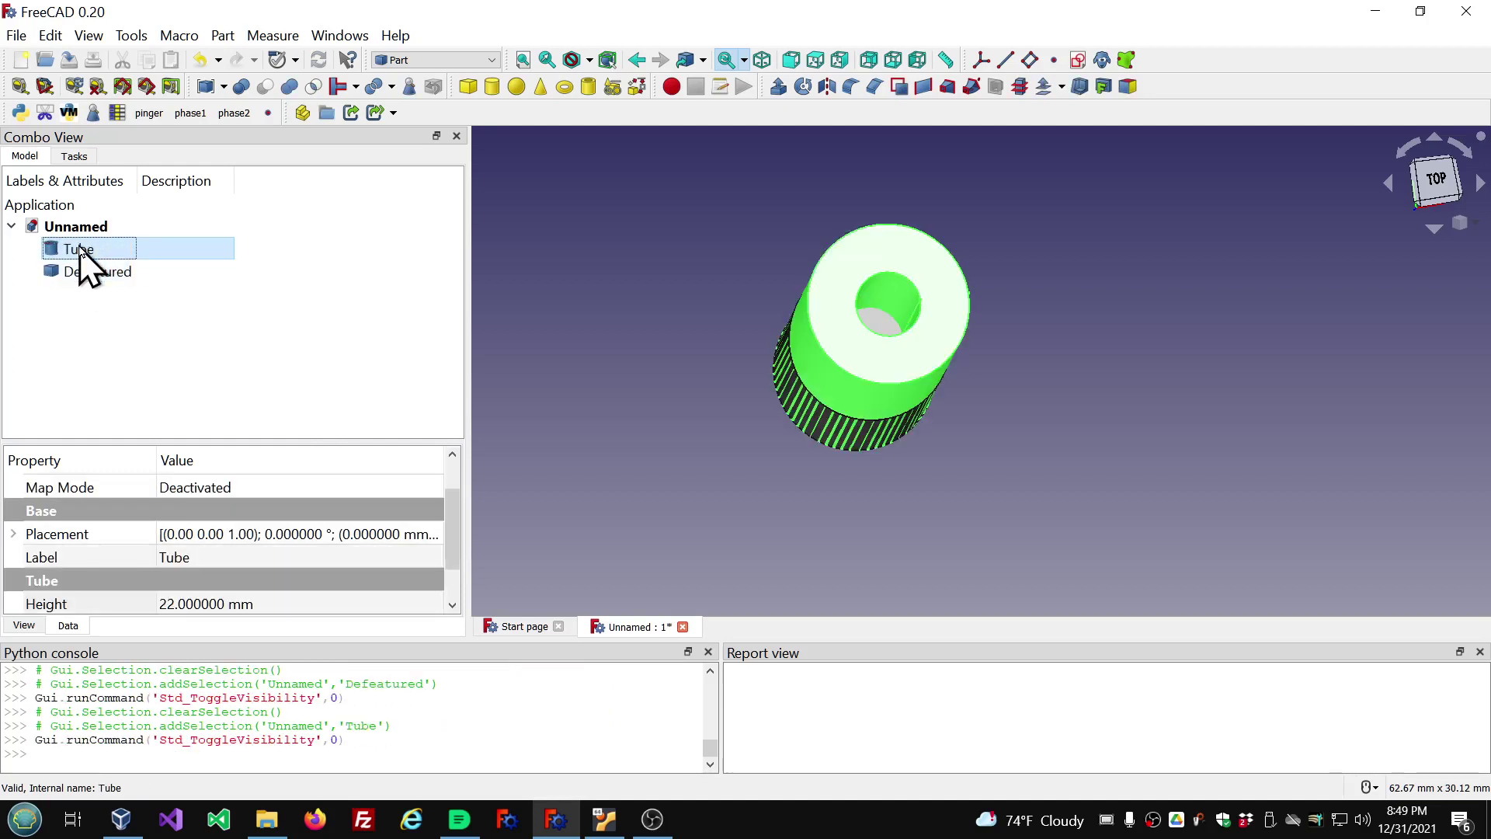
{"action": "key", "text": "space"}
{"action": "key", "text": "space"}
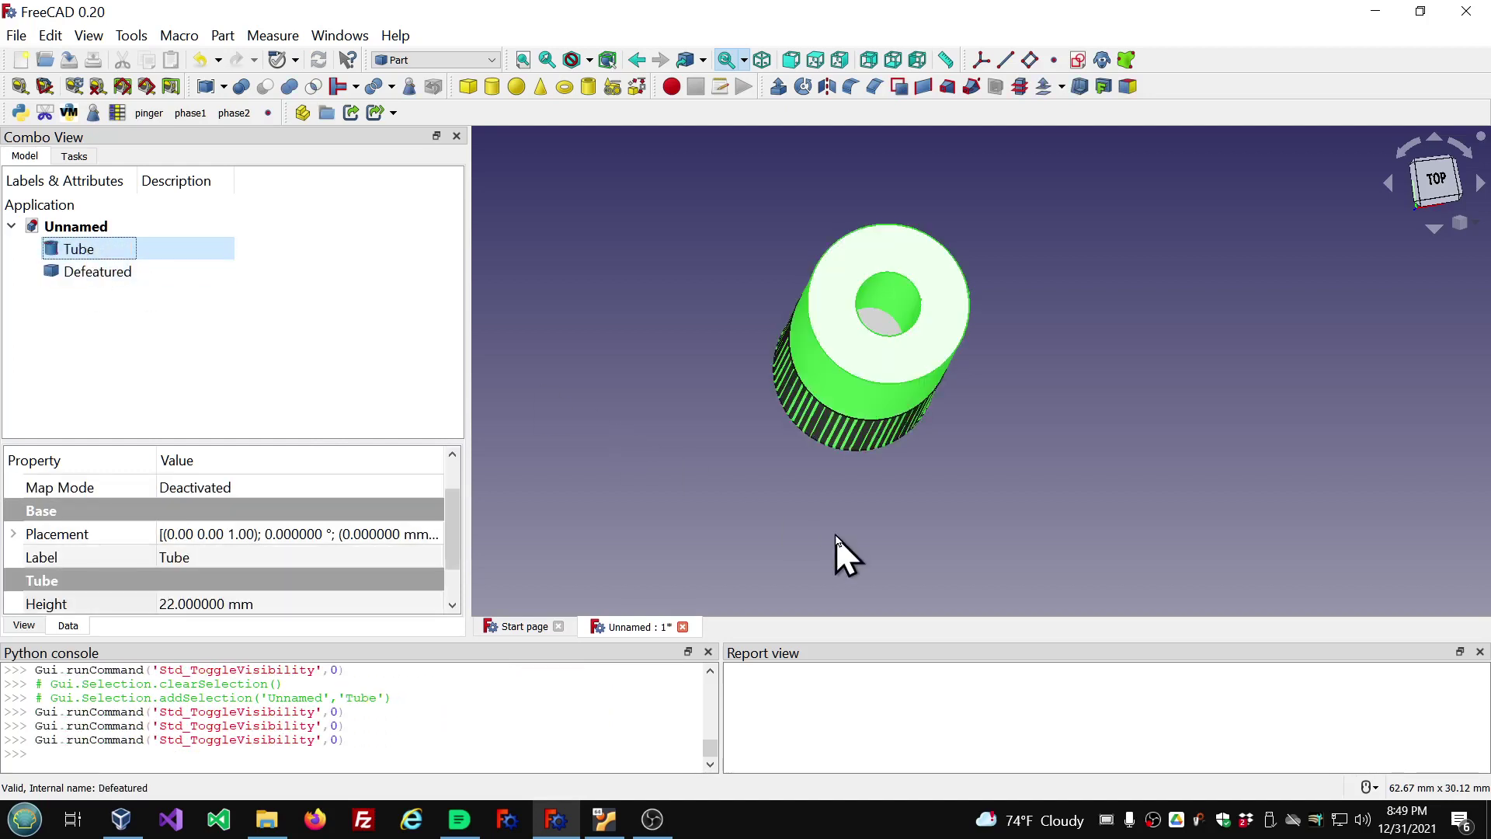
{"action": "middle_click_drag", "start_coordinate": [835, 536], "coordinate": [917, 468]}
{"action": "key", "text": "space"}
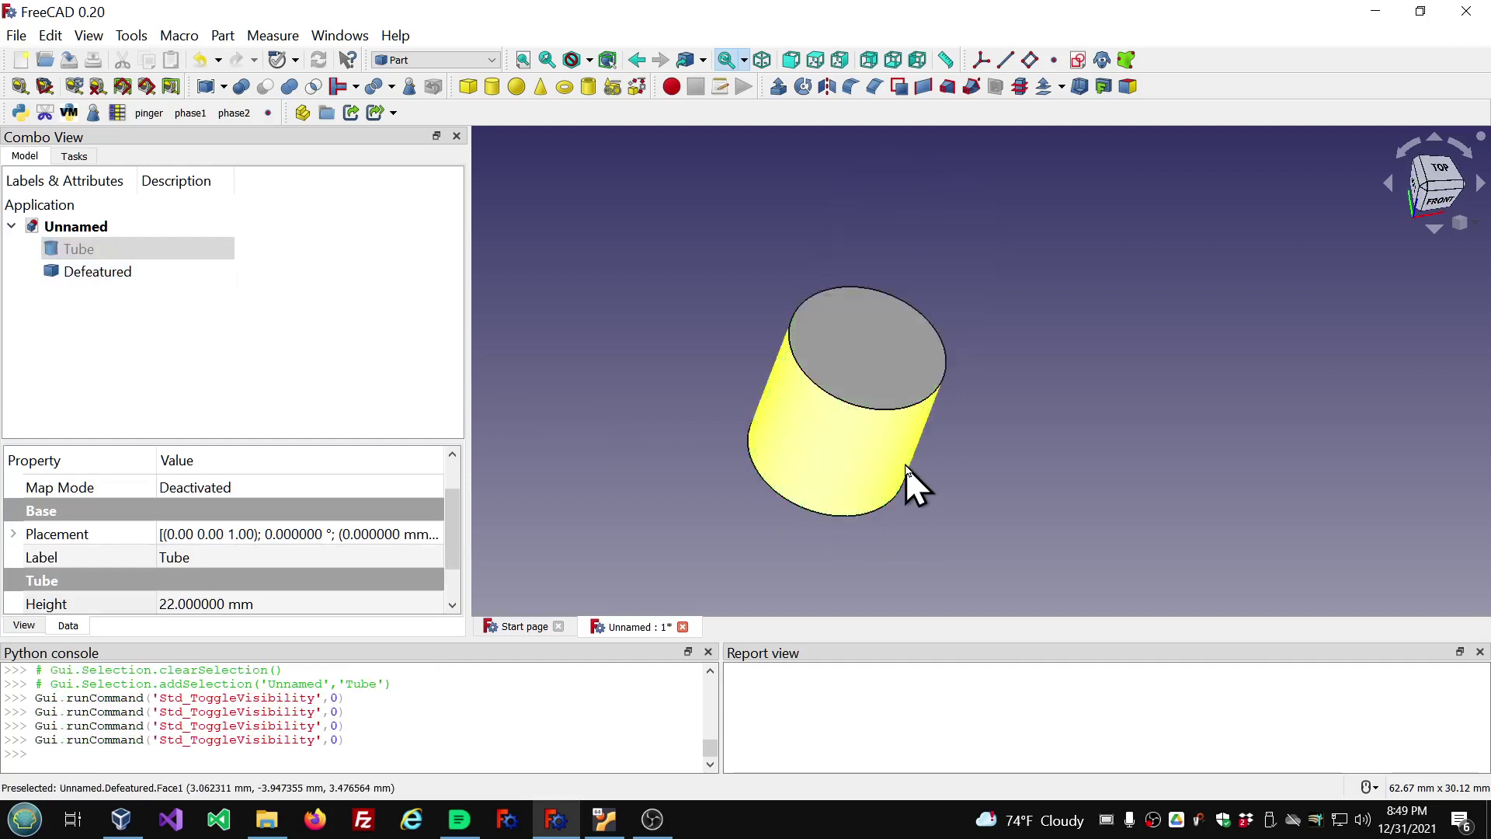
{"action": "key", "text": "space"}
{"action": "key", "text": "space"}
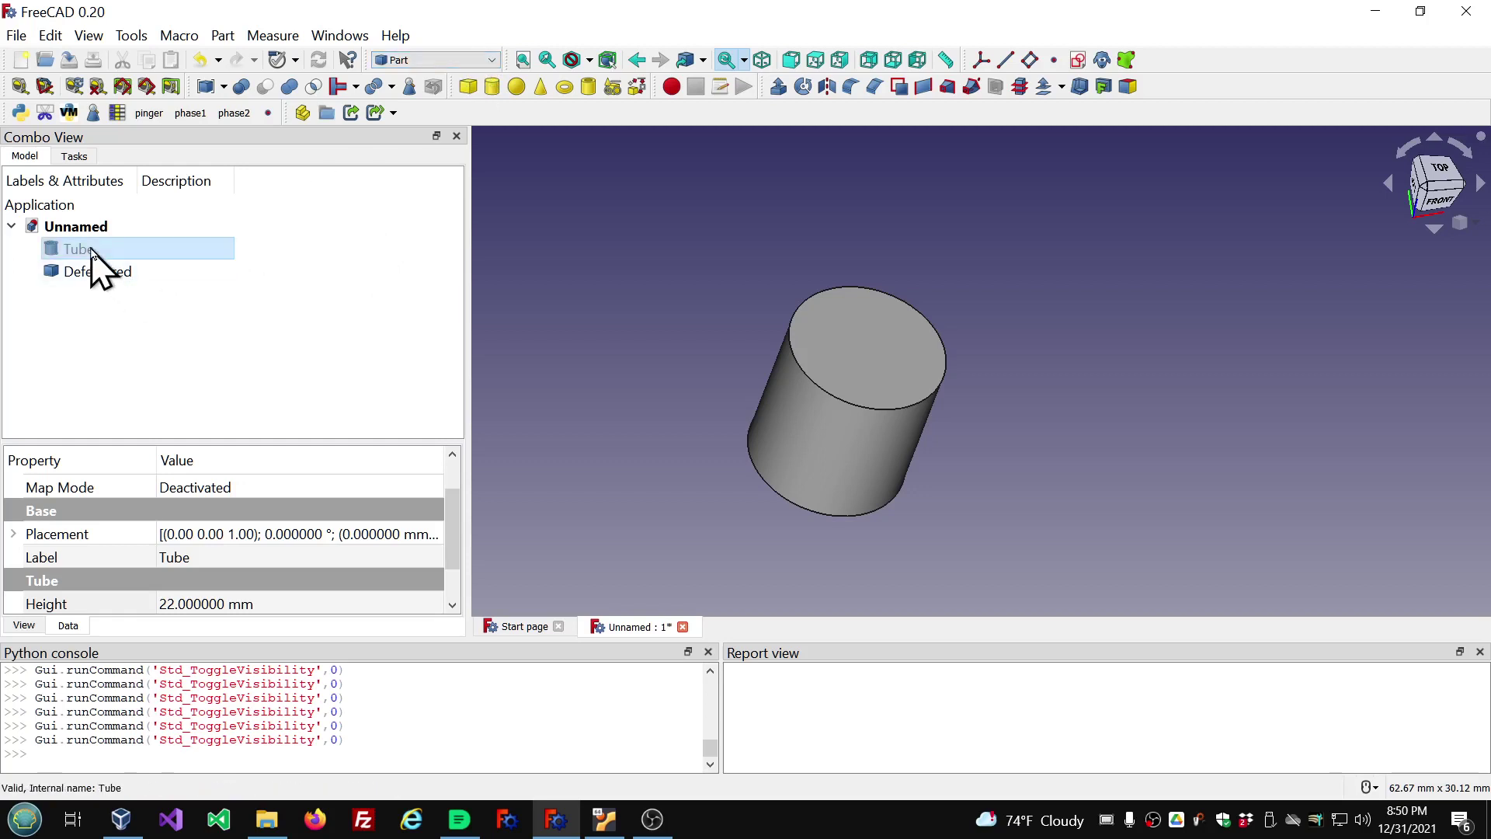
Hide Defeatured, show the Tube, and pick the inner face of its hole (Face4).
{"action": "left_click", "coordinate": [90, 280]}
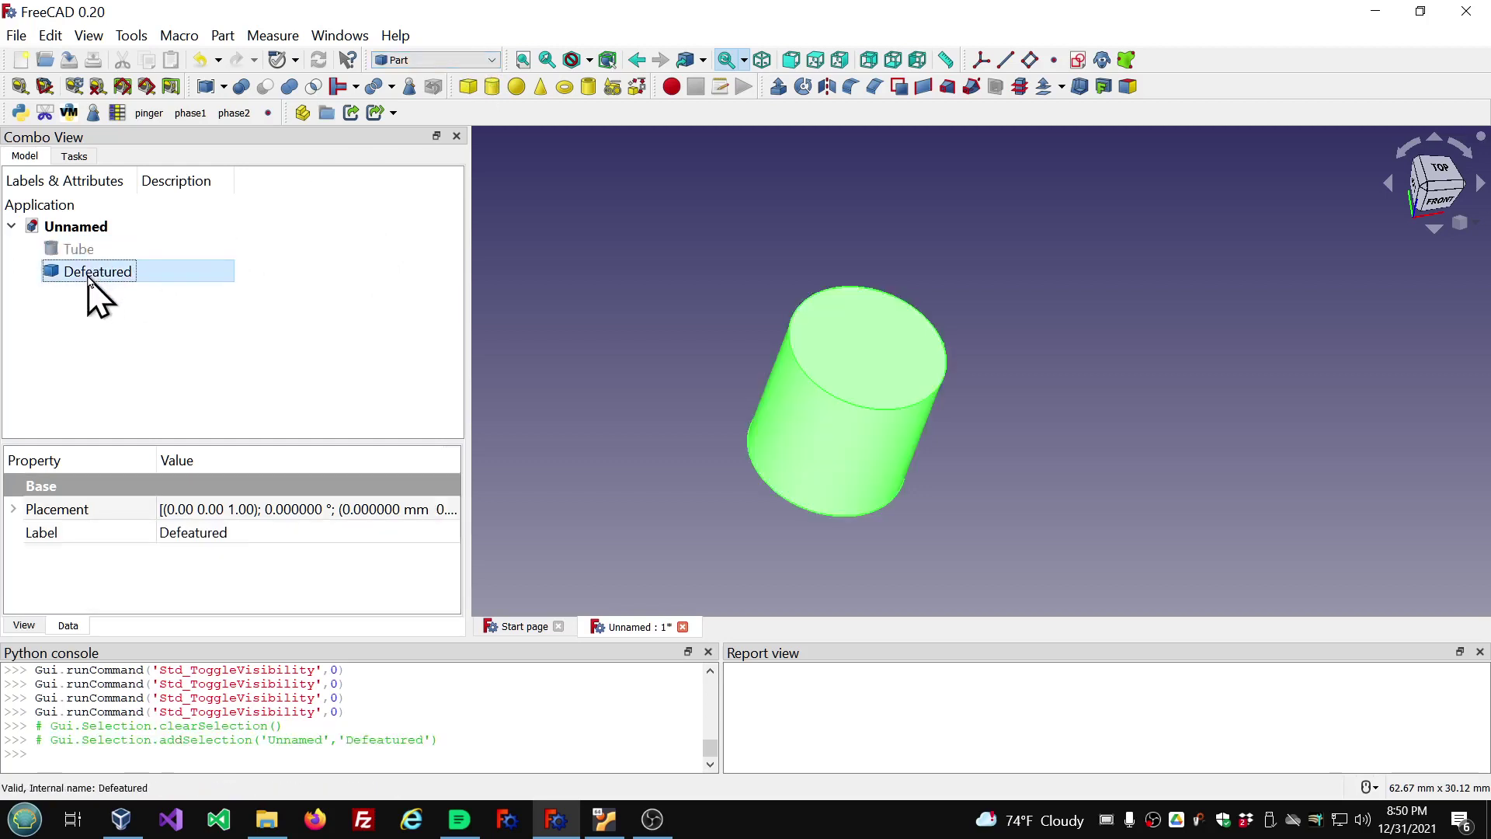
{"action": "key", "text": "space"}
{"action": "left_click", "coordinate": [85, 250]}
{"action": "key", "text": "space"}
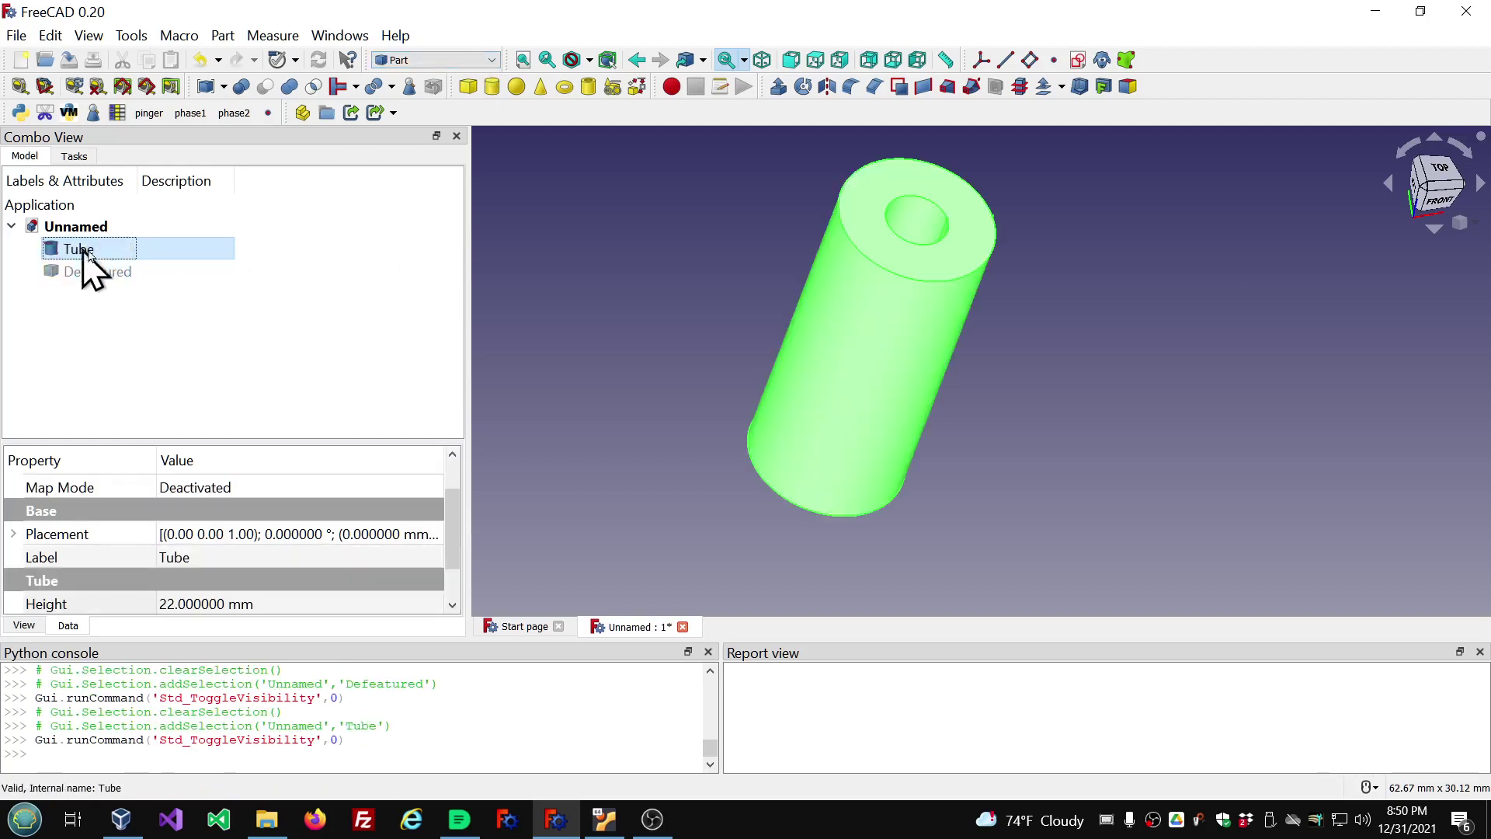
{"action": "left_click", "coordinate": [520, 353]}
{"action": "middle_click_drag", "start_coordinate": [1131, 375], "coordinate": [949, 331]}
{"action": "left_click", "coordinate": [873, 254]}
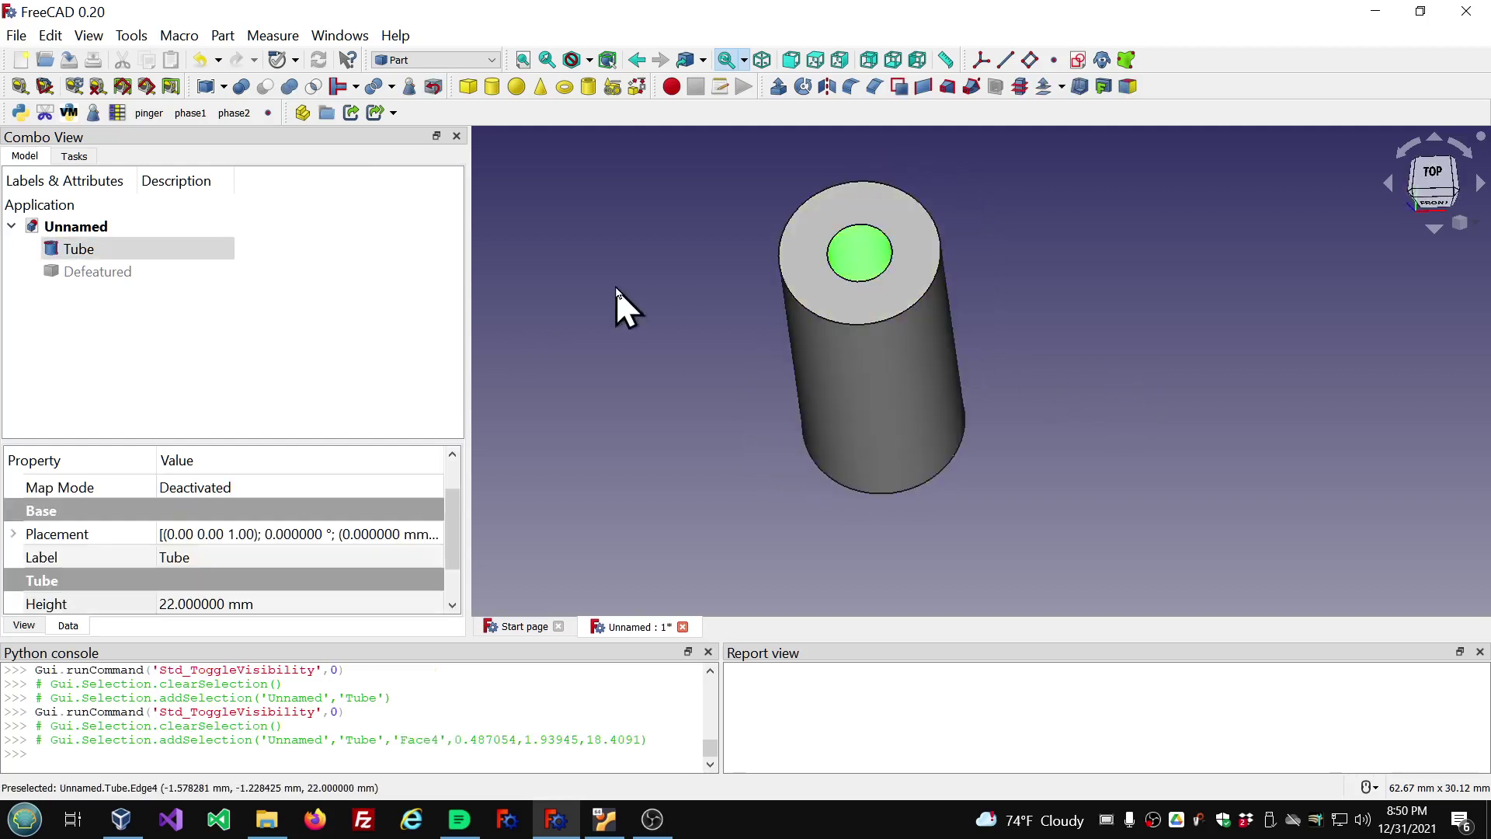
{"action": "middle_click_drag", "start_coordinate": [617, 287], "coordinate": [639, 323]}
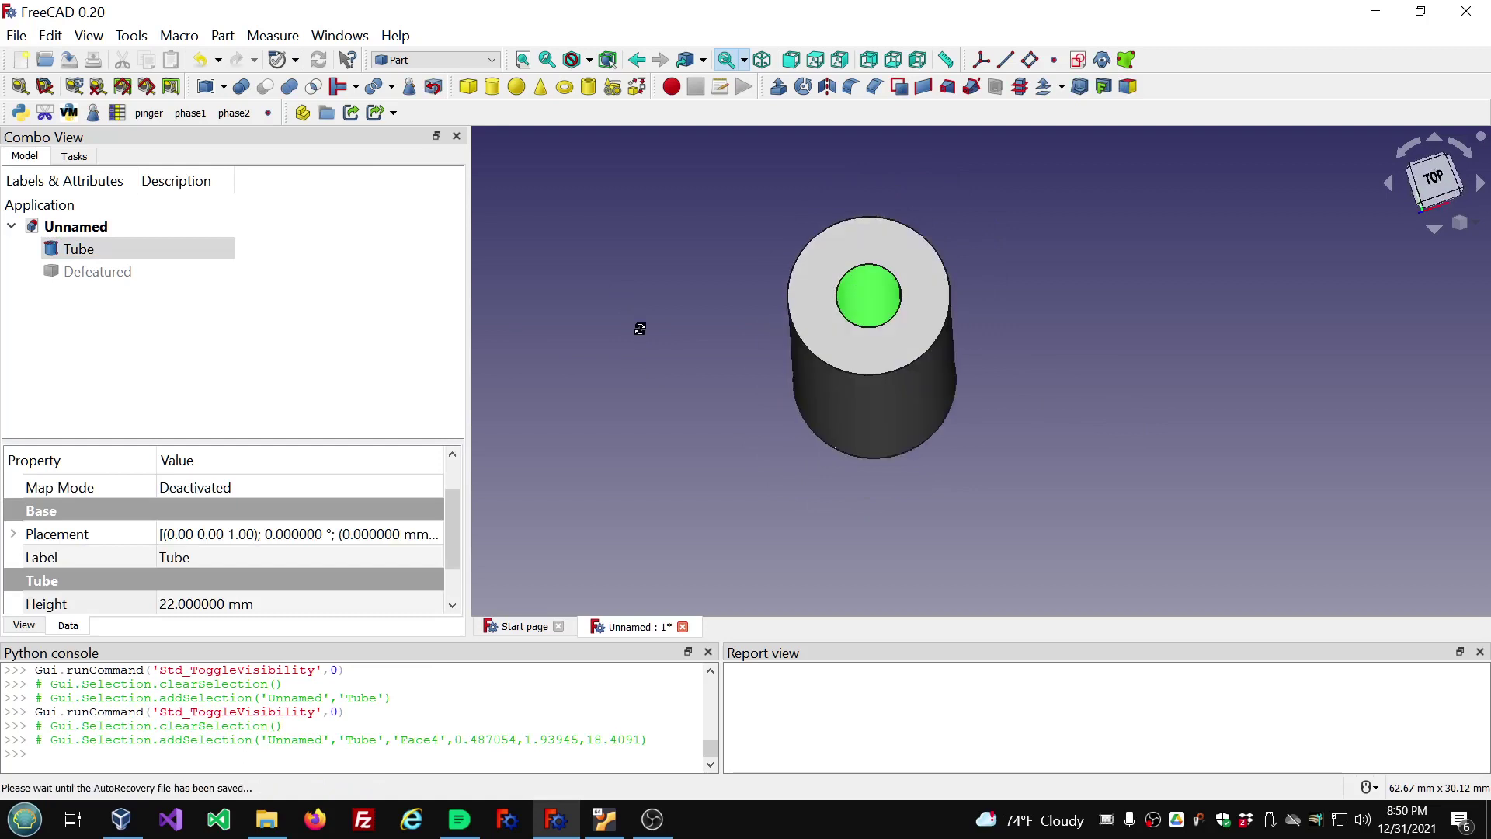
Run the recent Parametric_Defeaturing macro on the selected hole face.
{"action": "left_click", "coordinate": [180, 36]}
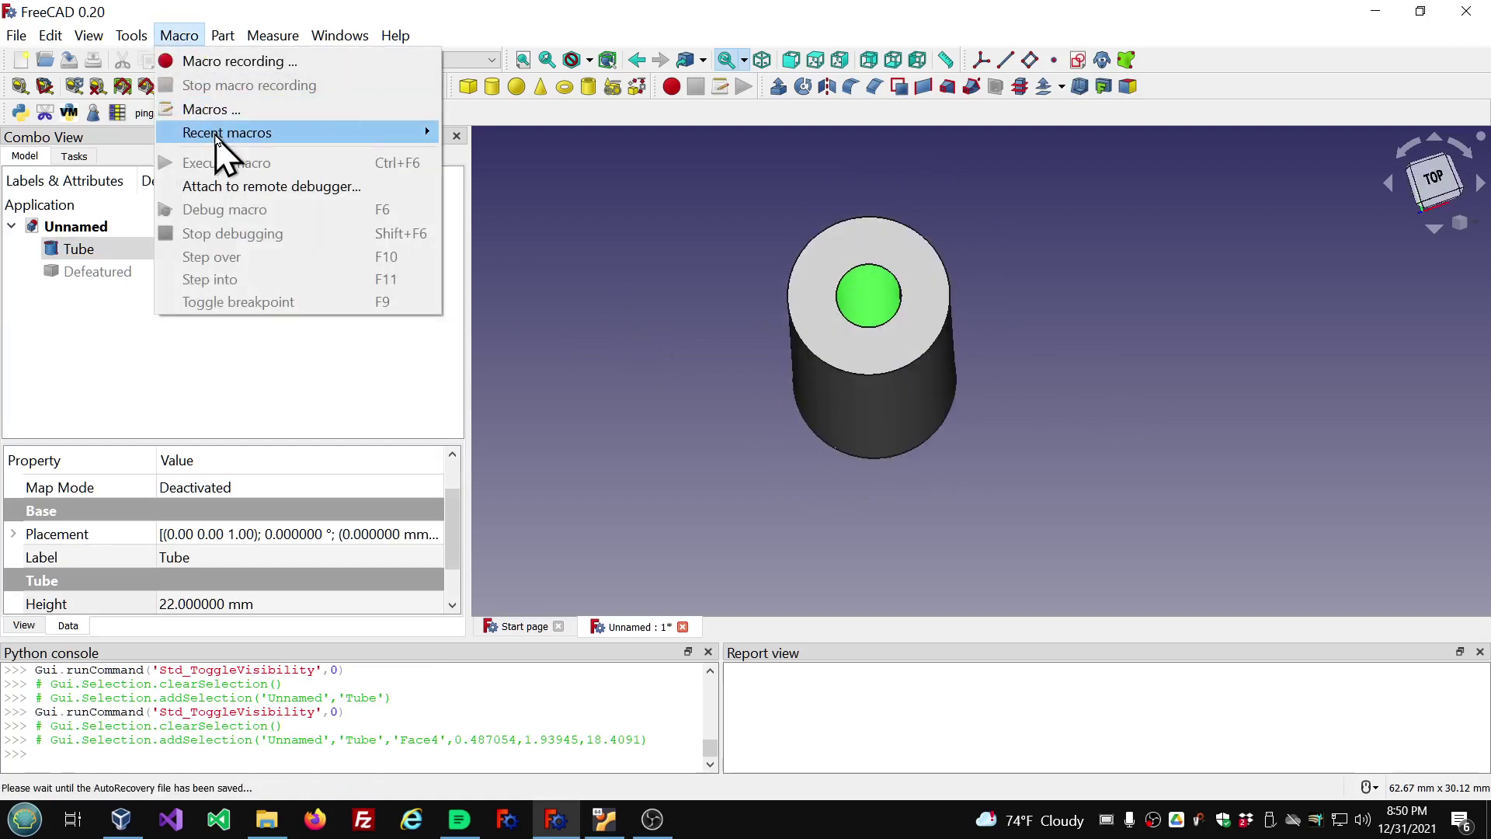
{"action": "mouse_move", "coordinate": [291, 136]}
{"action": "left_click", "coordinate": [506, 138]}
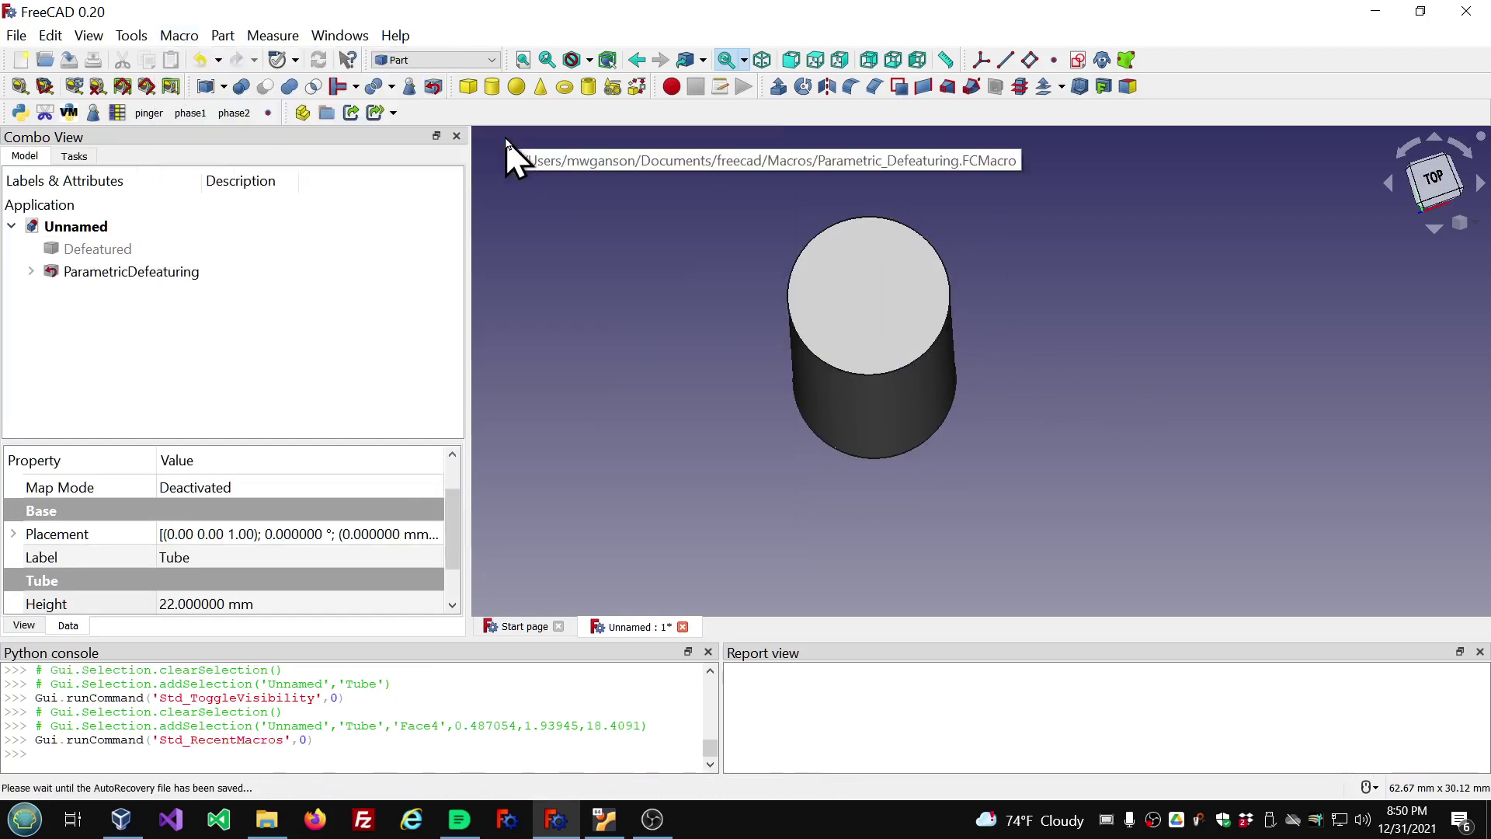
Expand and select ParametricDefeaturing, enlarging the property panel to read its properties.
{"action": "left_click", "coordinate": [31, 271]}
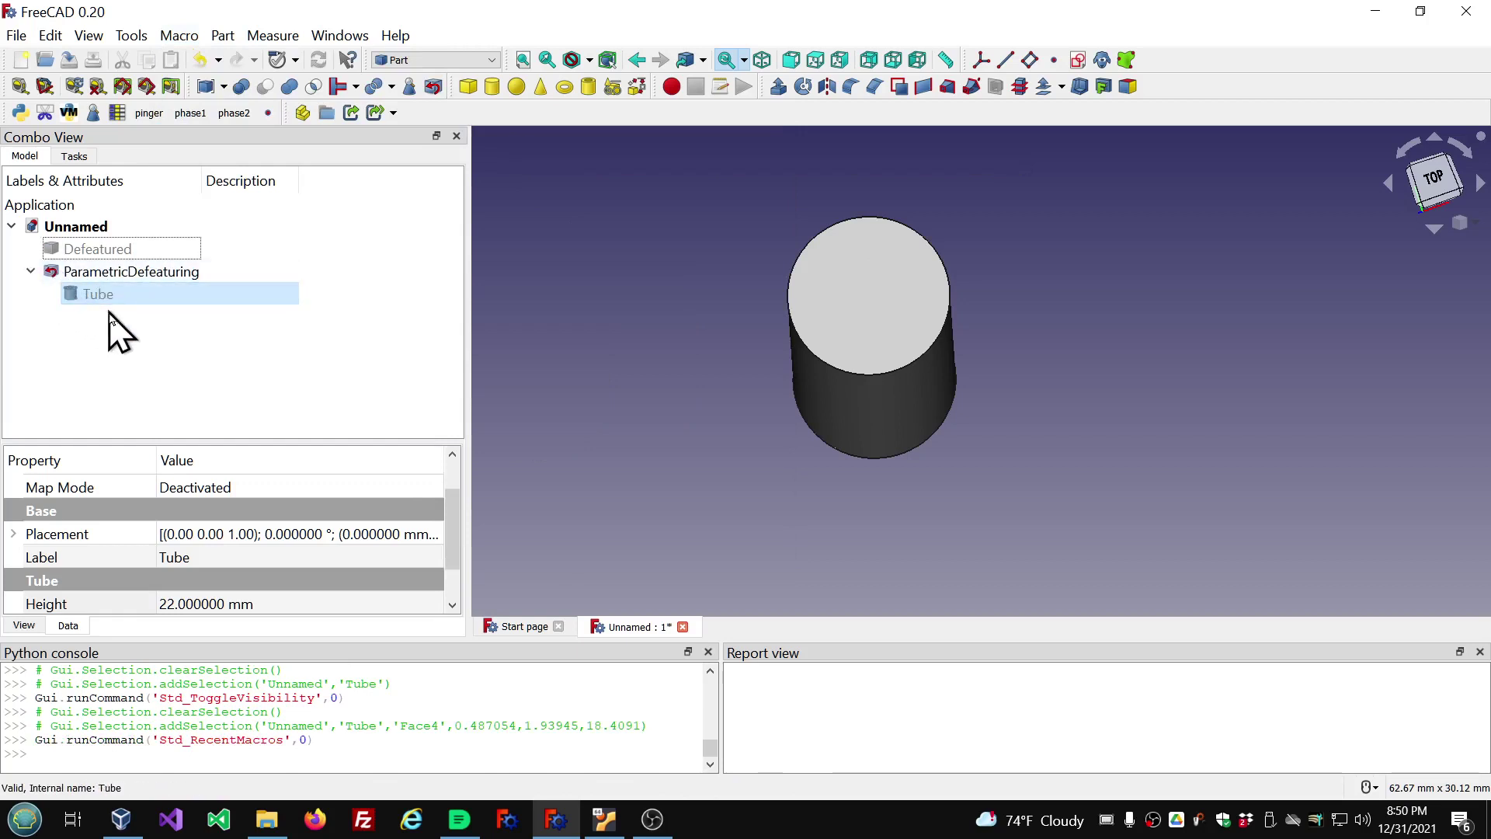
{"action": "left_click", "coordinate": [130, 274]}
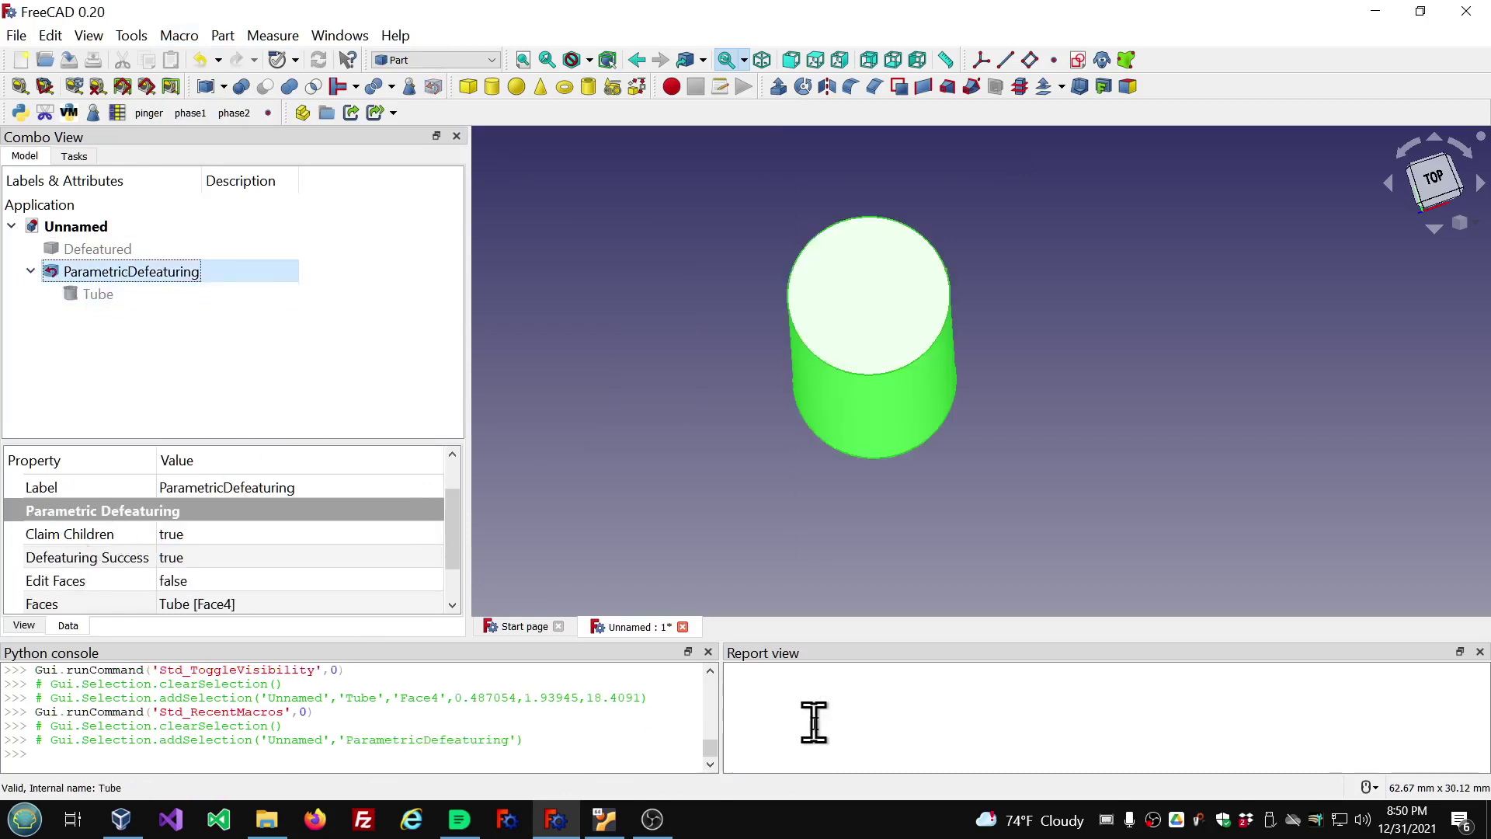
{"action": "left_click_drag", "start_coordinate": [412, 442], "coordinate": [421, 322]}
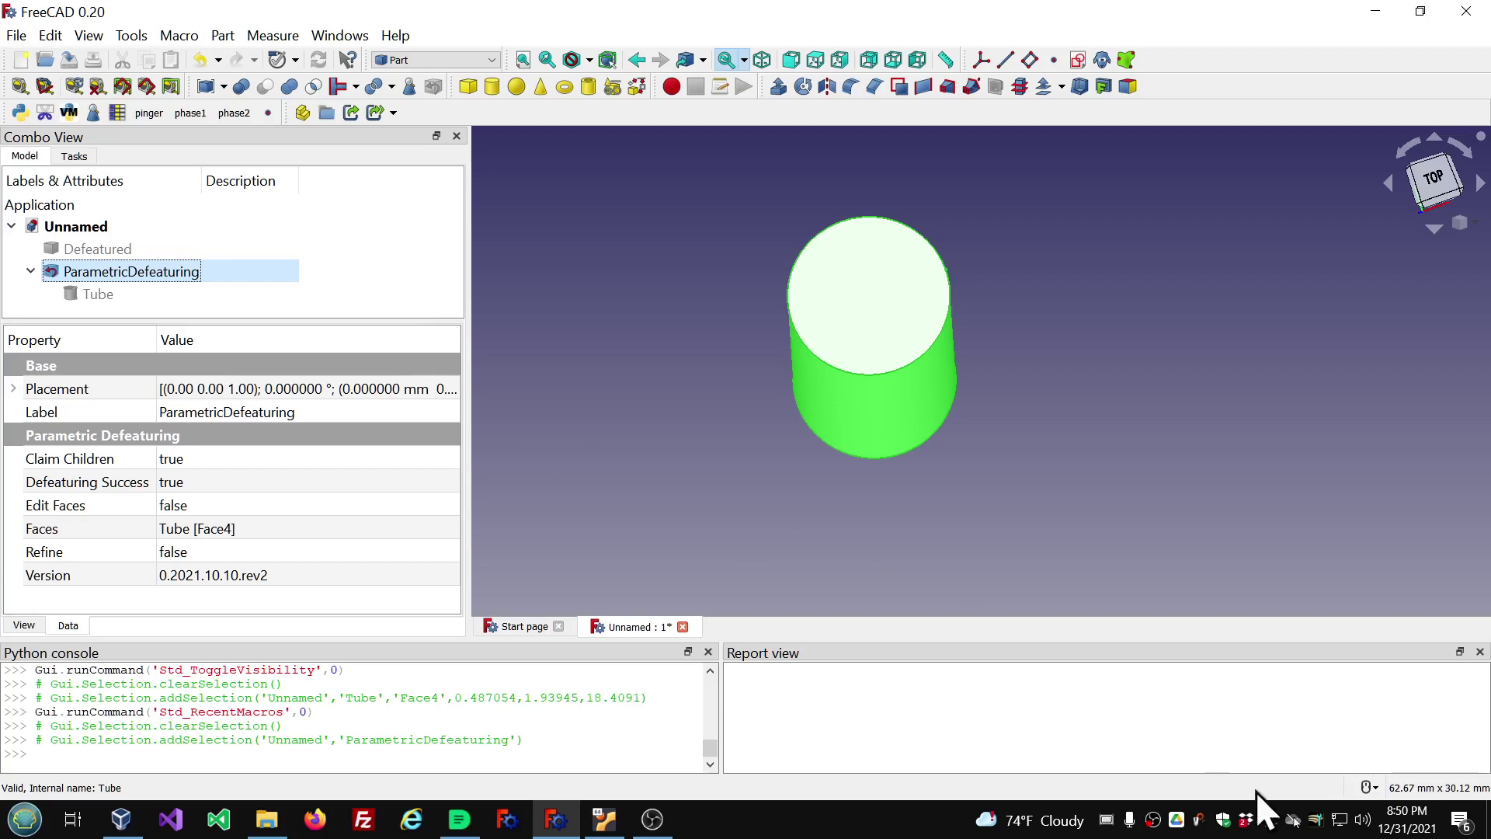
{"action": "left_click", "coordinate": [1108, 823]}
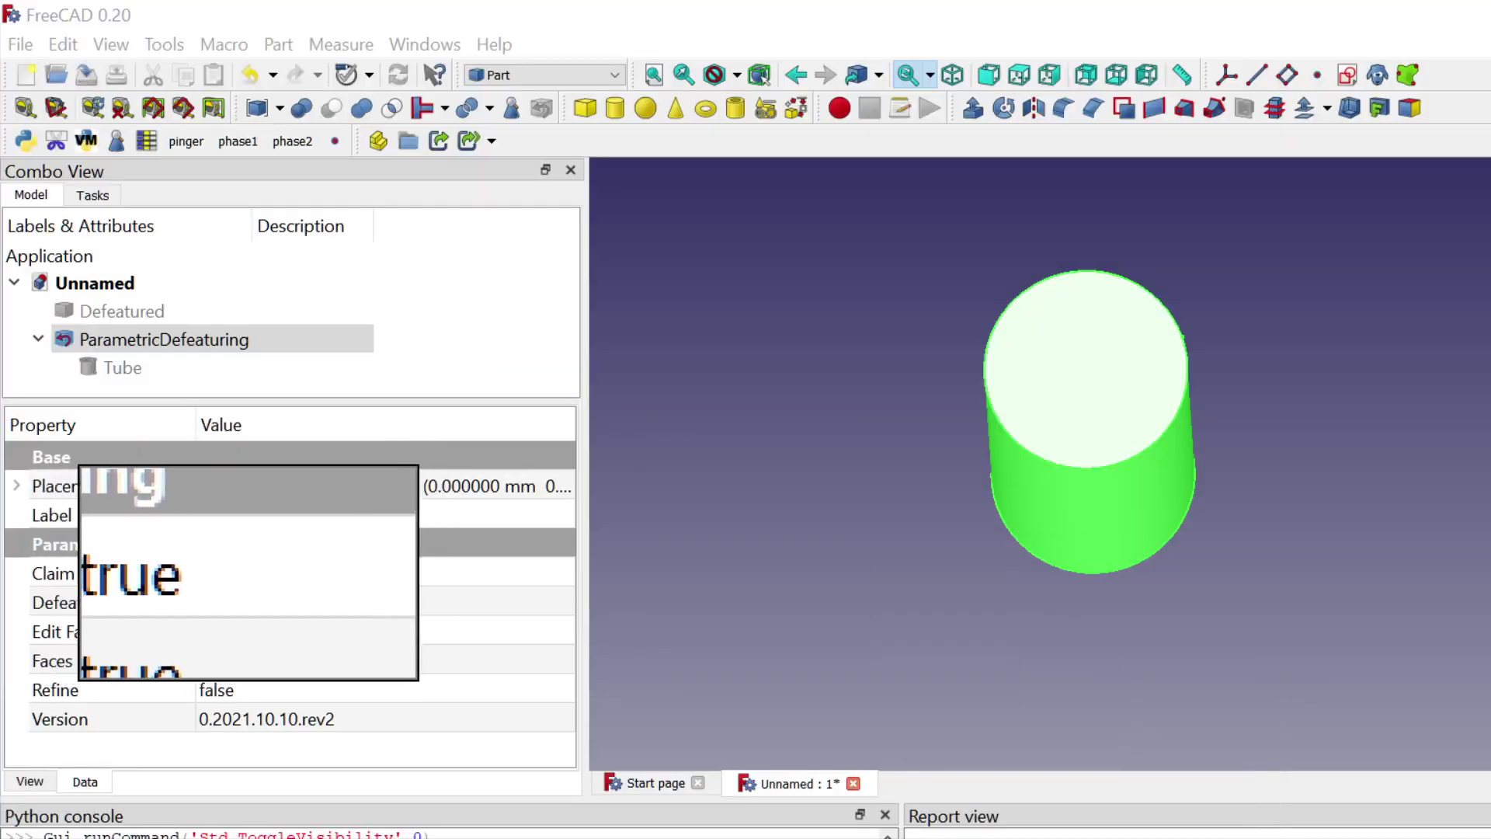
{"action": "key", "text": "super+Escape"}
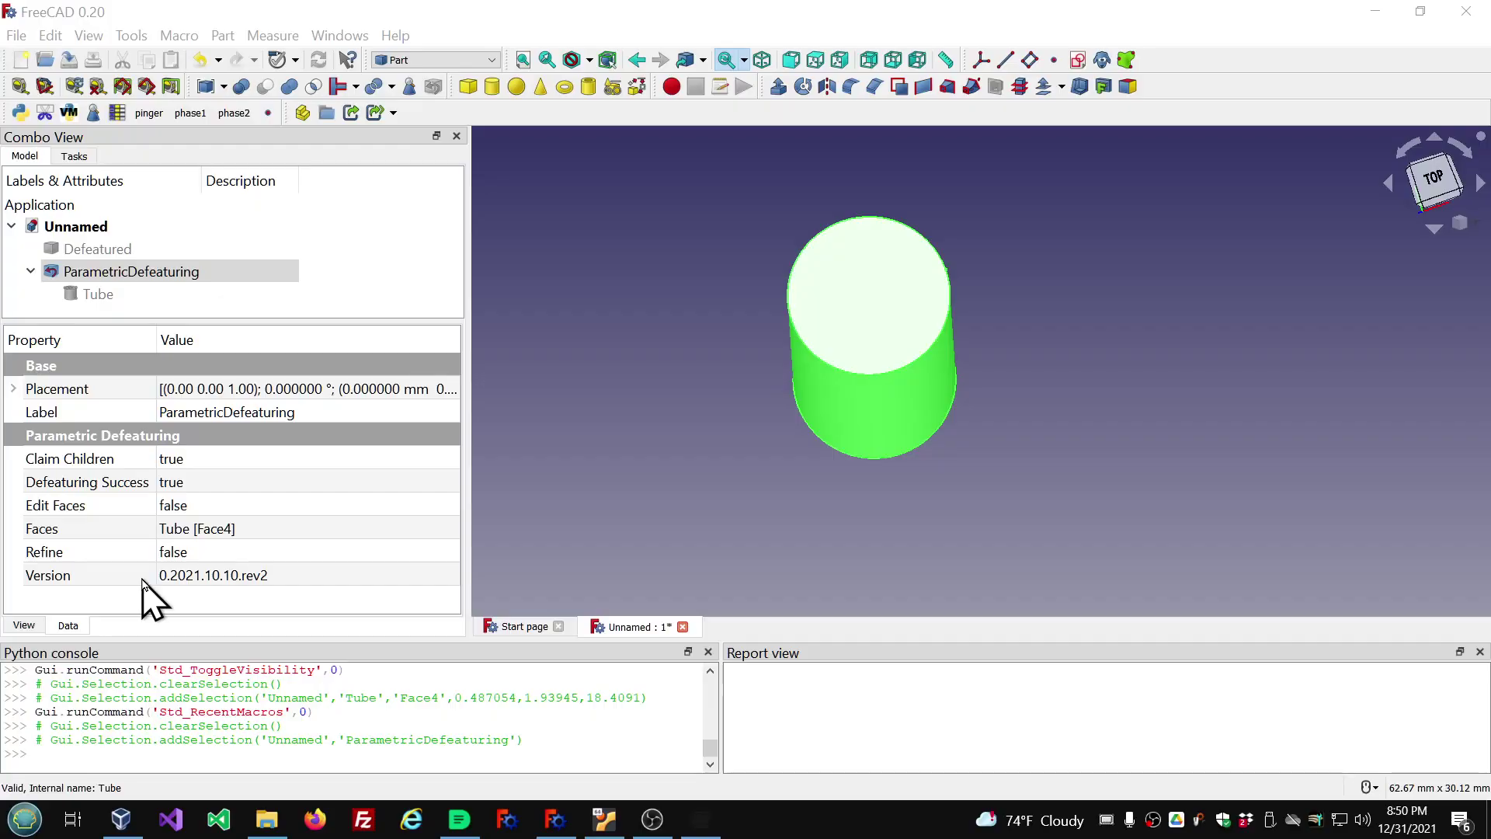
{"action": "left_click", "coordinate": [330, 461]}
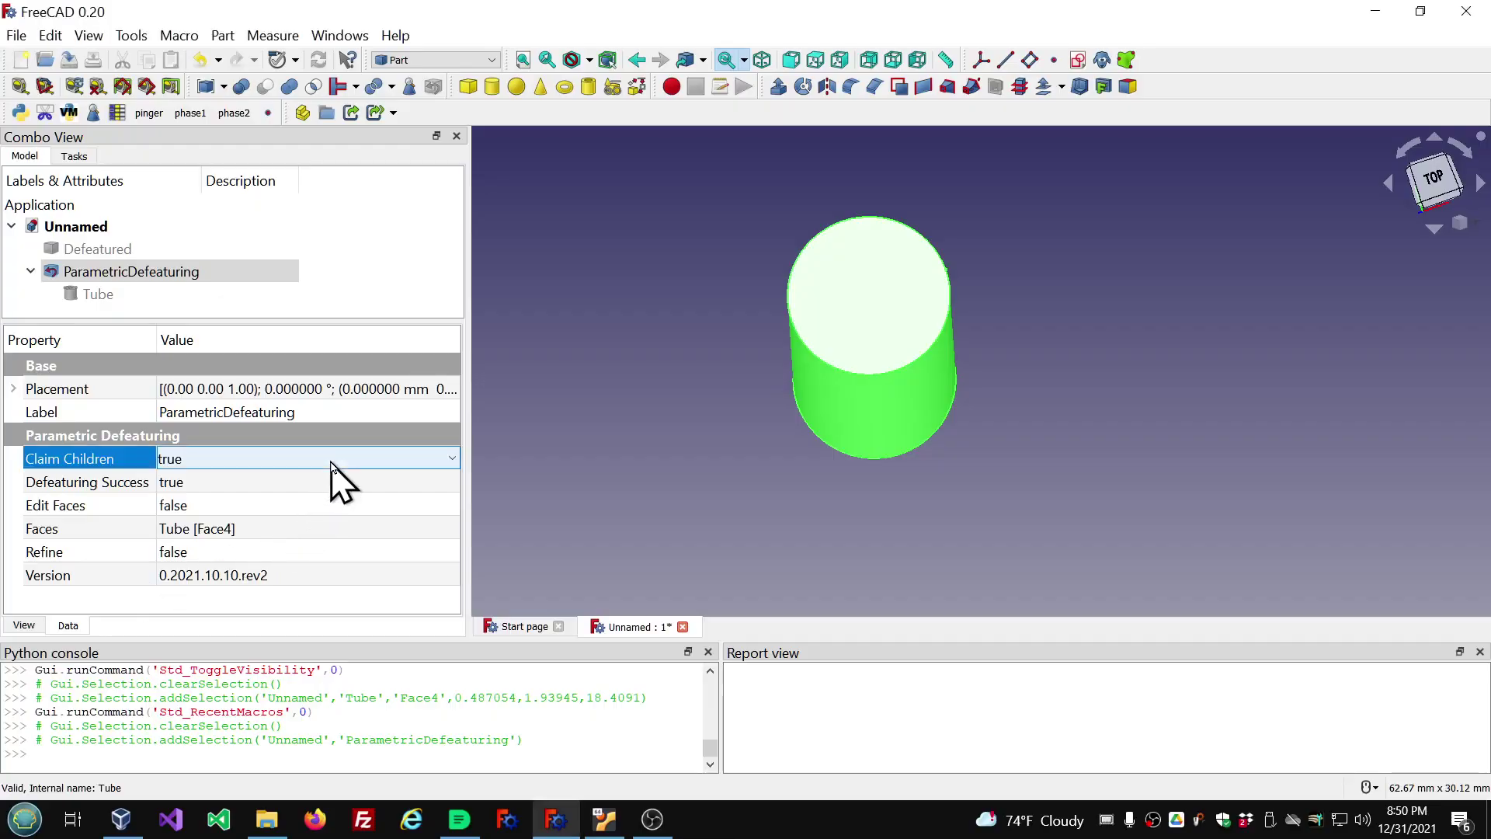
{"action": "scroll", "coordinate": [331, 461], "scroll_direction": "down", "scroll_amount": 1}
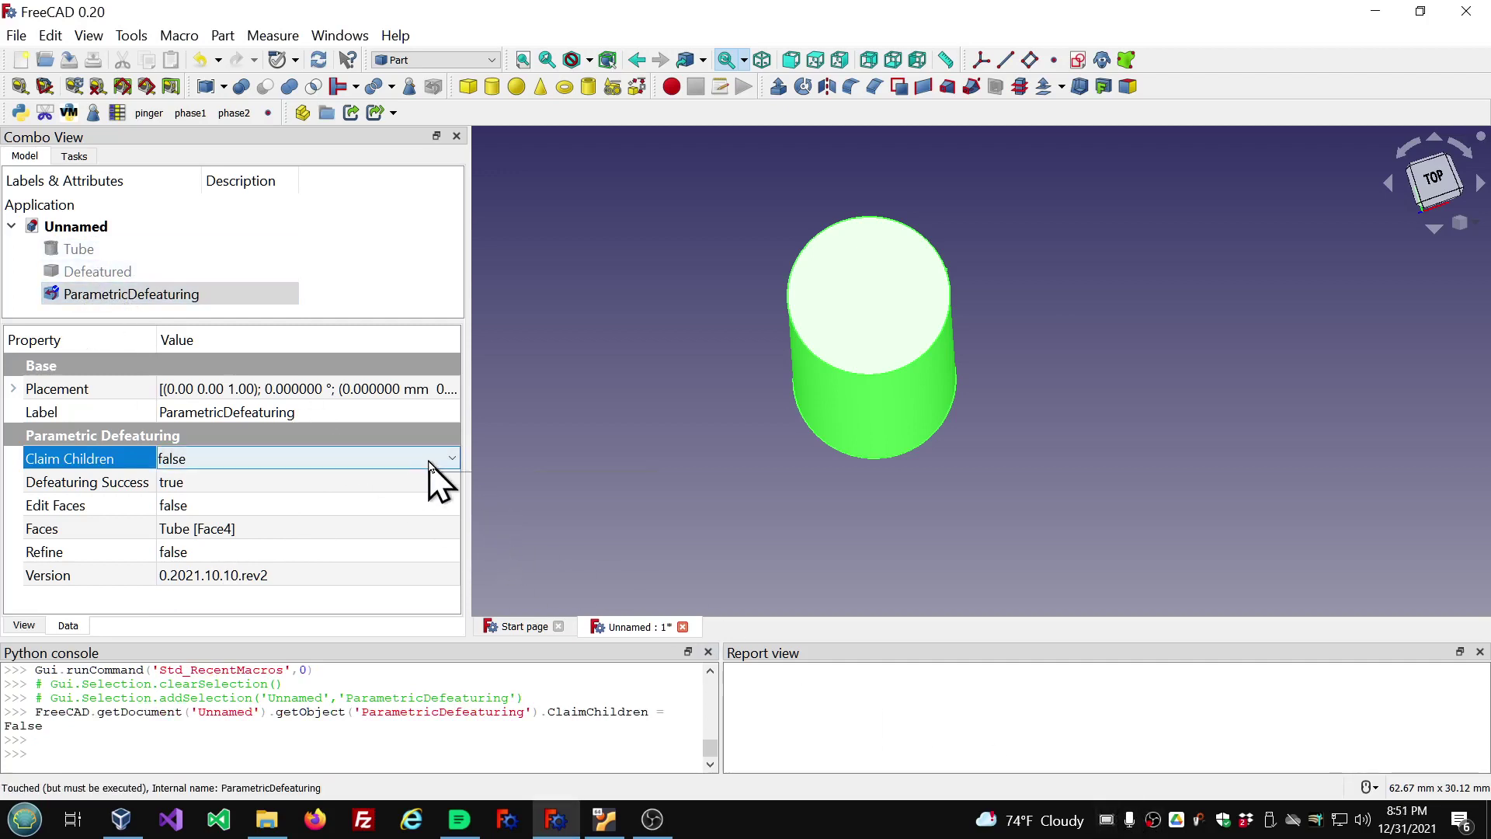
{"action": "scroll", "coordinate": [431, 466], "scroll_direction": "down", "scroll_amount": 1}
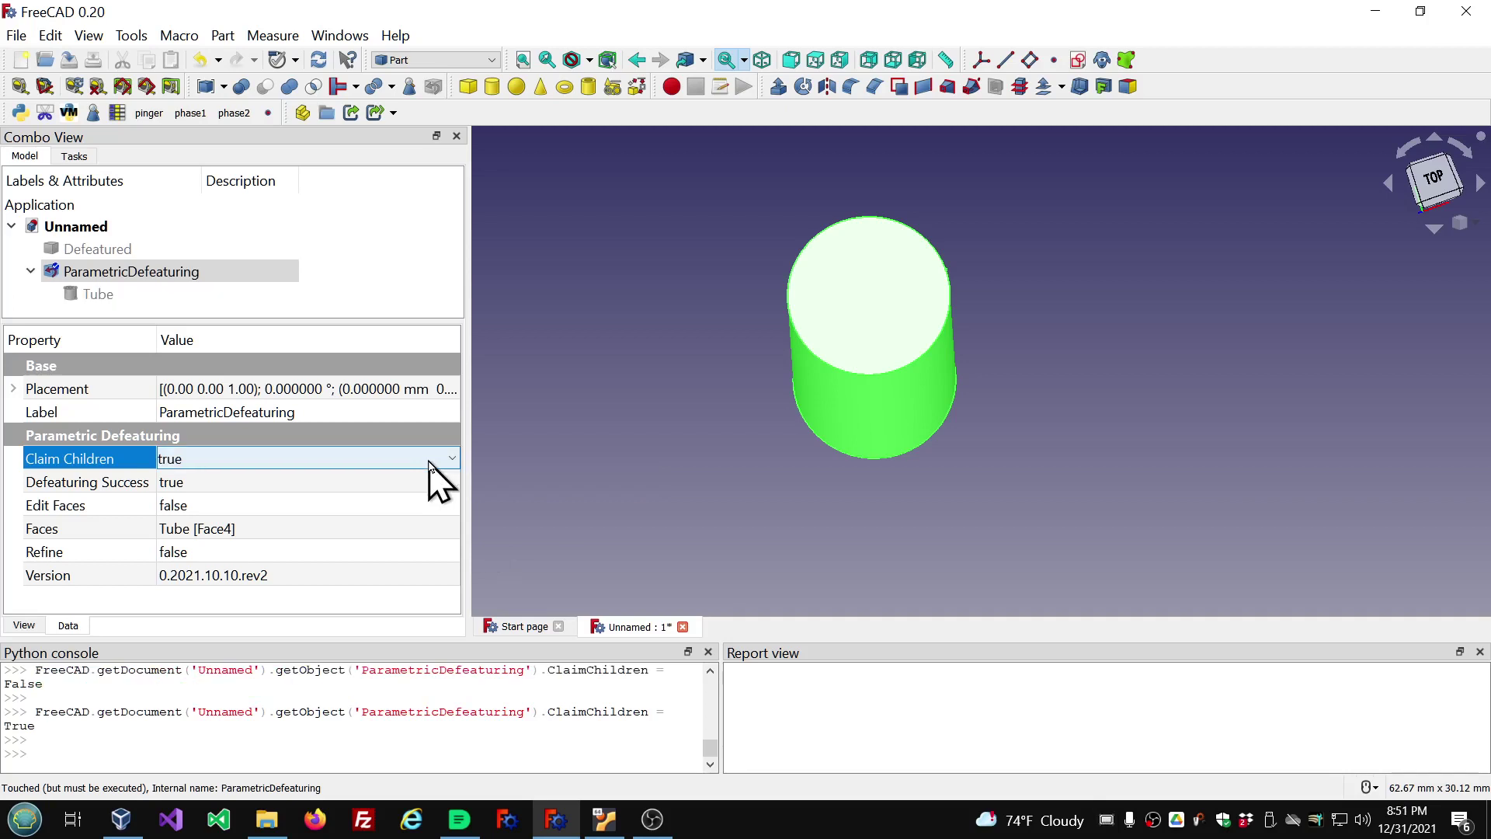
{"action": "scroll", "coordinate": [432, 466], "scroll_direction": "up", "scroll_amount": 1}
{"action": "scroll", "coordinate": [432, 466], "scroll_direction": "down", "scroll_amount": 1}
{"action": "left_click", "coordinate": [395, 487]}
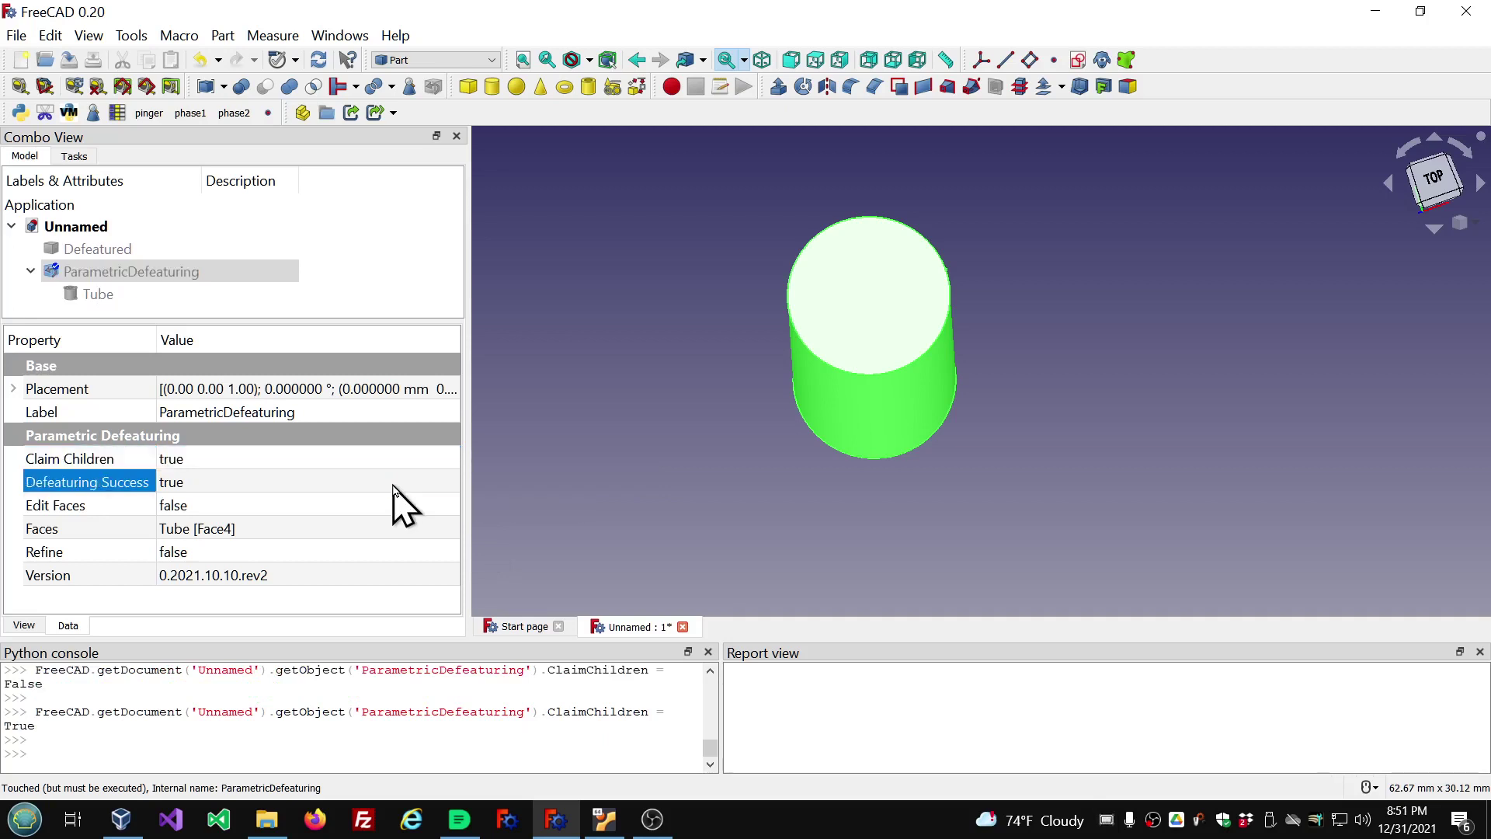
{"action": "left_click", "coordinate": [98, 301]}
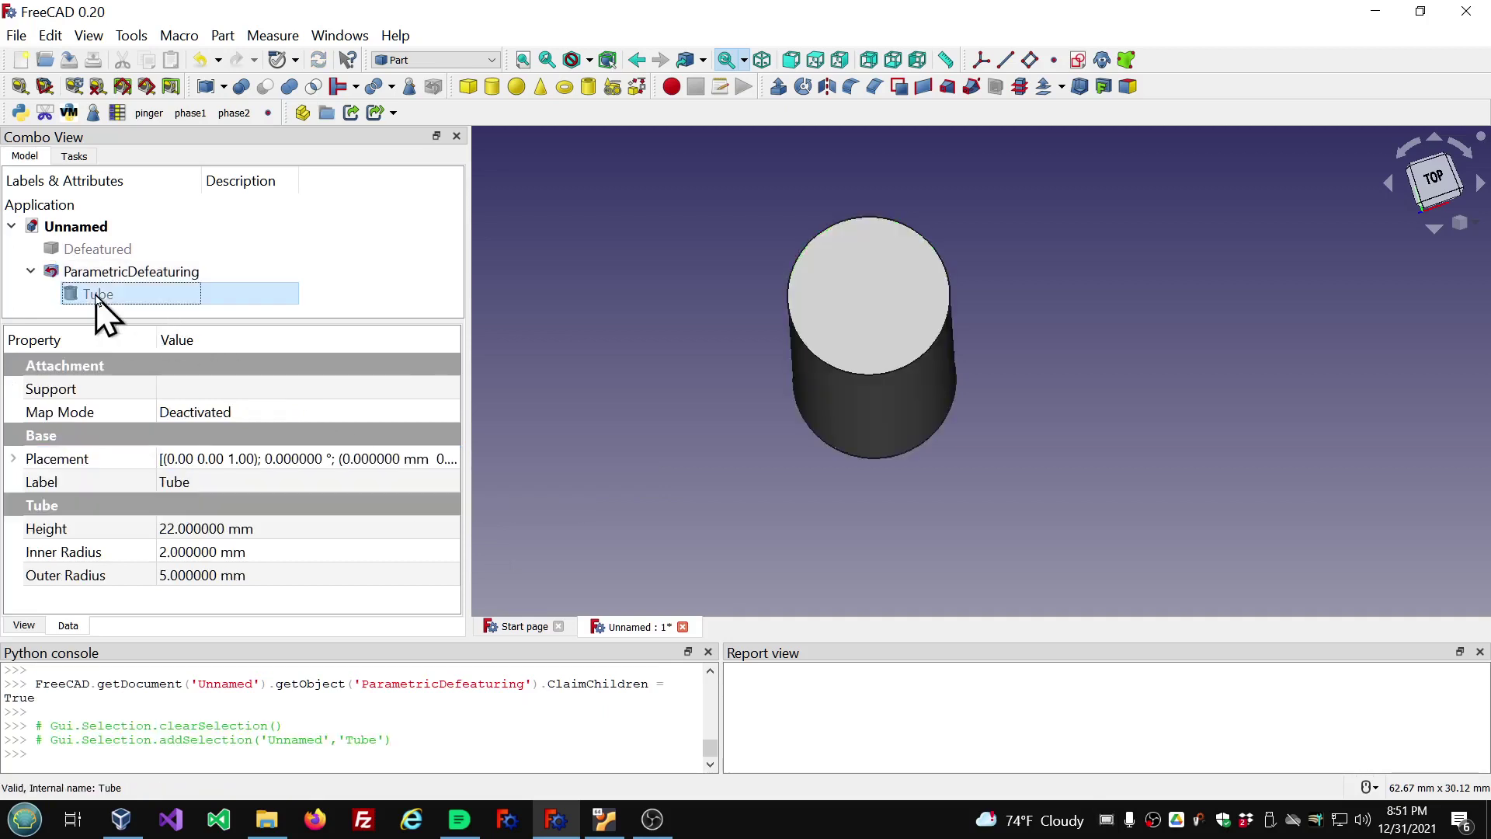
Show the Tube and set its Outer Radius to 11 mm.
{"action": "key", "text": "space"}
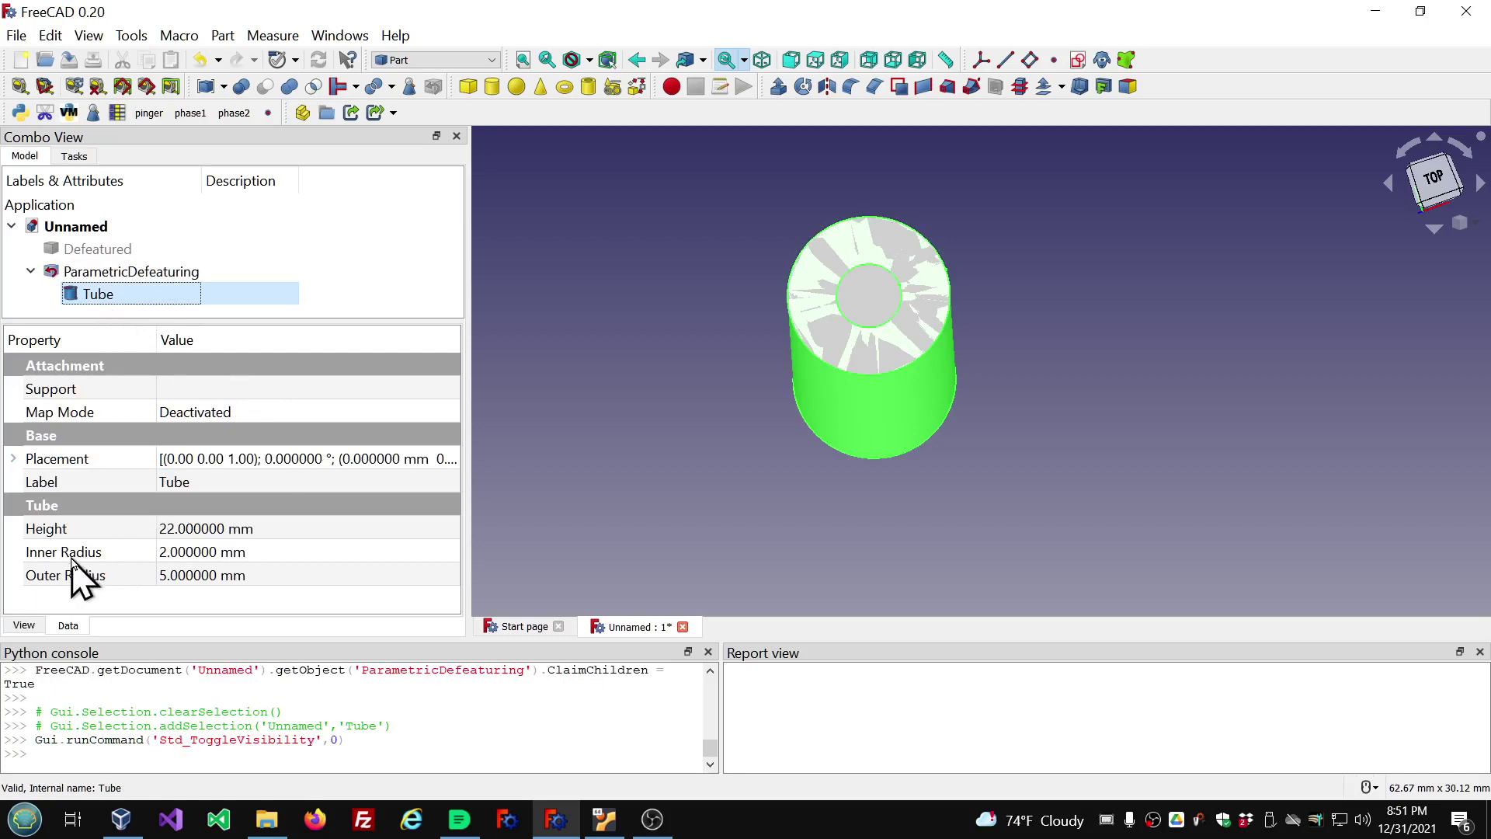
{"action": "left_click", "coordinate": [273, 576]}
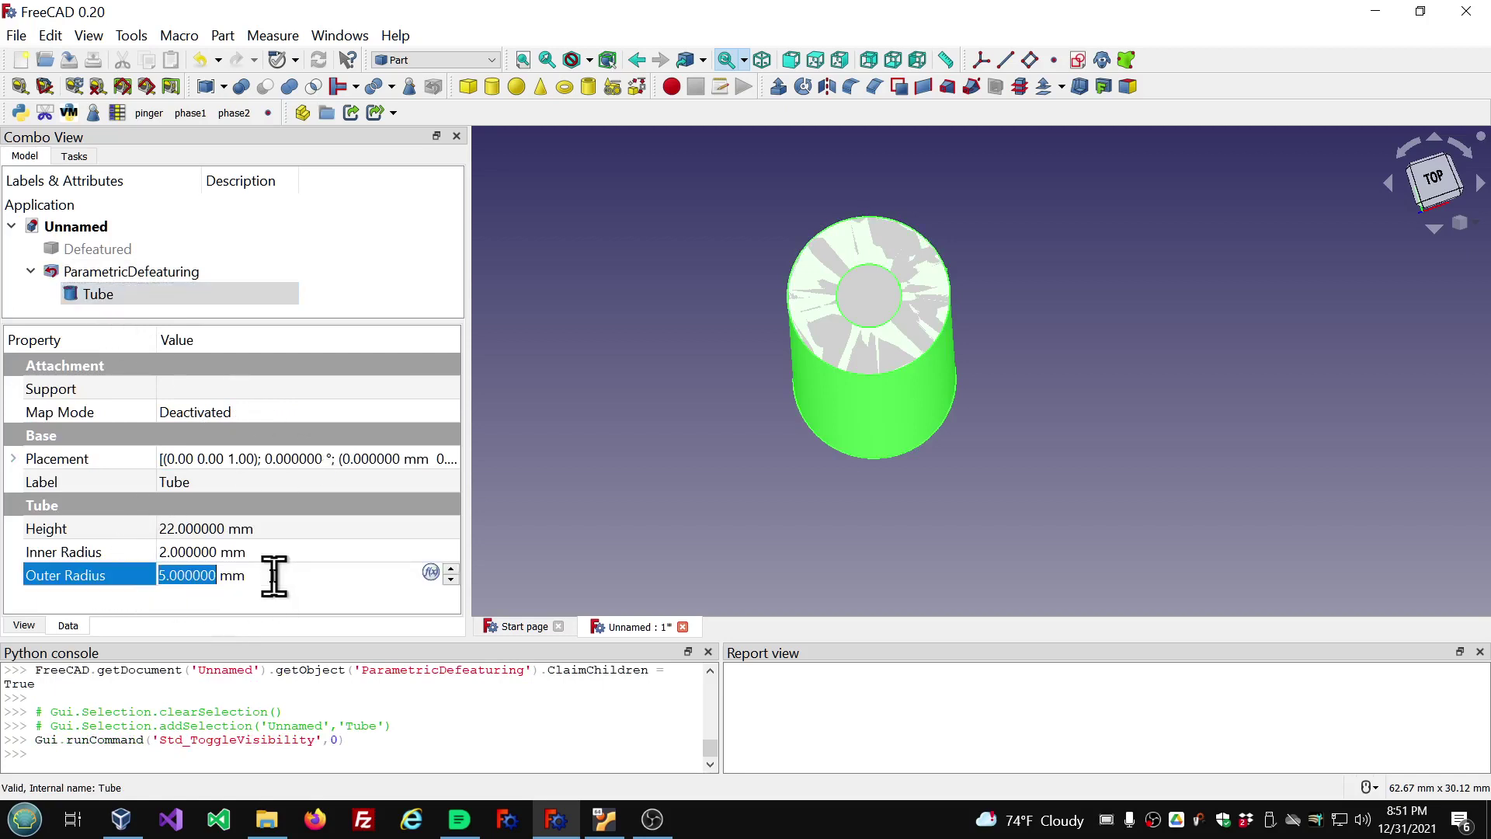
{"action": "scroll", "coordinate": [273, 576], "scroll_direction": "up", "scroll_amount": 6}
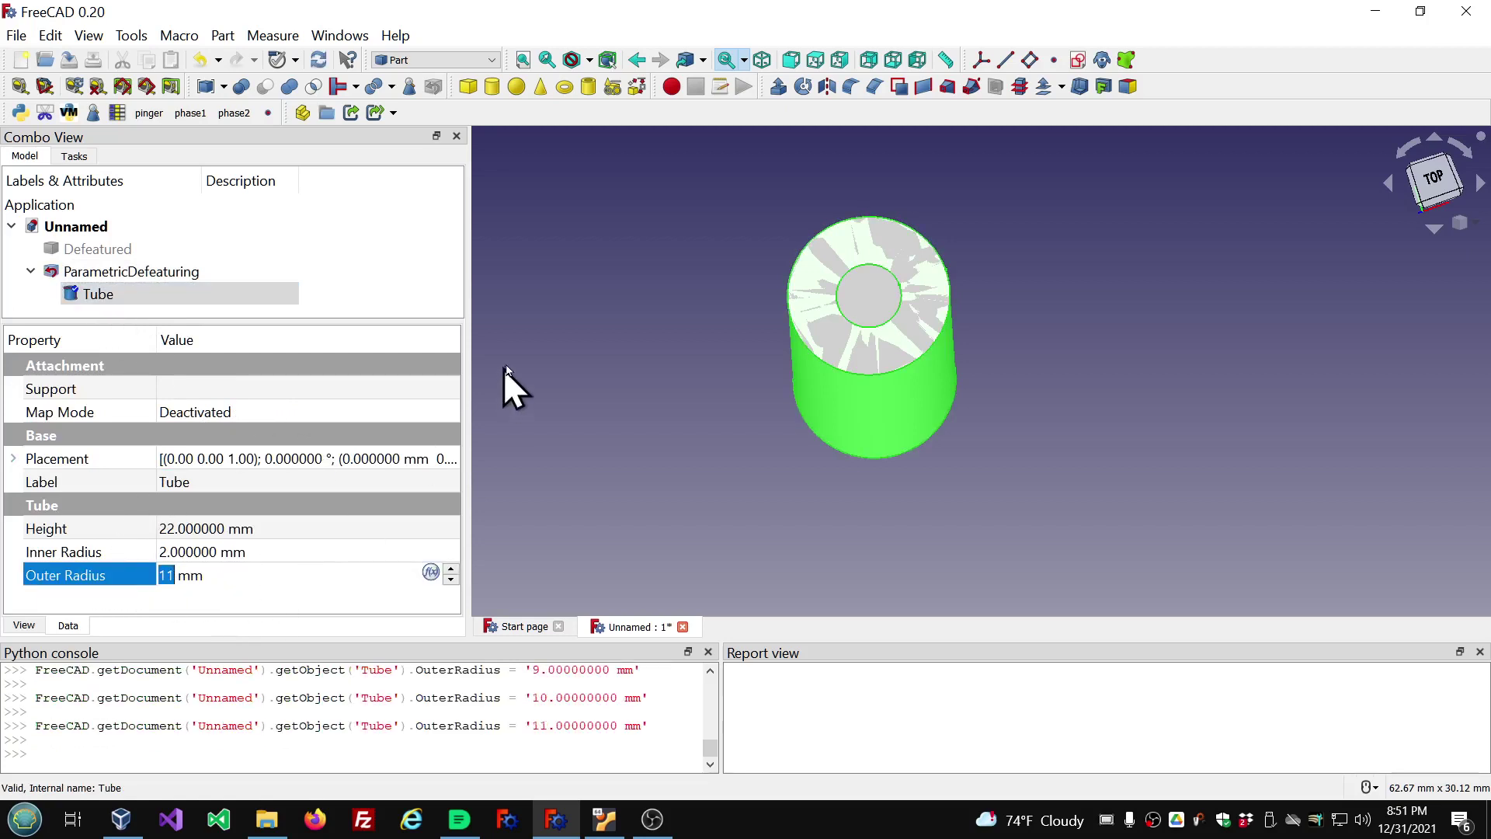
{"action": "left_click", "coordinate": [552, 326]}
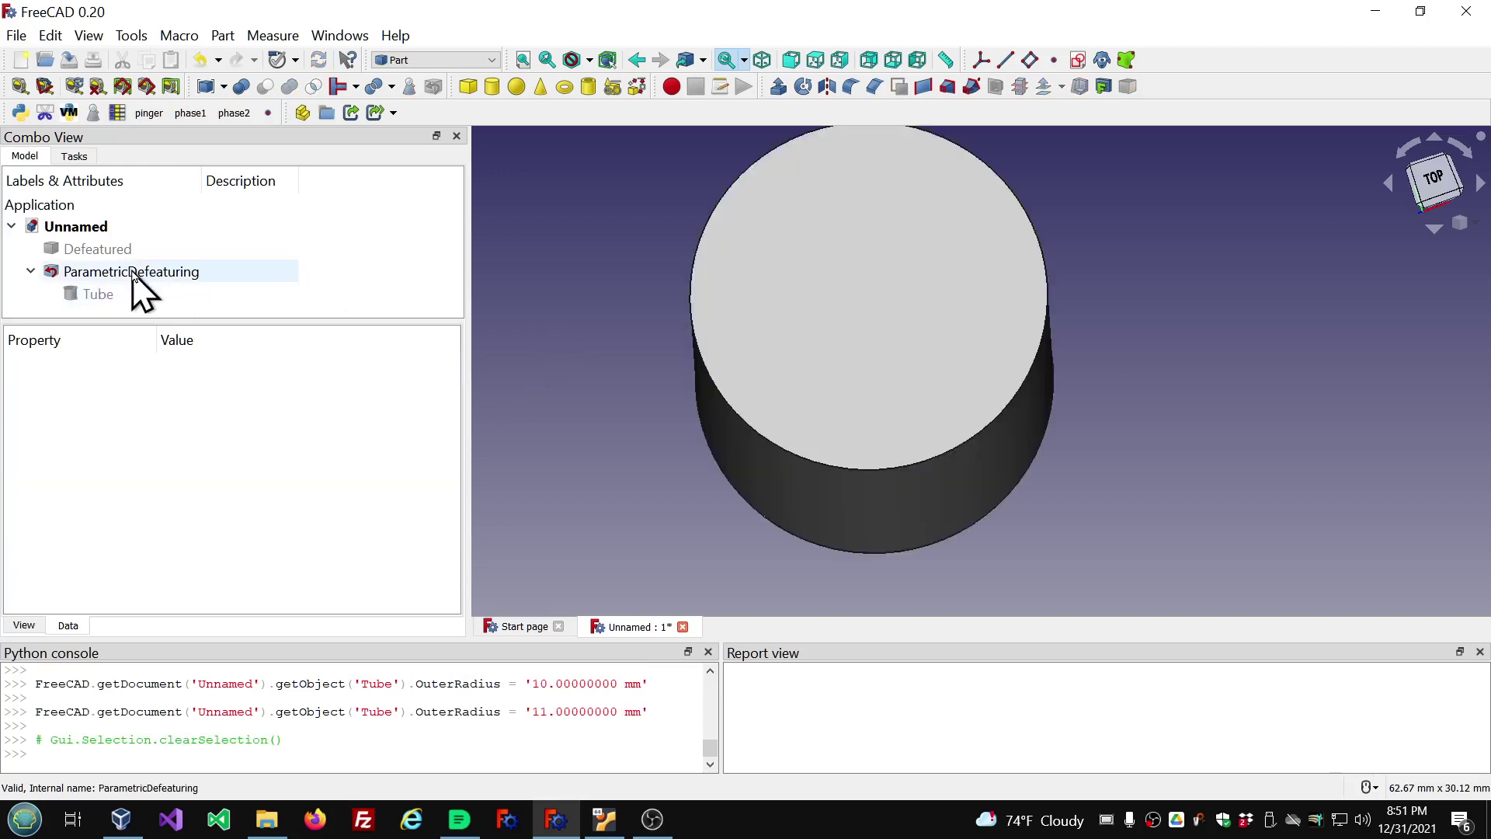
Toggle Tube and ParametricDefeaturing visibility to confirm the wider cylinder stays hole-free.
{"action": "left_click", "coordinate": [133, 274]}
{"action": "left_click", "coordinate": [118, 296]}
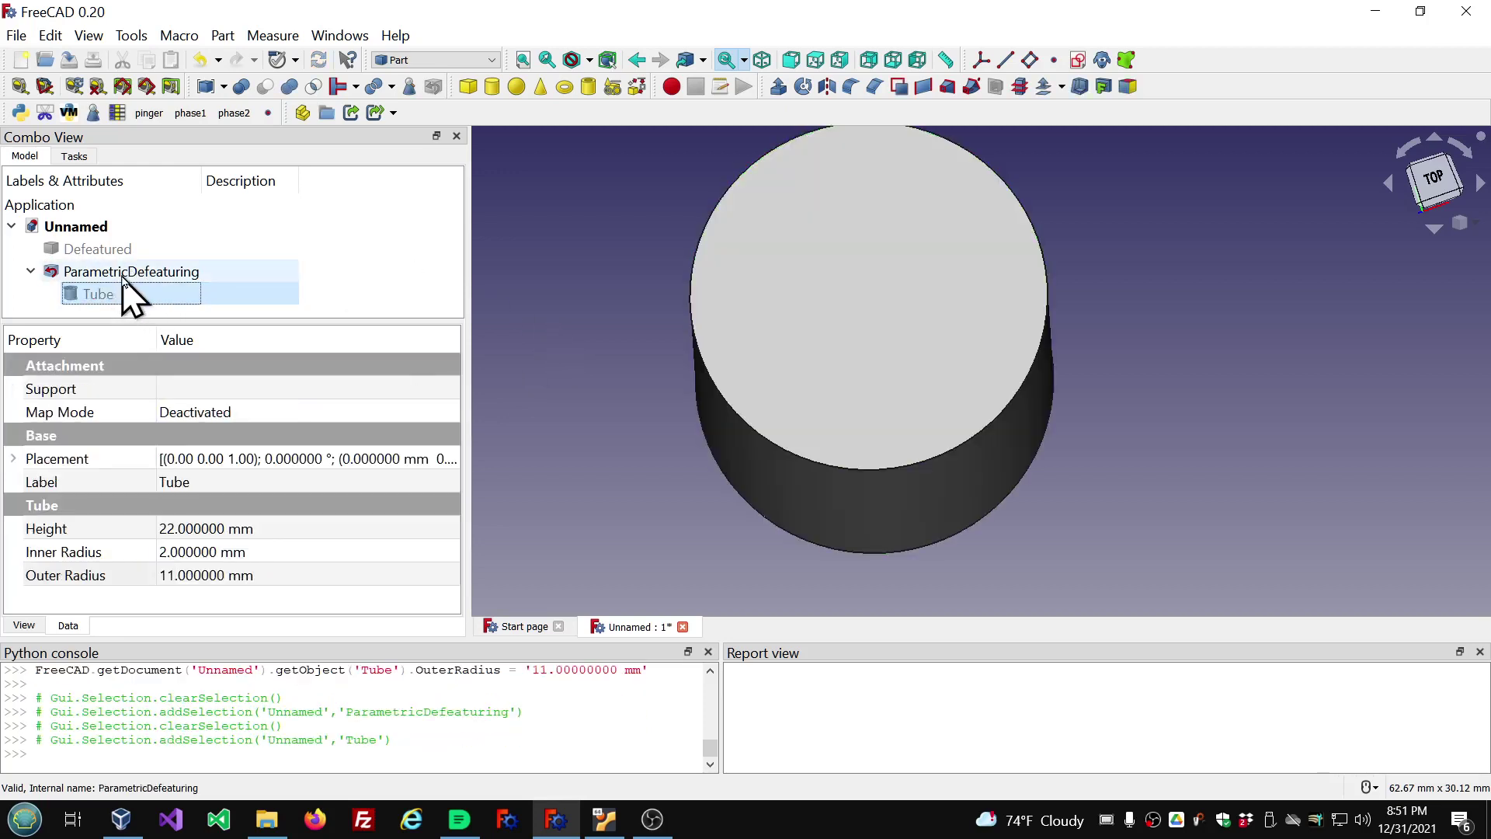
{"action": "left_click", "coordinate": [125, 273]}
{"action": "key", "text": "space"}
{"action": "left_click", "coordinate": [114, 295]}
{"action": "key", "text": "space"}
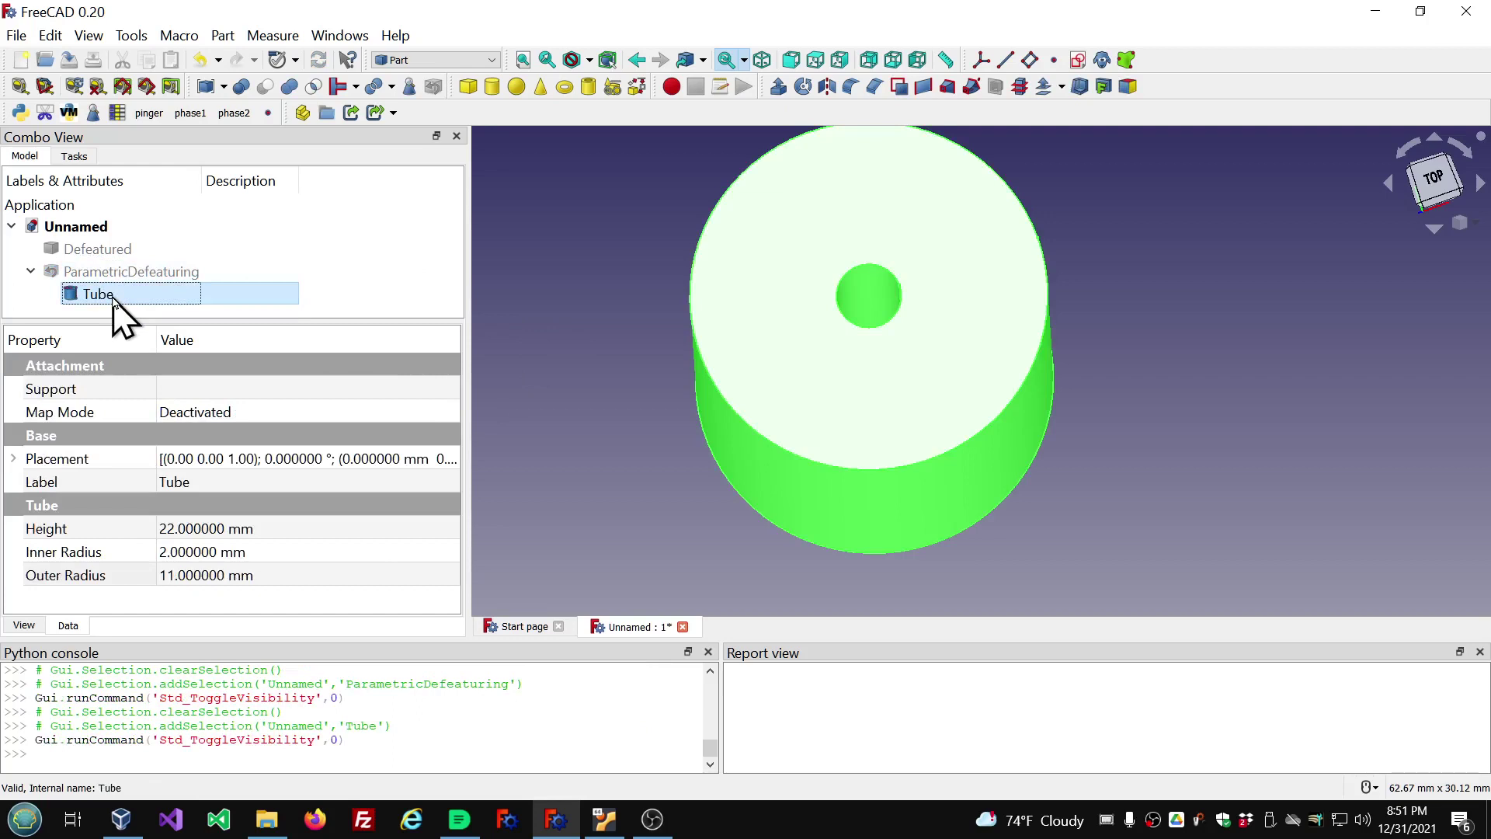
{"action": "key", "text": "space"}
{"action": "left_click", "coordinate": [122, 274]}
{"action": "key", "text": "space"}
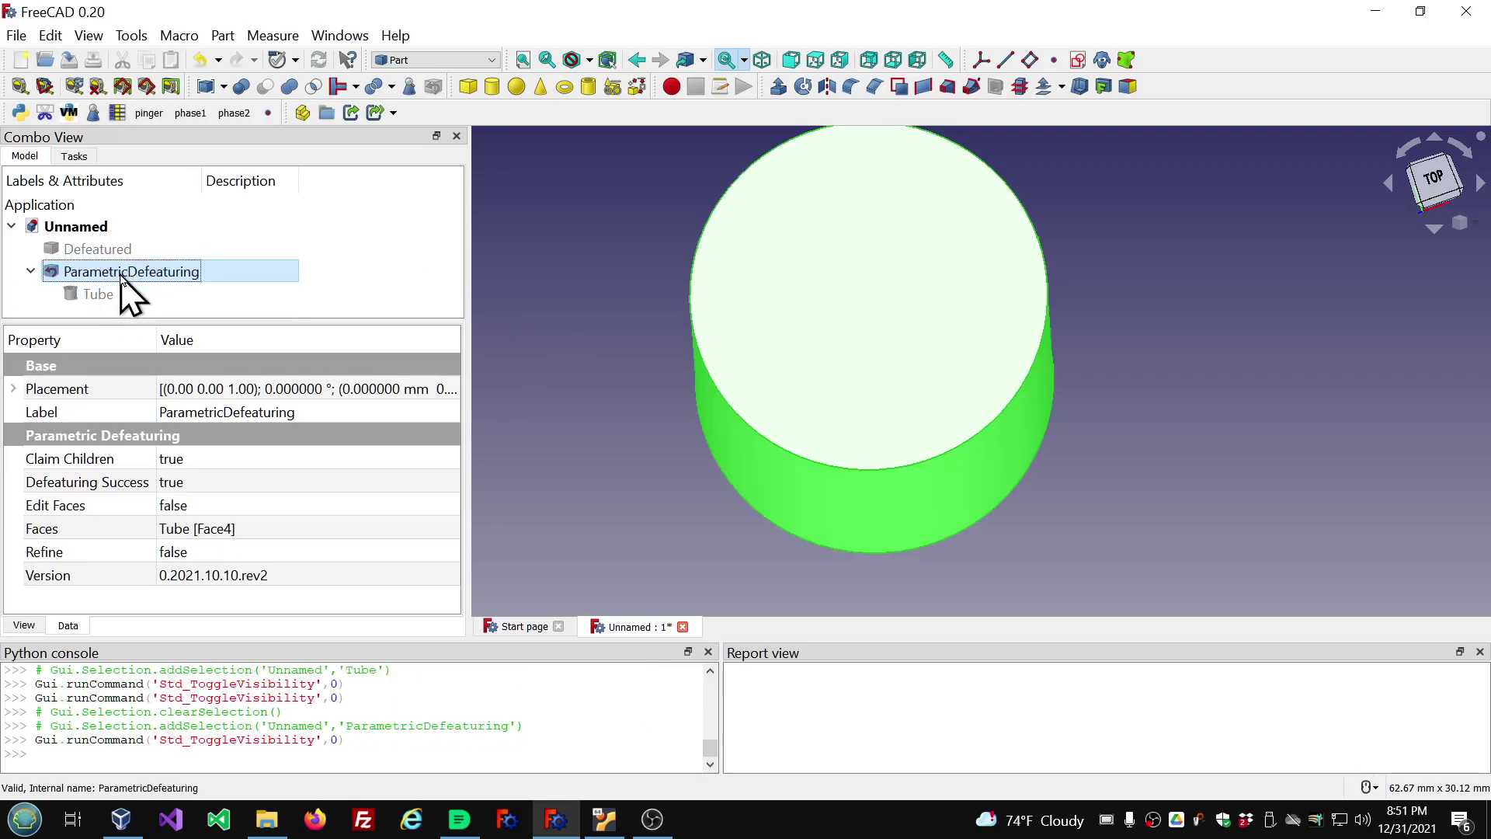
{"action": "scroll", "coordinate": [699, 342], "scroll_direction": "down", "scroll_amount": 5}
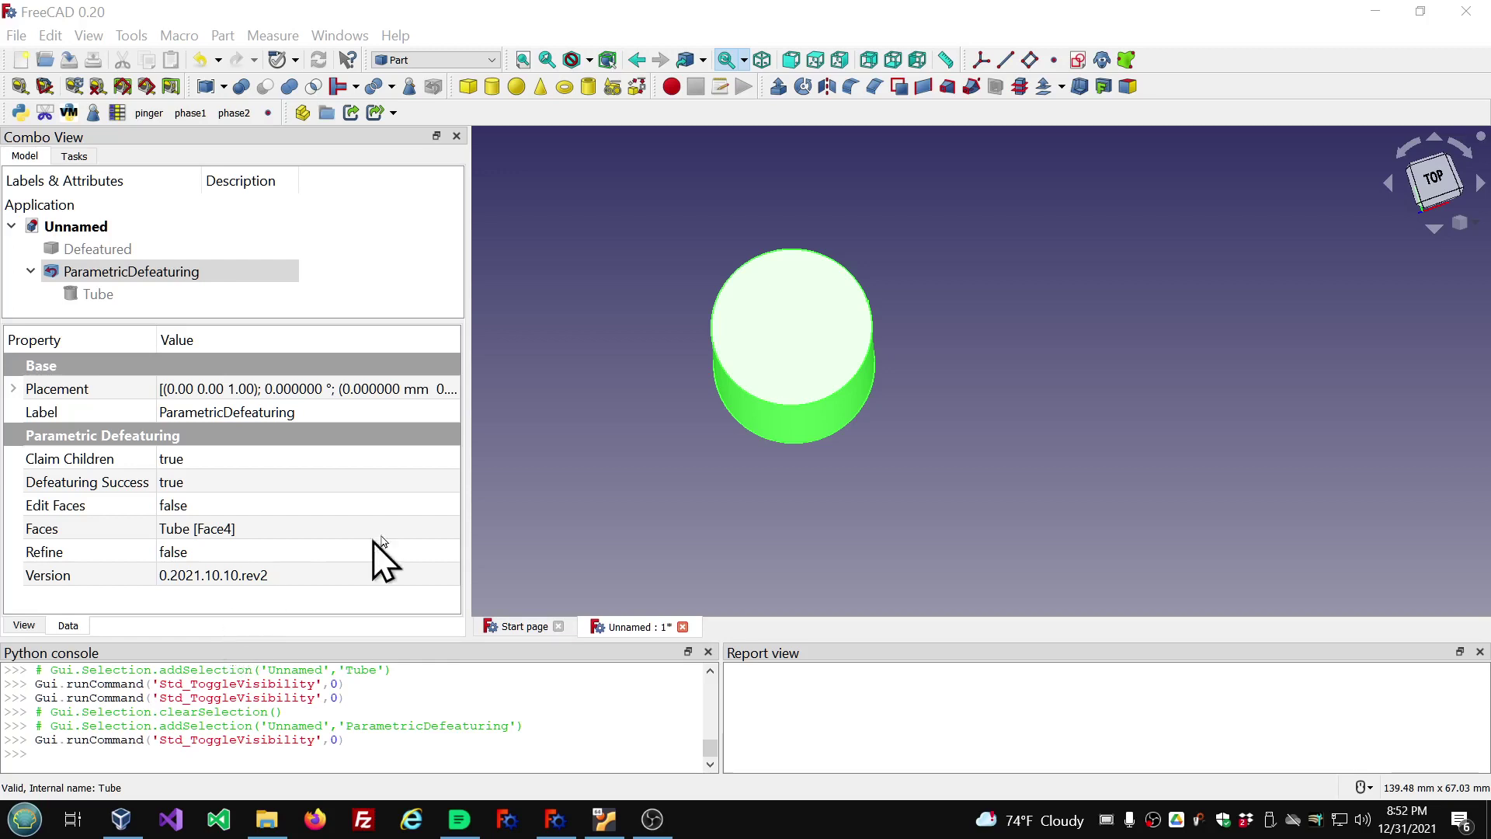
{"action": "left_click", "coordinate": [425, 509]}
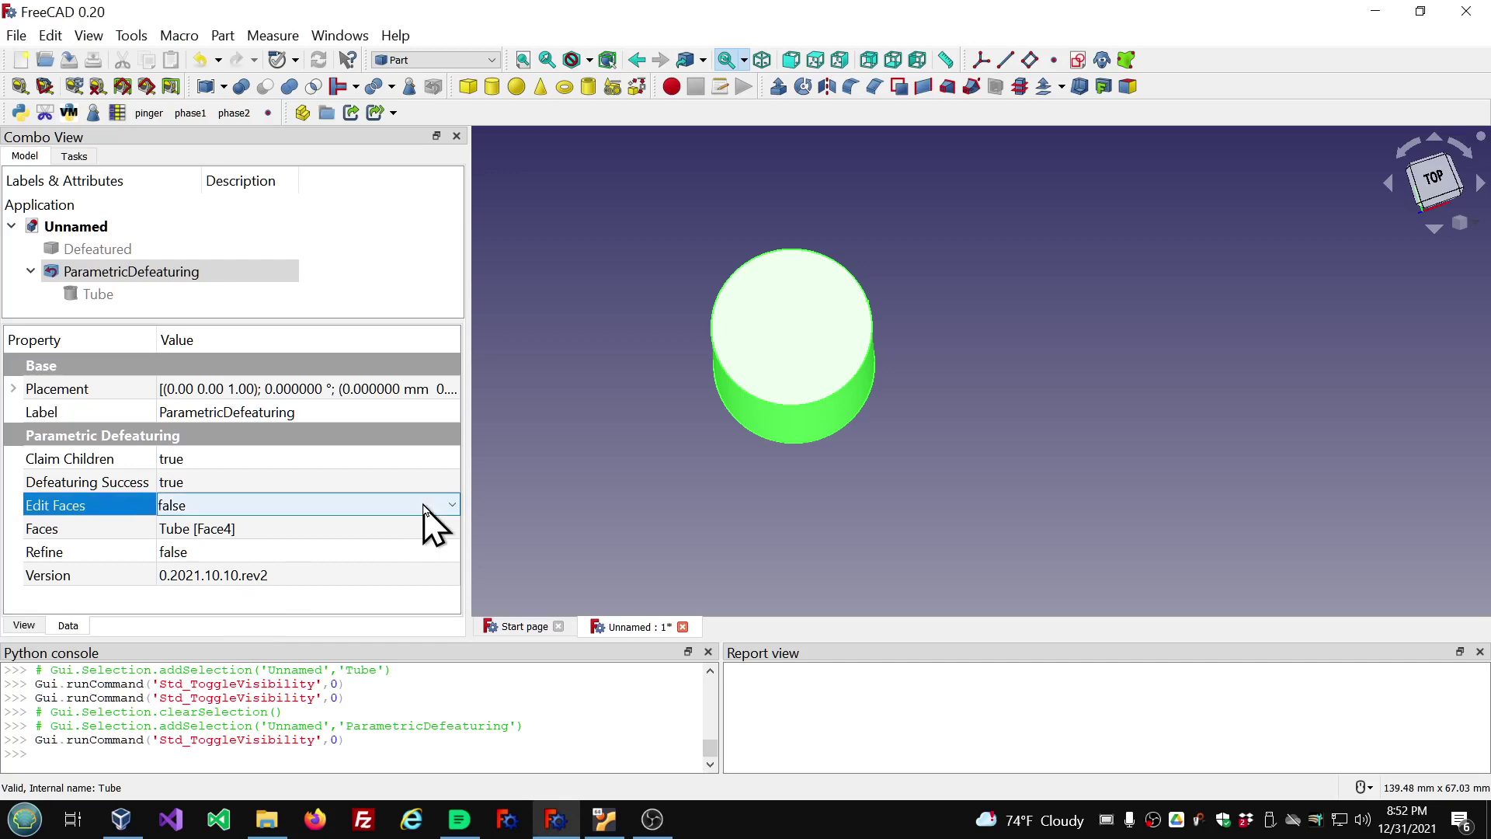
Orbit the tube and pick its end face containing the hole.
{"action": "scroll", "coordinate": [425, 508], "scroll_direction": "down", "scroll_amount": 1}
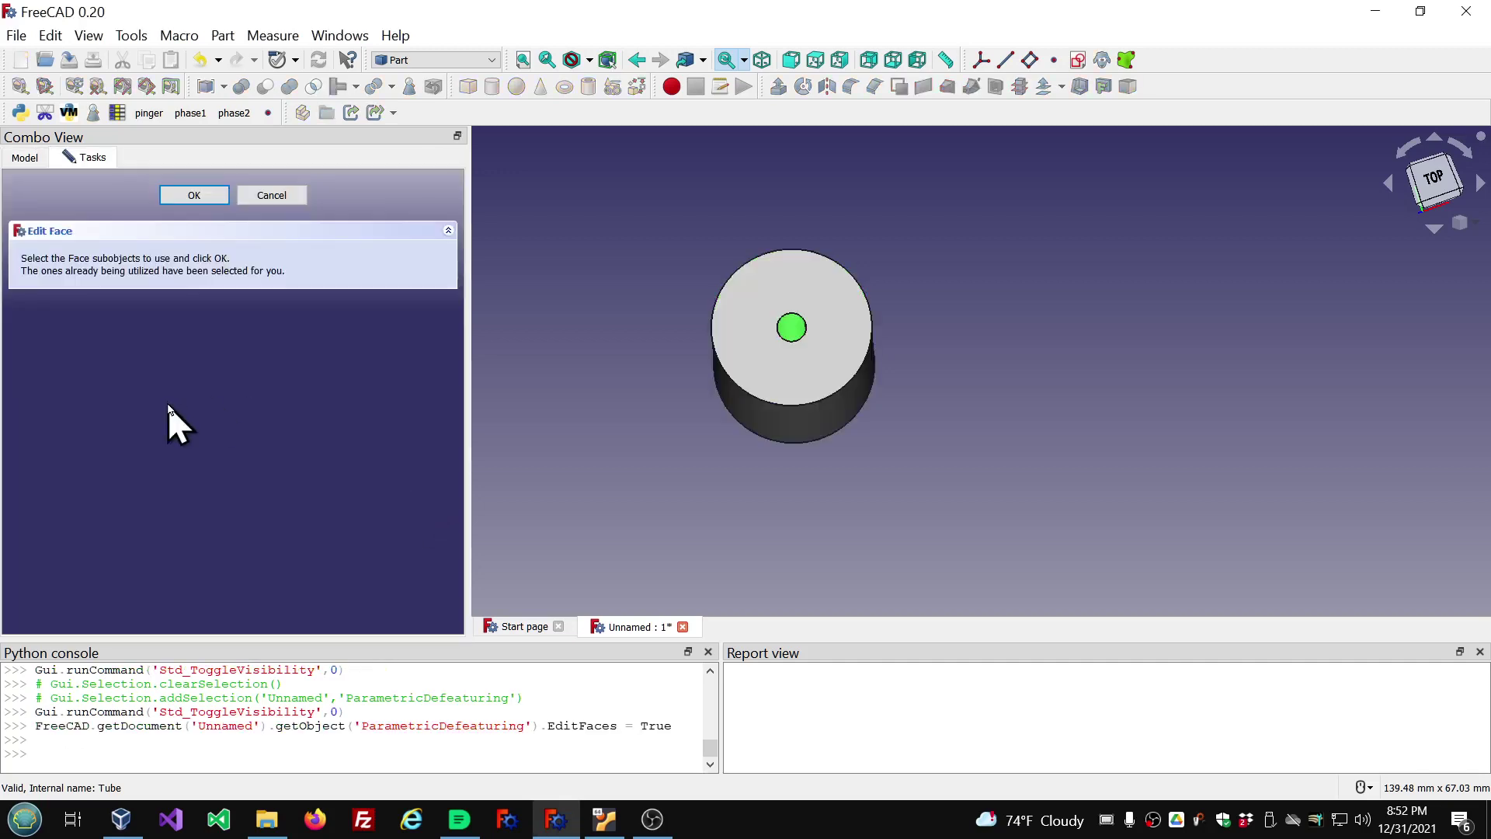
{"action": "middle_click_drag", "start_coordinate": [949, 311], "coordinate": [812, 366]}
{"action": "scroll", "coordinate": [812, 366], "scroll_direction": "up", "scroll_amount": 3}
{"action": "middle_click_drag", "start_coordinate": [536, 310], "coordinate": [705, 270]}
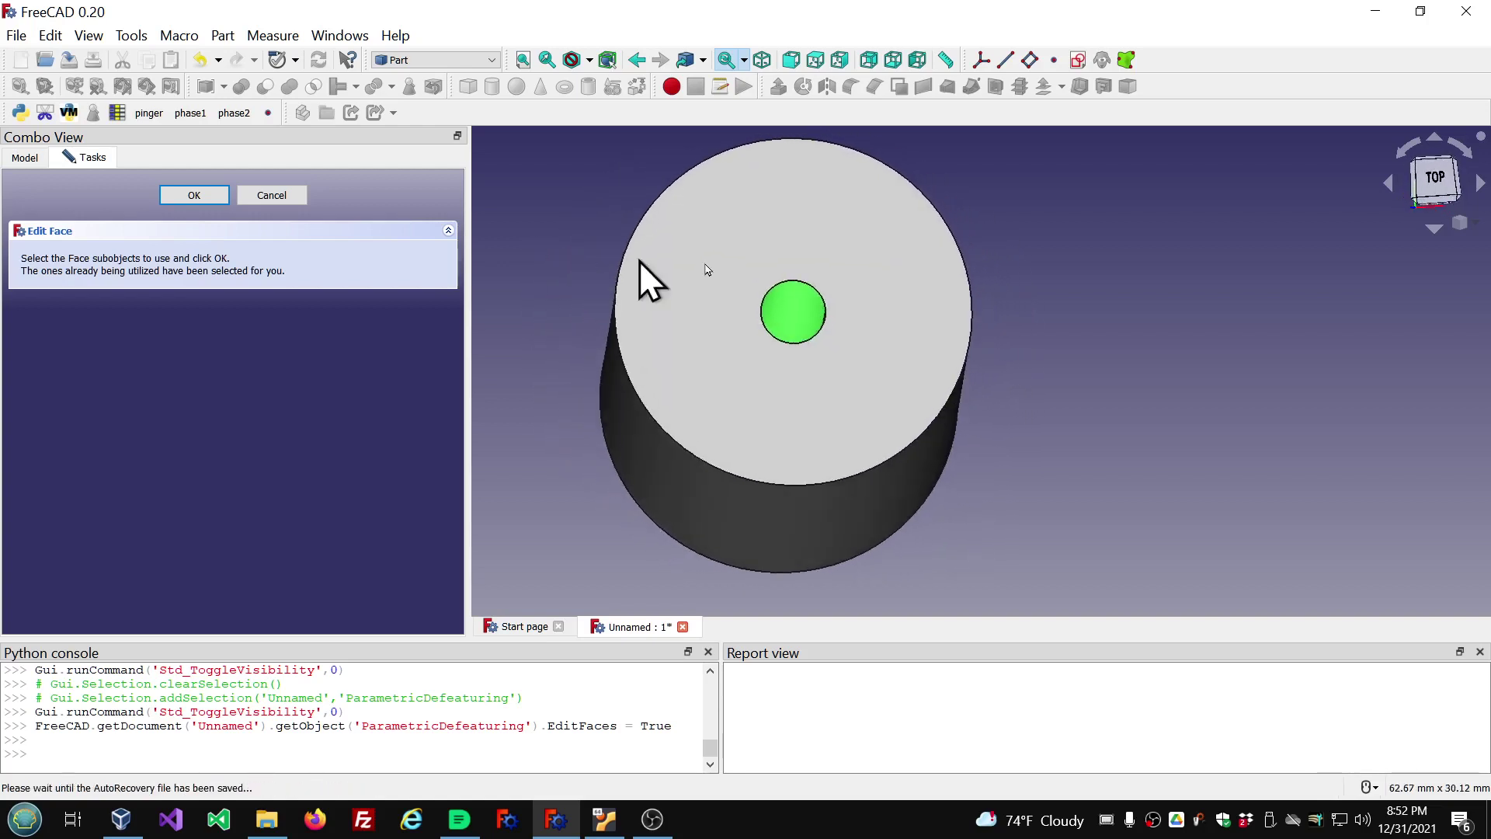
{"action": "middle_click_drag", "start_coordinate": [983, 325], "coordinate": [1003, 347]}
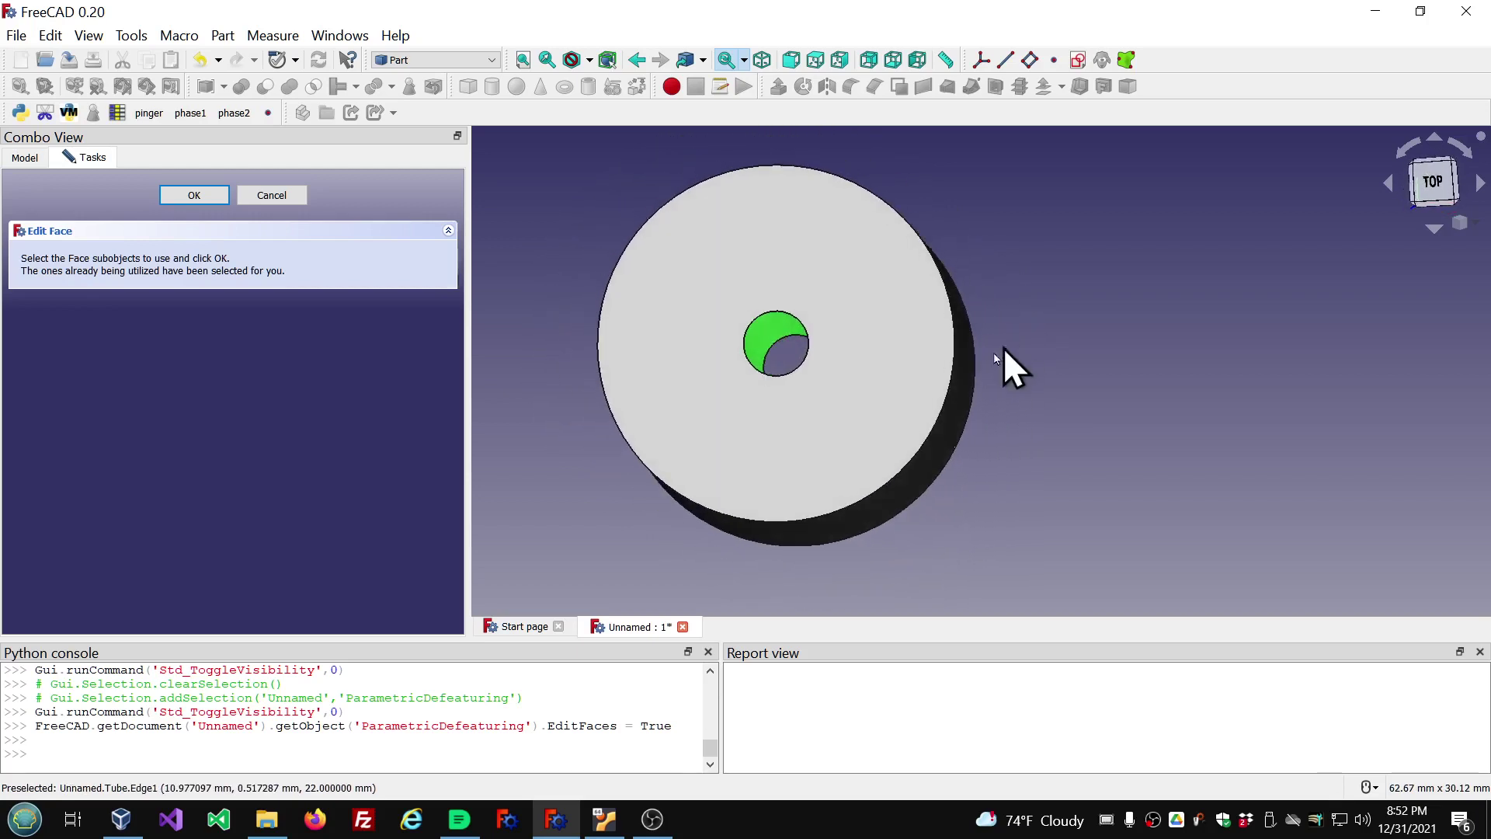
{"action": "left_click", "coordinate": [671, 357]}
Reselect the tube's curved side and top end faces, then confirm the Edit Face task.
{"action": "middle_click_drag", "start_coordinate": [1154, 477], "coordinate": [1125, 442]}
{"action": "left_click", "coordinate": [1148, 459]}
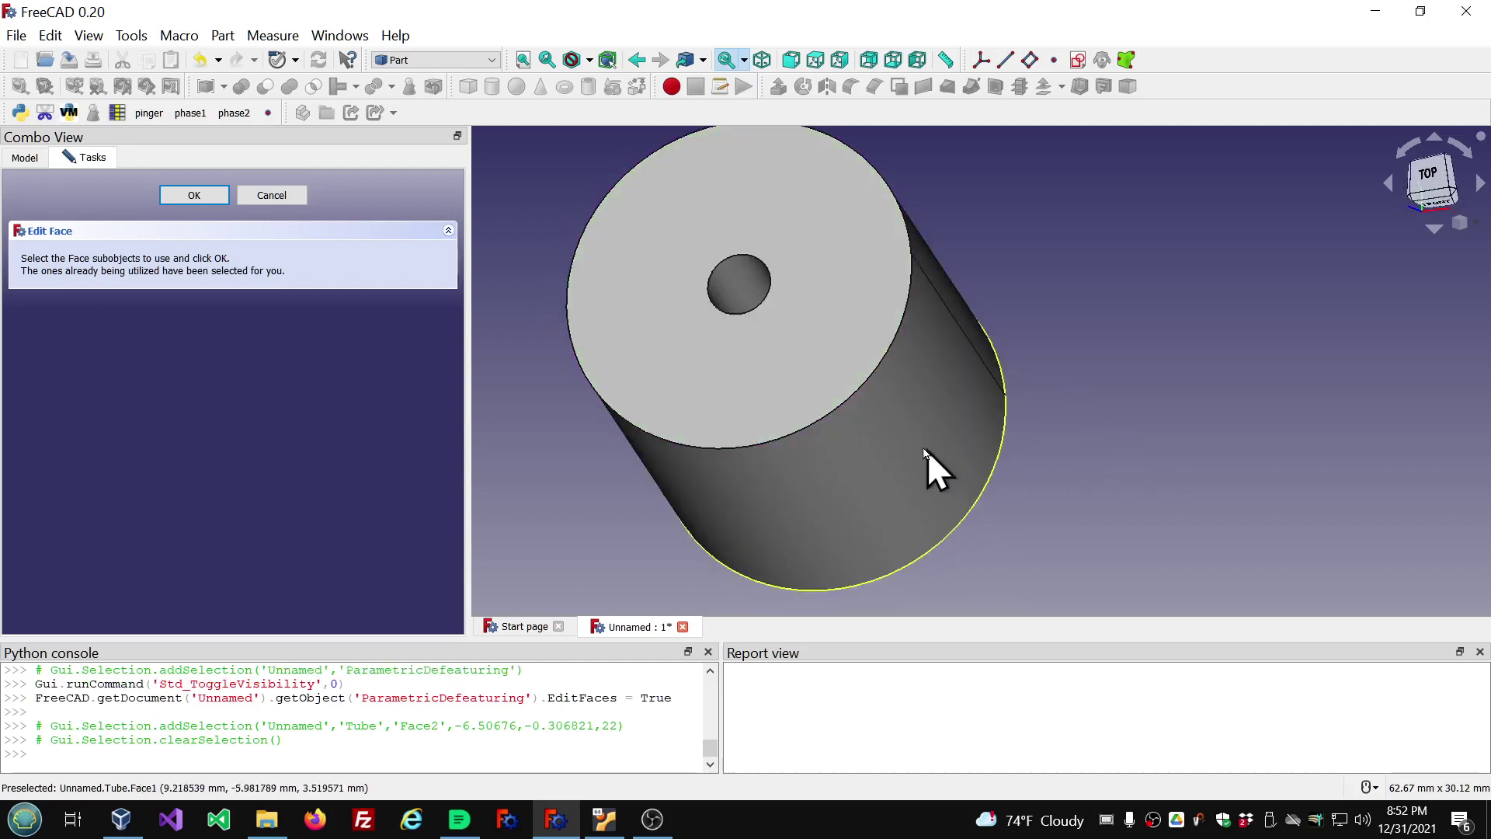
{"action": "left_click", "coordinate": [850, 413]}
{"action": "left_click", "coordinate": [806, 390]}
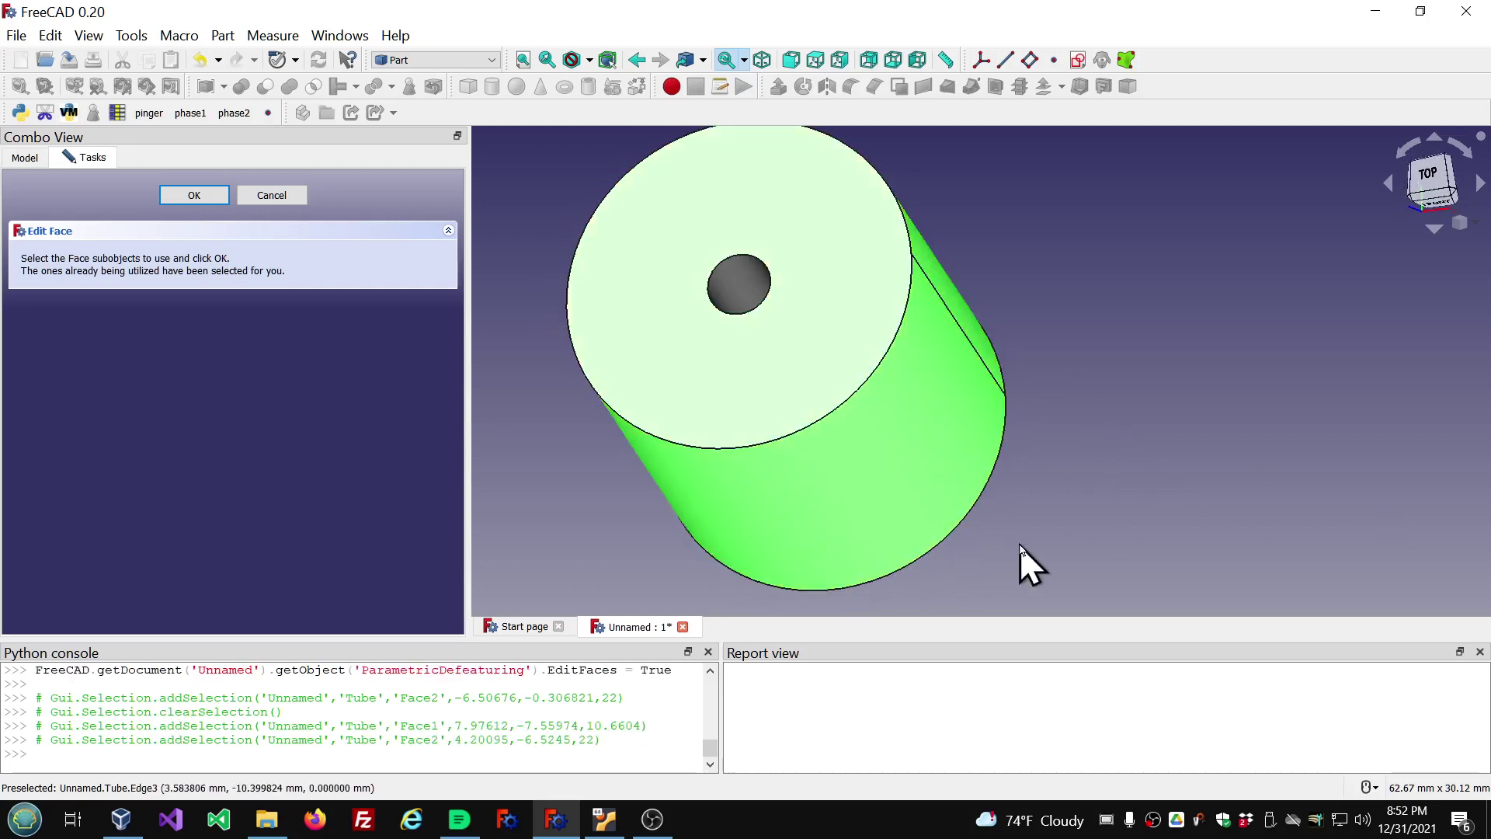
{"action": "middle_click_drag", "start_coordinate": [1018, 545], "coordinate": [735, 455]}
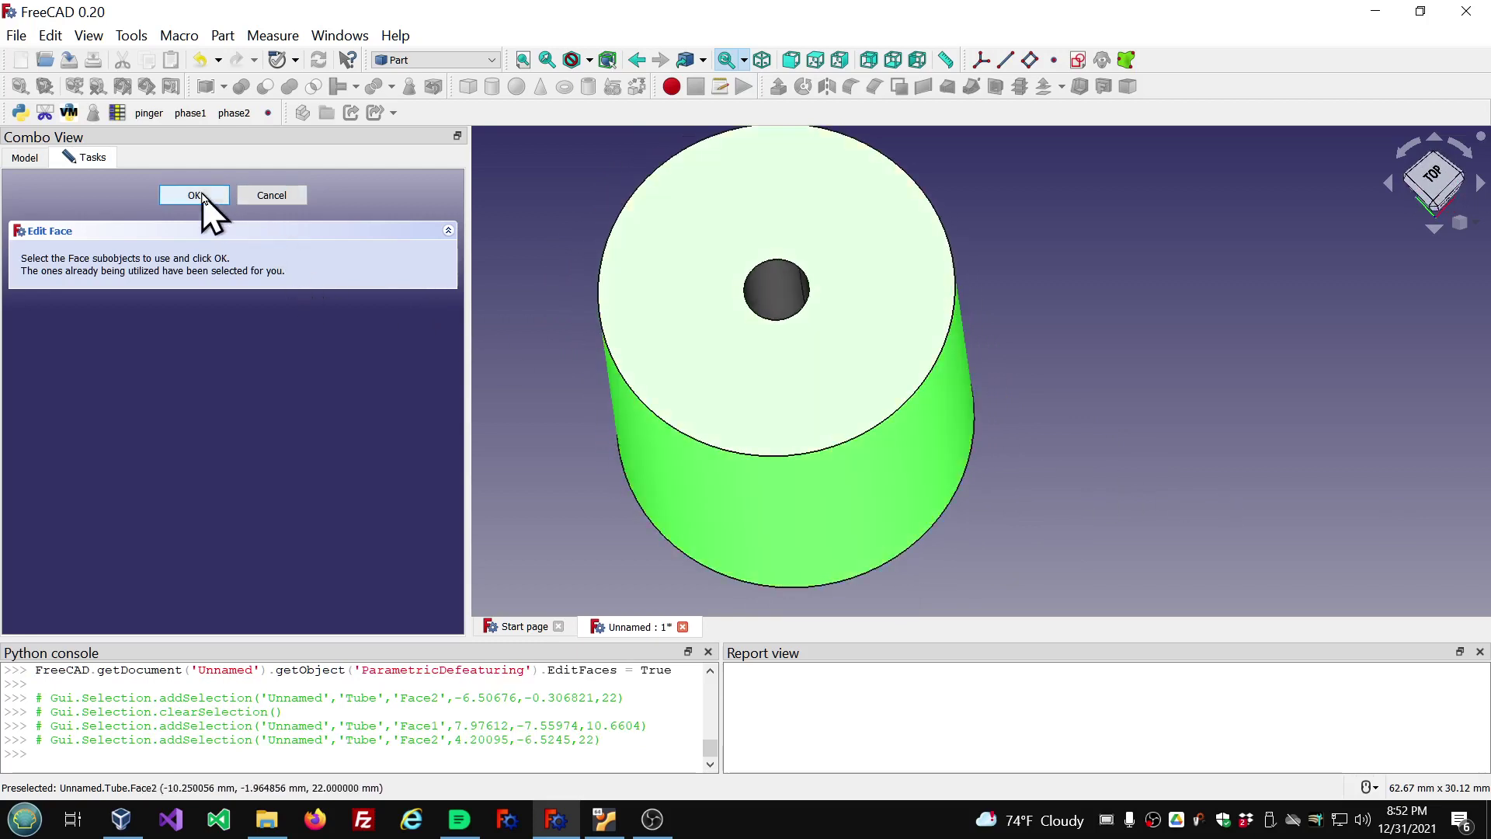
{"action": "left_click", "coordinate": [267, 197]}
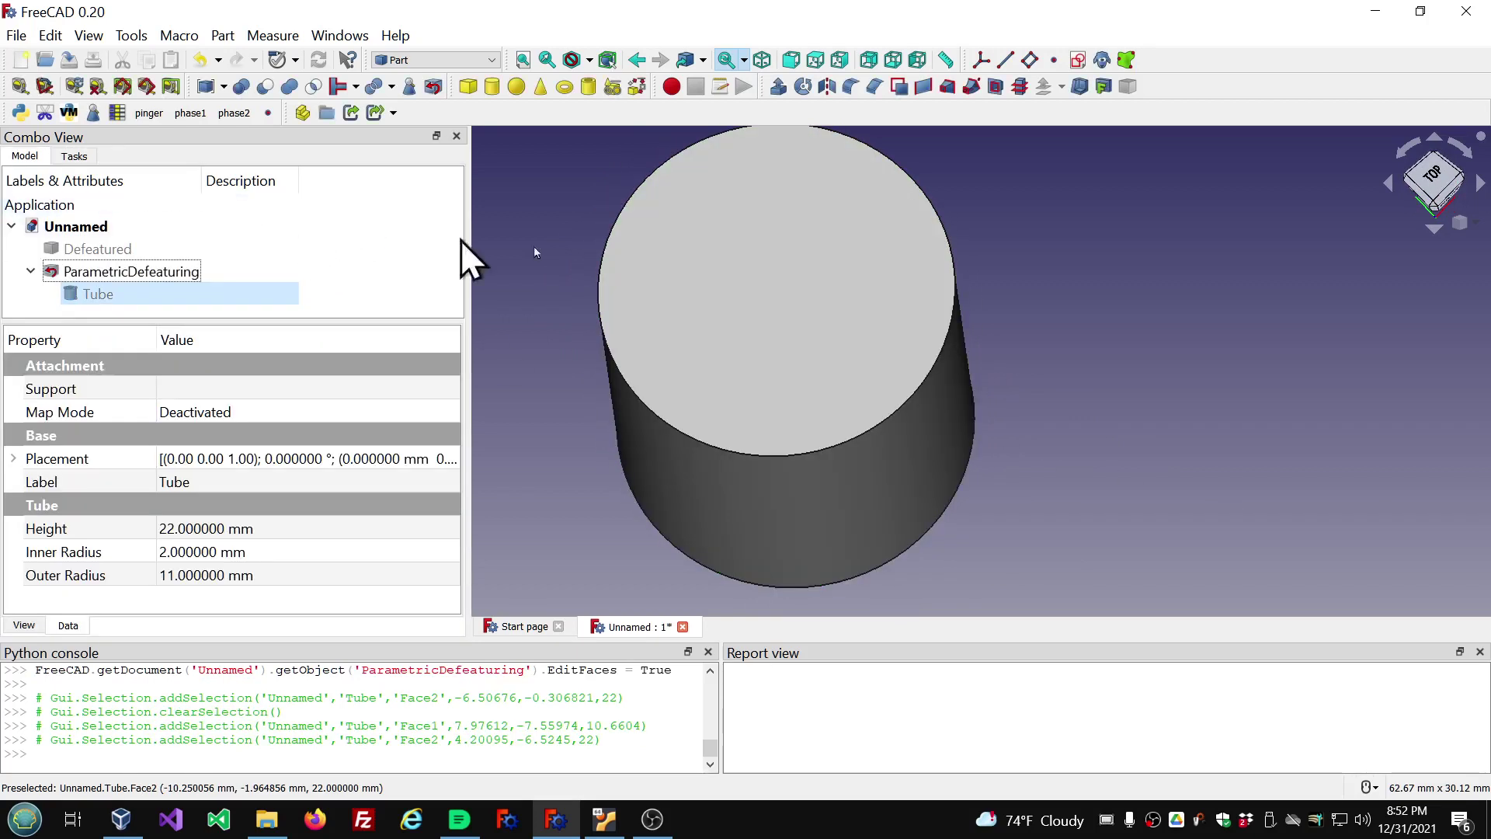
{"action": "middle_click_drag", "start_coordinate": [912, 353], "coordinate": [916, 383]}
{"action": "scroll", "coordinate": [850, 316], "scroll_direction": "down", "scroll_amount": 5}
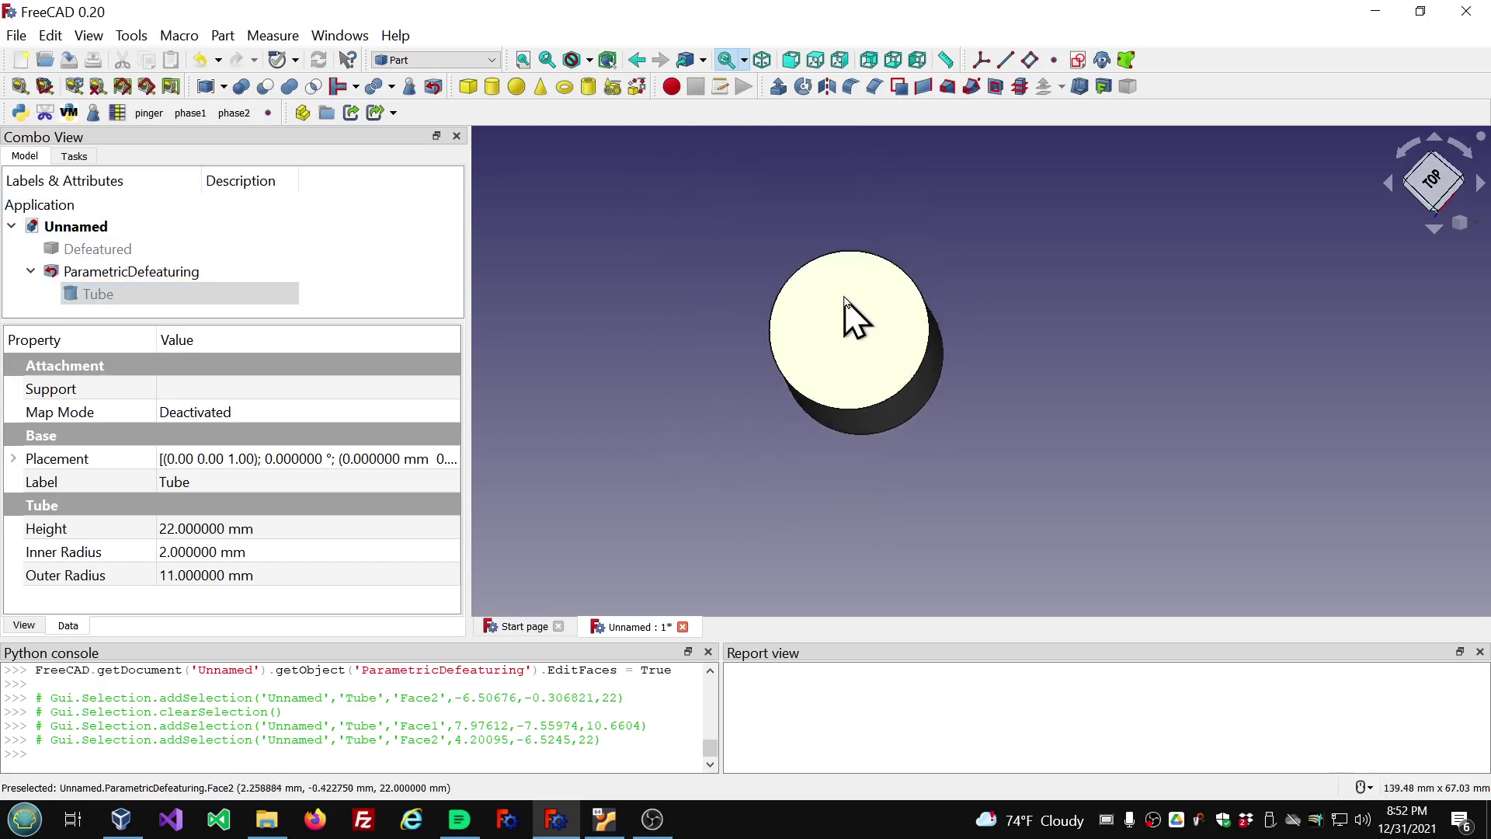
{"action": "scroll", "coordinate": [839, 273], "scroll_direction": "up", "scroll_amount": 3}
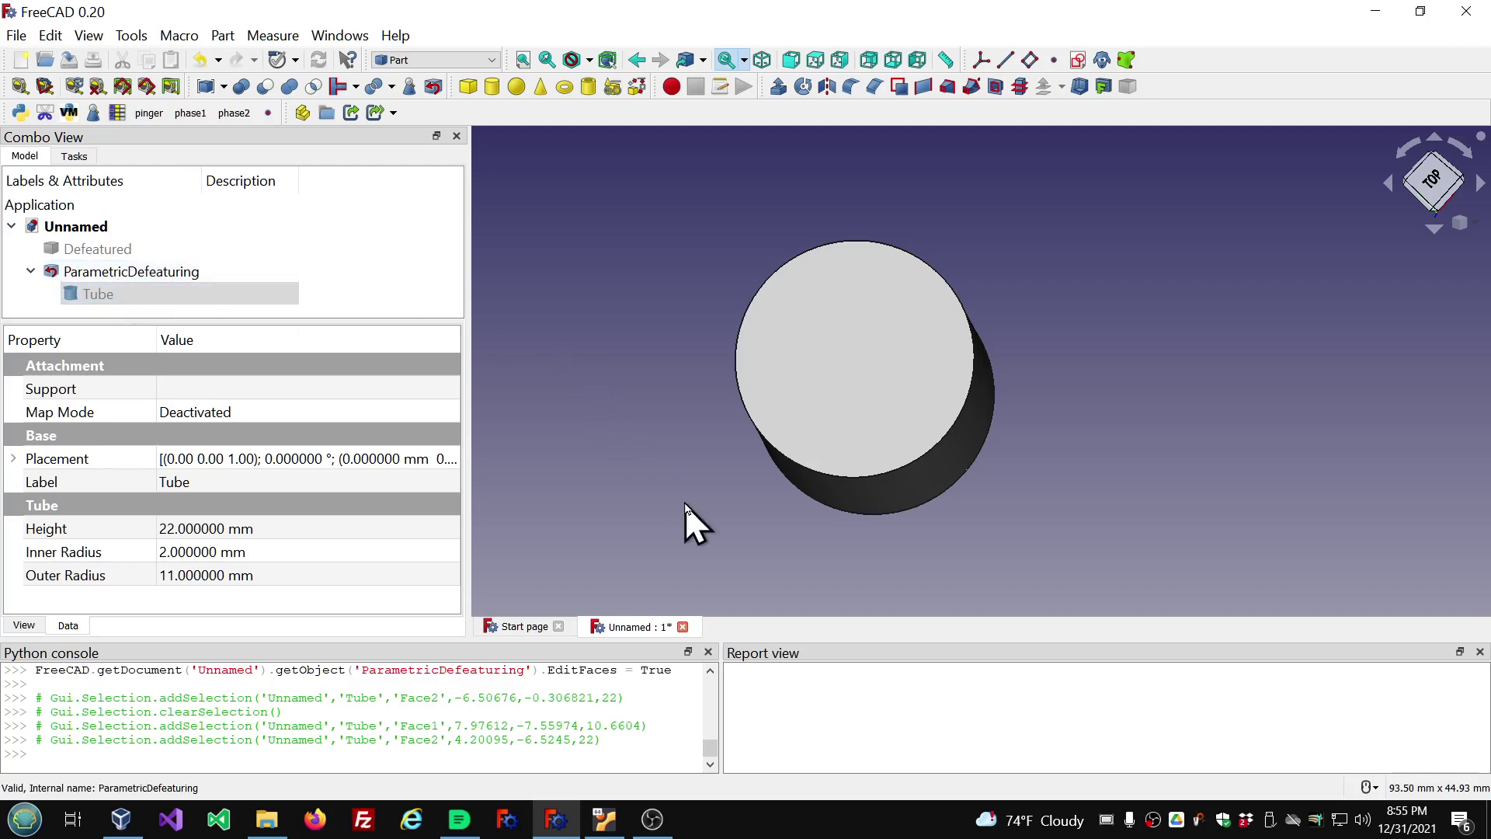
Switch to the Part Design workbench.
{"action": "left_click", "coordinate": [493, 61]}
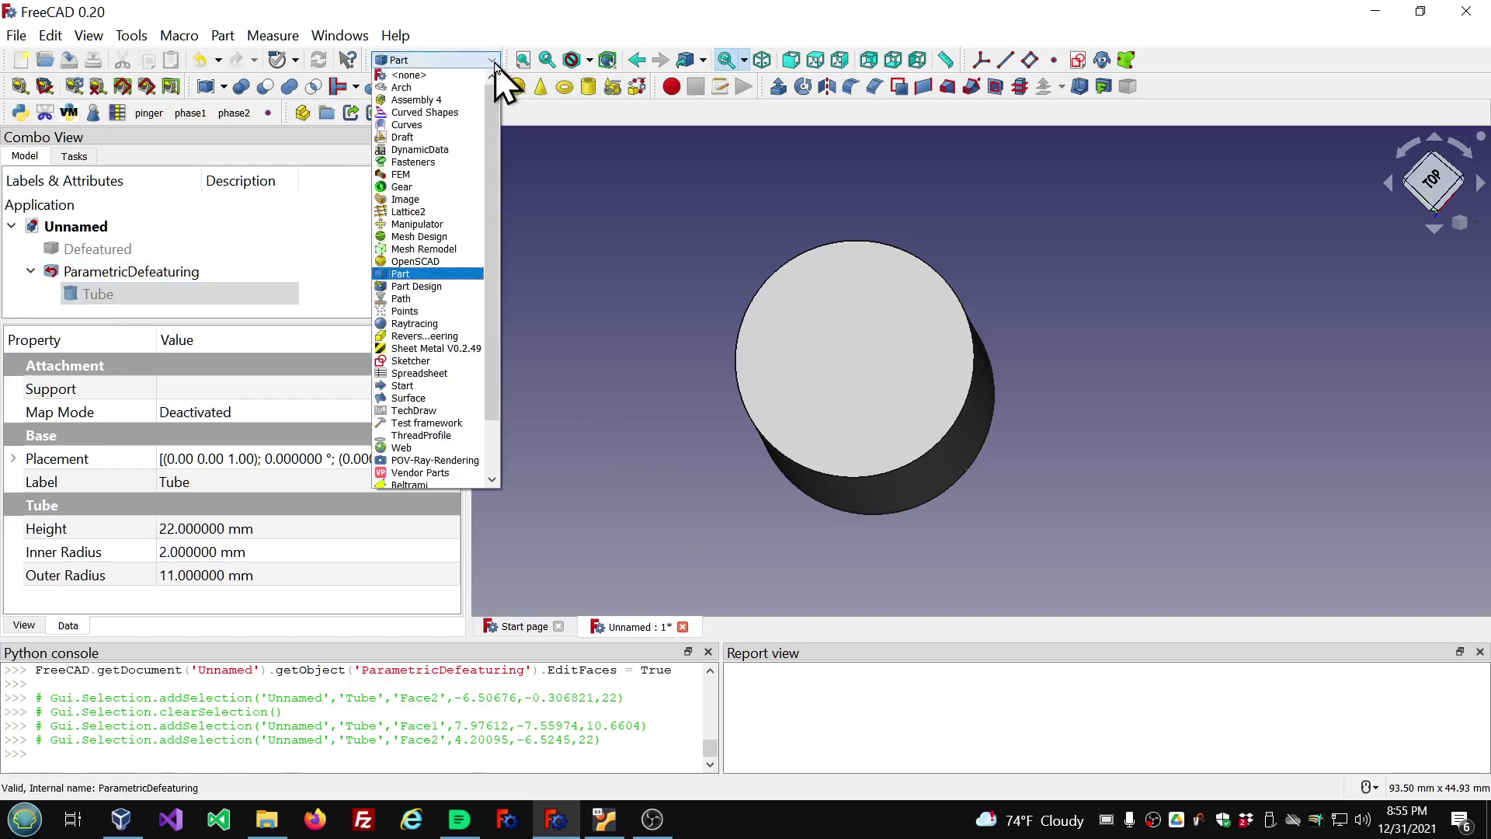
{"action": "left_click", "coordinate": [458, 285]}
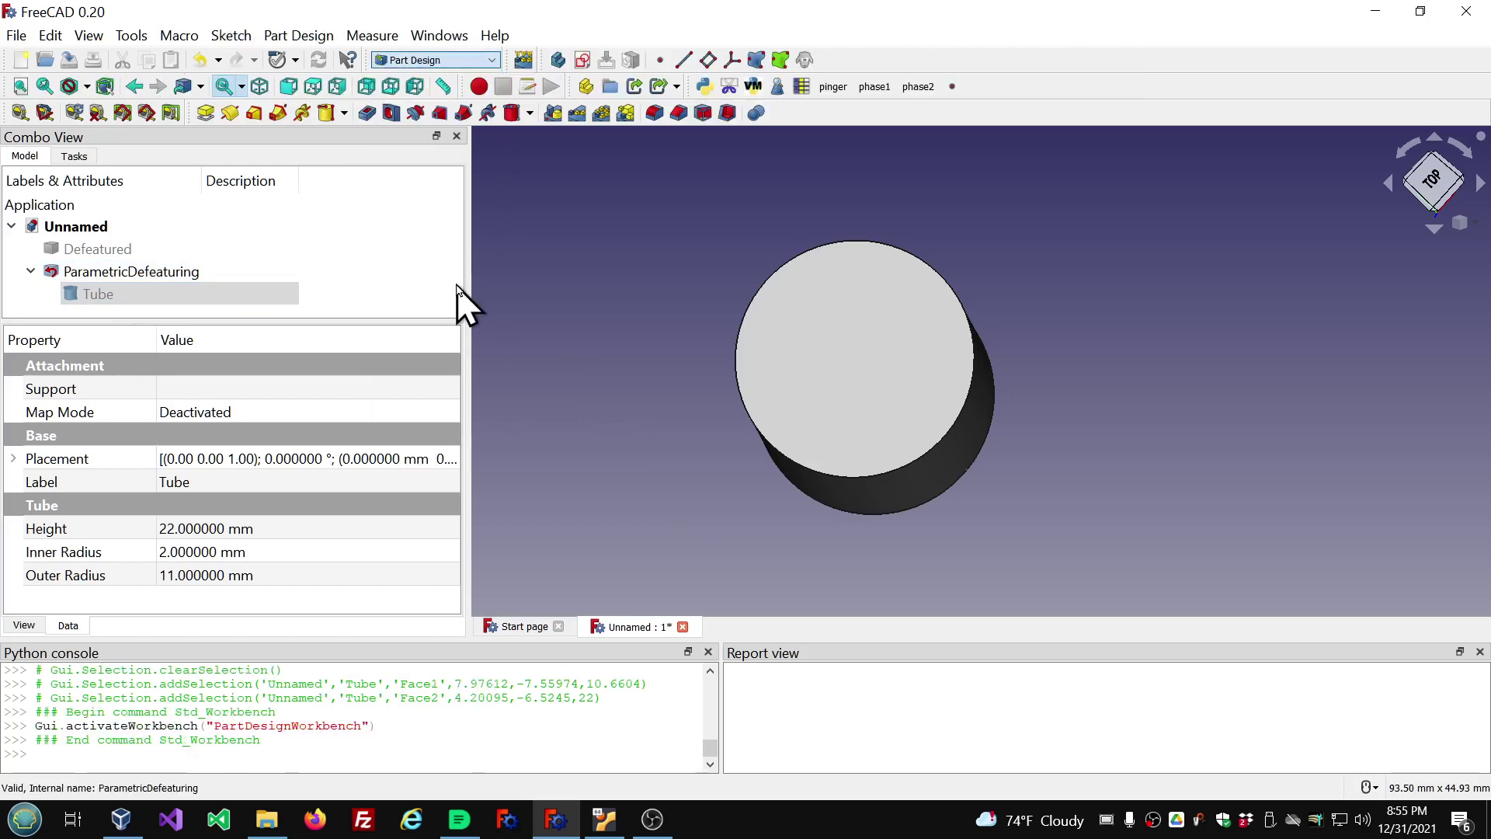
{"action": "left_click", "coordinate": [109, 294]}
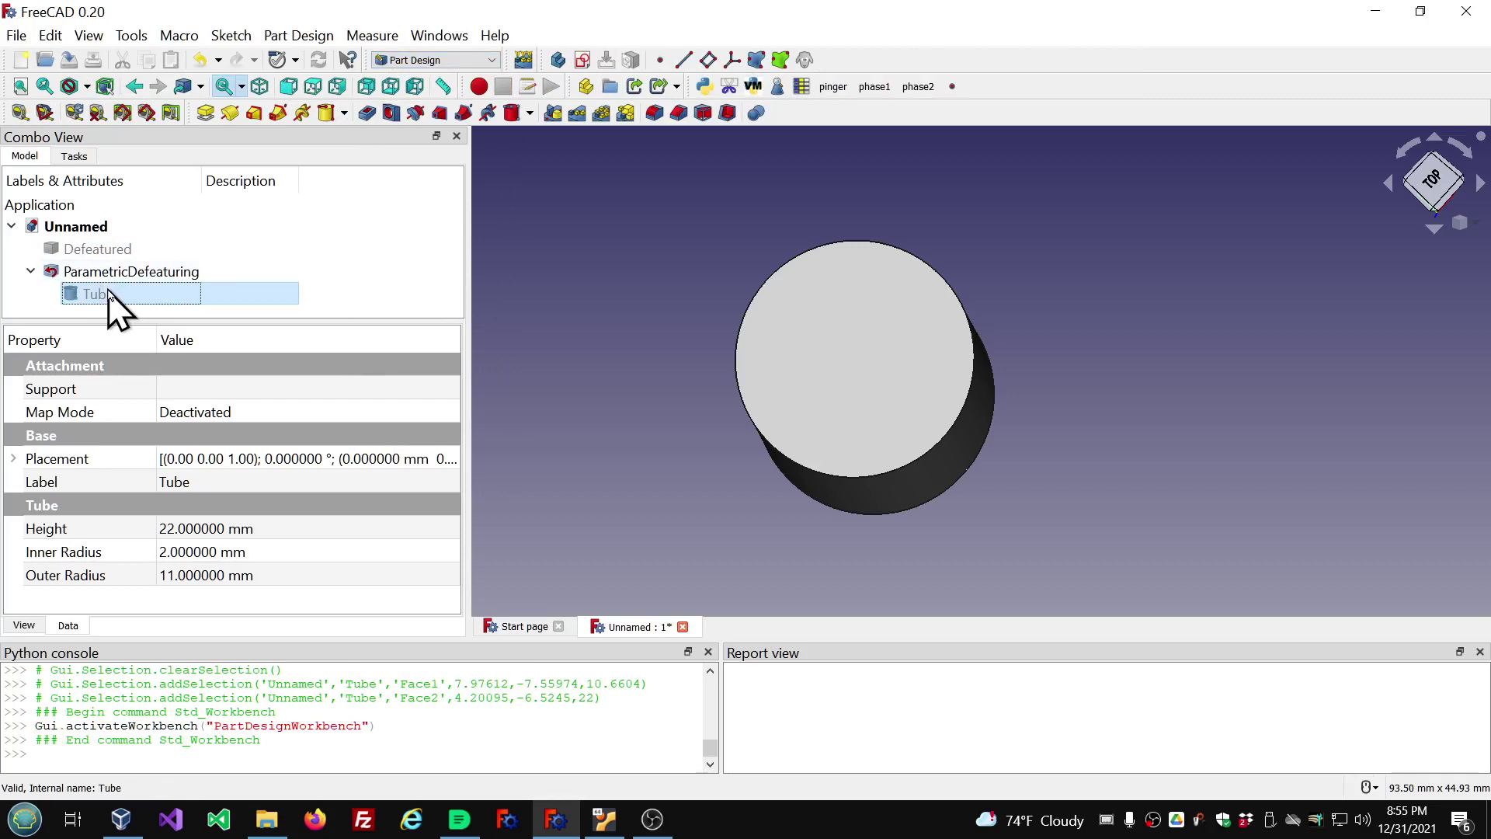
Delete the ParametricDefeaturing, Defeatured and Tube objects from the tree.
{"action": "left_click", "coordinate": [113, 272]}
{"action": "key", "text": "Delete"}
{"action": "left_click", "coordinate": [113, 273]}
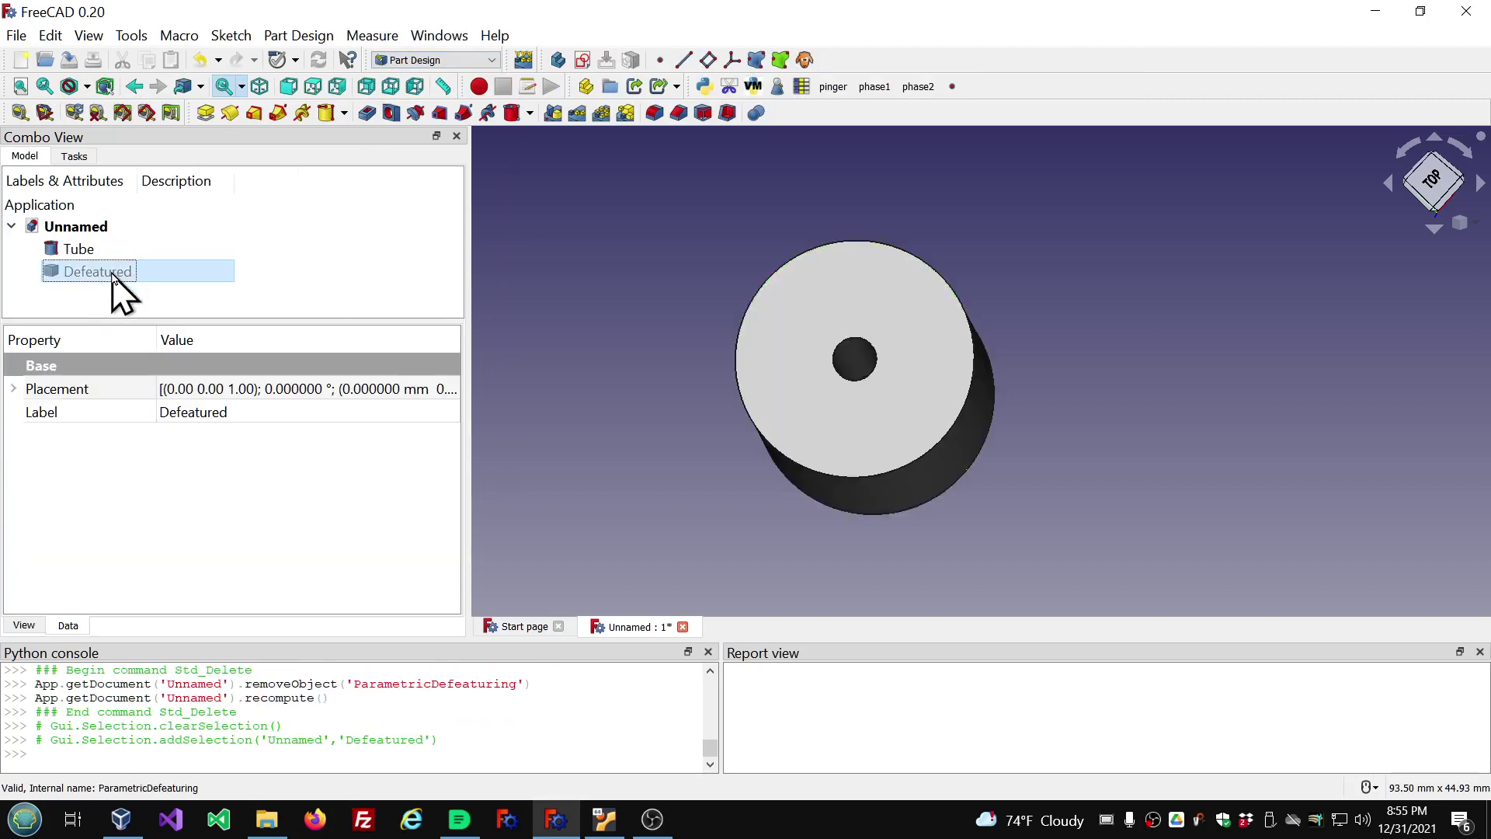
{"action": "key", "text": "Delete"}
{"action": "left_click", "coordinate": [97, 255]}
{"action": "key", "text": "Delete"}
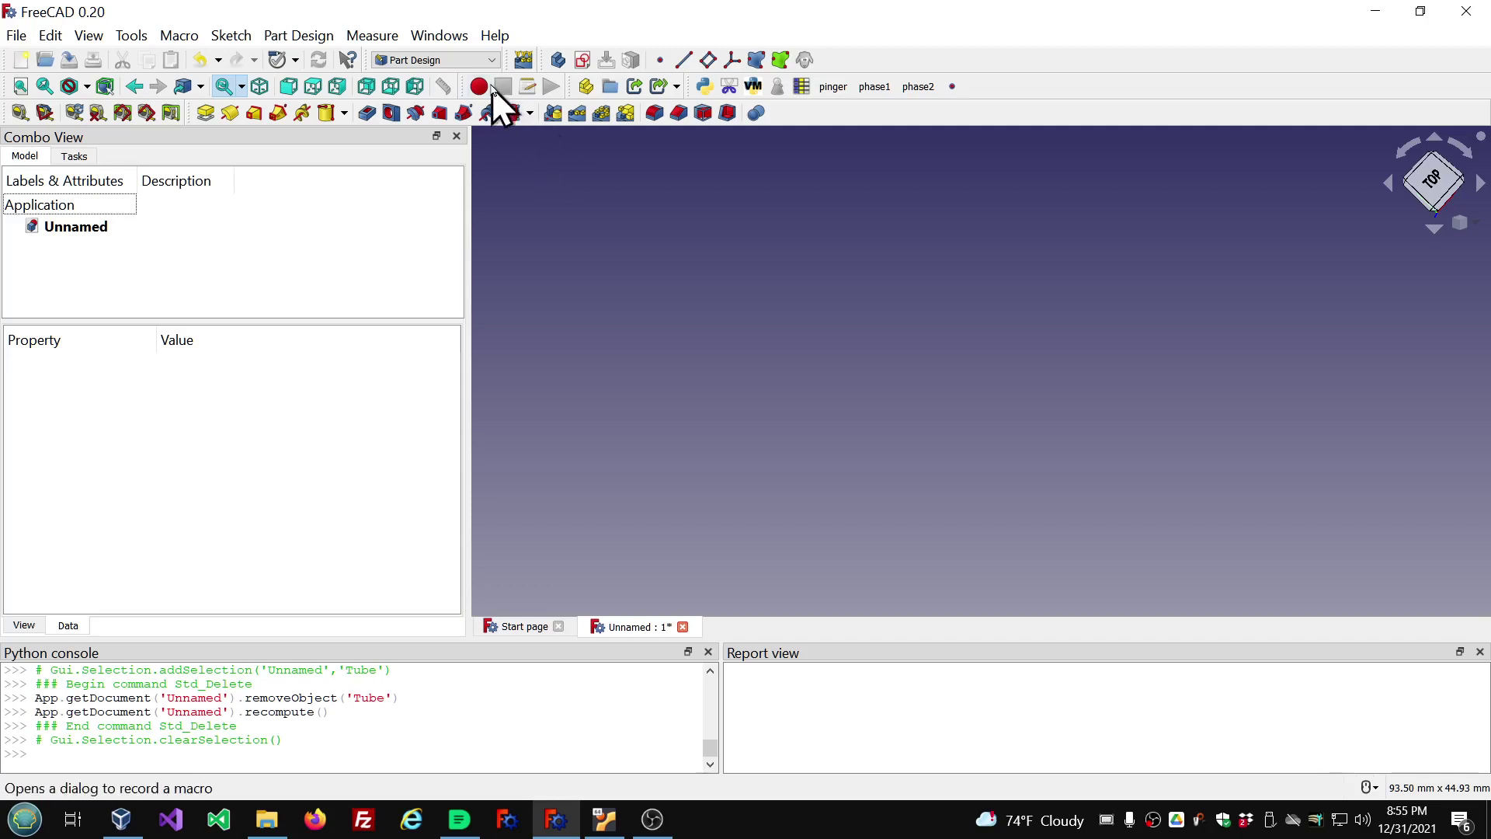
Create a Body and start a new sketch on the XY_Plane.
{"action": "left_click", "coordinate": [558, 60]}
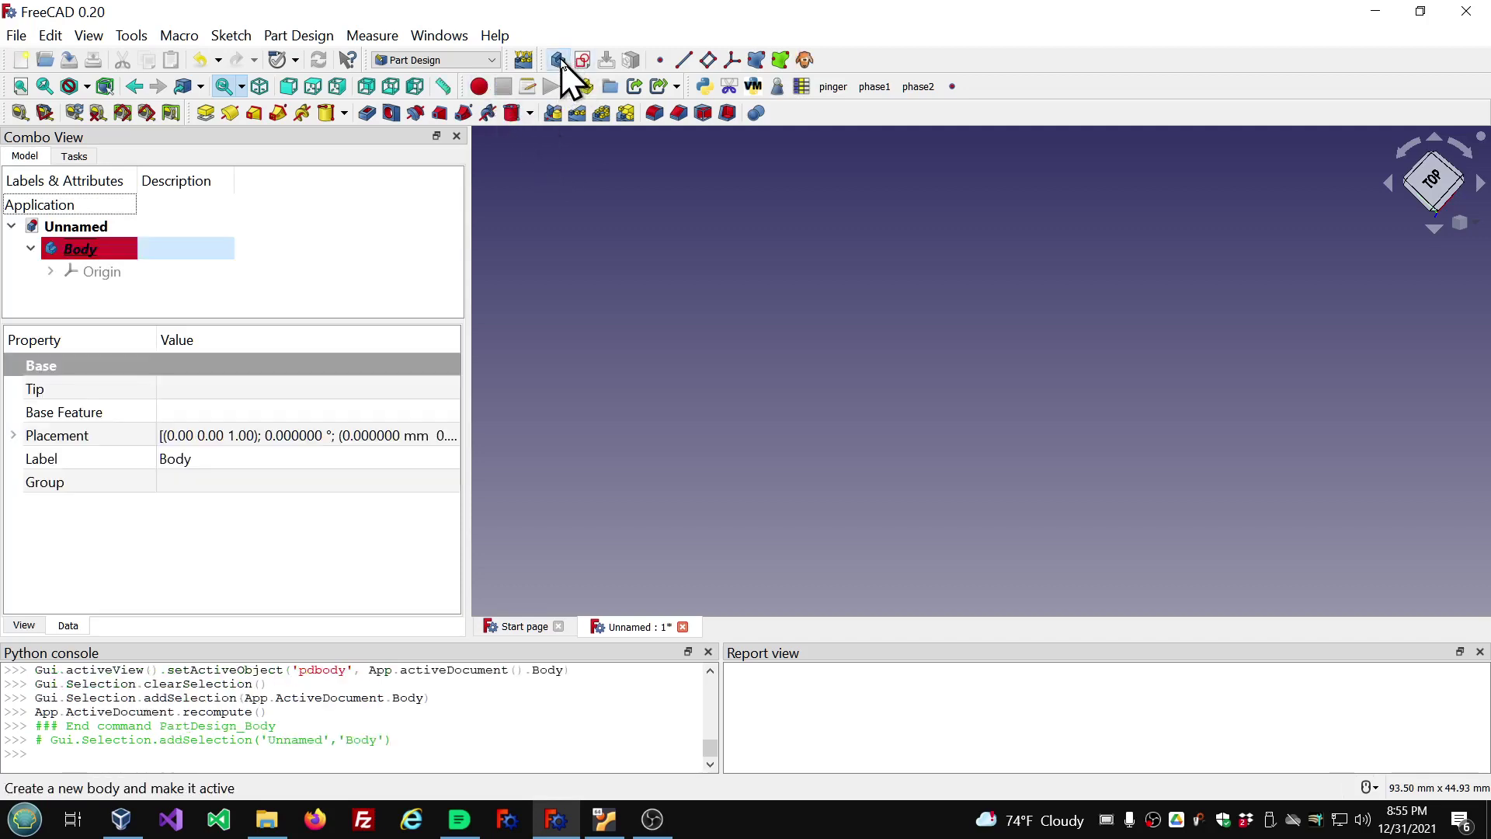
{"action": "left_click", "coordinate": [583, 61]}
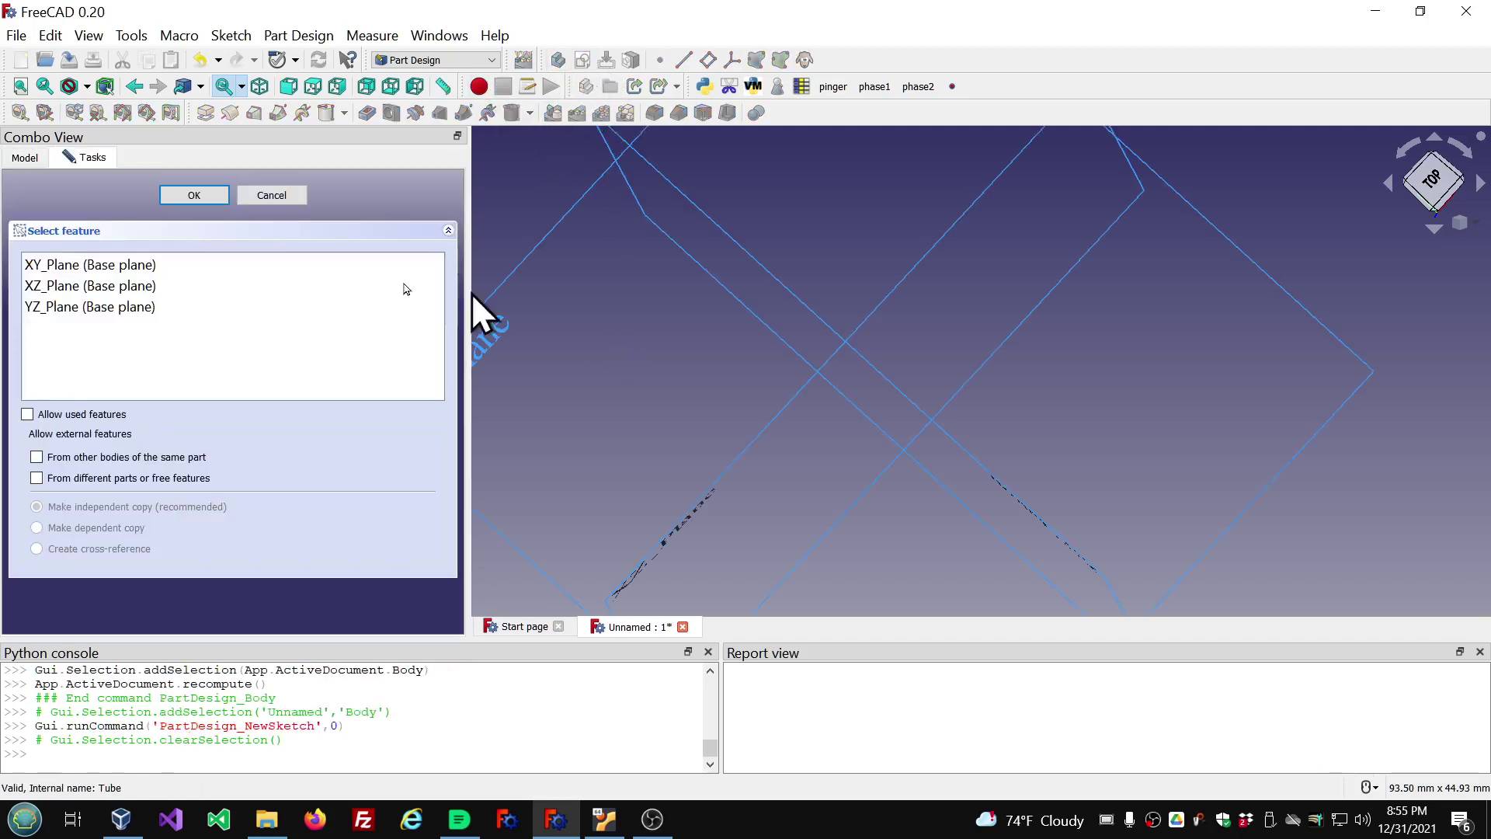
{"action": "left_click", "coordinate": [73, 266]}
{"action": "left_click", "coordinate": [194, 195]}
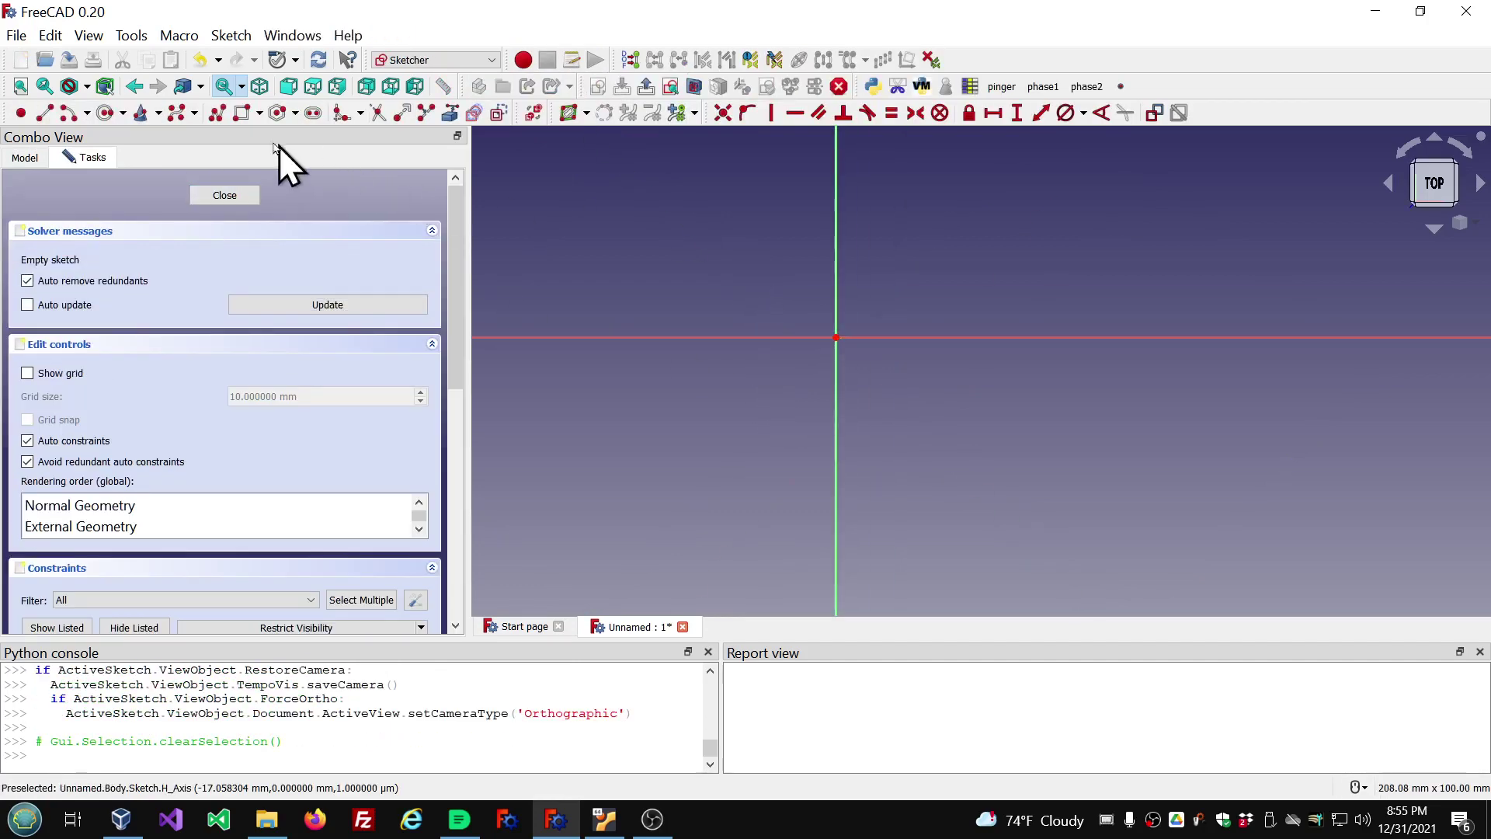
Draw a circle centred on the origin, close the sketch, and start a Pad.
{"action": "left_click", "coordinate": [104, 114]}
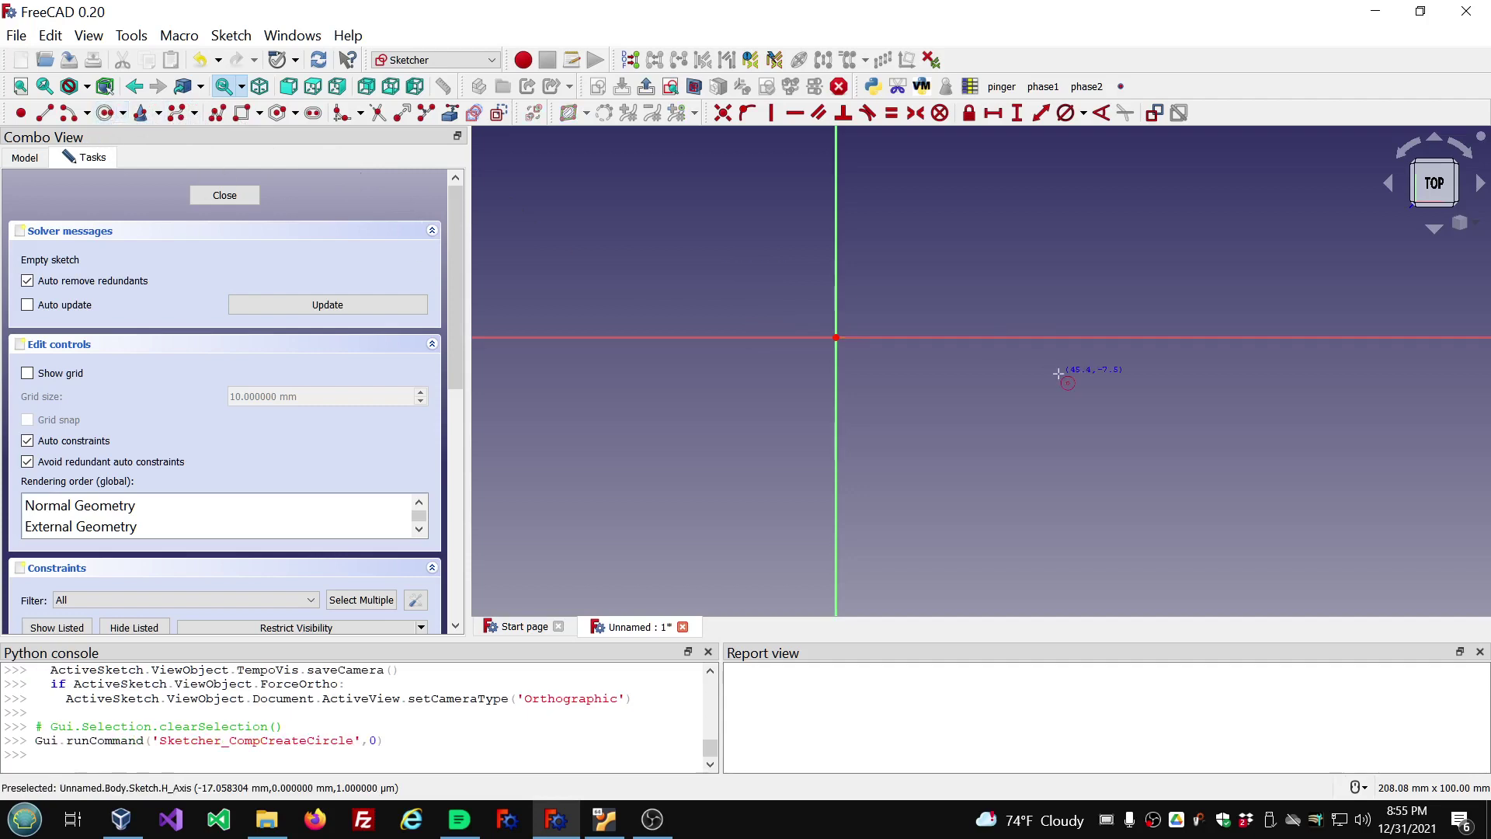
{"action": "left_click", "coordinate": [836, 338]}
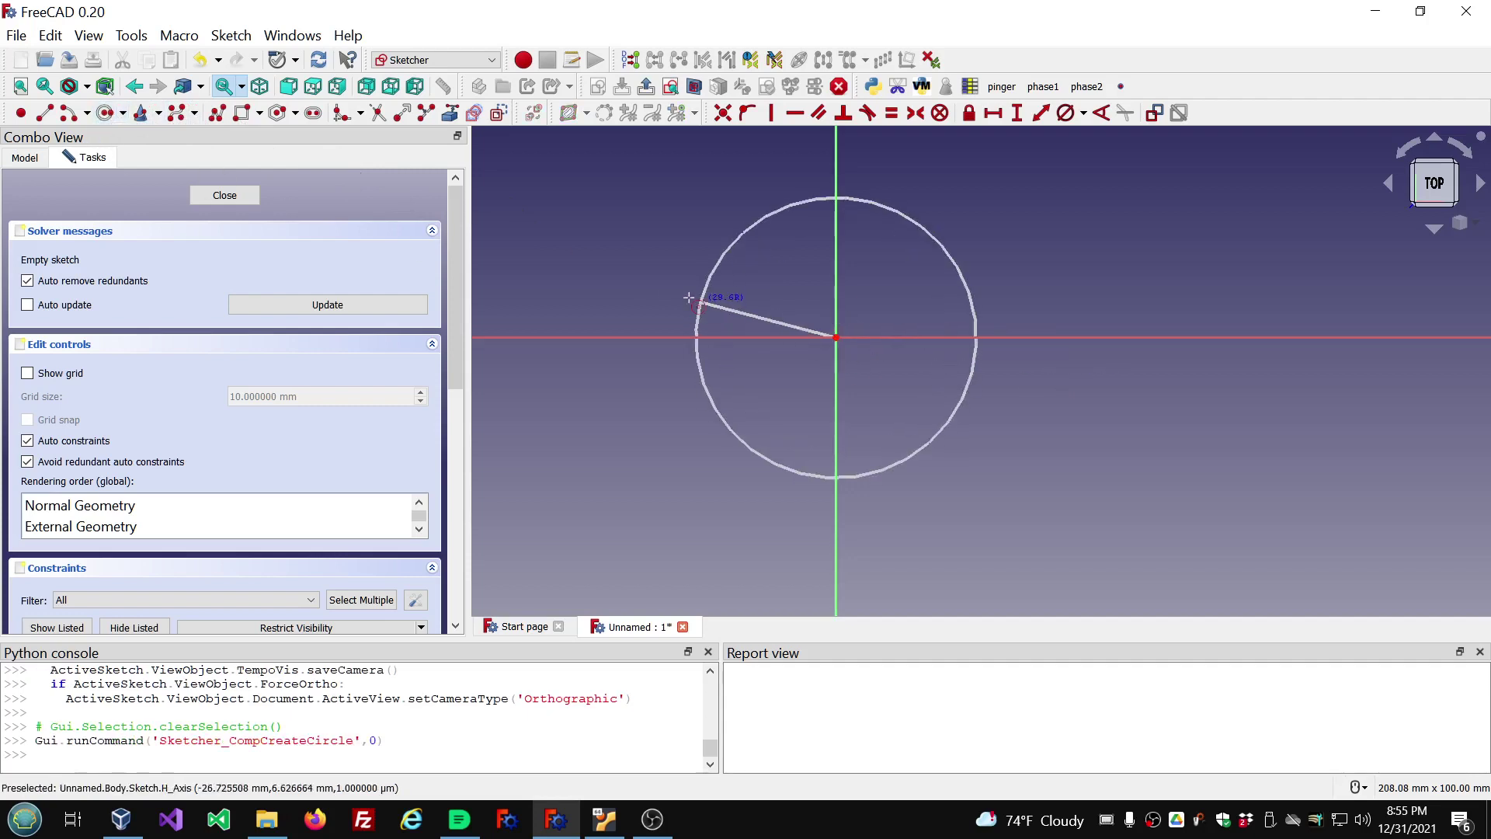
{"action": "left_click", "coordinate": [657, 291]}
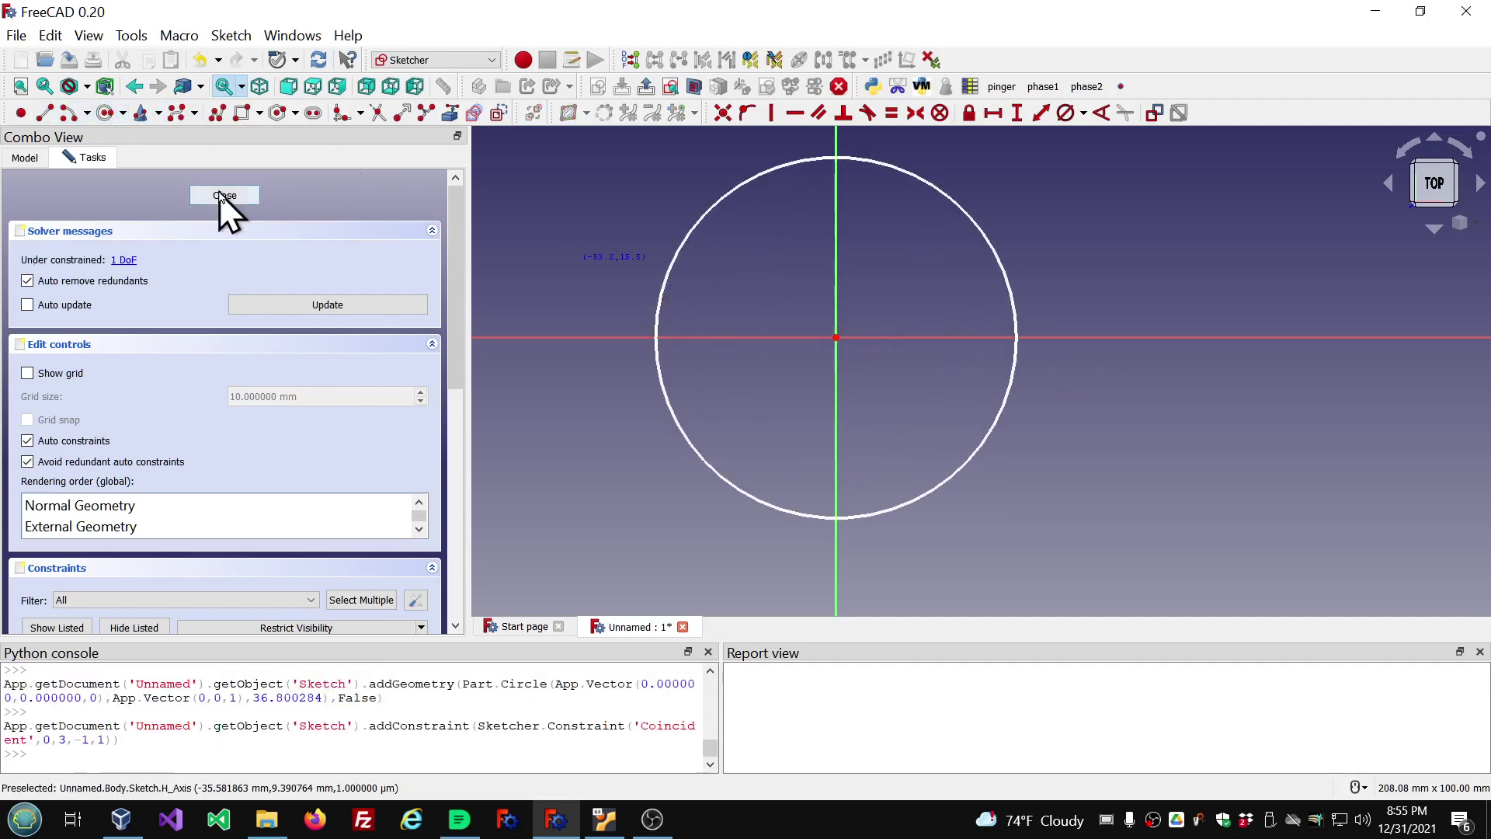
{"action": "left_click", "coordinate": [225, 195]}
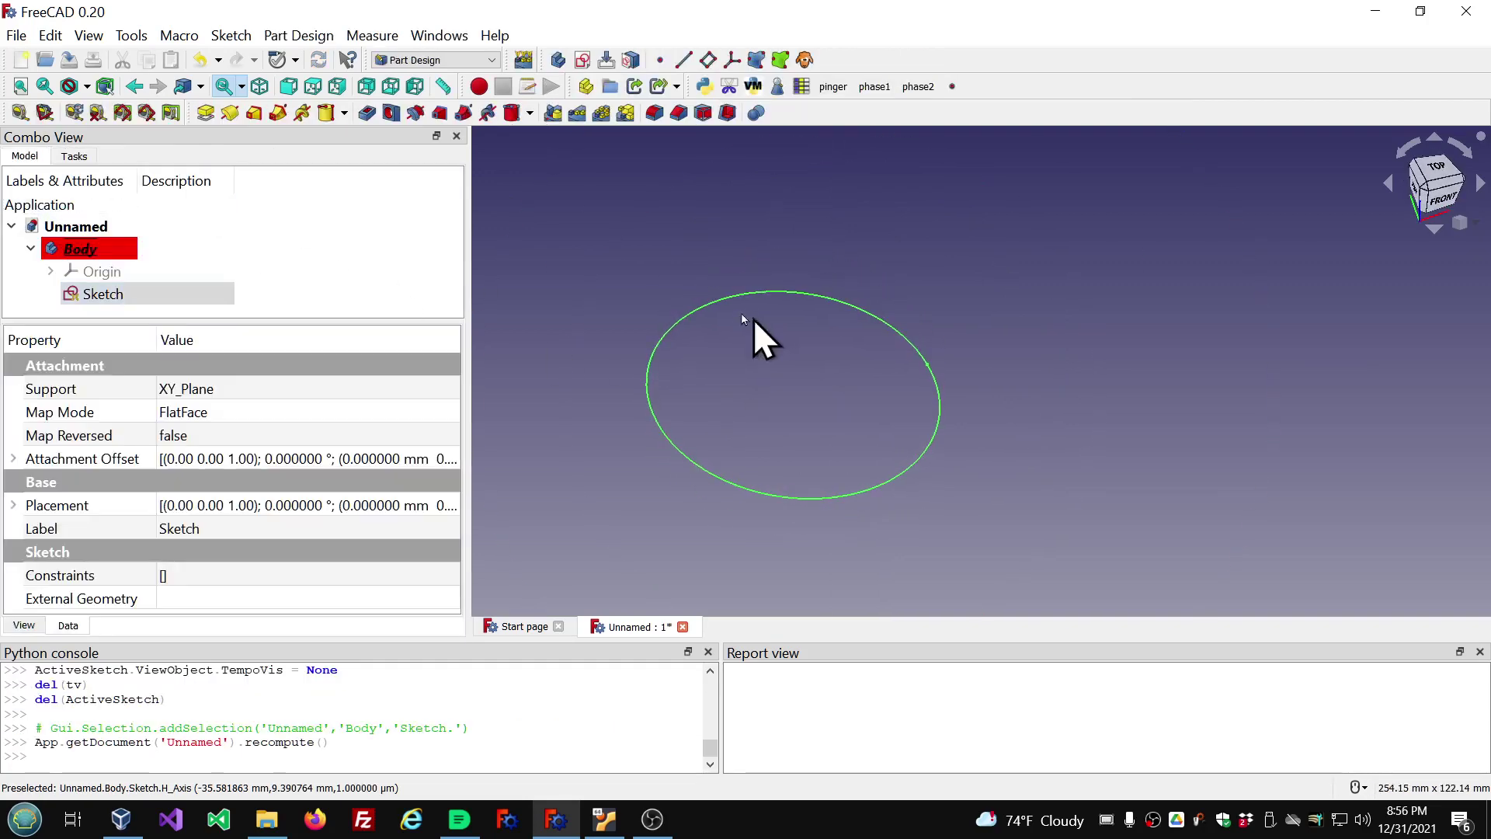
{"action": "left_click", "coordinate": [206, 113]}
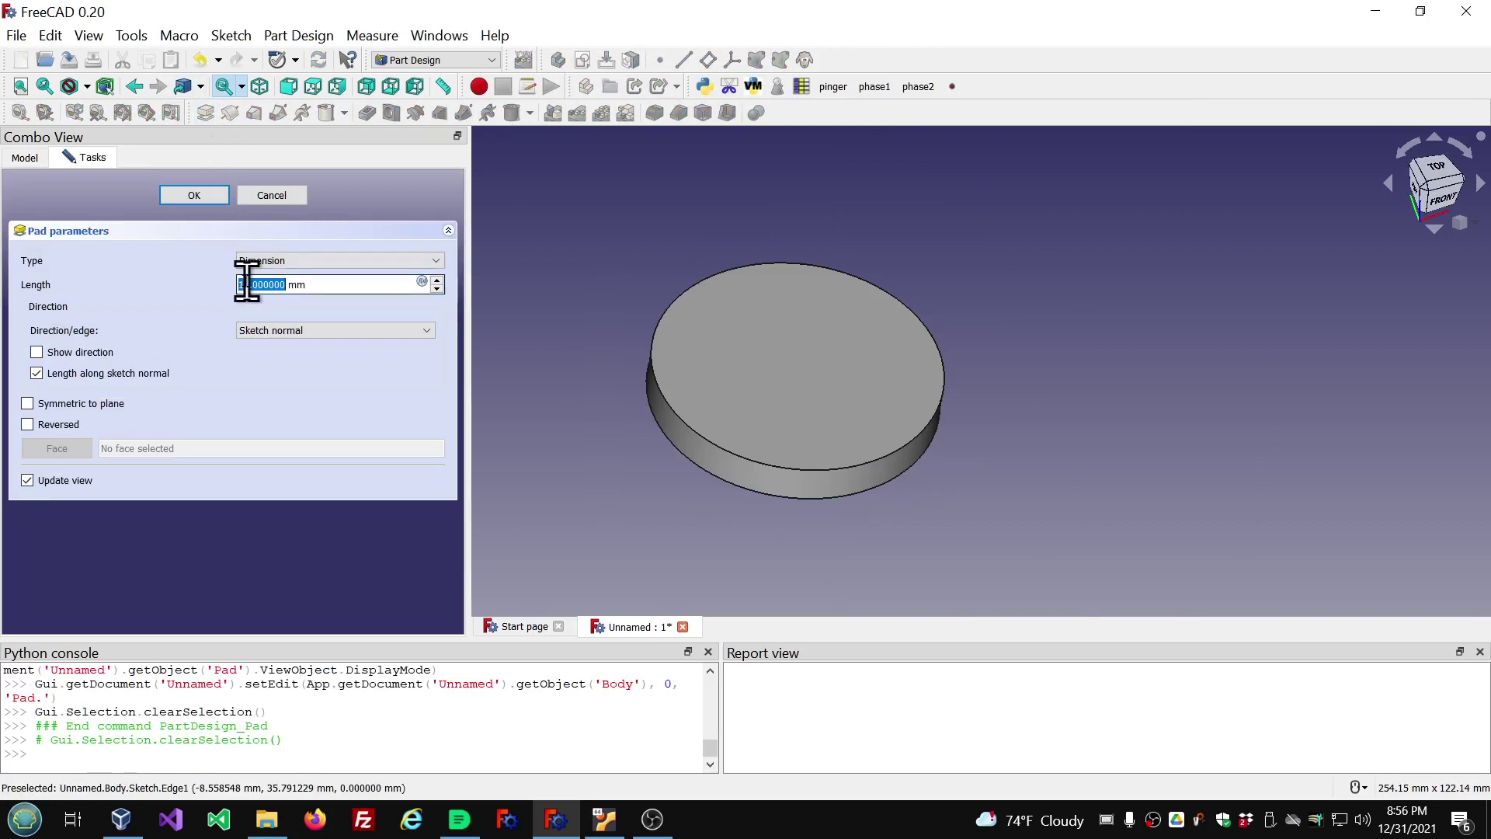
Pad the disc 3 mm thick and add an additive Cylinder 150 mm tall, 2 mm radius.
{"action": "type", "text": "3"}
{"action": "left_click", "coordinate": [199, 197]}
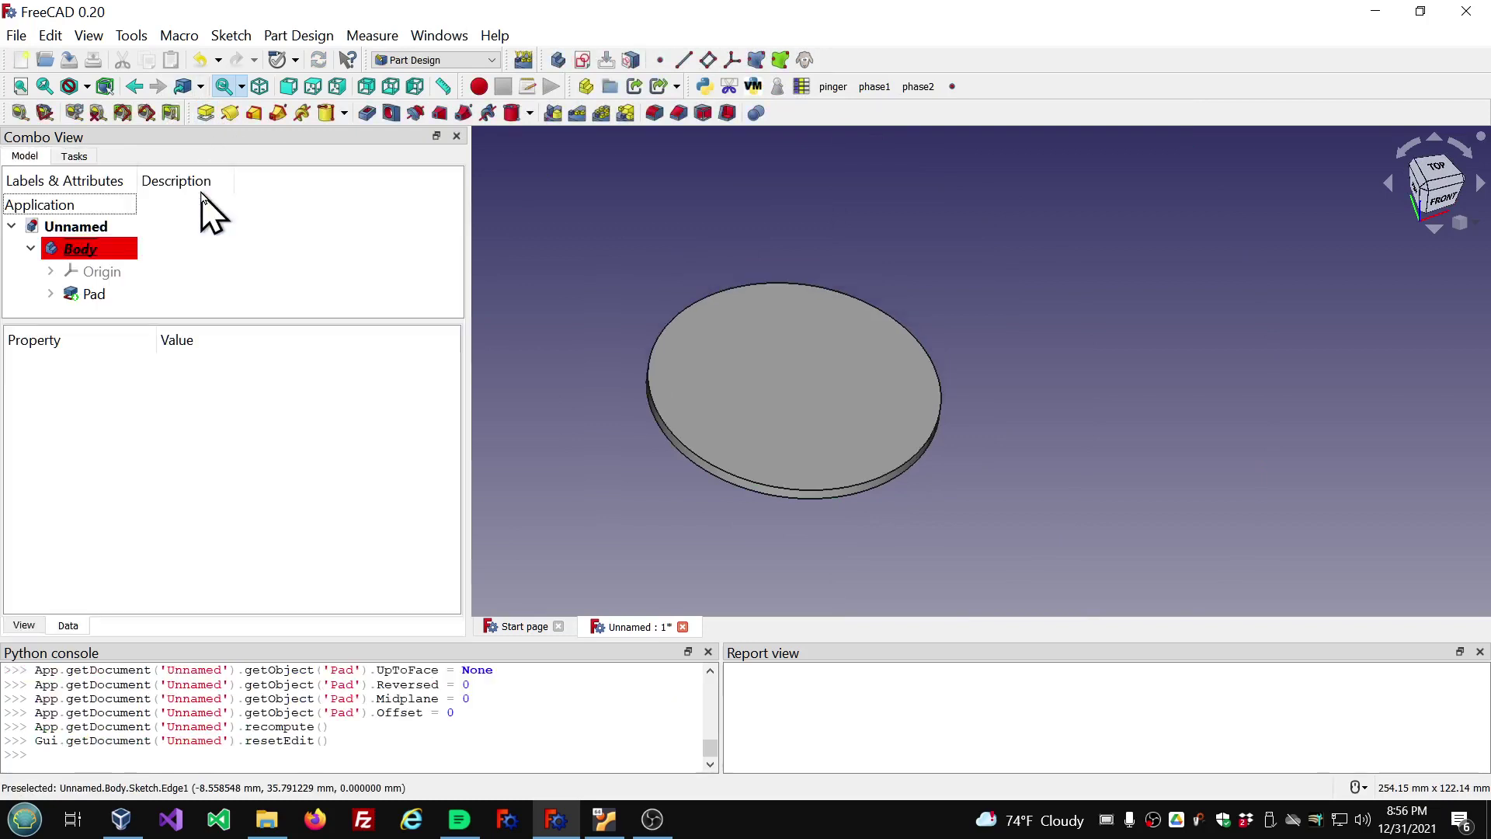
{"action": "left_click", "coordinate": [327, 114]}
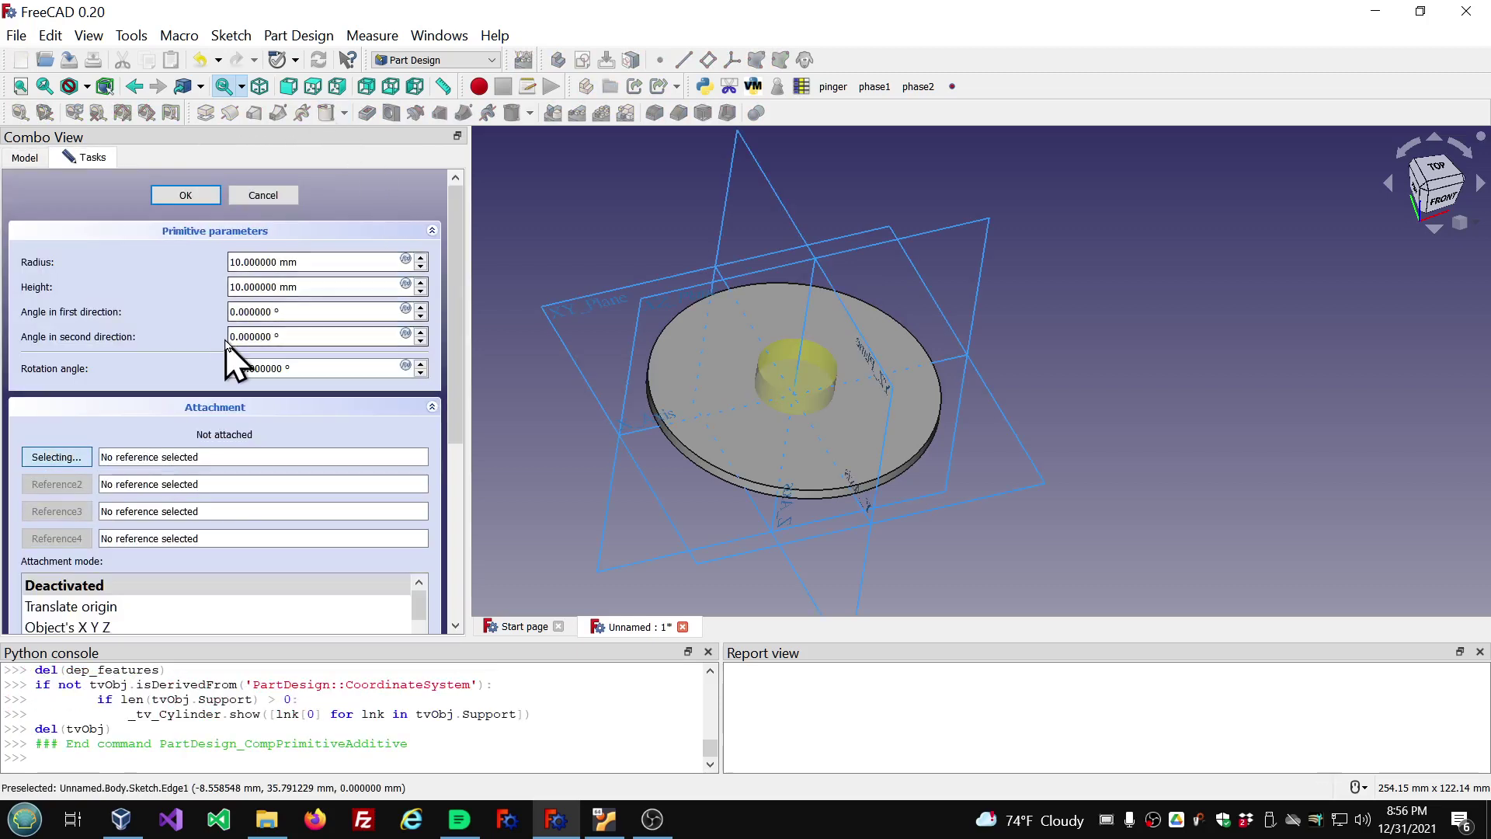
{"action": "left_click", "coordinate": [319, 288]}
{"action": "scroll", "coordinate": [320, 289], "scroll_direction": "up", "scroll_amount": 4}
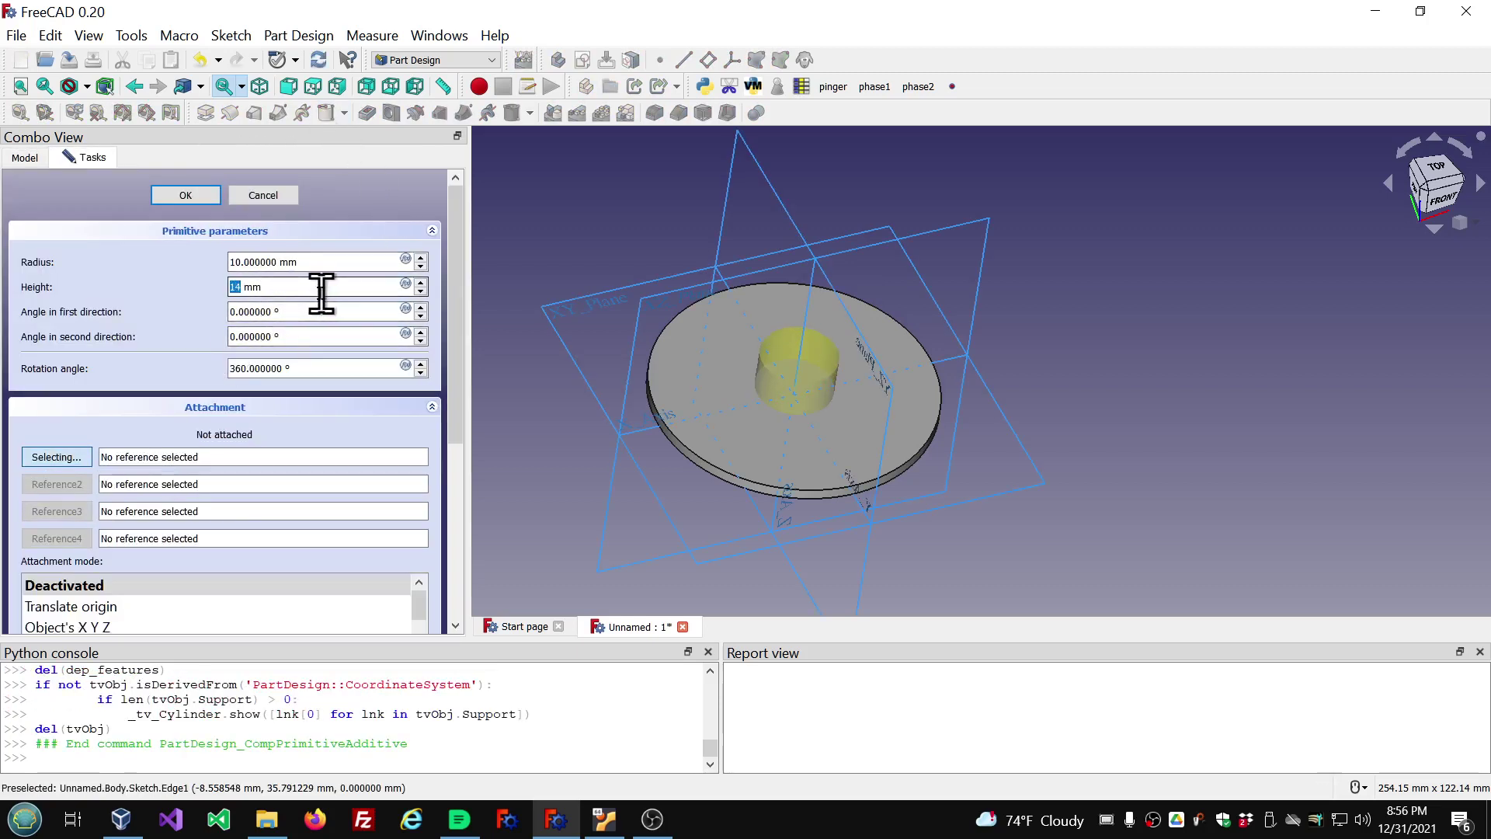
{"action": "type", "text": "150"}
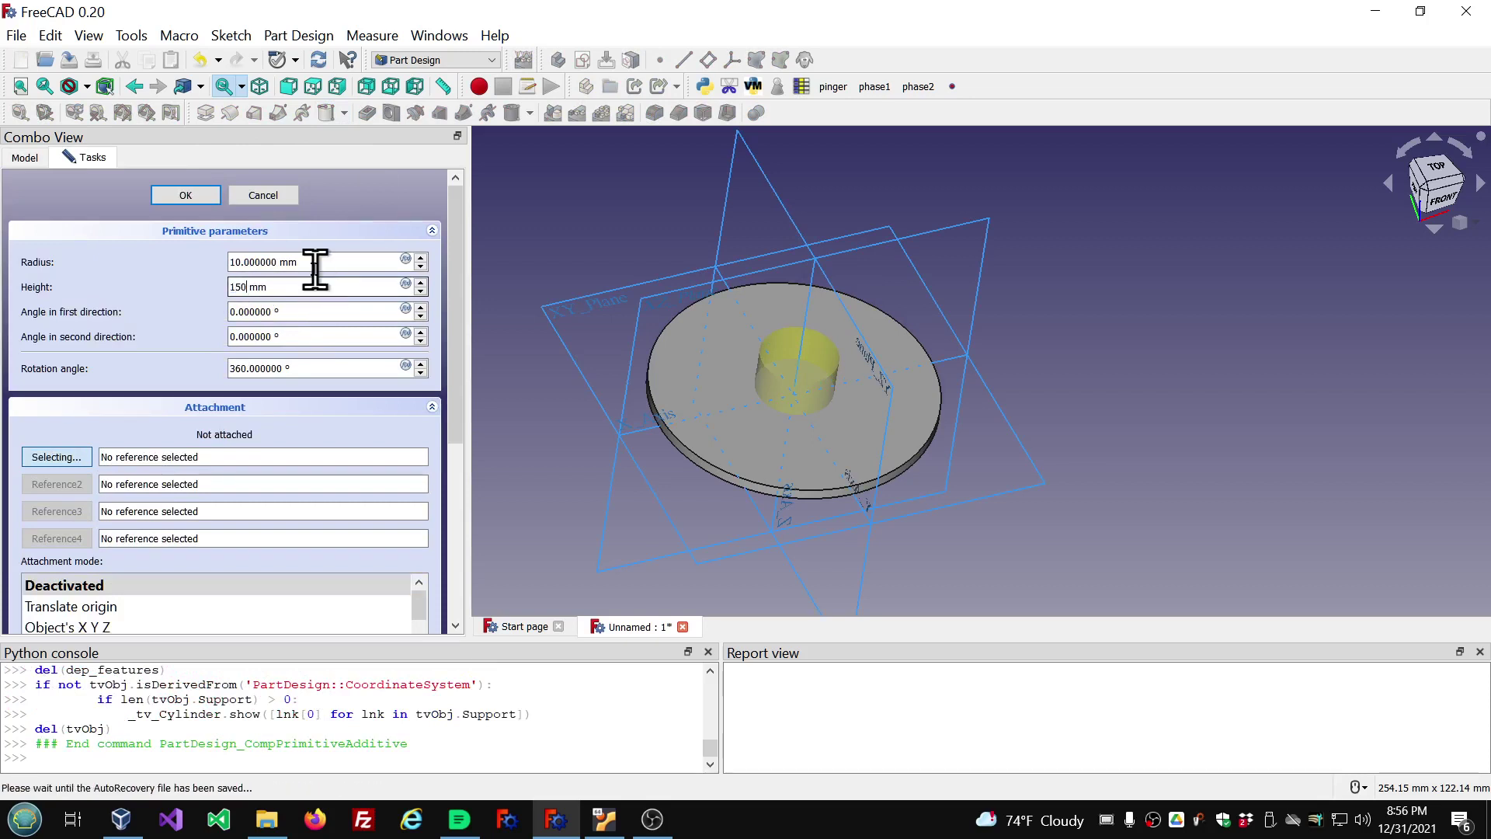
{"action": "left_click", "coordinate": [325, 262]}
{"action": "scroll", "coordinate": [326, 260], "scroll_direction": "down", "scroll_amount": 7}
{"action": "scroll", "coordinate": [326, 261], "scroll_direction": "down", "scroll_amount": 1}
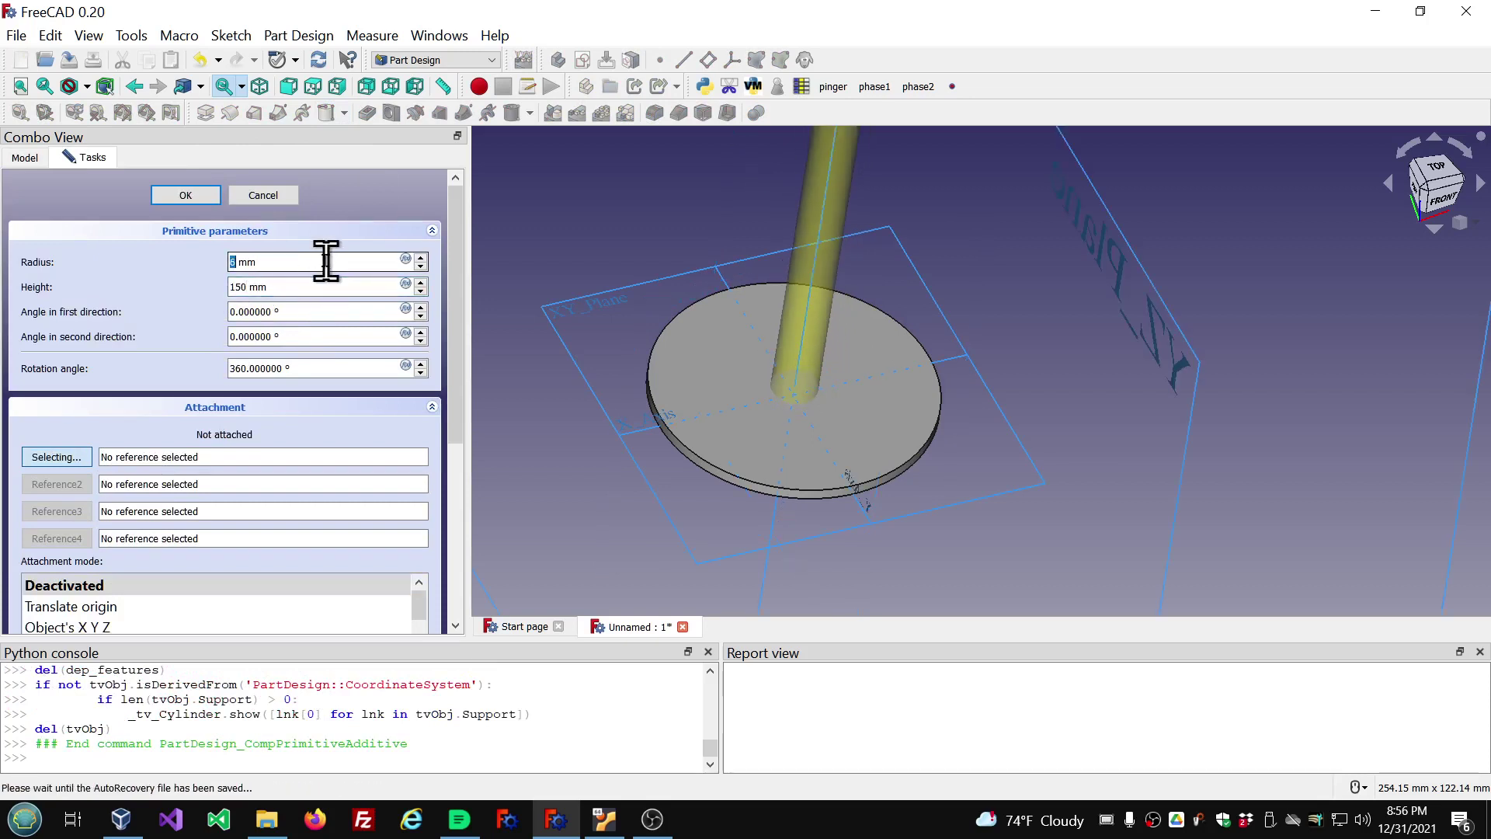
{"action": "left_click", "coordinate": [184, 195]}
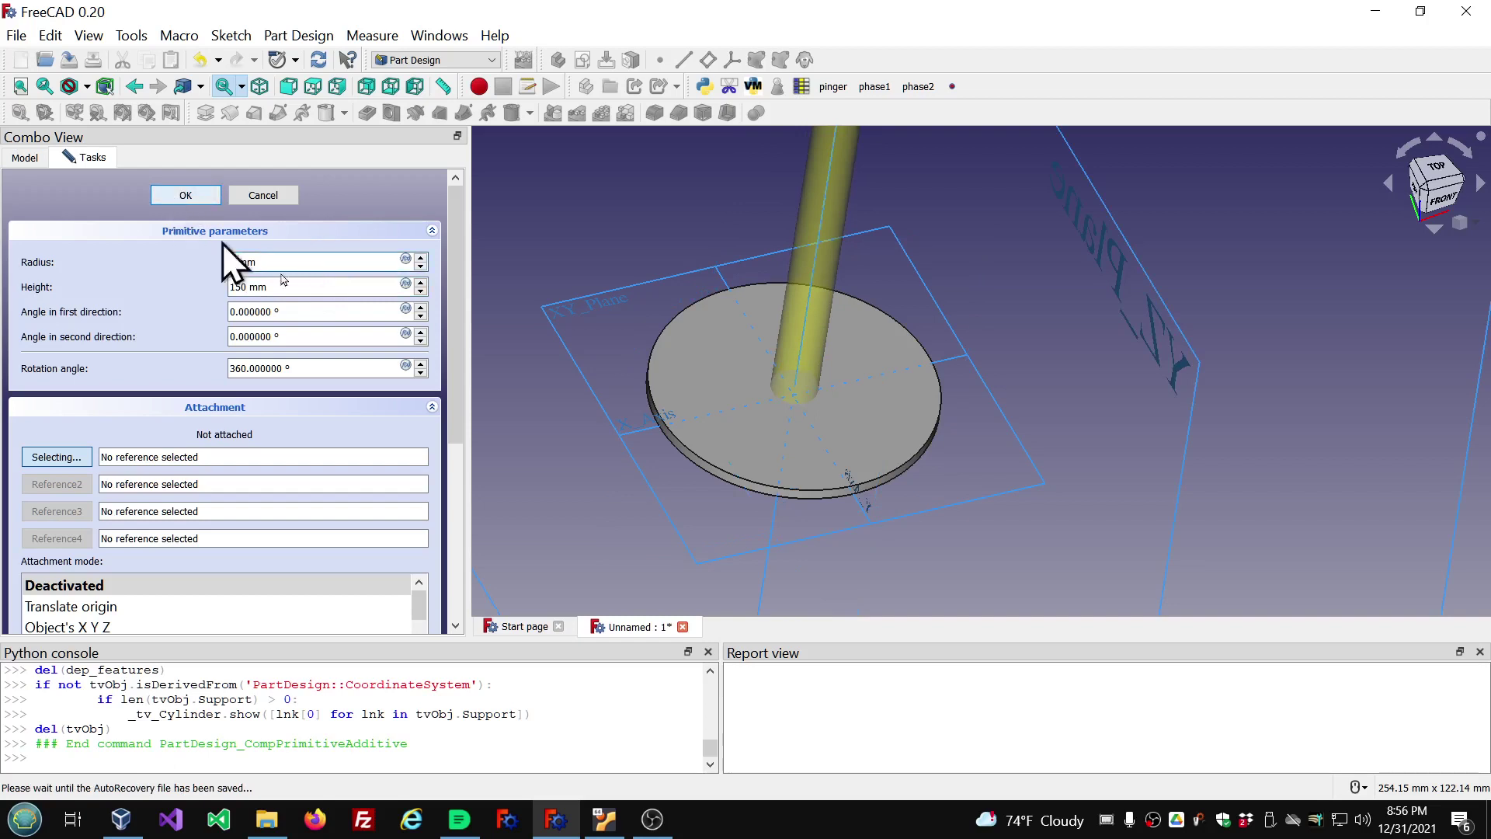
Select the Pad feature in the model tree.
{"action": "scroll", "coordinate": [687, 473], "scroll_direction": "down", "scroll_amount": 5}
{"action": "scroll", "coordinate": [724, 462], "scroll_direction": "up", "scroll_amount": 5}
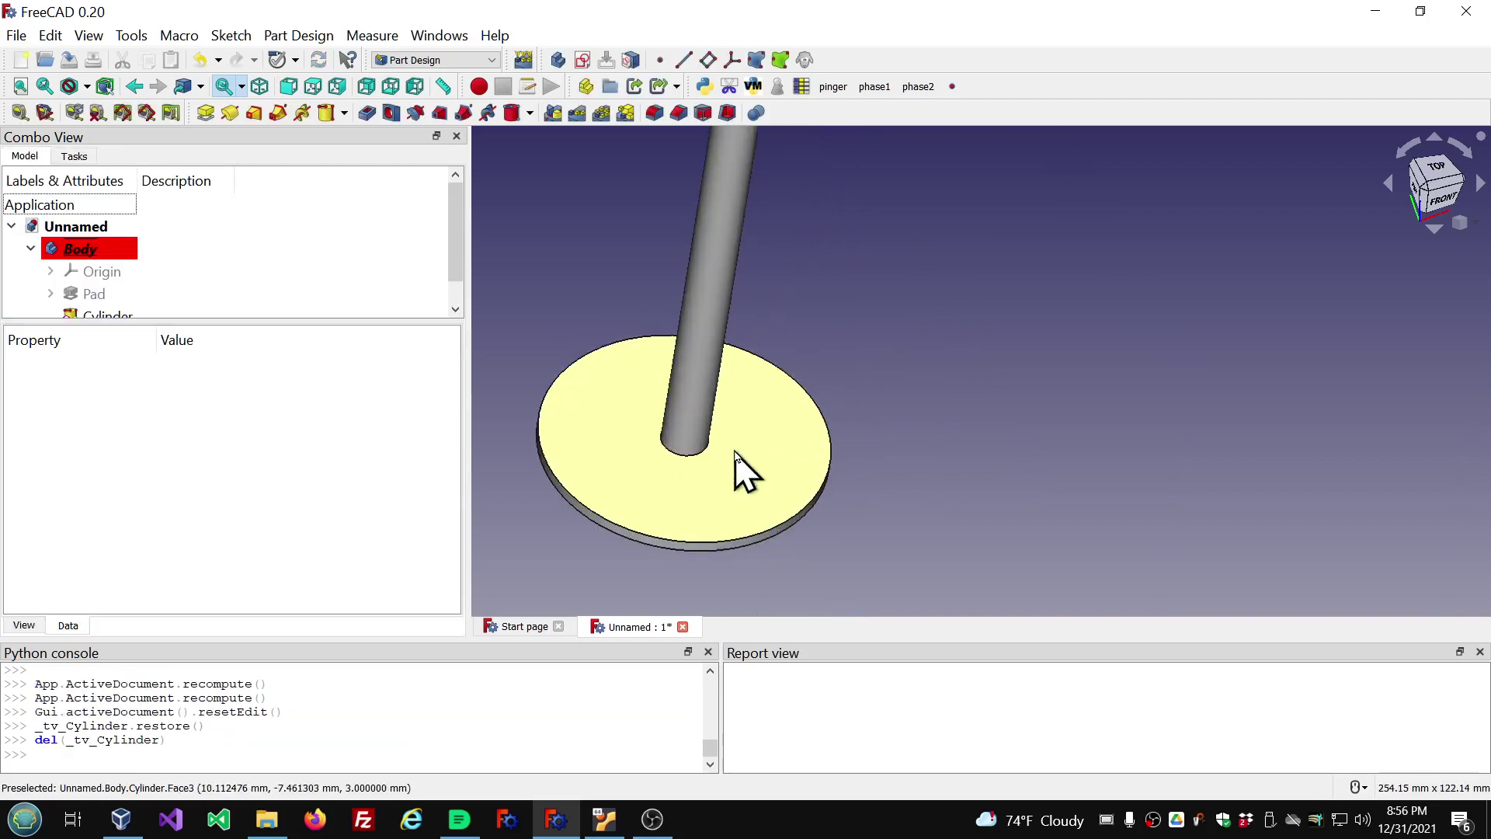
{"action": "scroll", "coordinate": [155, 278], "scroll_direction": "down", "scroll_amount": 1}
{"action": "left_click", "coordinate": [138, 273]}
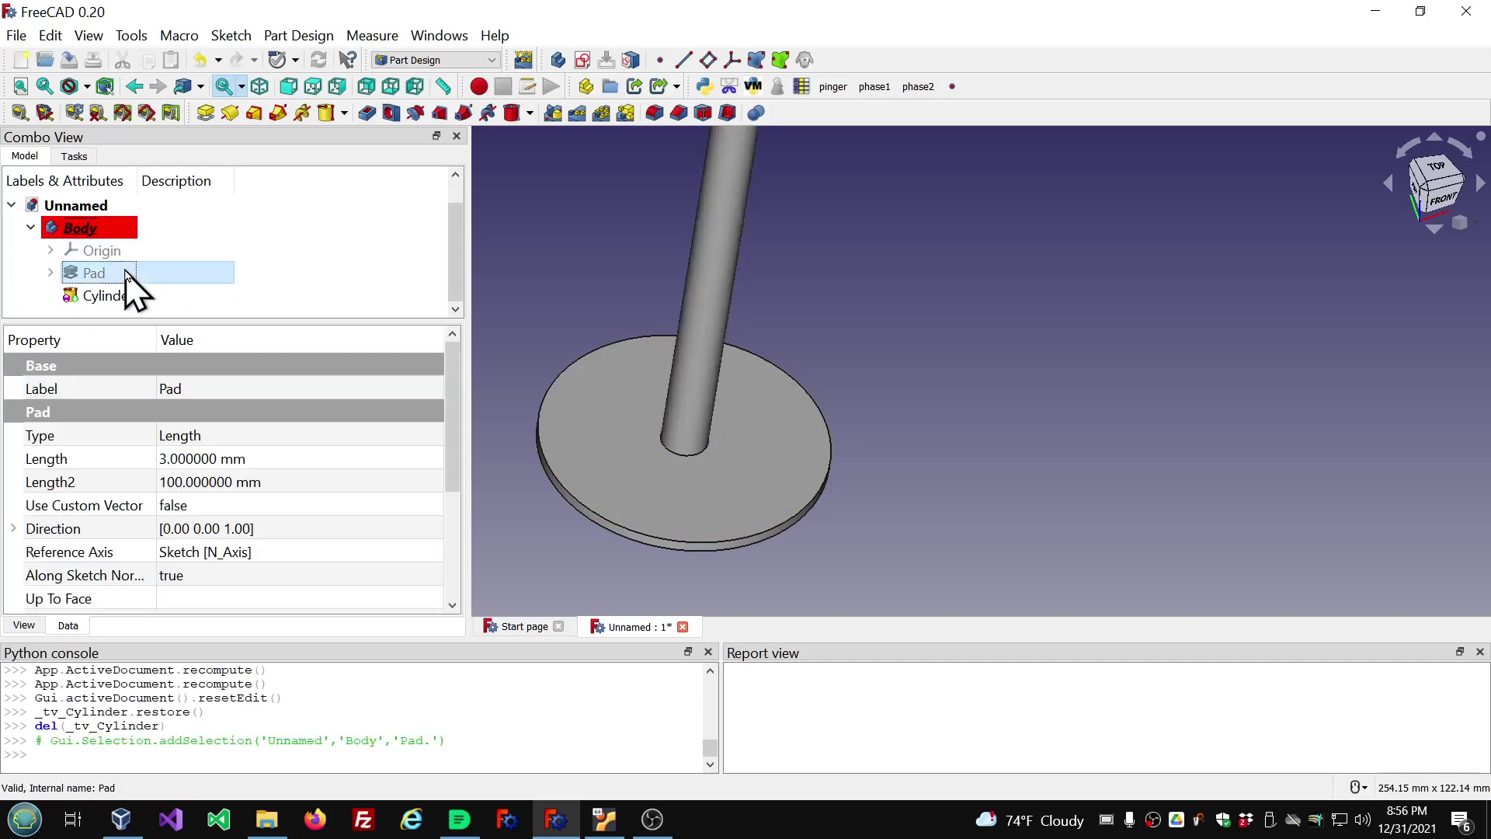
Linear-pattern the disc along the Z axis, 8 occurrences over 140 mm, and inspect the stack.
{"action": "left_click", "coordinate": [575, 115]}
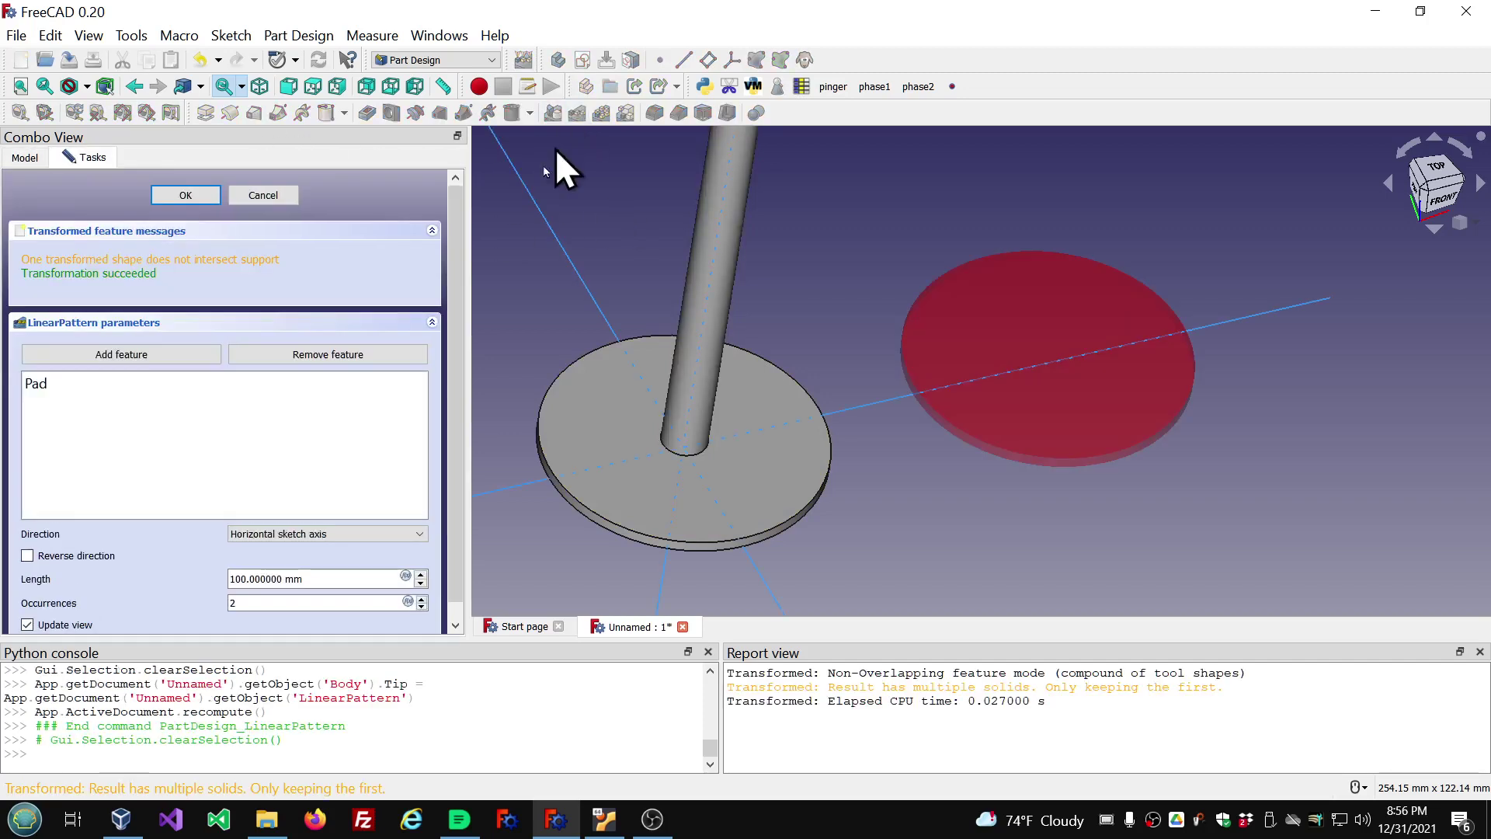
{"action": "scroll", "coordinate": [621, 511], "scroll_direction": "down", "scroll_amount": 1}
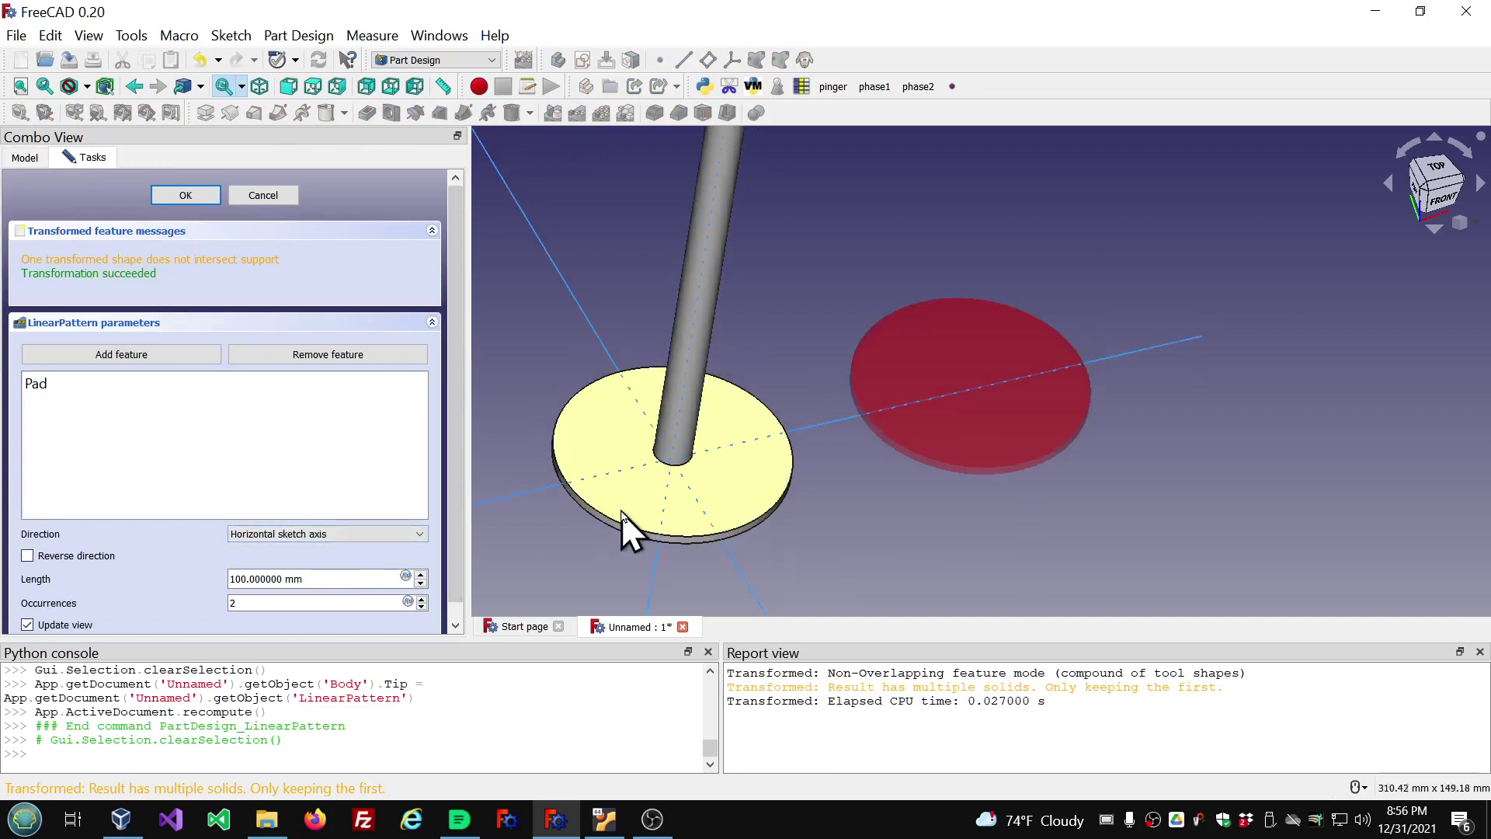
{"action": "scroll", "coordinate": [621, 511], "scroll_direction": "down", "scroll_amount": 2}
{"action": "left_click", "coordinate": [413, 538]}
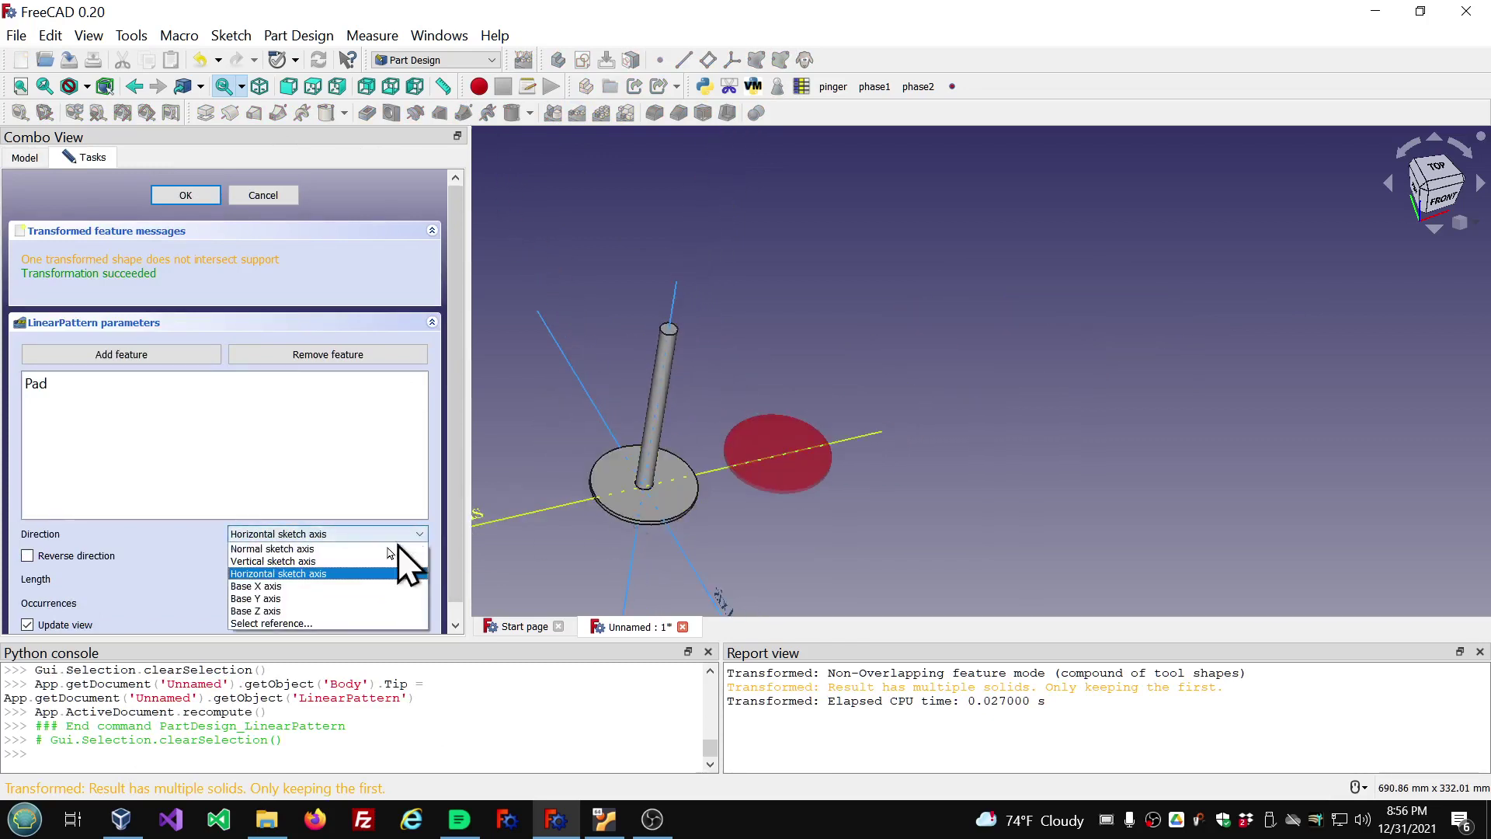
{"action": "left_click", "coordinate": [311, 630]}
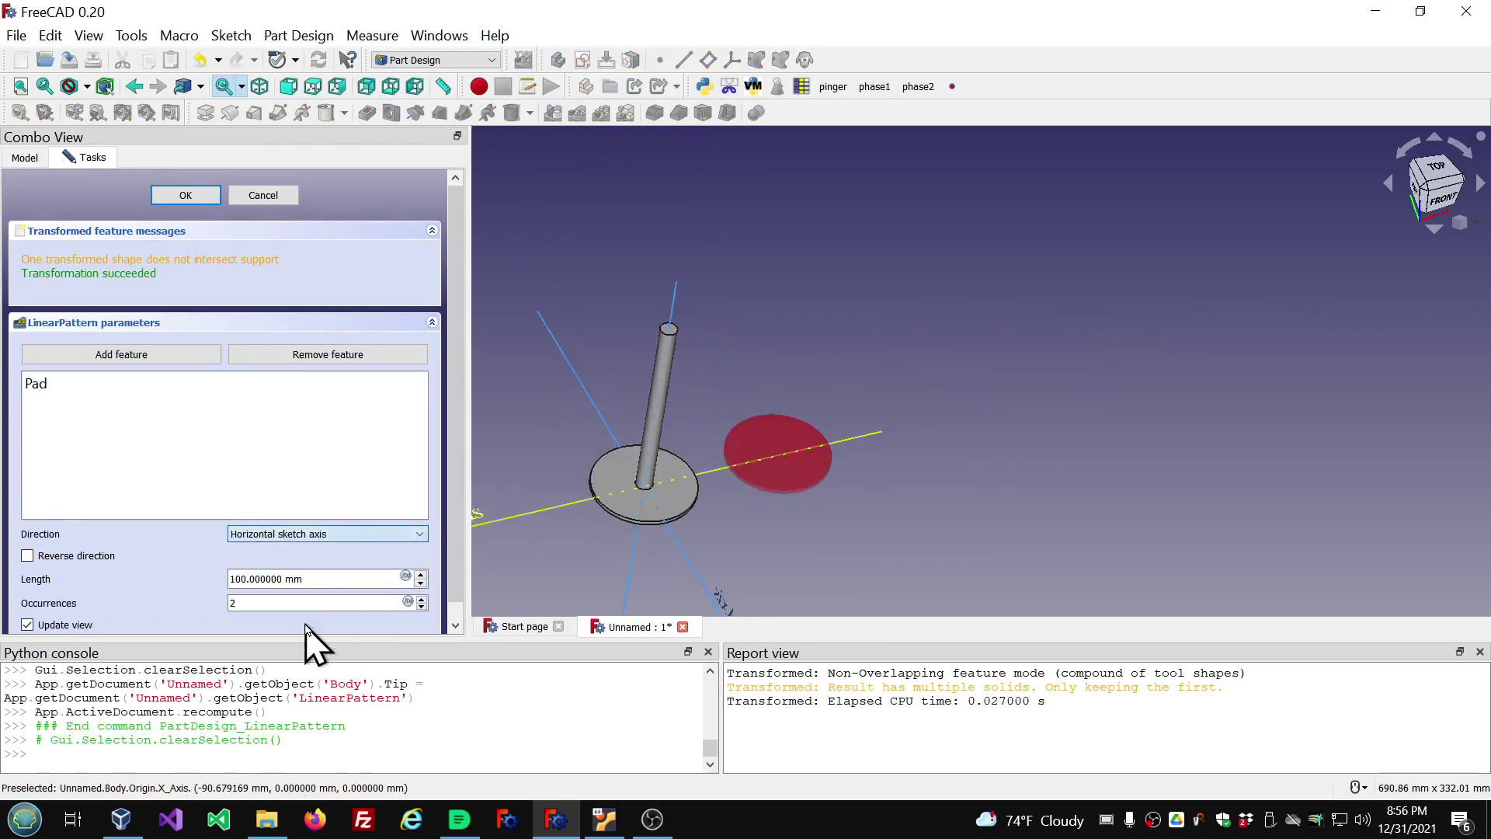
{"action": "left_click", "coordinate": [673, 305]}
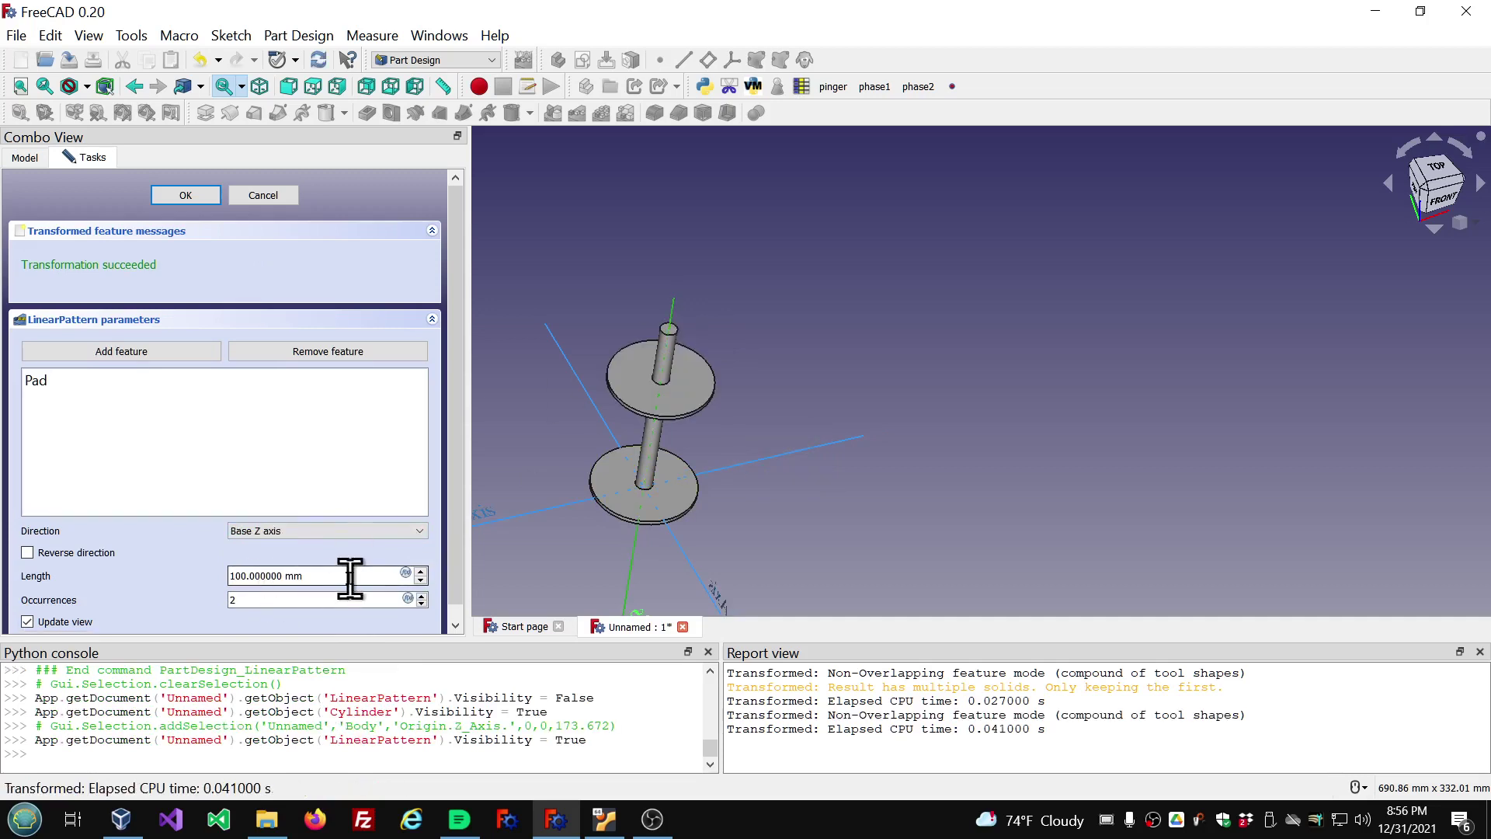
{"action": "scroll", "coordinate": [349, 578], "scroll_direction": "up", "scroll_amount": 8}
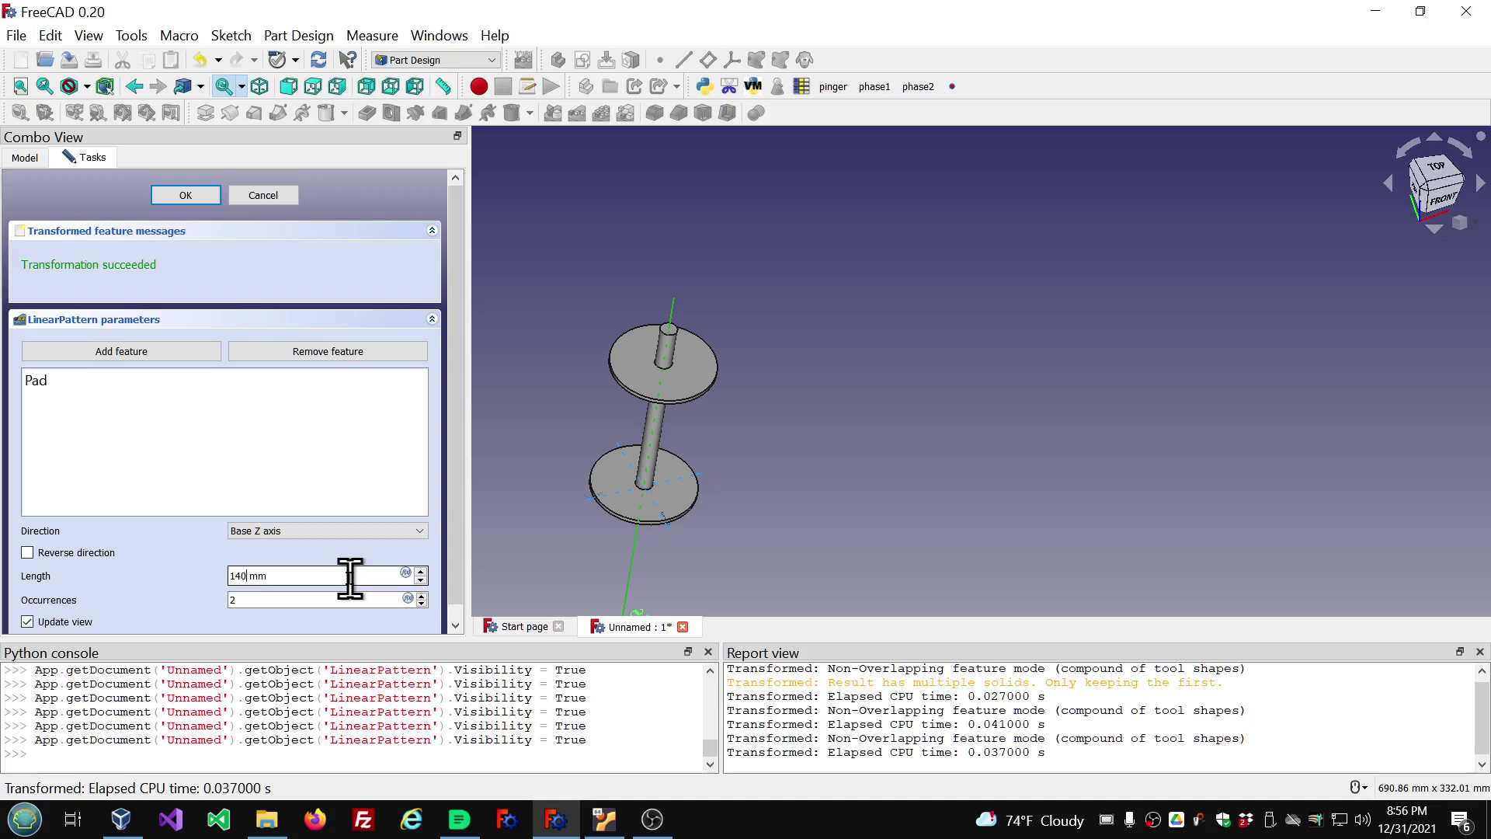
{"action": "scroll", "coordinate": [303, 593], "scroll_direction": "up", "scroll_amount": 6}
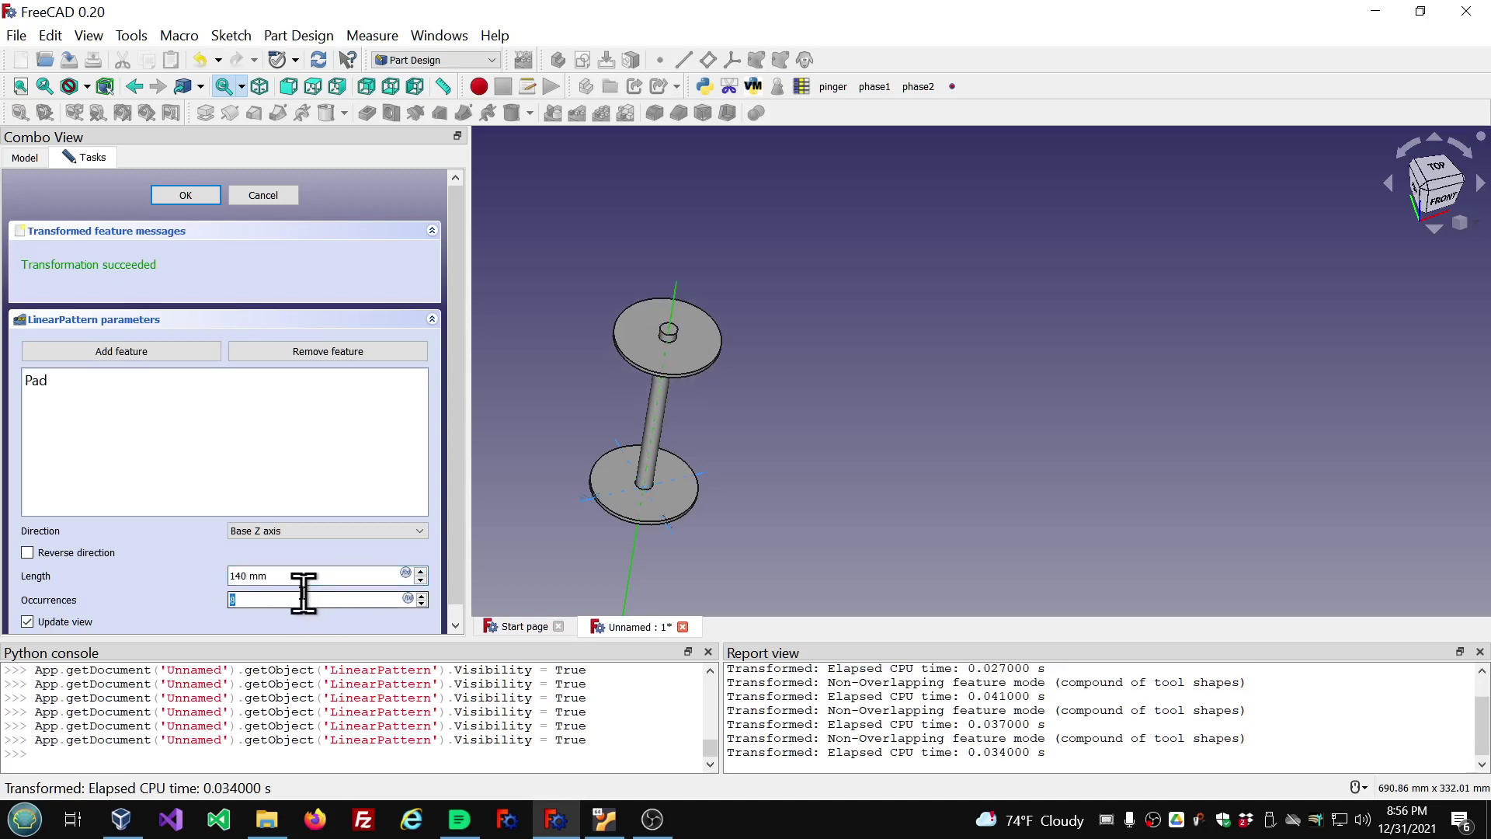
{"action": "left_click", "coordinate": [186, 196]}
{"action": "middle_click_drag", "start_coordinate": [896, 542], "coordinate": [931, 436]}
{"action": "scroll", "coordinate": [596, 458], "scroll_direction": "up", "scroll_amount": 4}
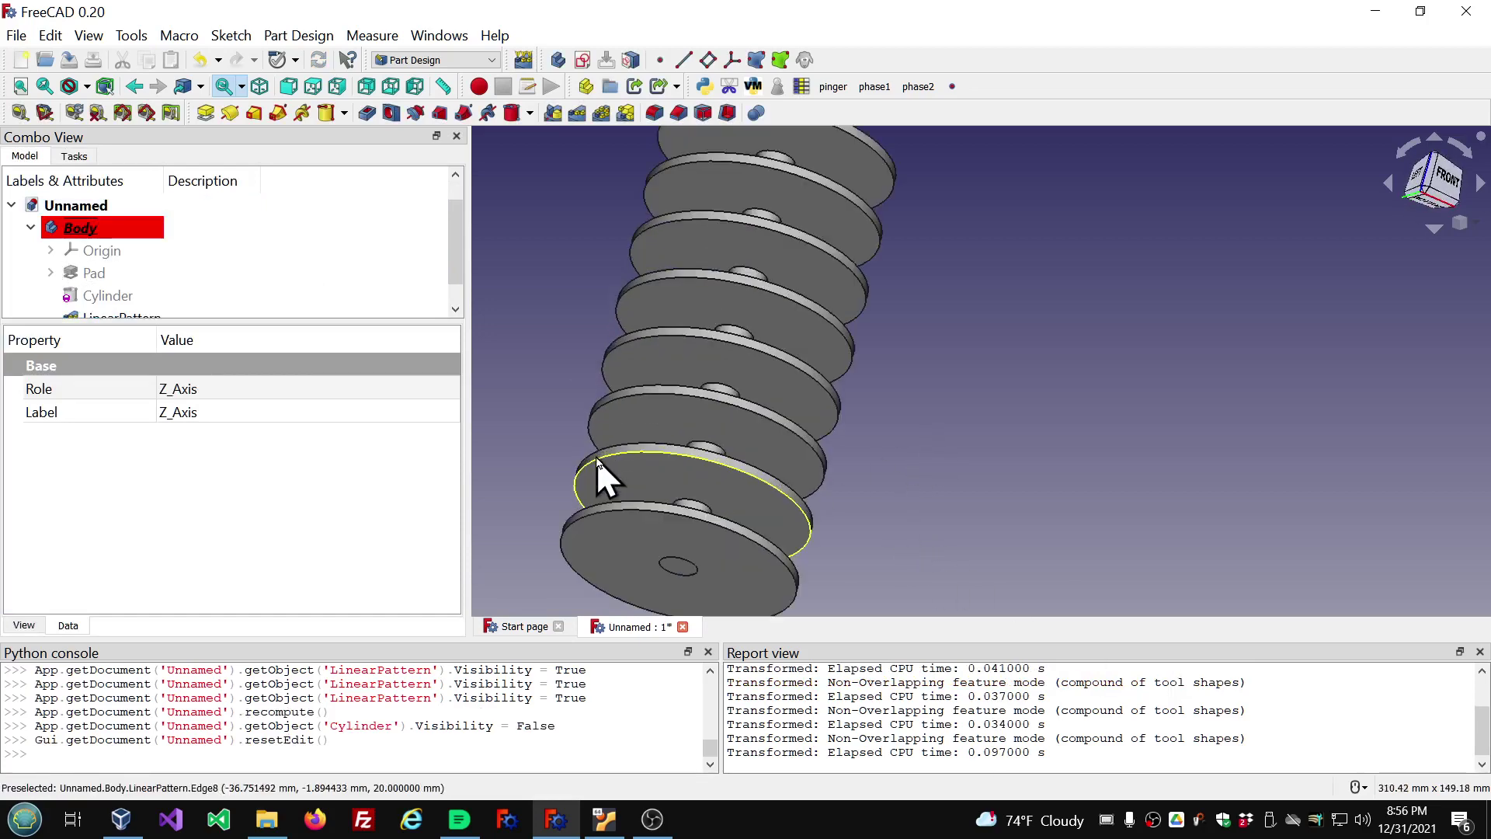
{"action": "mouse_move", "coordinate": [897, 383]}
{"action": "middle_mouse_down"}
{"action": "mouse_move", "coordinate": [892, 433]}
{"action": "mouse_move", "coordinate": [891, 336]}
{"action": "mouse_move", "coordinate": [875, 463]}
{"action": "mouse_move", "coordinate": [862, 433]}
{"action": "mouse_move", "coordinate": [865, 413]}
{"action": "mouse_move", "coordinate": [865, 431]}
{"action": "mouse_move", "coordinate": [913, 457]}
{"action": "mouse_move", "coordinate": [908, 490]}
{"action": "middle_mouse_up"}
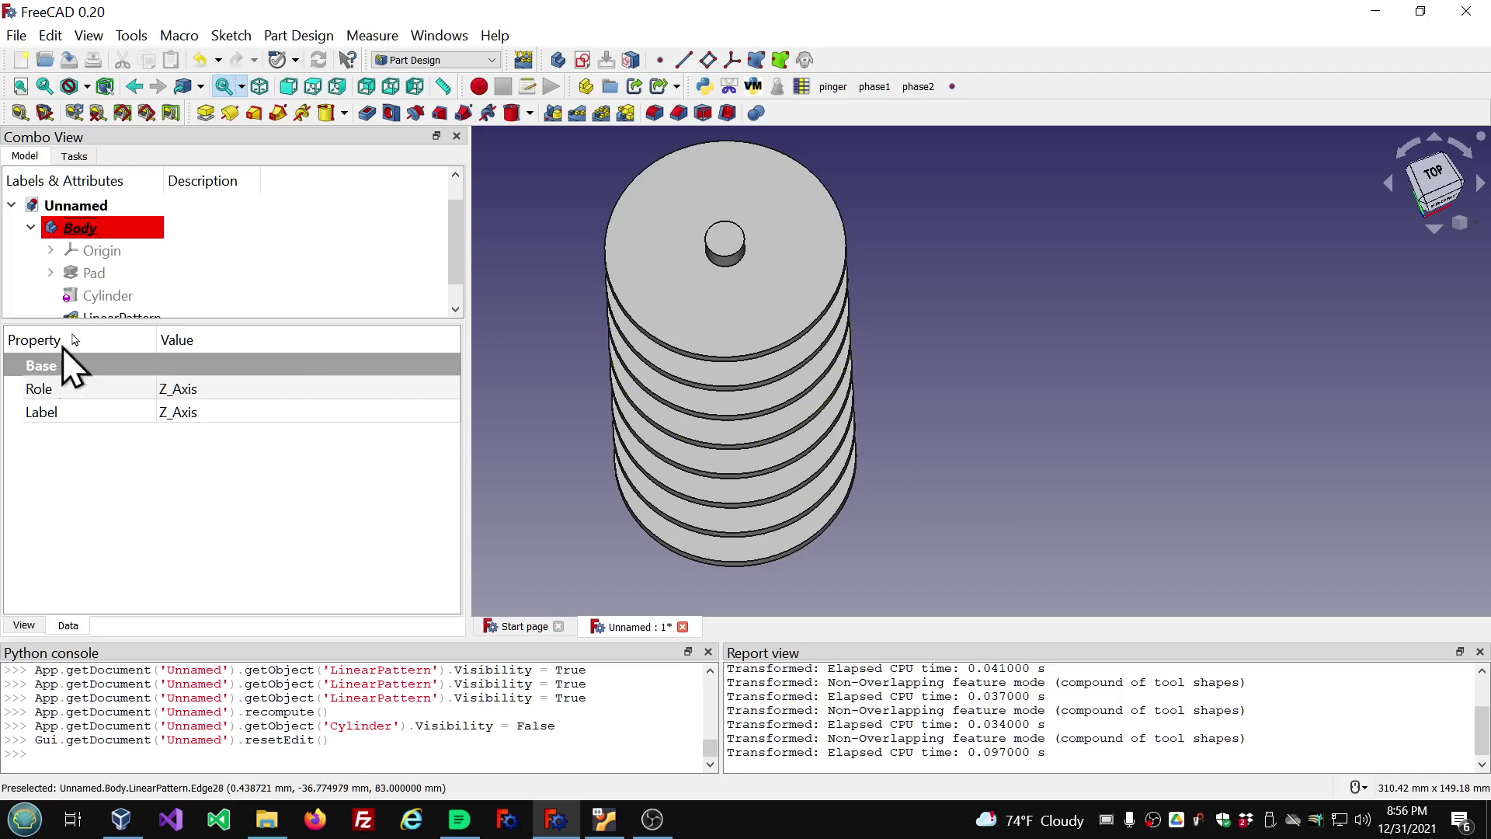
Create Sketch001 on XY_Plane with a small circle on the horizontal axis beside the stem.
{"action": "left_click", "coordinate": [582, 60]}
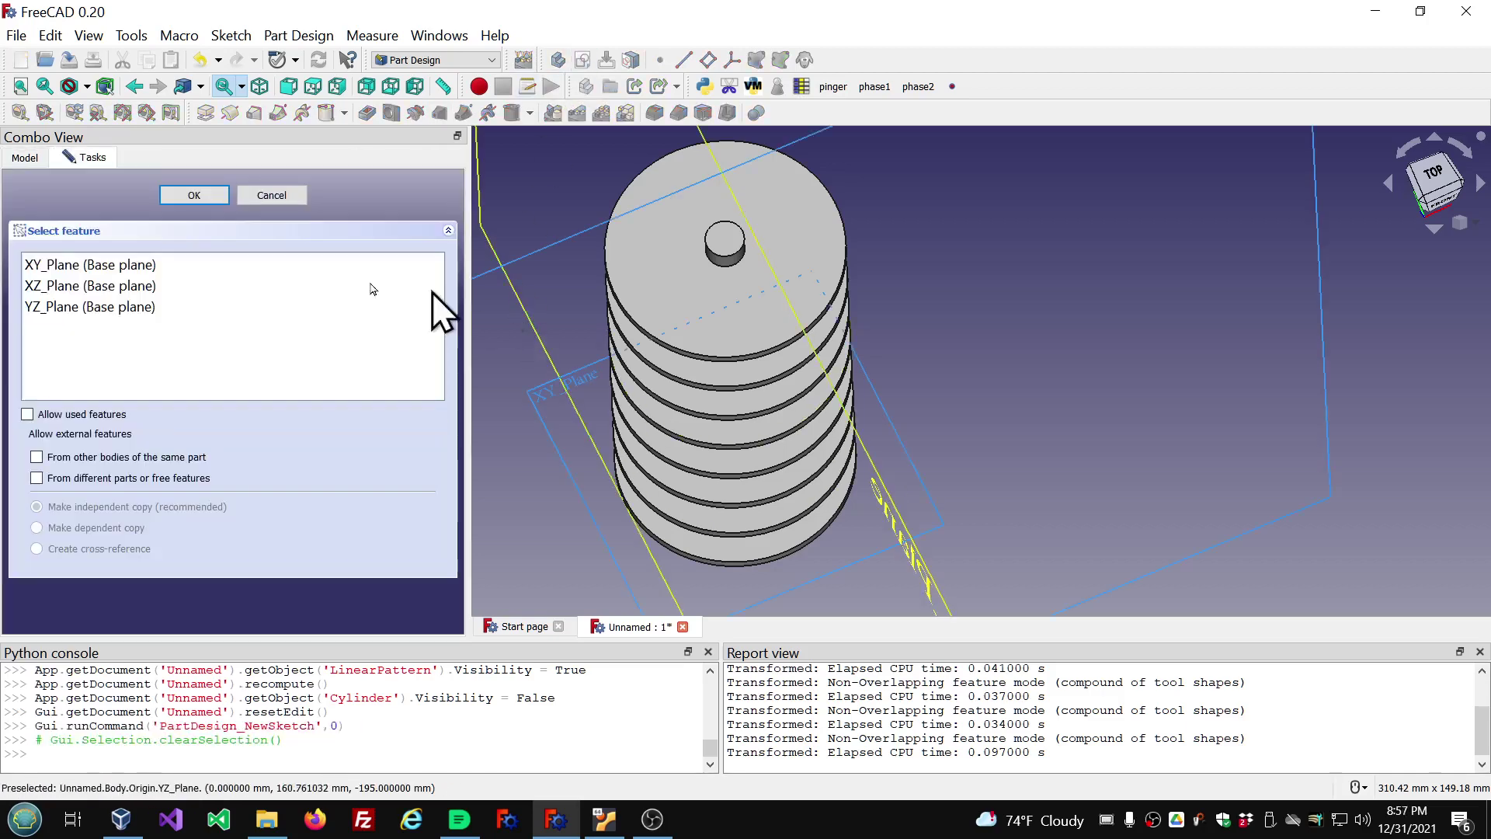
{"action": "left_click", "coordinate": [203, 198]}
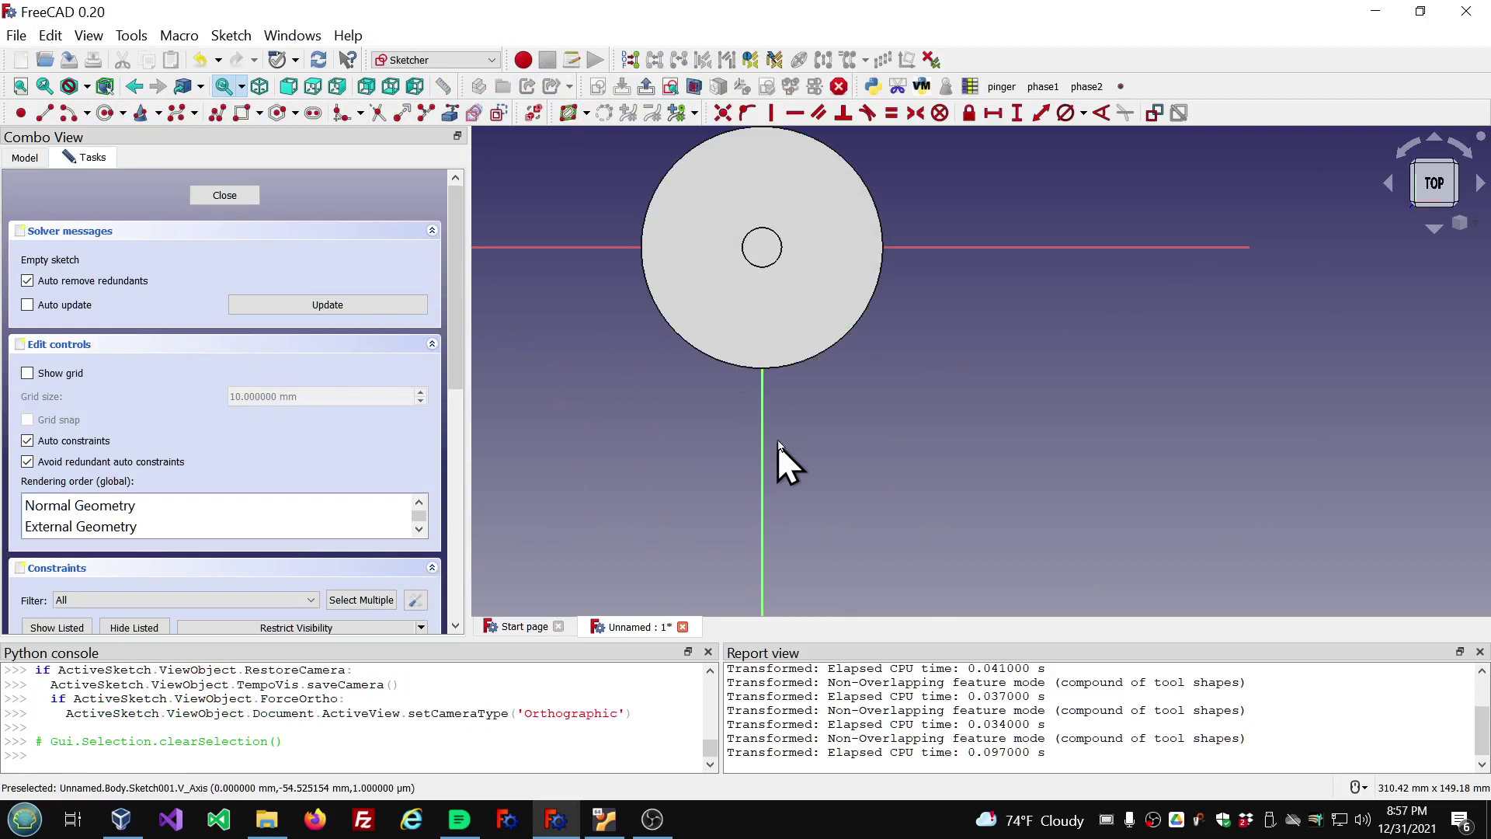
{"action": "left_click", "coordinate": [696, 89]}
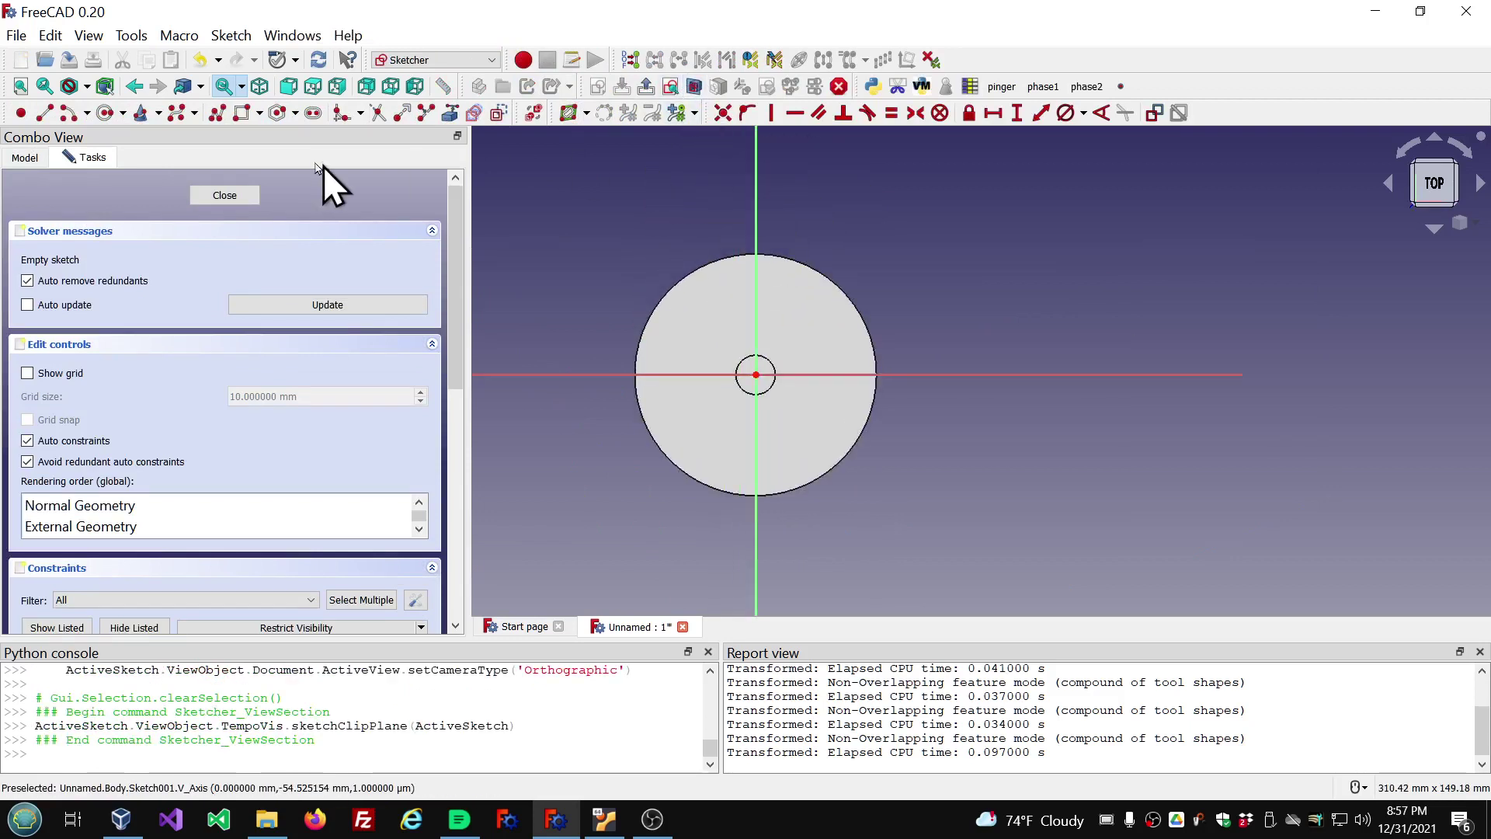
{"action": "left_click", "coordinate": [105, 114]}
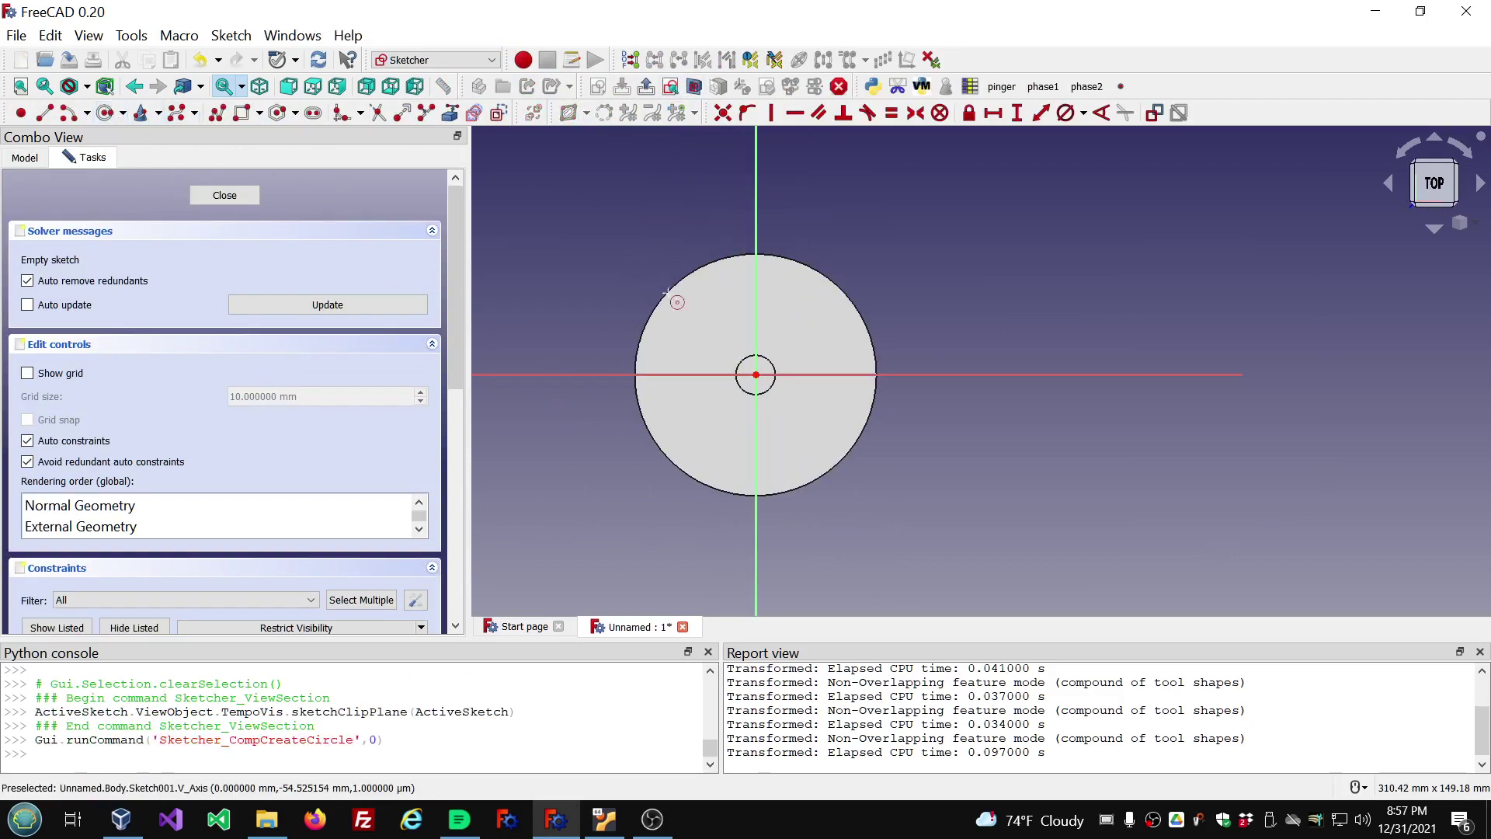
{"action": "left_click", "coordinate": [822, 359]}
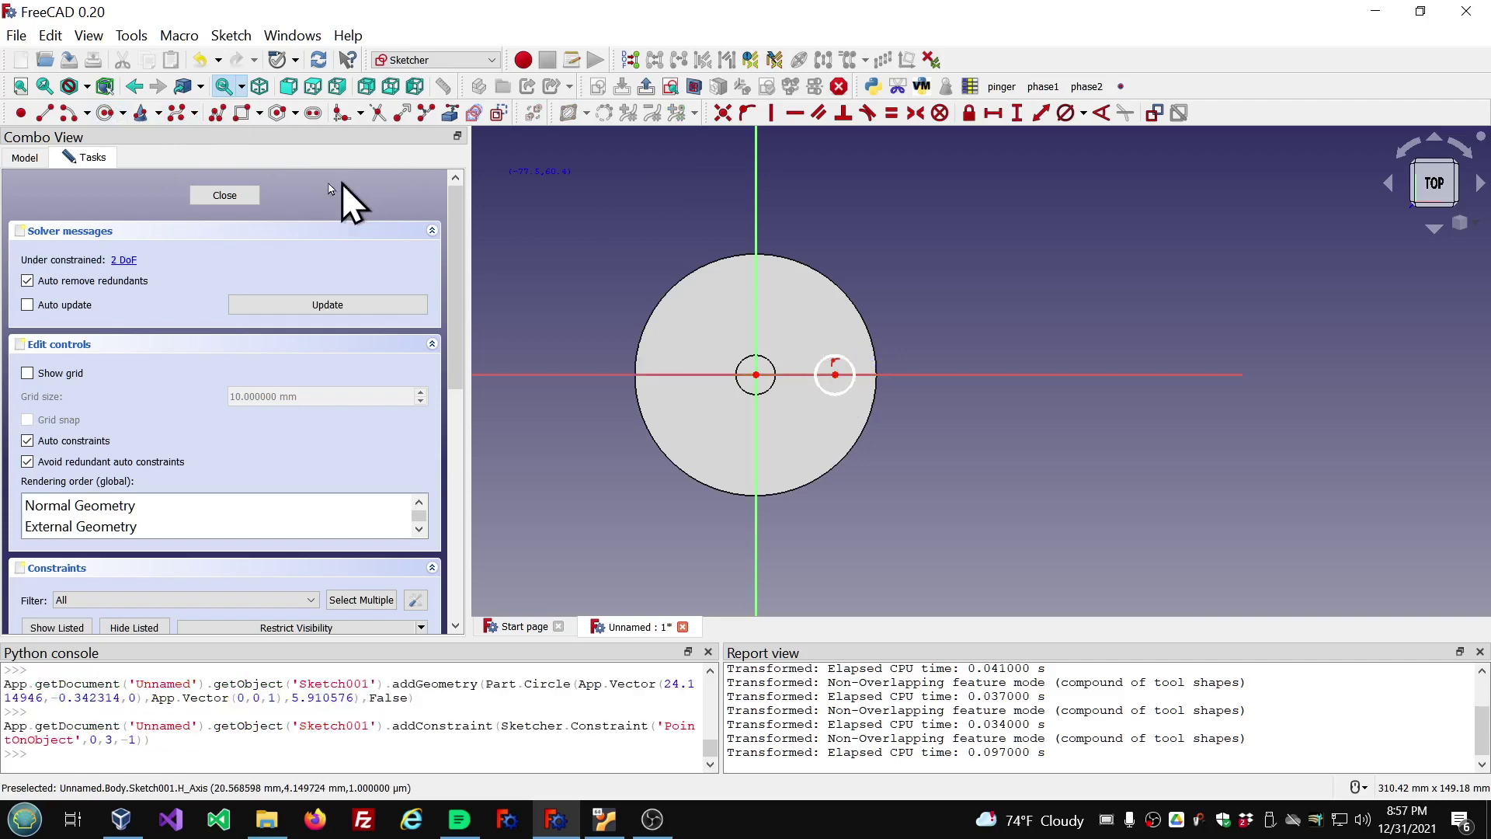
{"action": "left_click", "coordinate": [225, 195]}
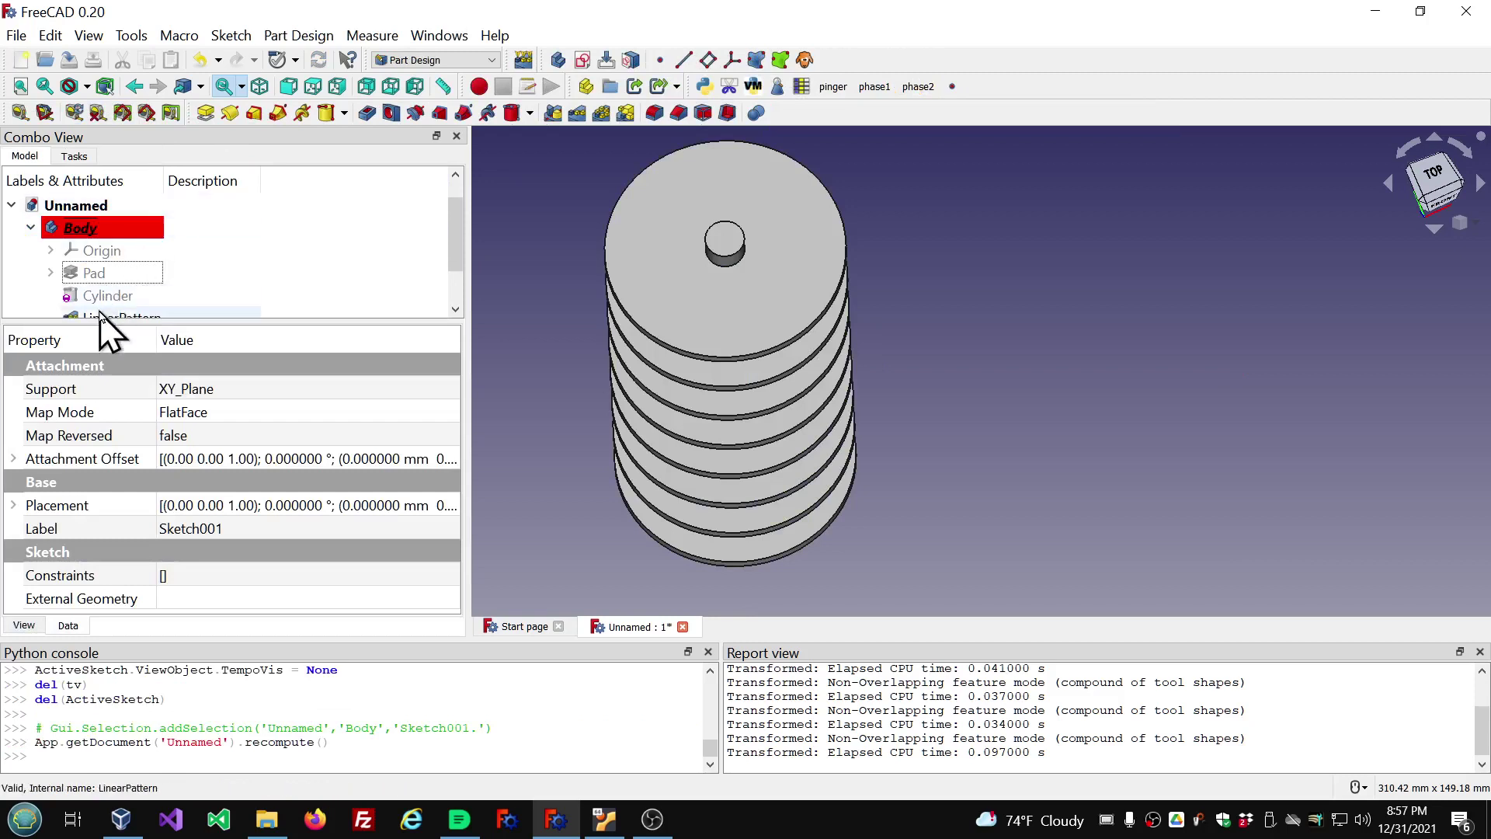
Pocket Sketch001 as a symmetric Through all hole cutting every disc of the stack.
{"action": "scroll", "coordinate": [110, 311], "scroll_direction": "down", "scroll_amount": 1}
{"action": "left_click", "coordinate": [140, 296]}
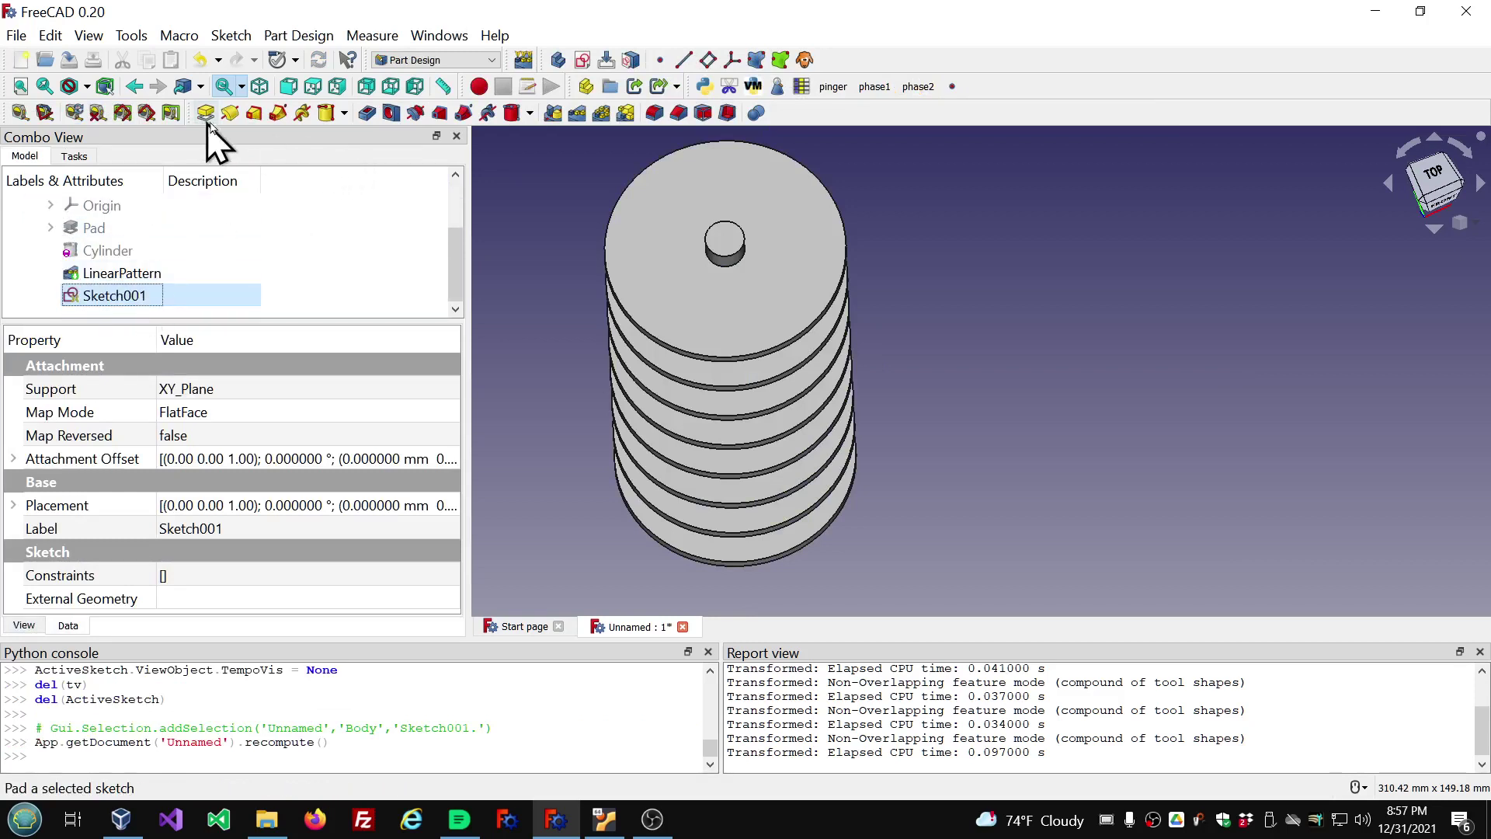
{"action": "left_click", "coordinate": [367, 114]}
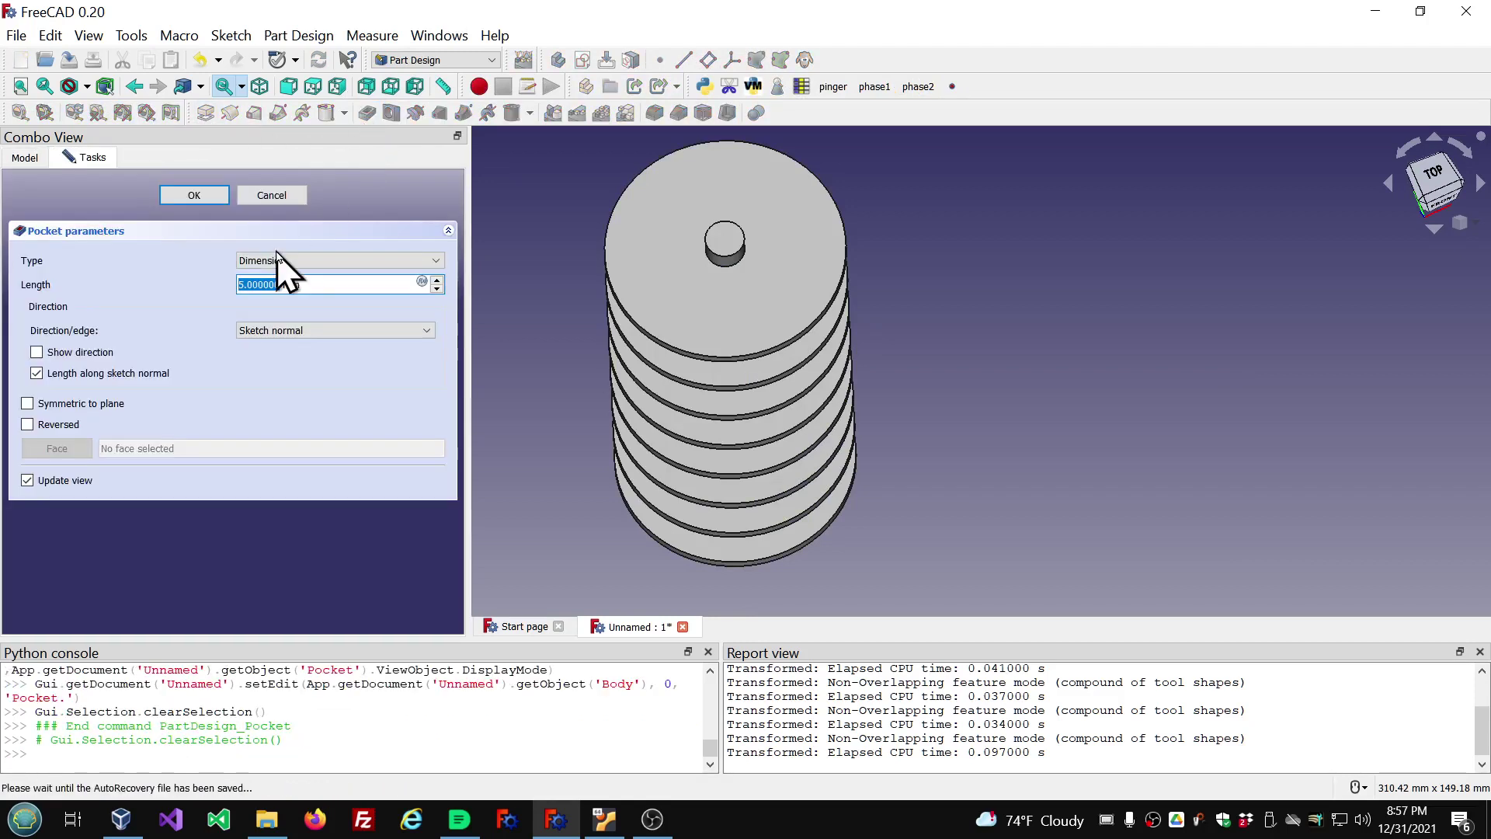
{"action": "left_click", "coordinate": [386, 267]}
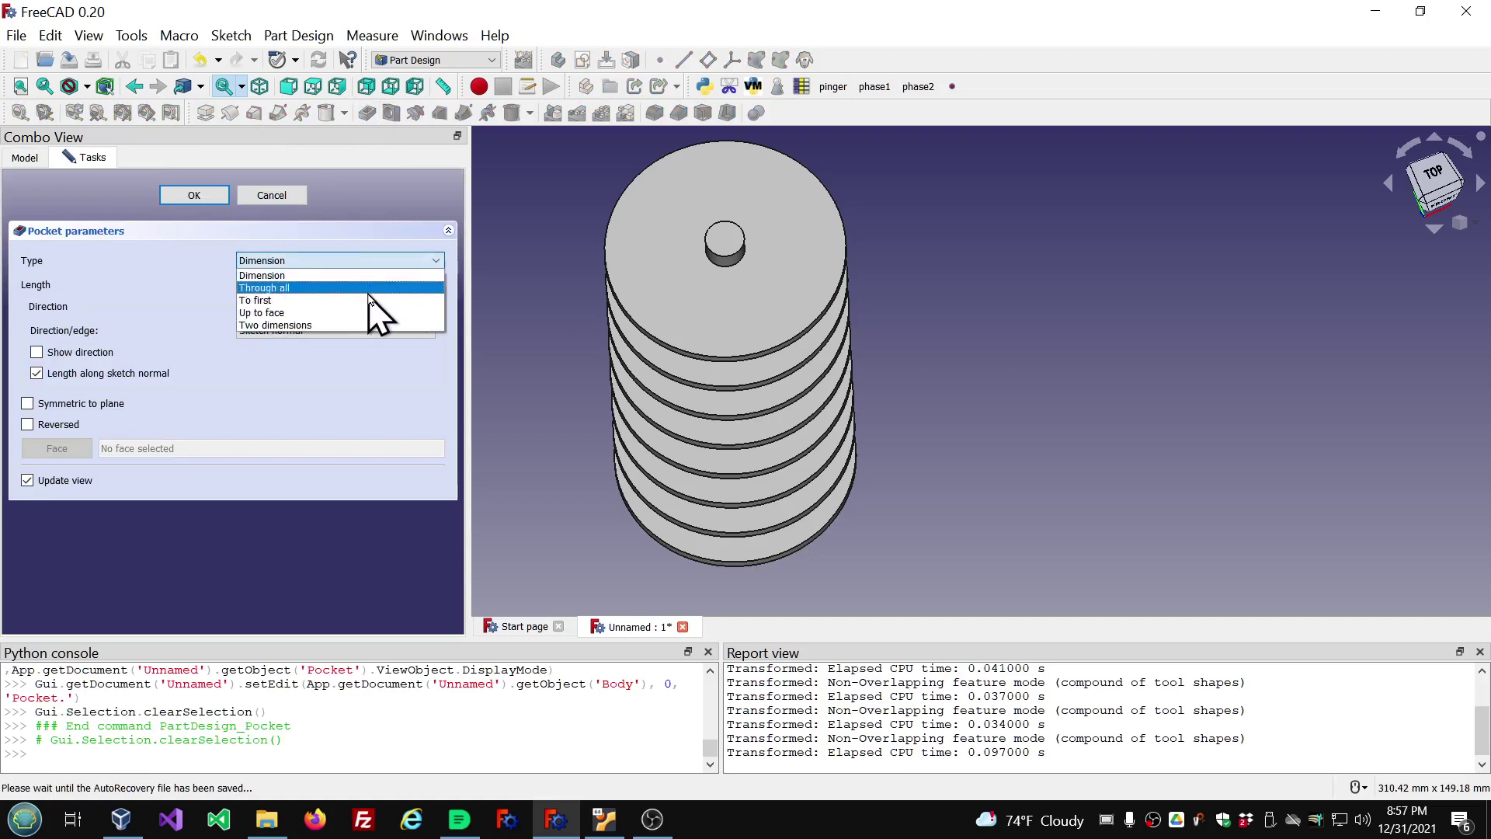
{"action": "left_click", "coordinate": [370, 292]}
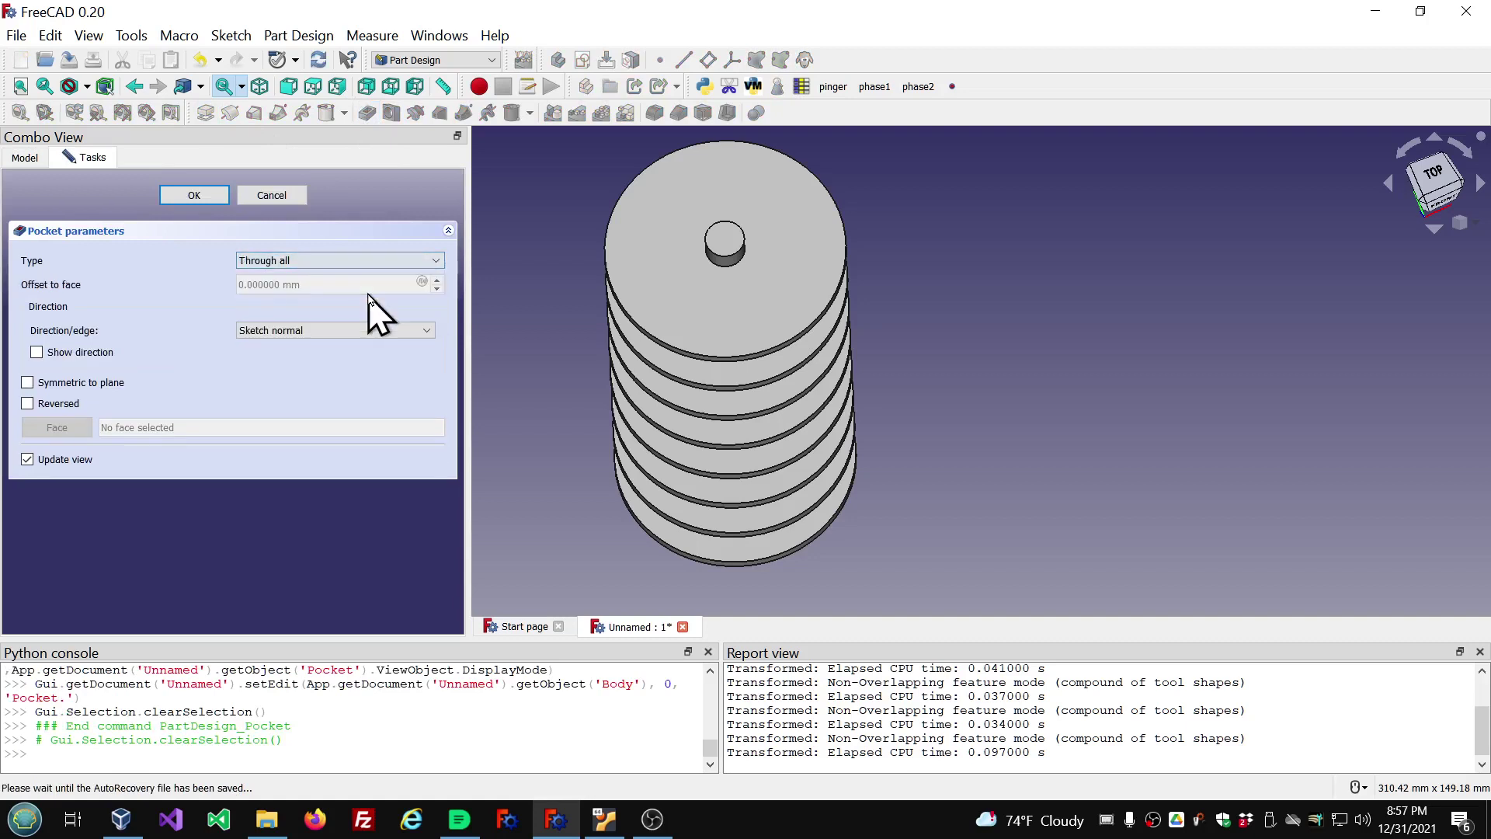
{"action": "left_click", "coordinate": [27, 383]}
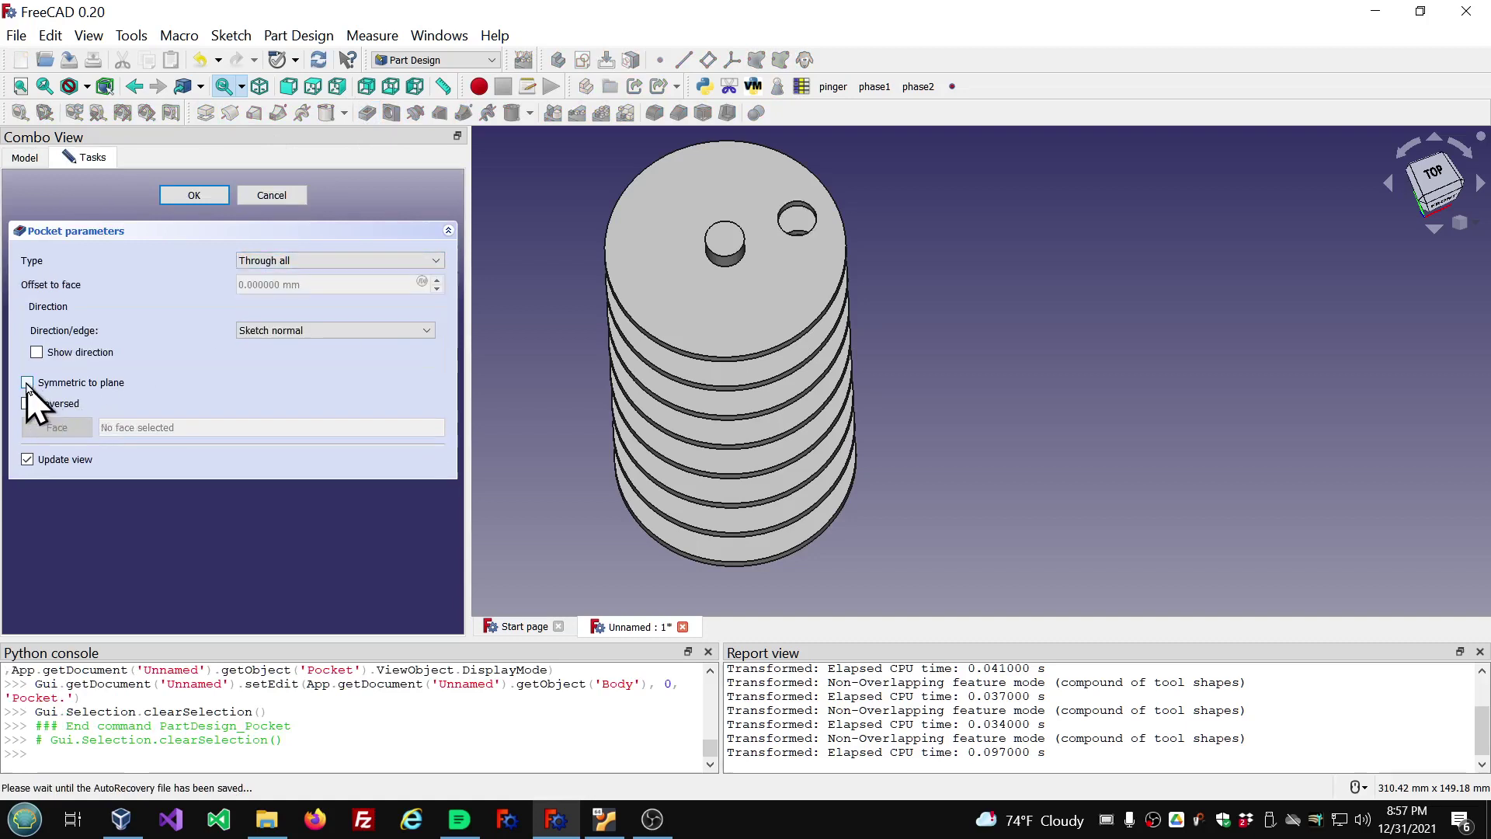
{"action": "left_click", "coordinate": [194, 196]}
{"action": "middle_click_drag", "start_coordinate": [858, 470], "coordinate": [896, 344]}
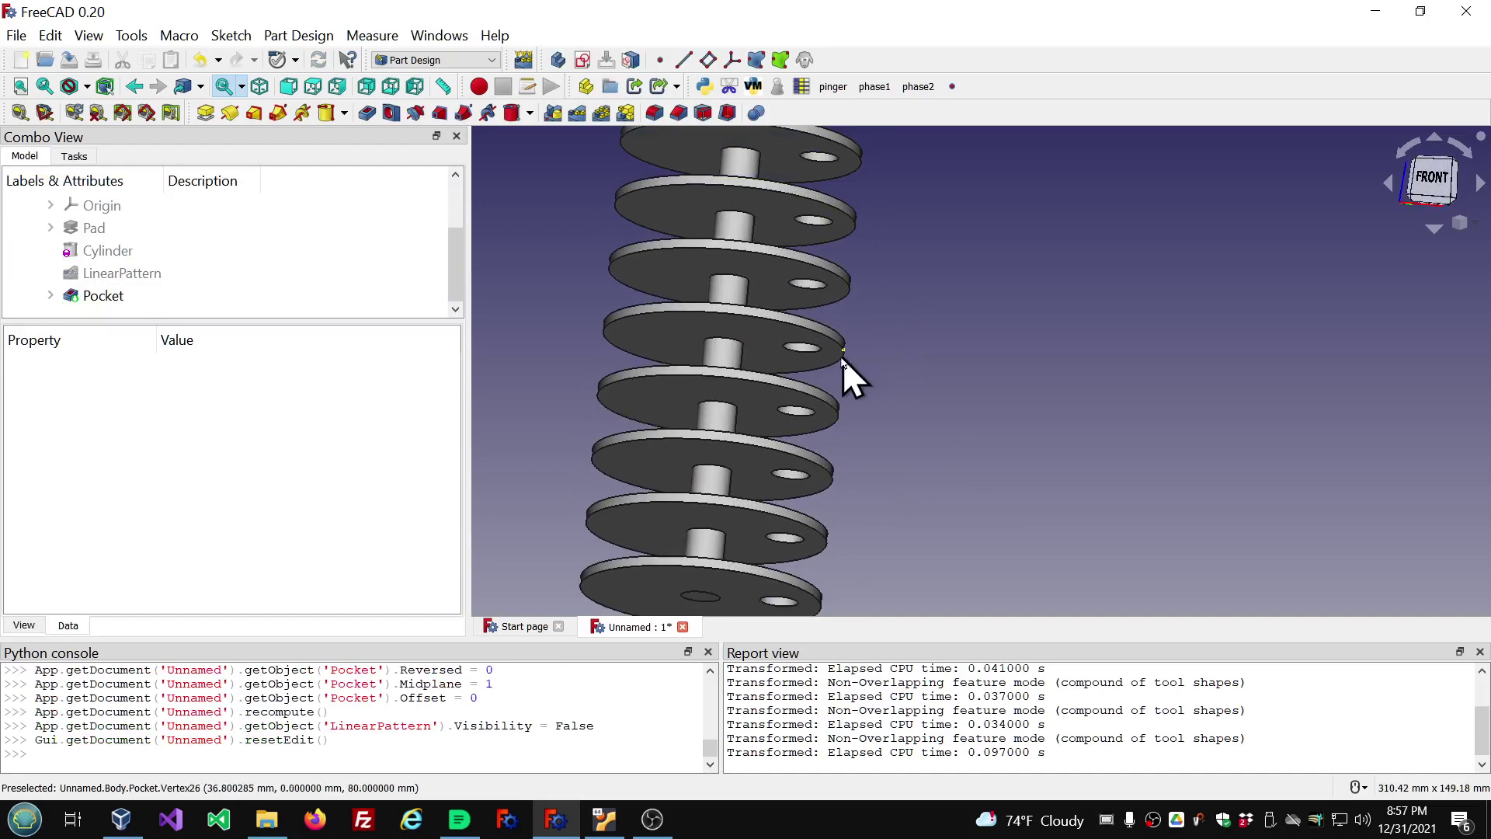
Select the pocketed hole faces on two different discs.
{"action": "scroll", "coordinate": [842, 357], "scroll_direction": "up", "scroll_amount": 10}
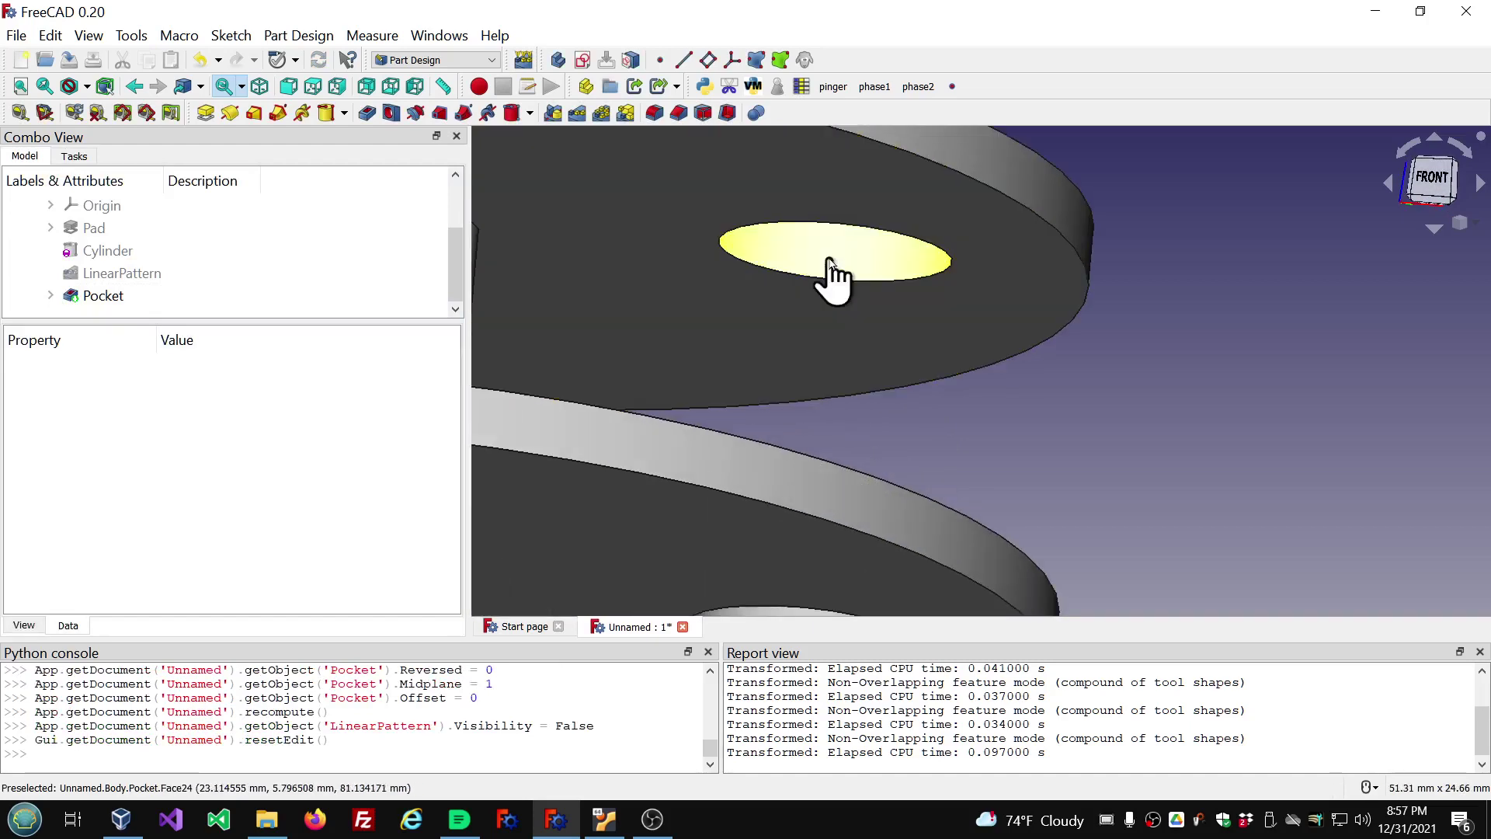
{"action": "left_click", "coordinate": [829, 259]}
{"action": "scroll", "coordinate": [1087, 375], "scroll_direction": "down", "scroll_amount": 10}
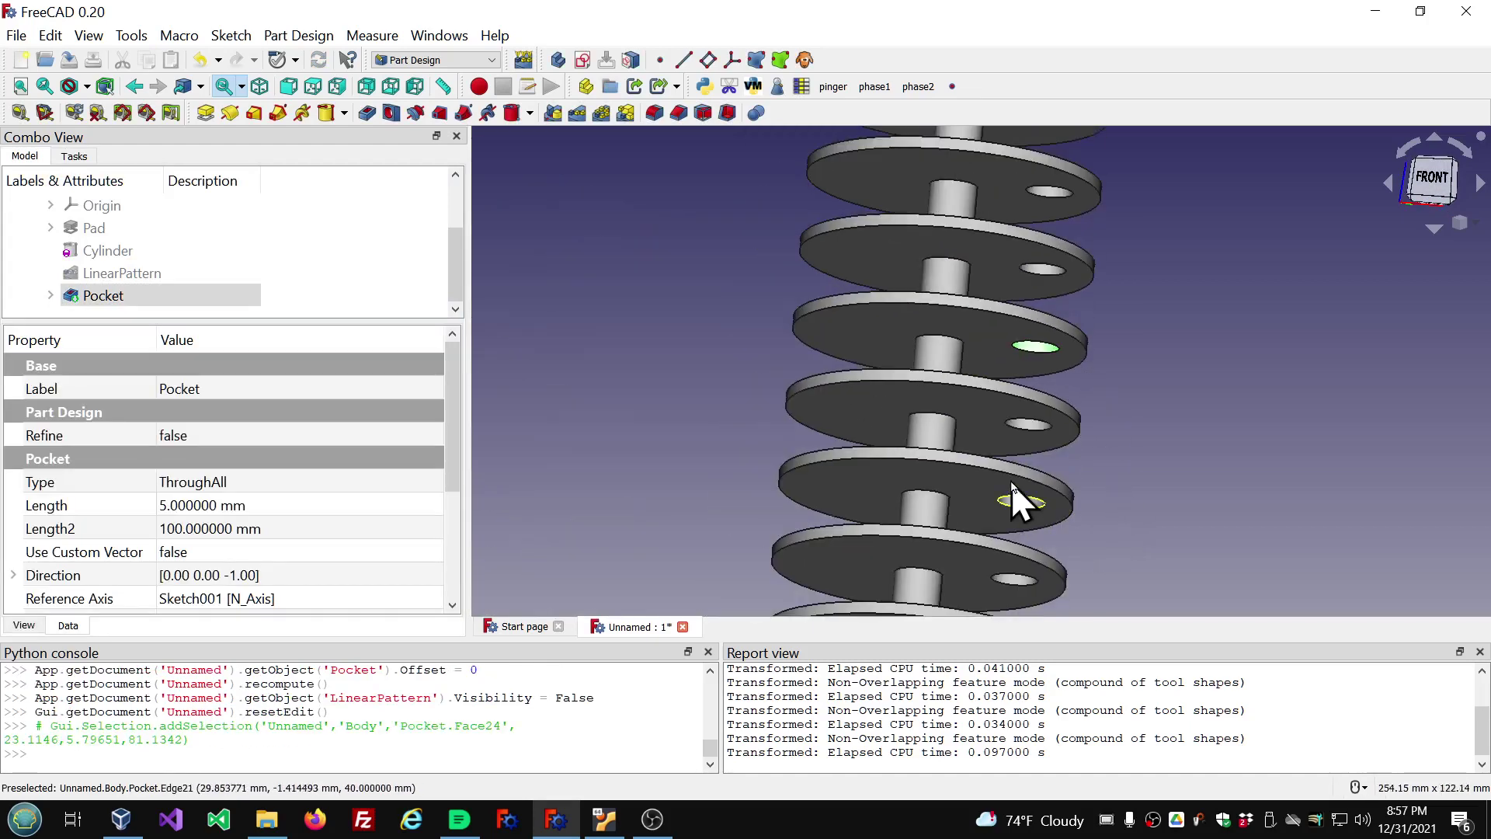
{"action": "scroll", "coordinate": [1022, 505], "scroll_direction": "up", "scroll_amount": 3}
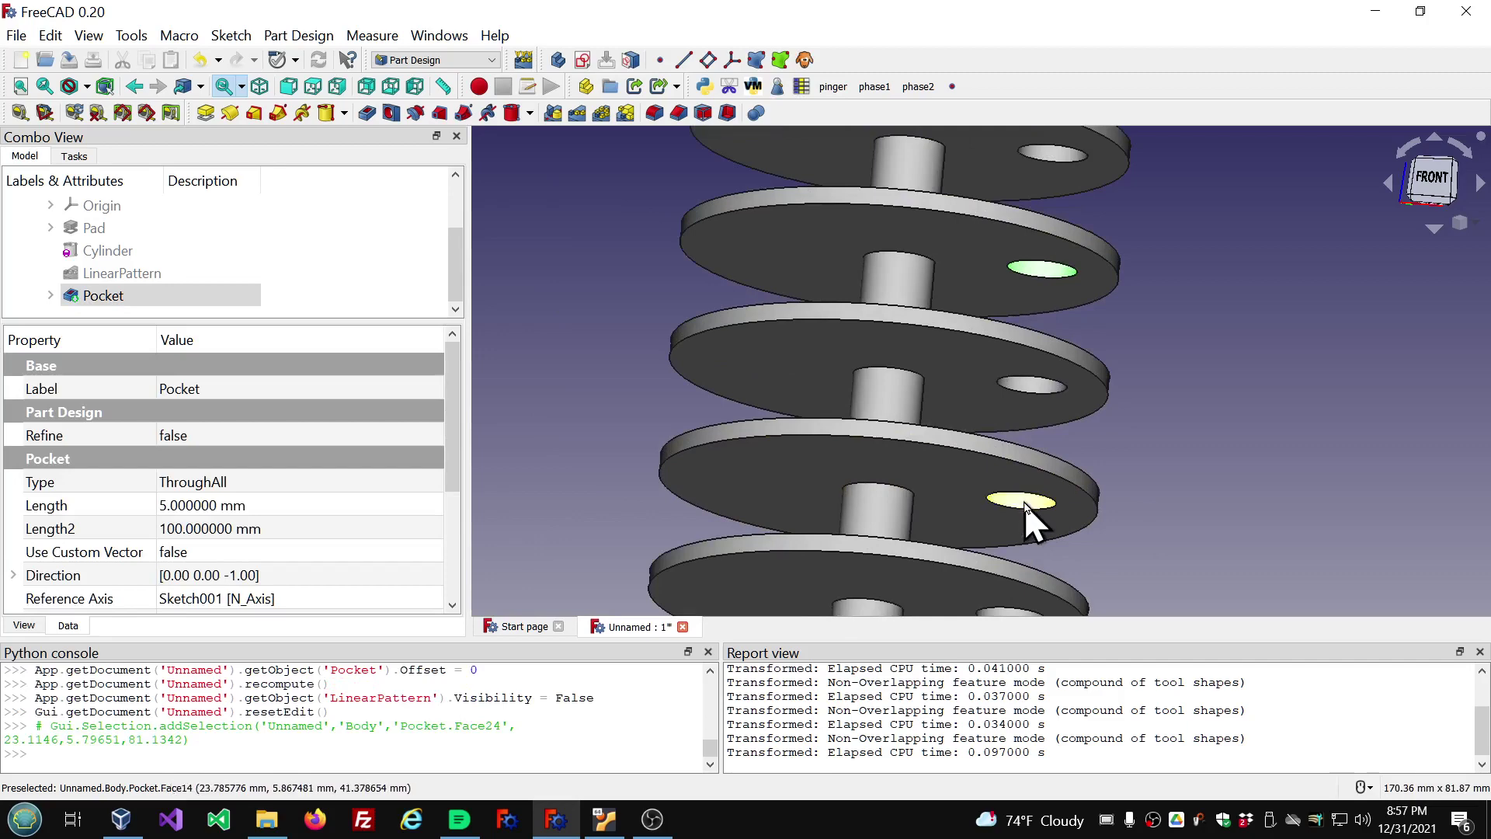
{"action": "left_click", "coordinate": [1024, 502]}
{"action": "scroll", "coordinate": [1124, 446], "scroll_direction": "down", "scroll_amount": 4}
{"action": "middle_click_drag", "start_coordinate": [1227, 432], "coordinate": [1189, 424]}
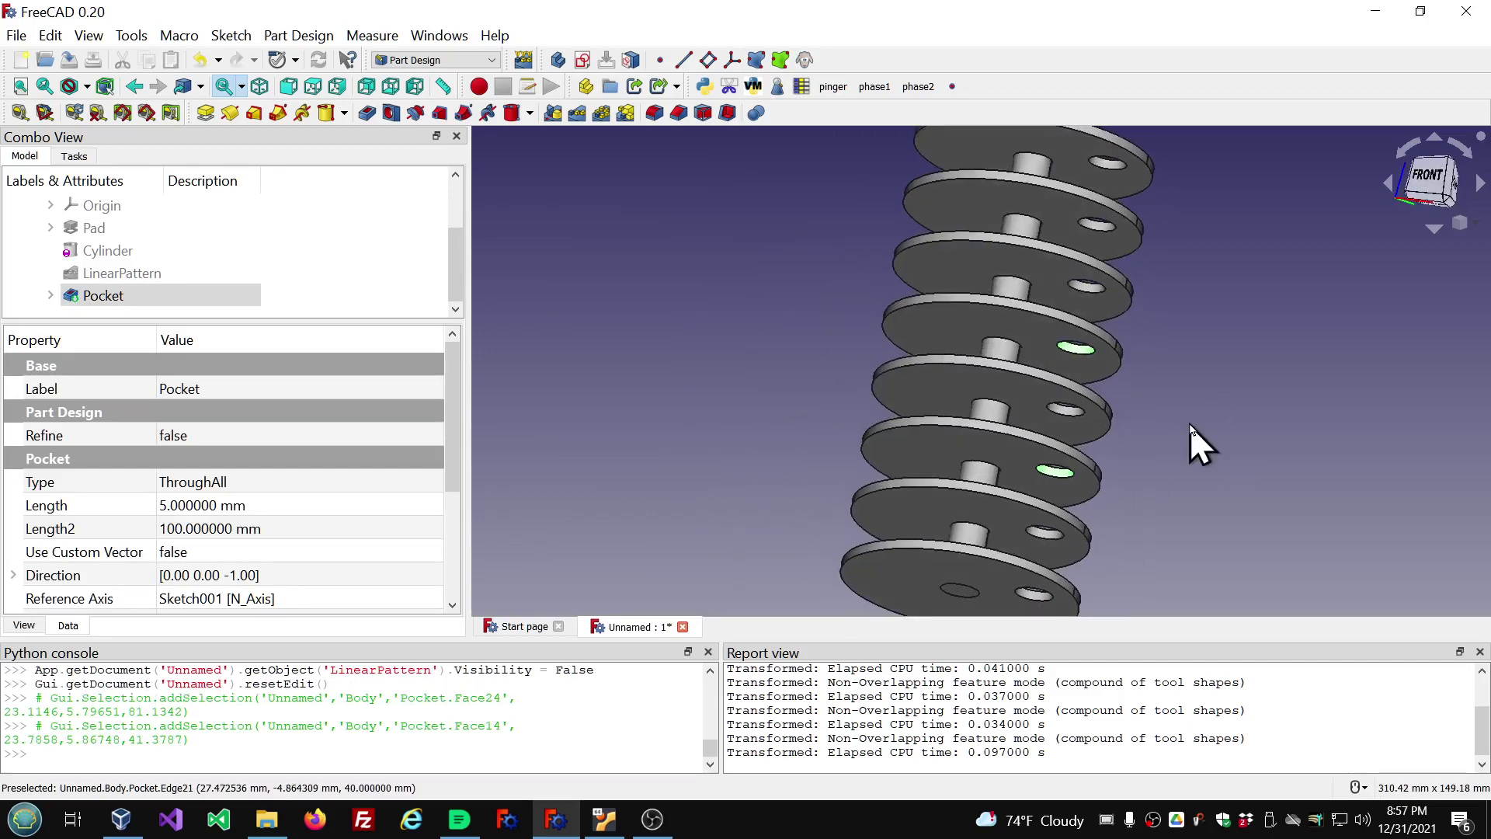
Run the Parametric_Defeaturing macro from Recent macros on the selected faces, then enlarge the model tree.
{"action": "scroll", "coordinate": [1189, 423], "scroll_direction": "down", "scroll_amount": 3}
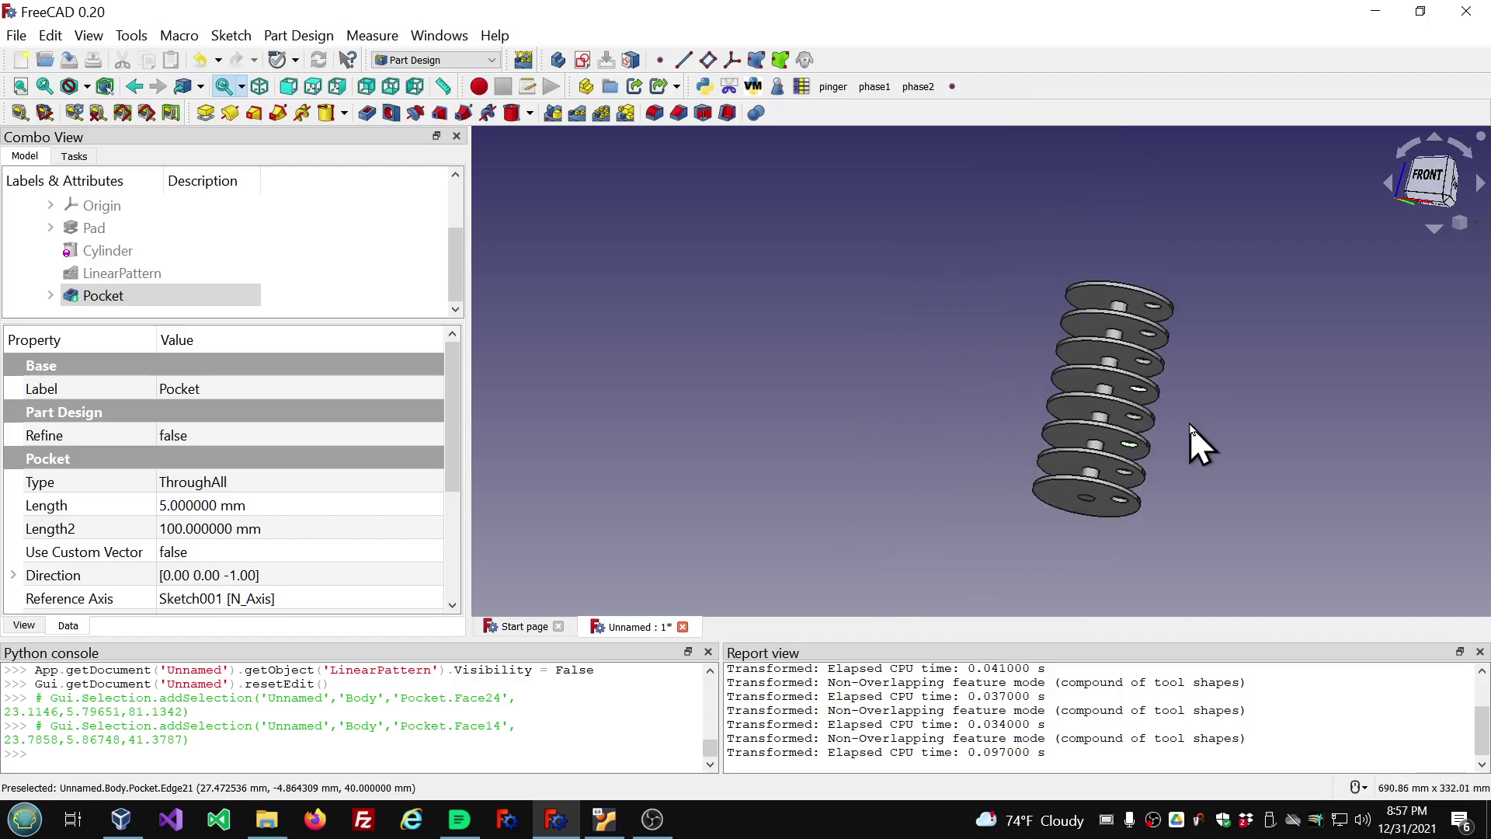
{"action": "left_click", "coordinate": [180, 36]}
{"action": "mouse_move", "coordinate": [233, 134]}
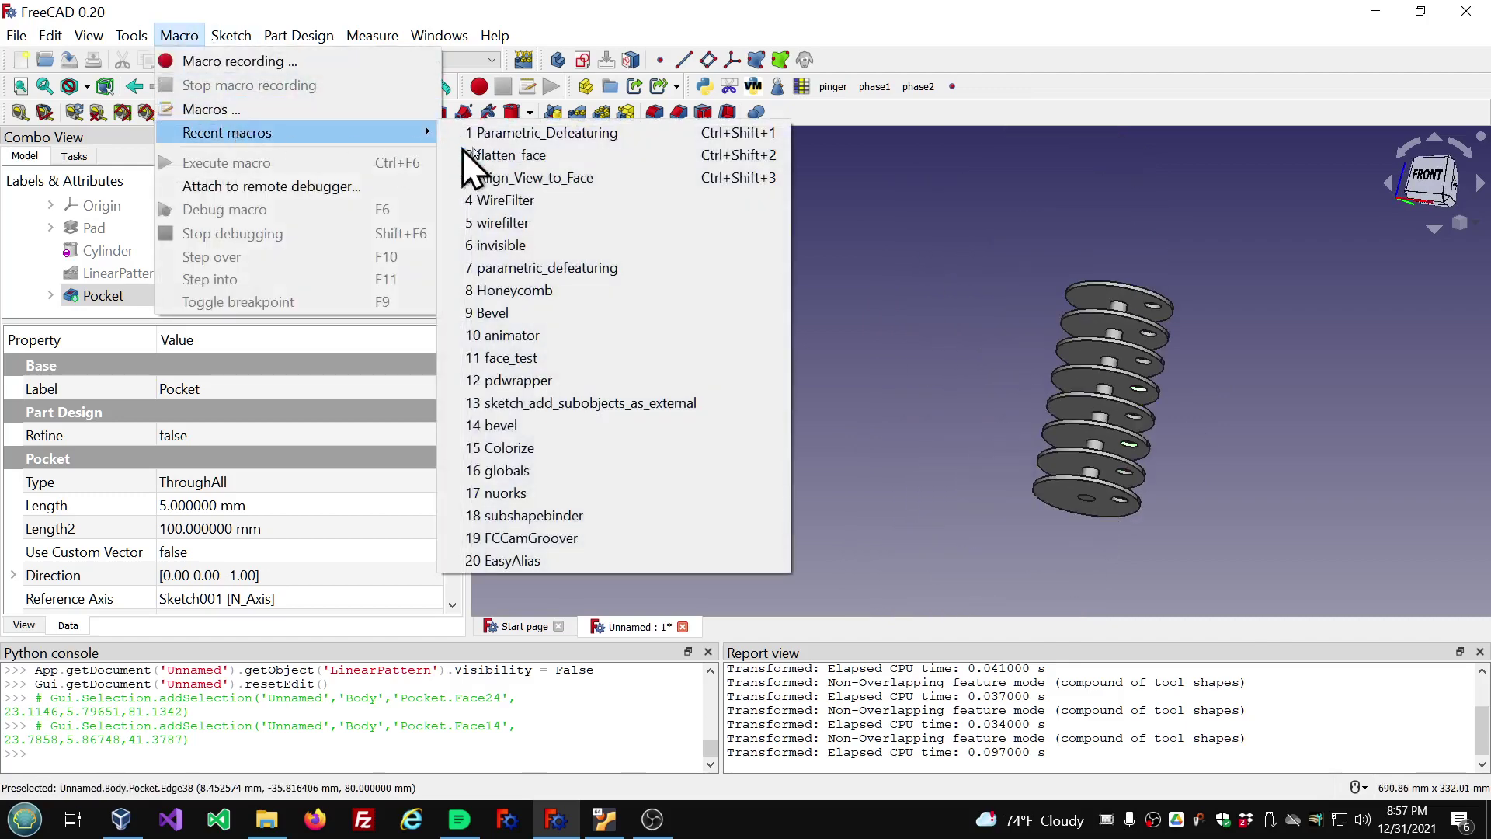
{"action": "left_click", "coordinate": [503, 138]}
{"action": "scroll", "coordinate": [875, 332], "scroll_direction": "up", "scroll_amount": 5}
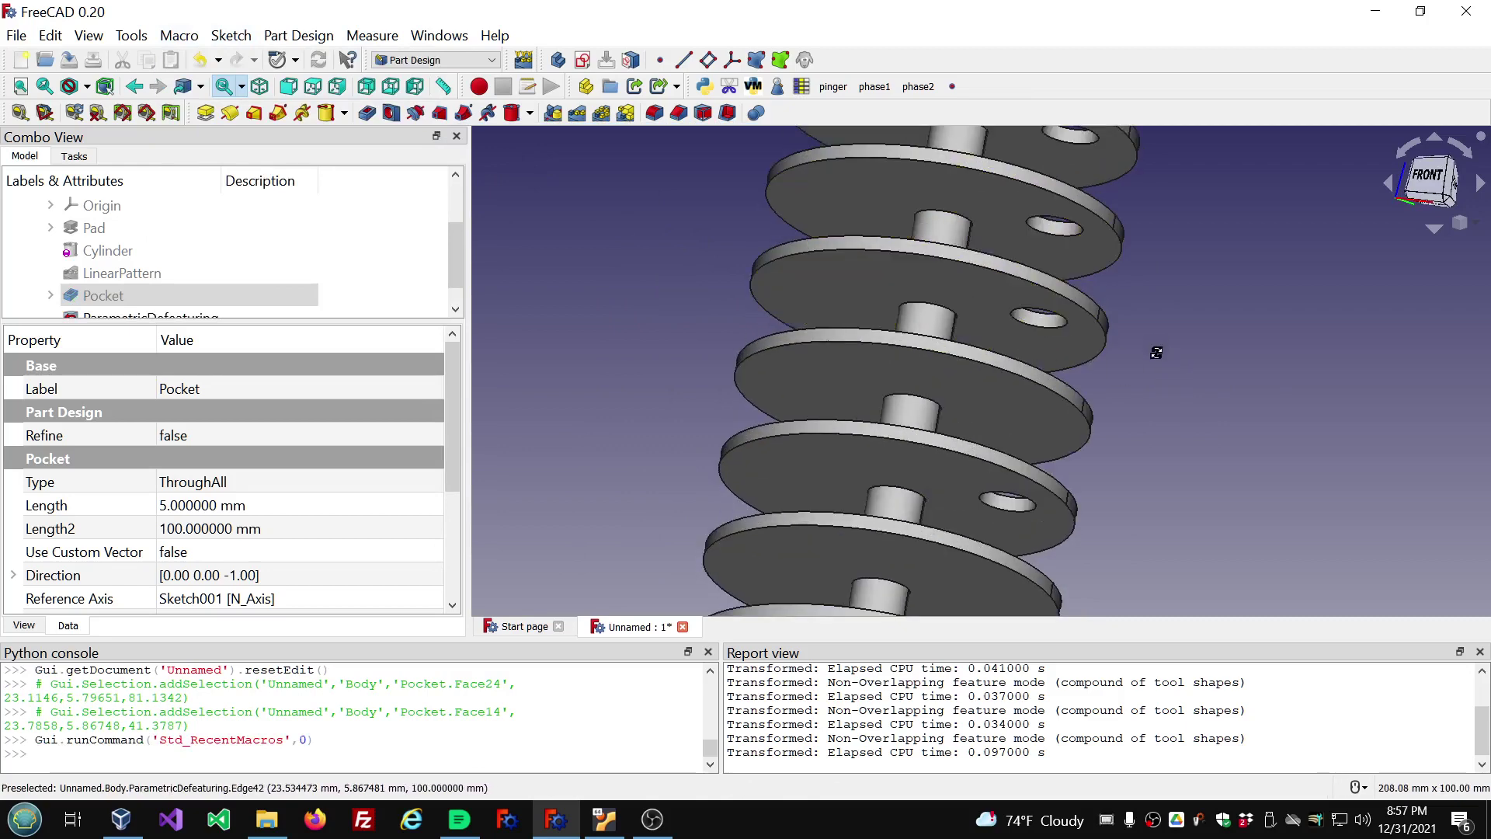
{"action": "mouse_move", "coordinate": [1155, 353]}
{"action": "middle_mouse_down"}
{"action": "mouse_move", "coordinate": [1144, 366]}
{"action": "mouse_move", "coordinate": [1150, 308]}
{"action": "mouse_move", "coordinate": [1131, 349]}
{"action": "middle_mouse_up"}
{"action": "scroll", "coordinate": [1132, 349], "scroll_direction": "down", "scroll_amount": 3}
{"action": "middle_click_drag", "start_coordinate": [1184, 392], "coordinate": [1160, 400]}
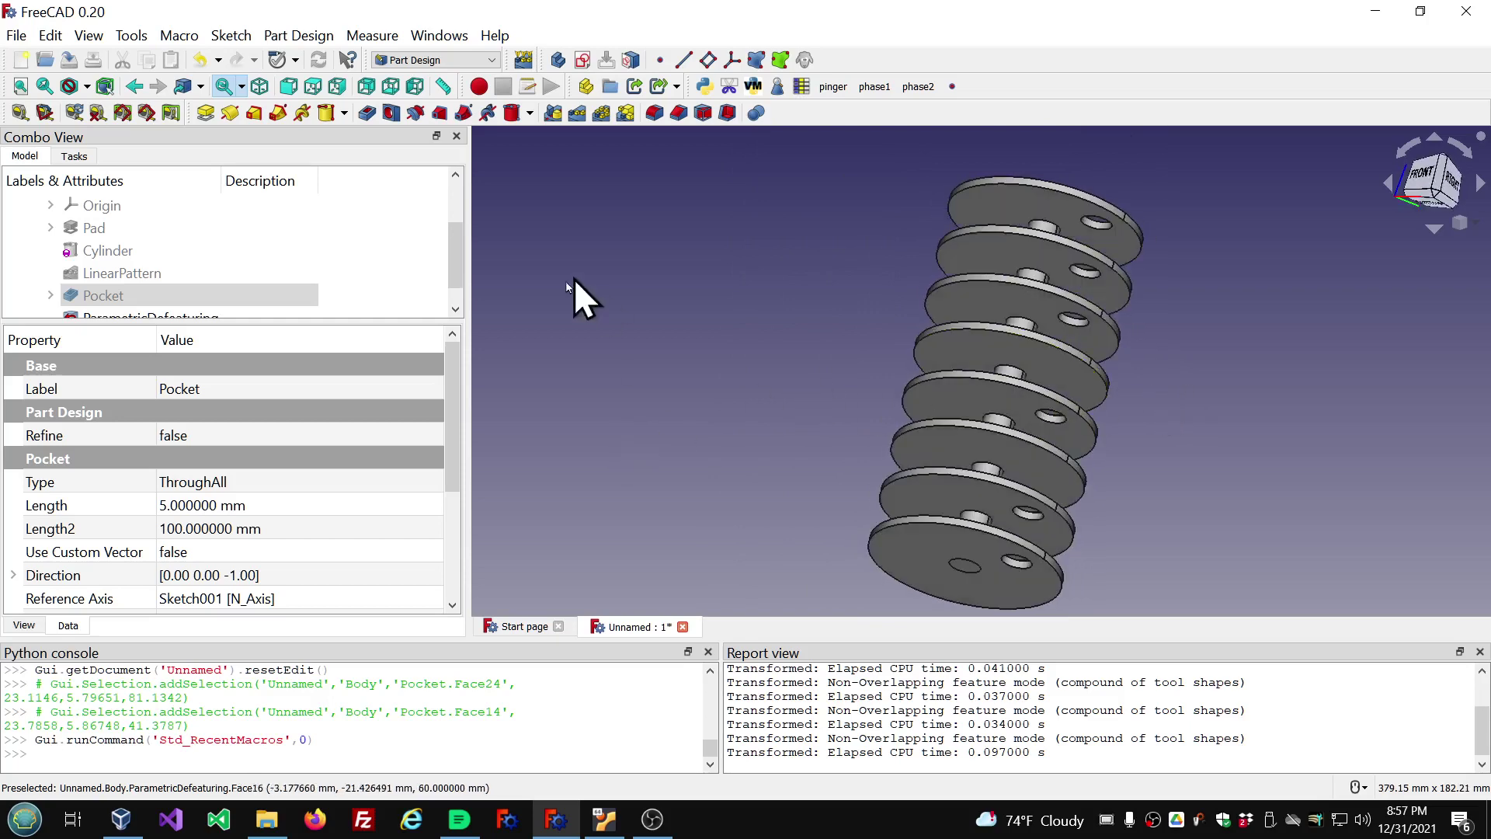
{"action": "scroll", "coordinate": [372, 247], "scroll_direction": "down", "scroll_amount": 1}
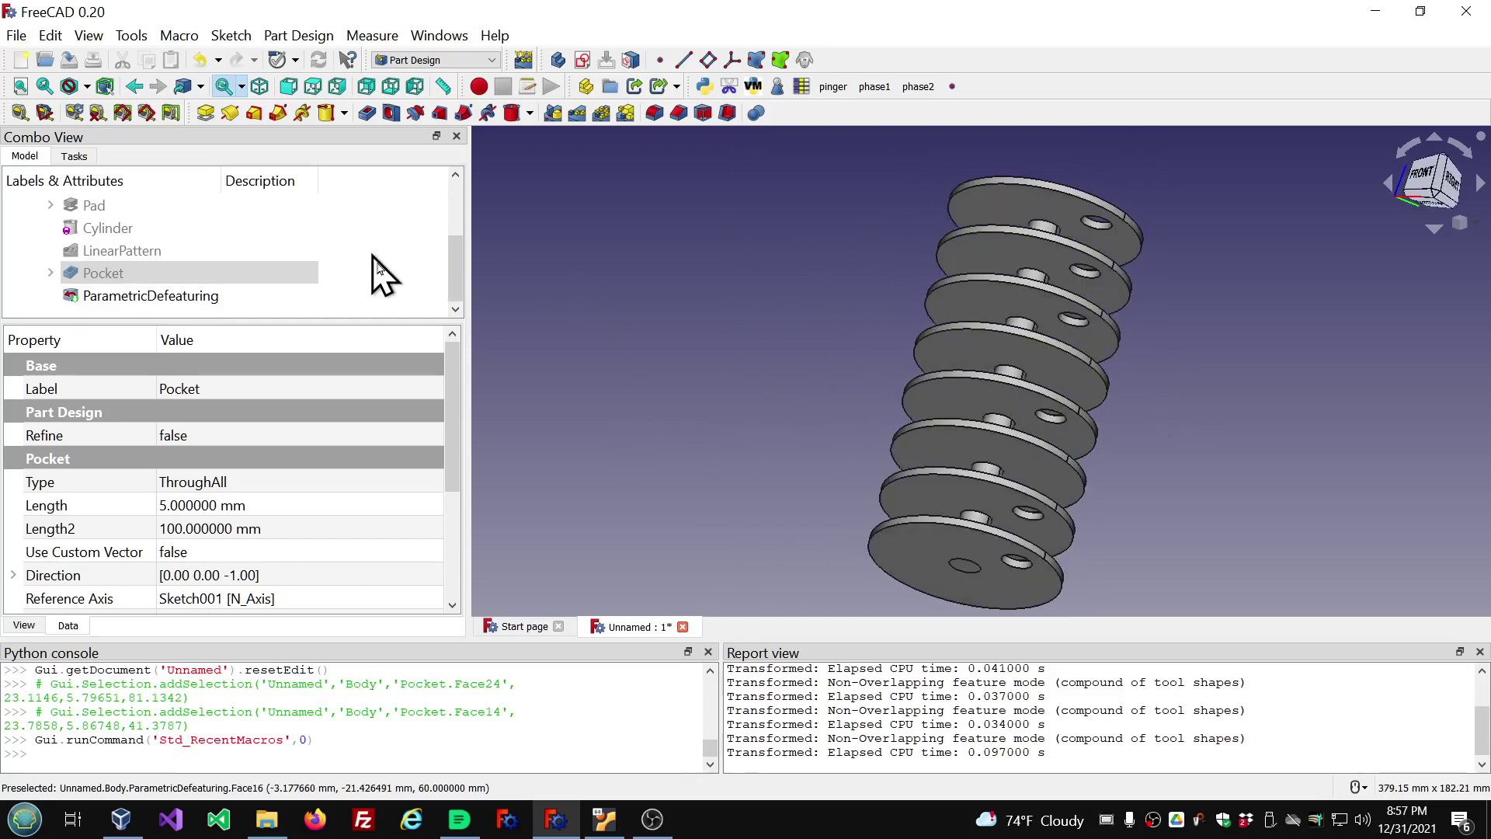
{"action": "left_click_drag", "start_coordinate": [398, 320], "coordinate": [380, 429]}
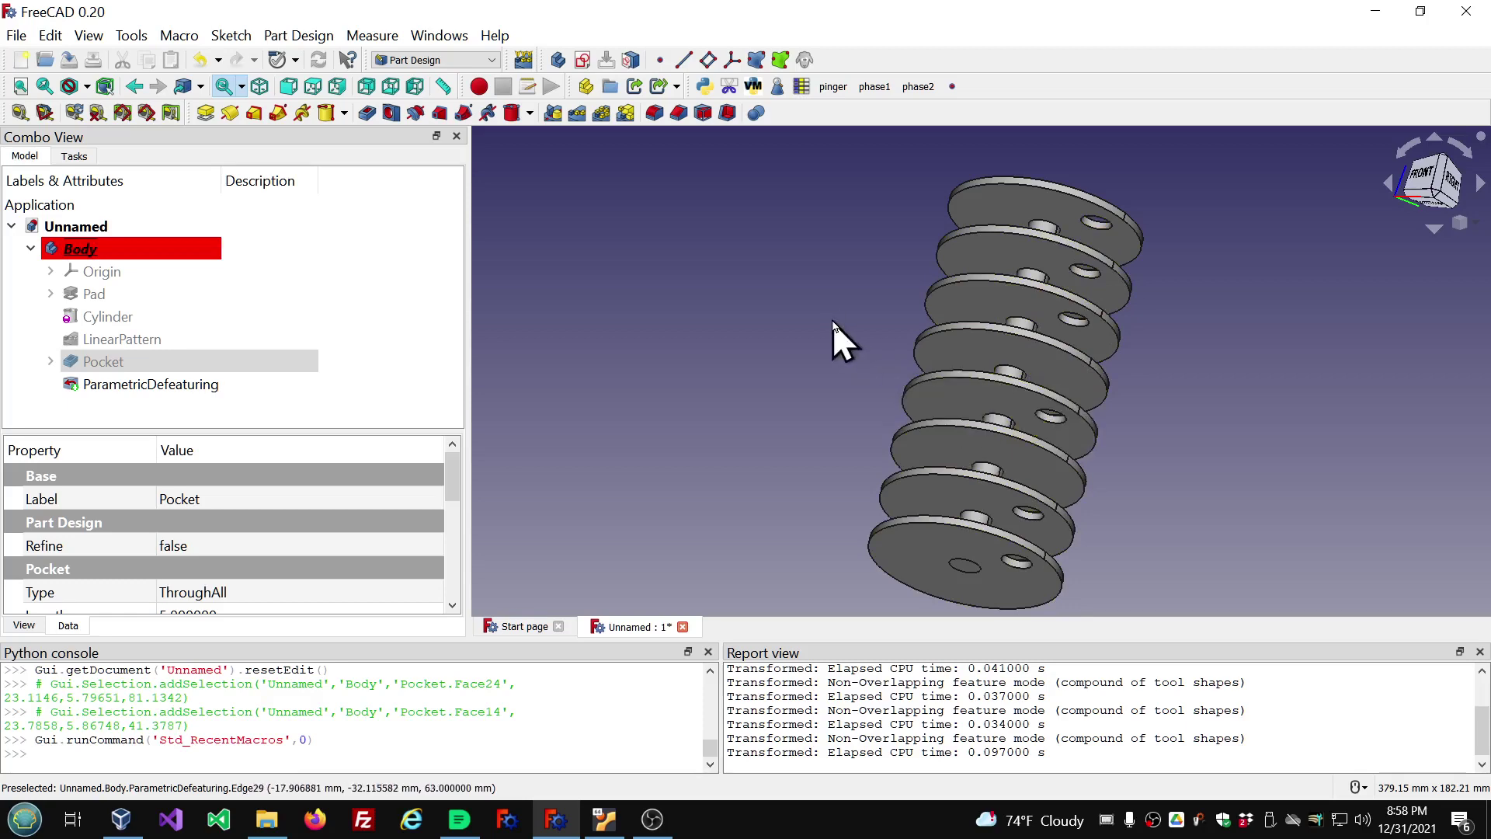
Orbit the stack upright, pick the top disc's boss faces, then clear the selection.
{"action": "mouse_move", "coordinate": [833, 320]}
{"action": "middle_mouse_down"}
{"action": "mouse_move", "coordinate": [832, 342]}
{"action": "mouse_move", "coordinate": [872, 325]}
{"action": "mouse_move", "coordinate": [839, 334]}
{"action": "middle_mouse_up"}
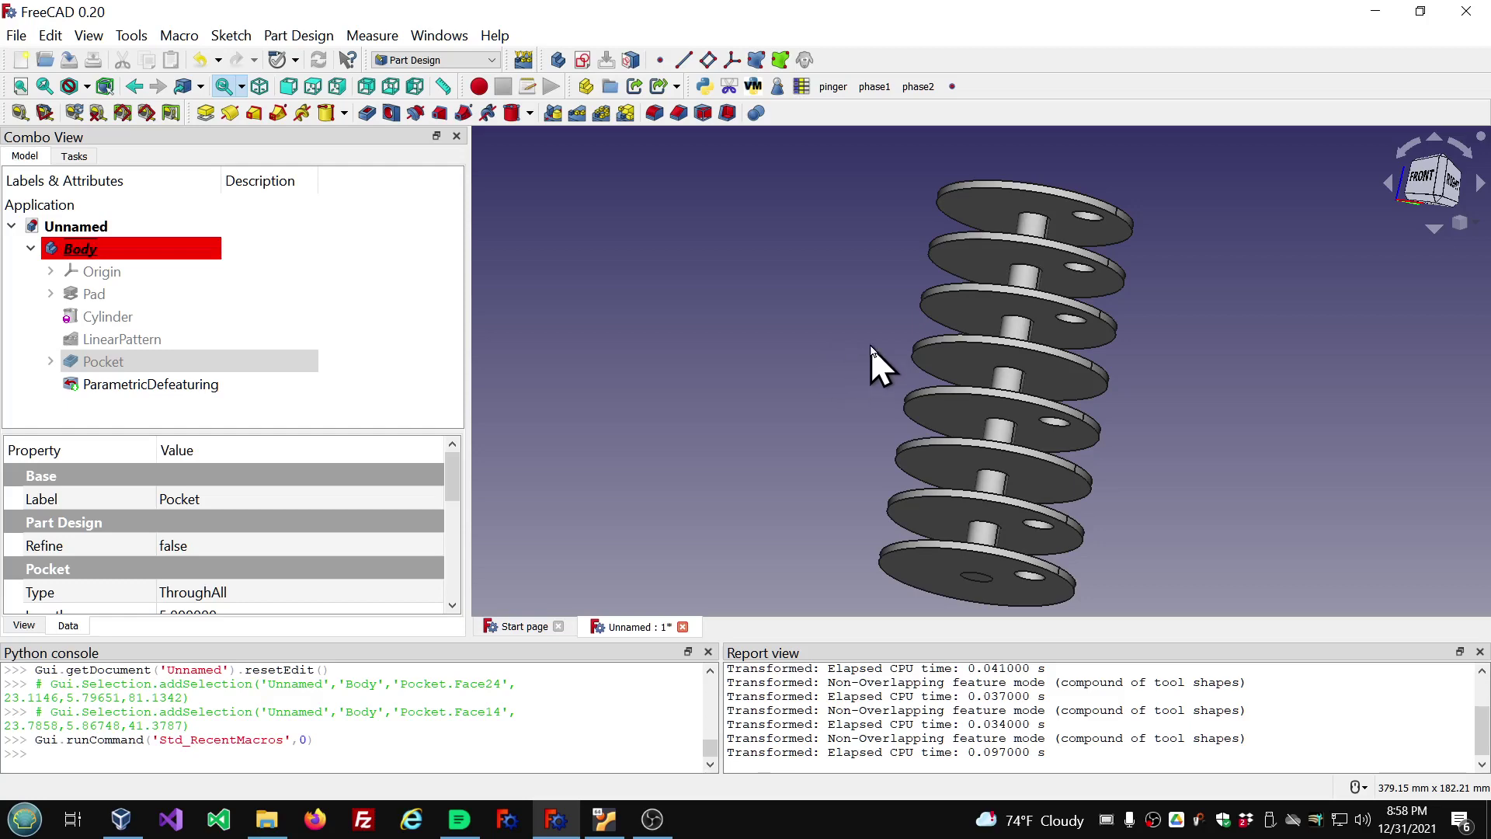
{"action": "middle_click_drag", "start_coordinate": [869, 347], "coordinate": [924, 346]}
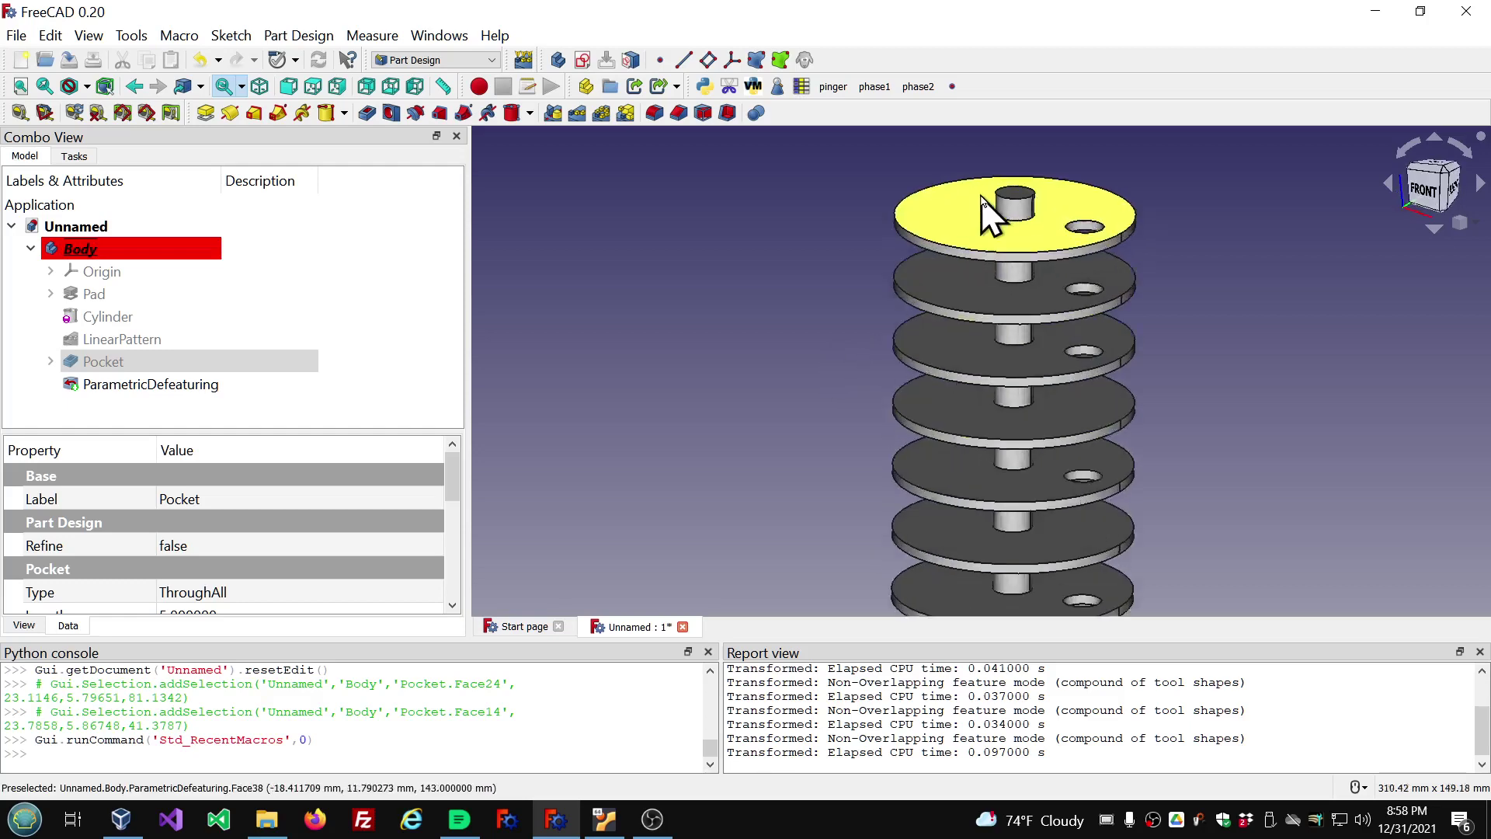
{"action": "scroll", "coordinate": [1009, 218], "scroll_direction": "up", "scroll_amount": 5}
{"action": "left_click", "coordinate": [1072, 241]}
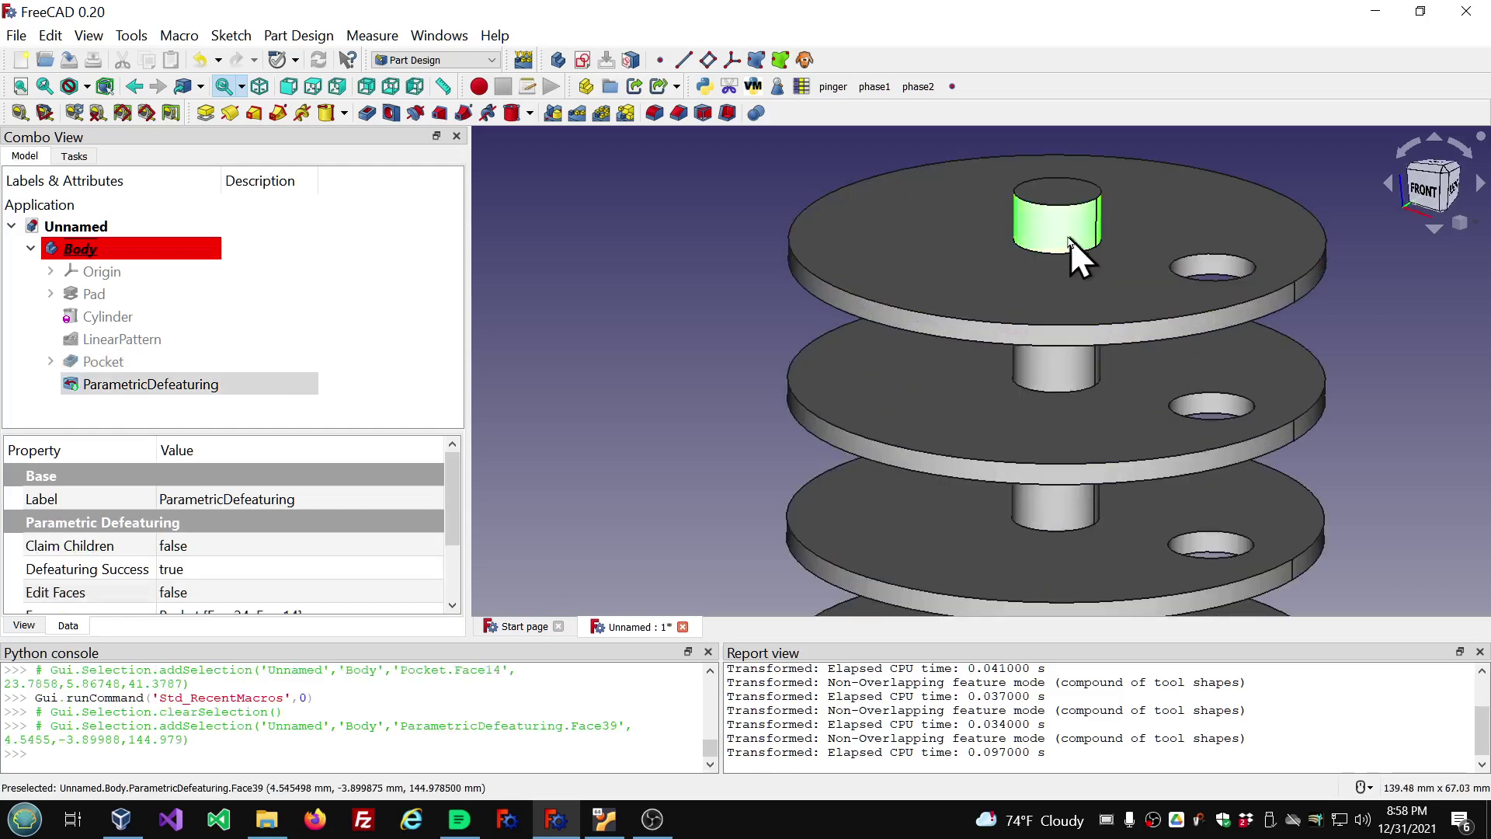
{"action": "left_click", "coordinate": [1055, 193], "text": "ctrl"}
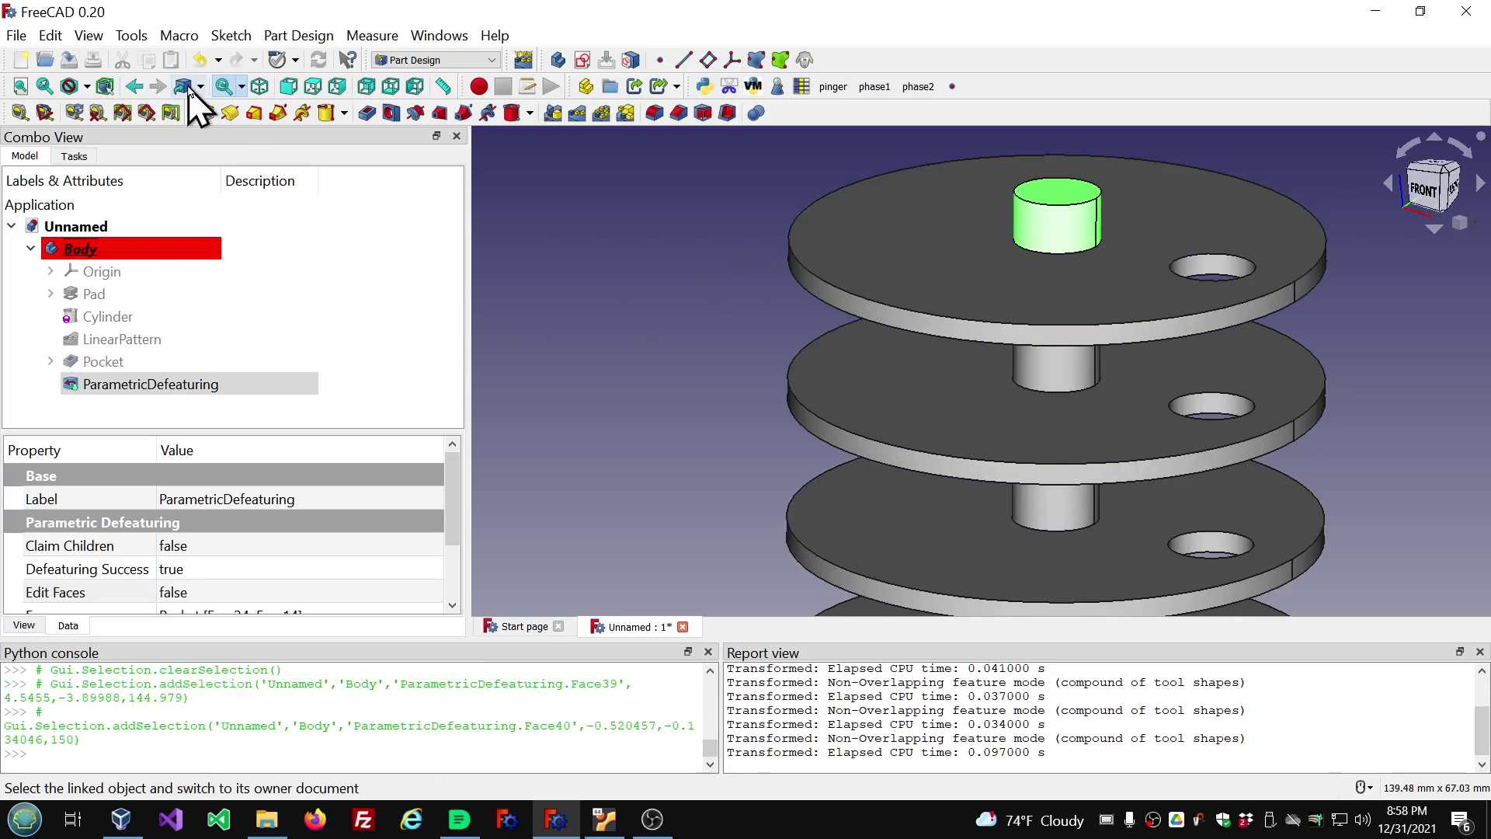
{"action": "left_click", "coordinate": [526, 373]}
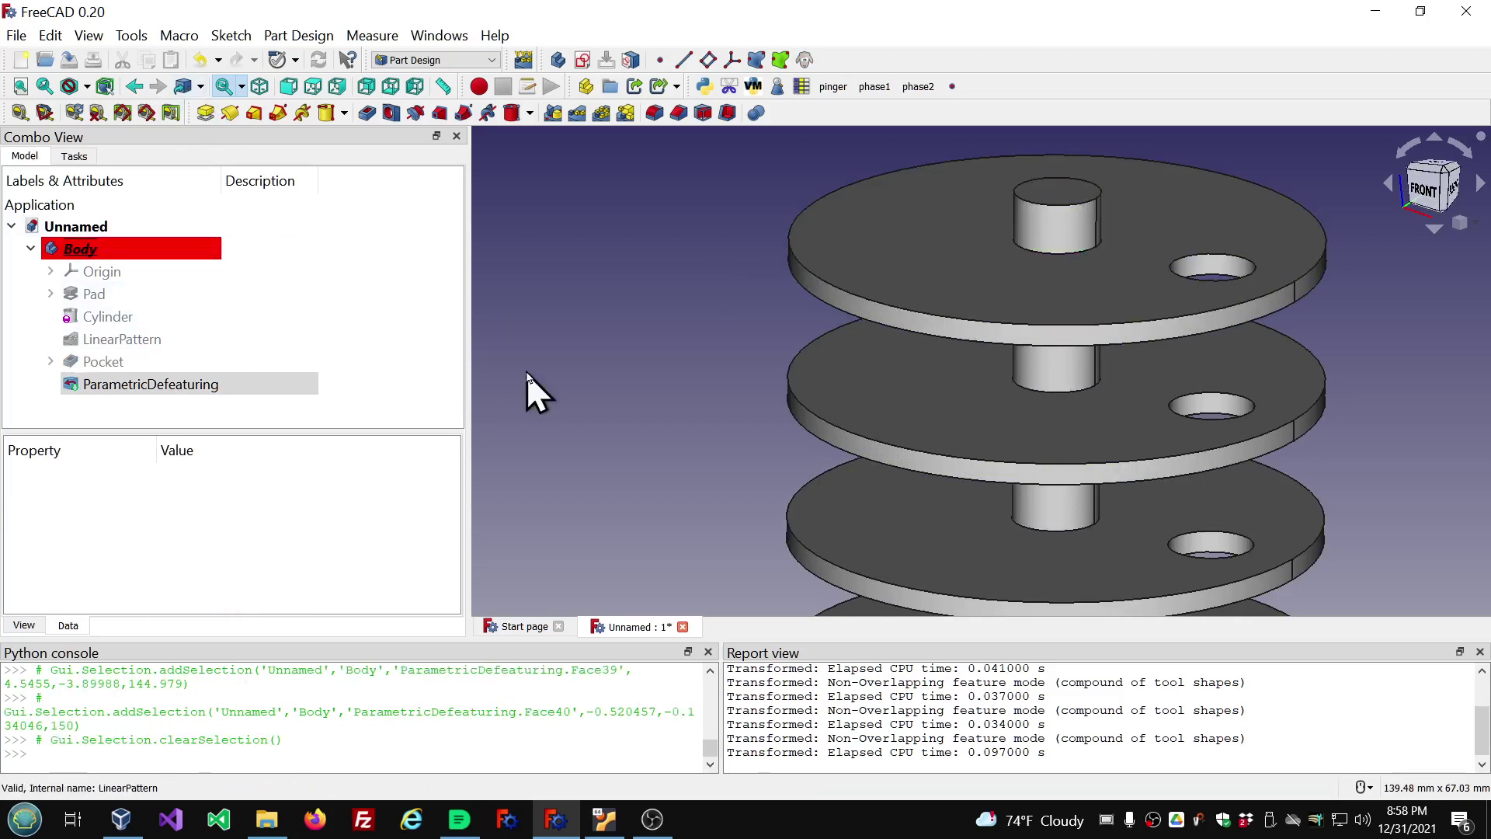
Select ParametricDefeaturing and set its Edit Faces property to True.
{"action": "left_click", "coordinate": [155, 386]}
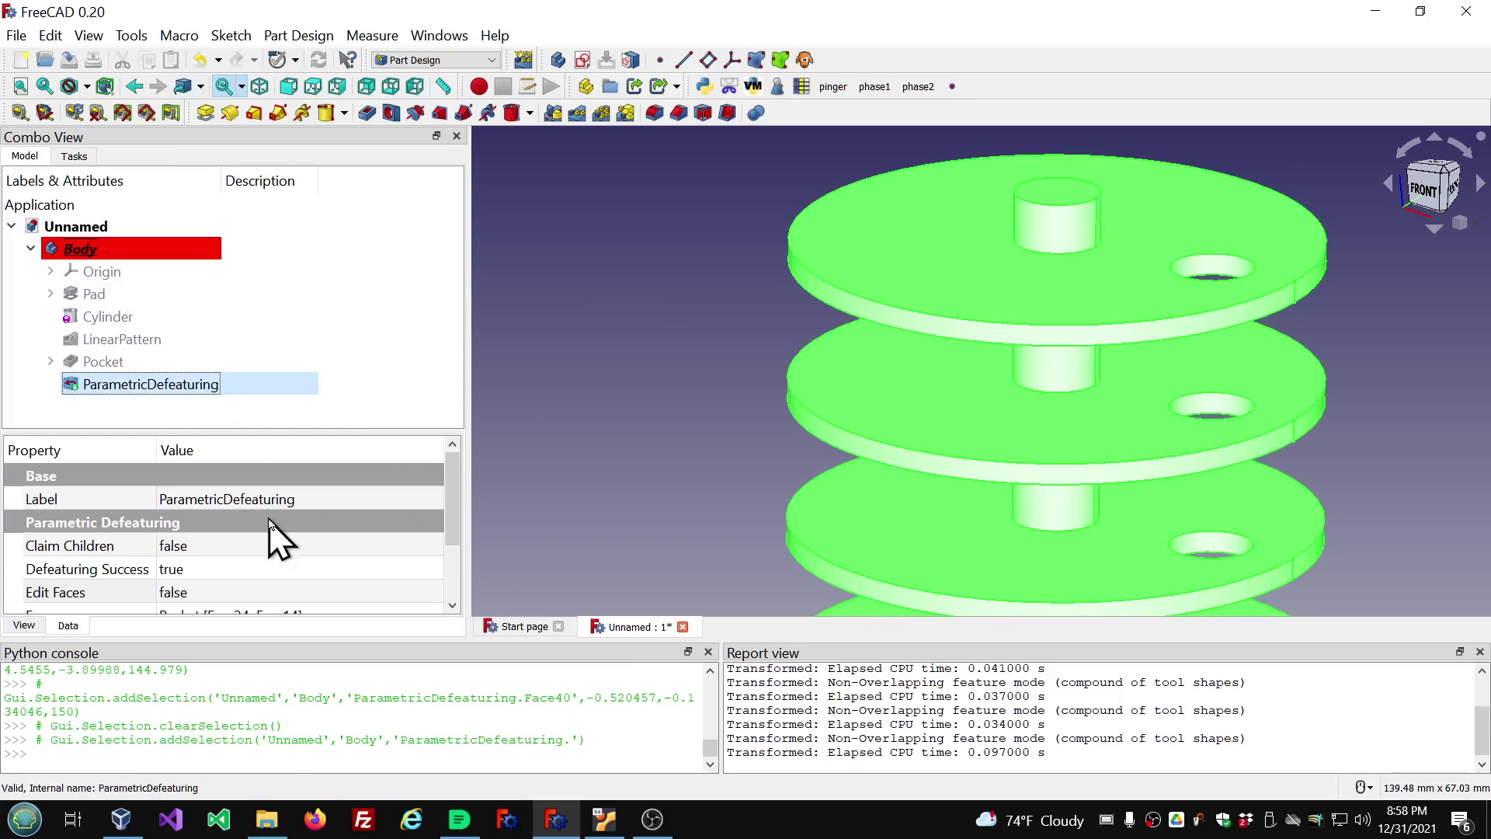
{"action": "scroll", "coordinate": [272, 536], "scroll_direction": "down", "scroll_amount": 1}
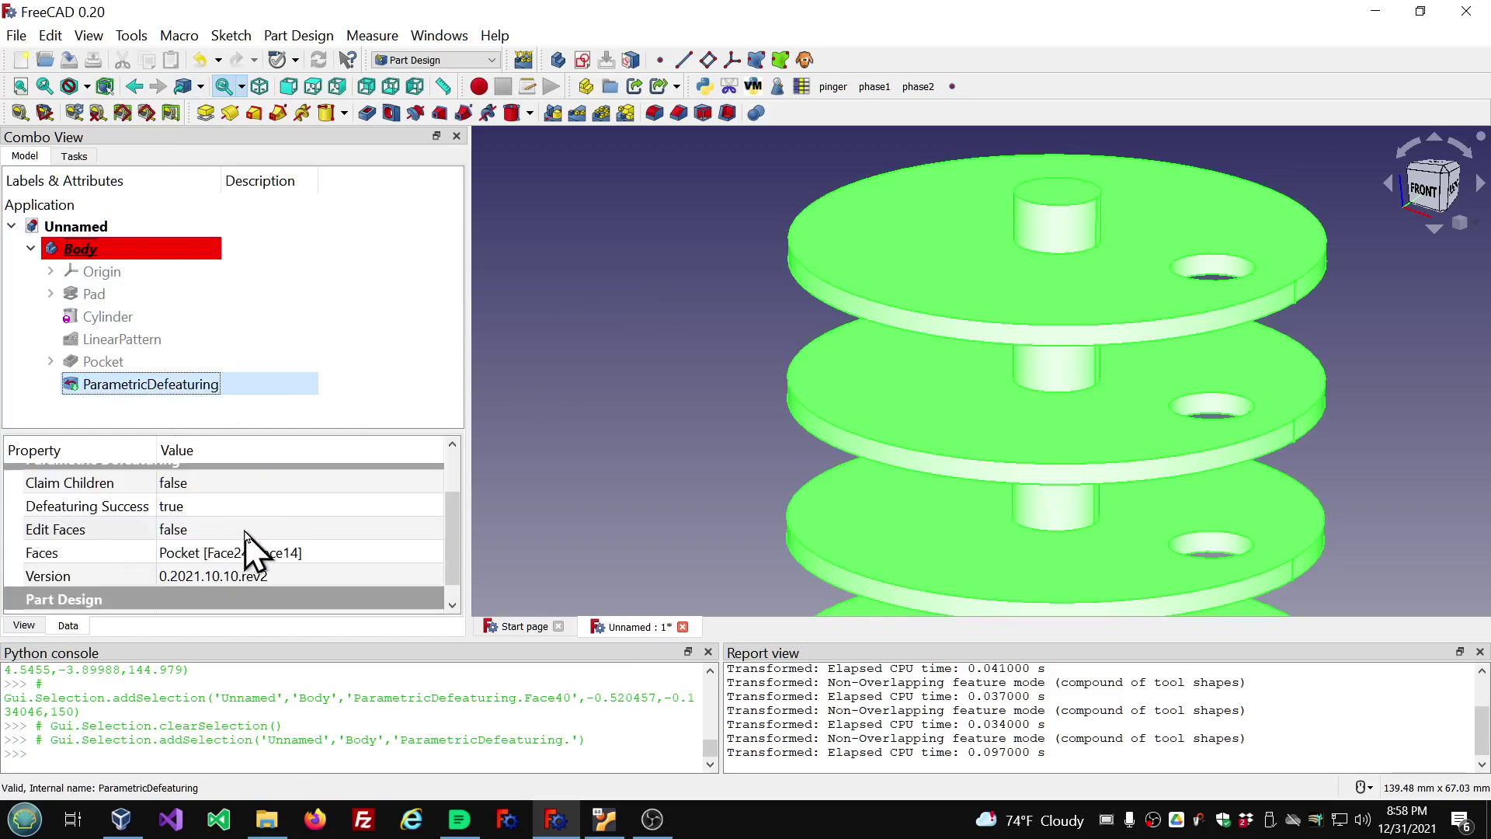
{"action": "left_click", "coordinate": [246, 531]}
{"action": "scroll", "coordinate": [245, 531], "scroll_direction": "down", "scroll_amount": 1}
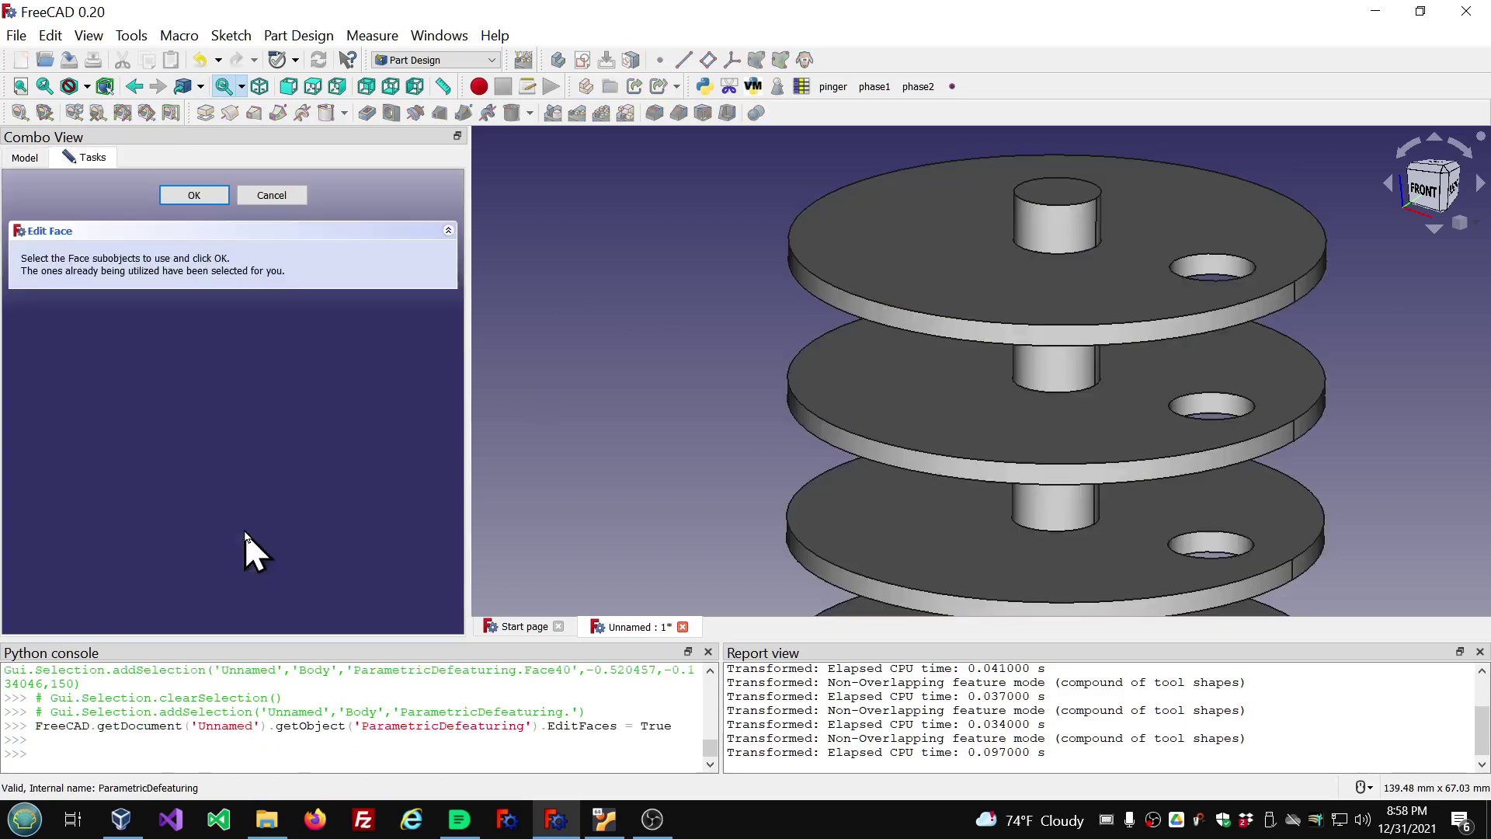
Add the top boss's side and top faces to the defeaturing and confirm.
{"action": "scroll", "coordinate": [623, 361], "scroll_direction": "down", "scroll_amount": 2}
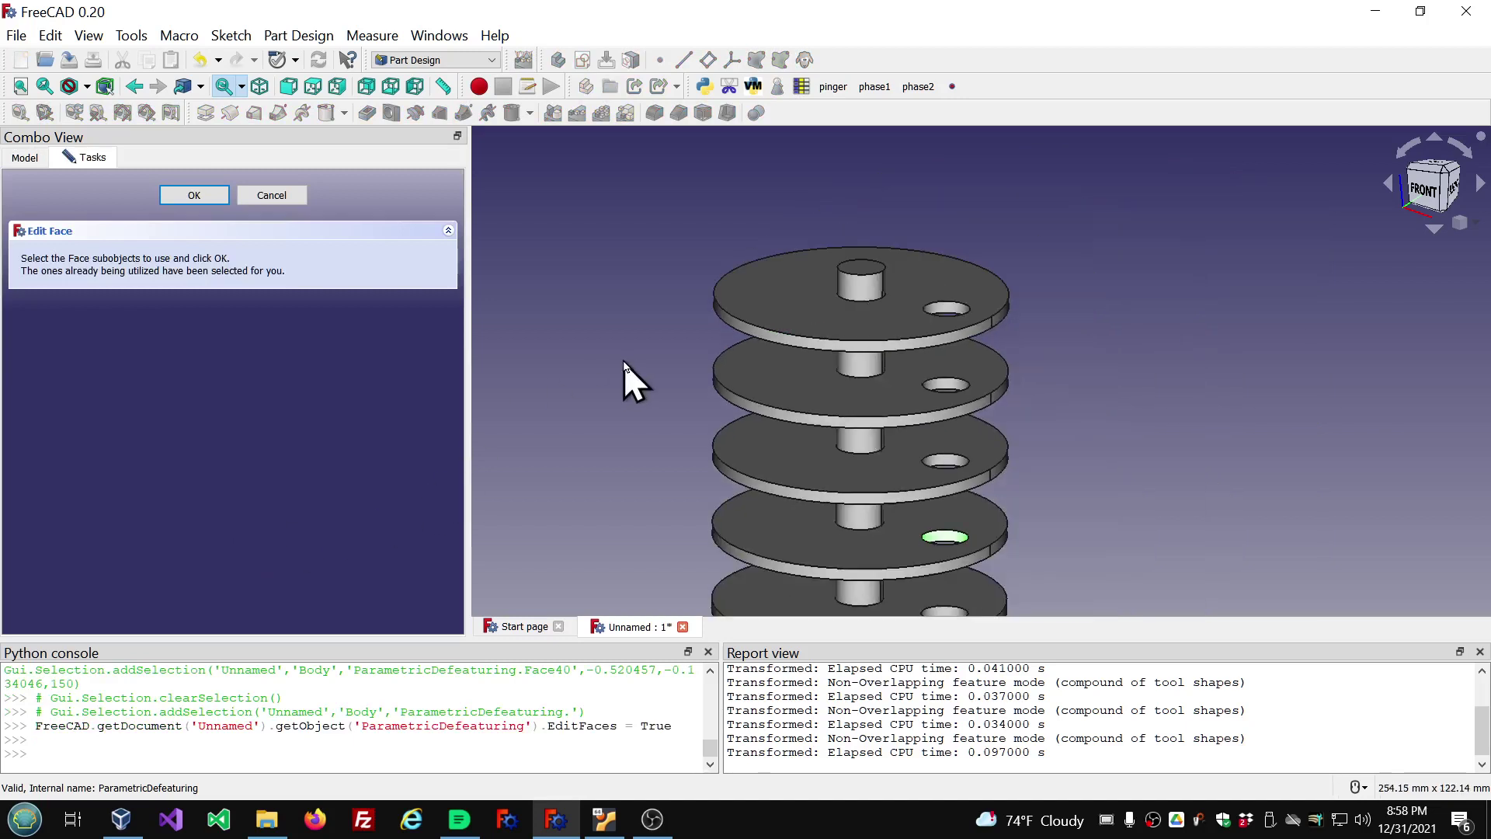
{"action": "scroll", "coordinate": [623, 361], "scroll_direction": "down", "scroll_amount": 2}
{"action": "scroll", "coordinate": [624, 350], "scroll_direction": "up", "scroll_amount": 2}
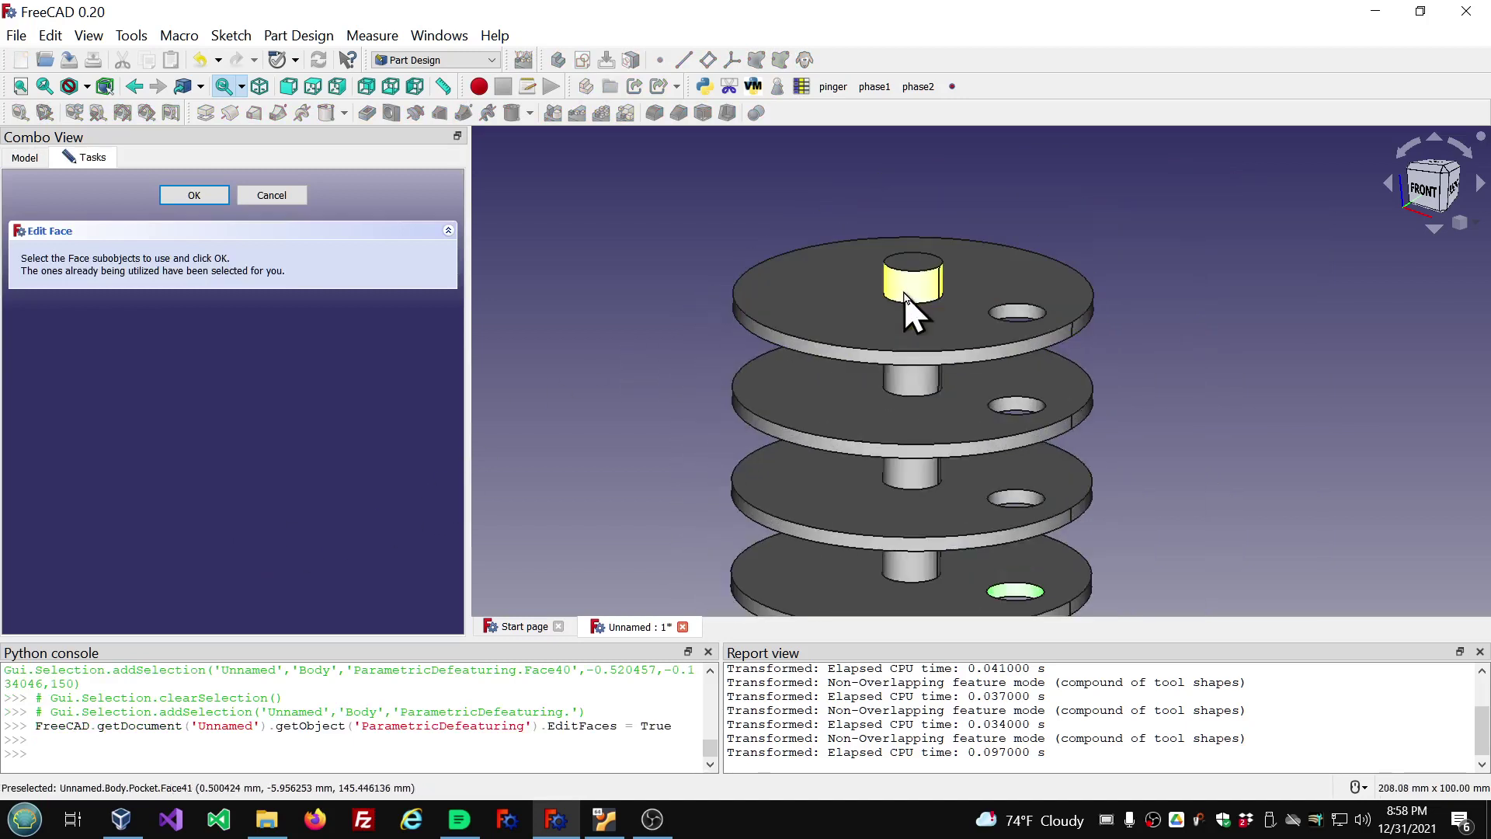
{"action": "left_click", "coordinate": [913, 269]}
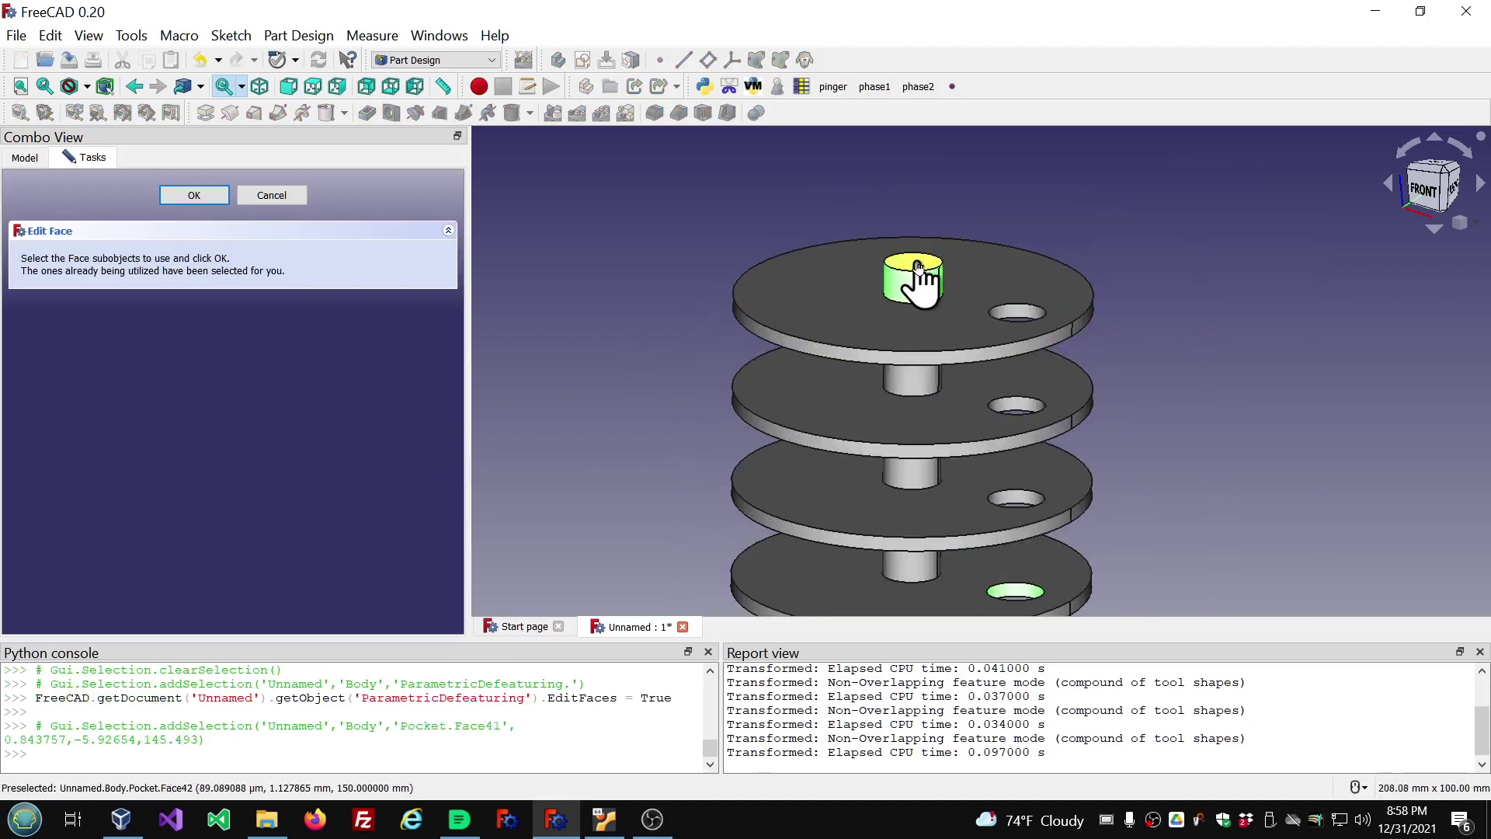
{"action": "left_click", "coordinate": [914, 264]}
{"action": "middle_click_drag", "start_coordinate": [632, 266], "coordinate": [608, 314]}
{"action": "scroll", "coordinate": [527, 268], "scroll_direction": "up", "scroll_amount": 1}
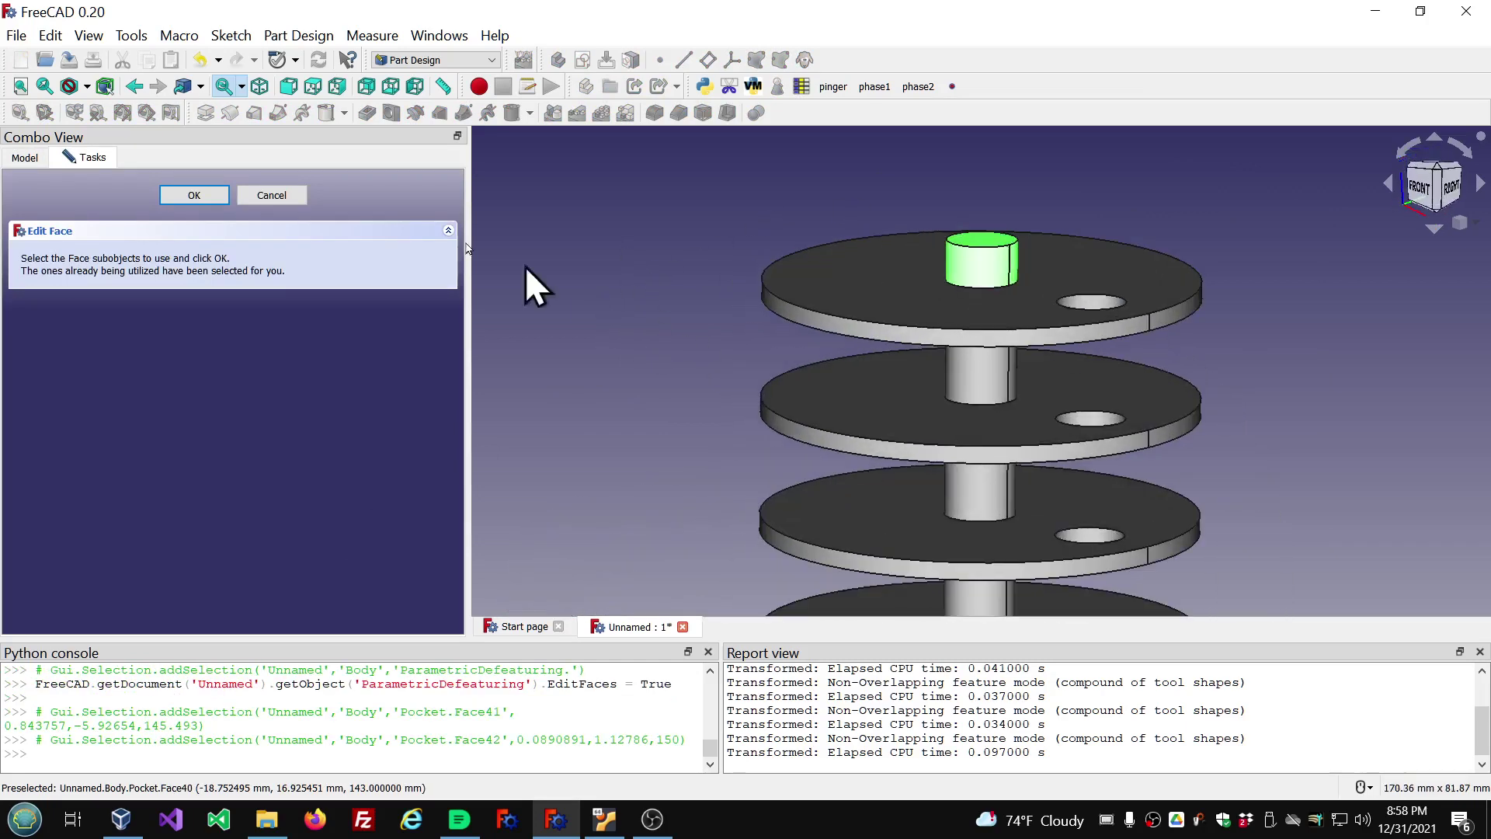
{"action": "left_click", "coordinate": [198, 196]}
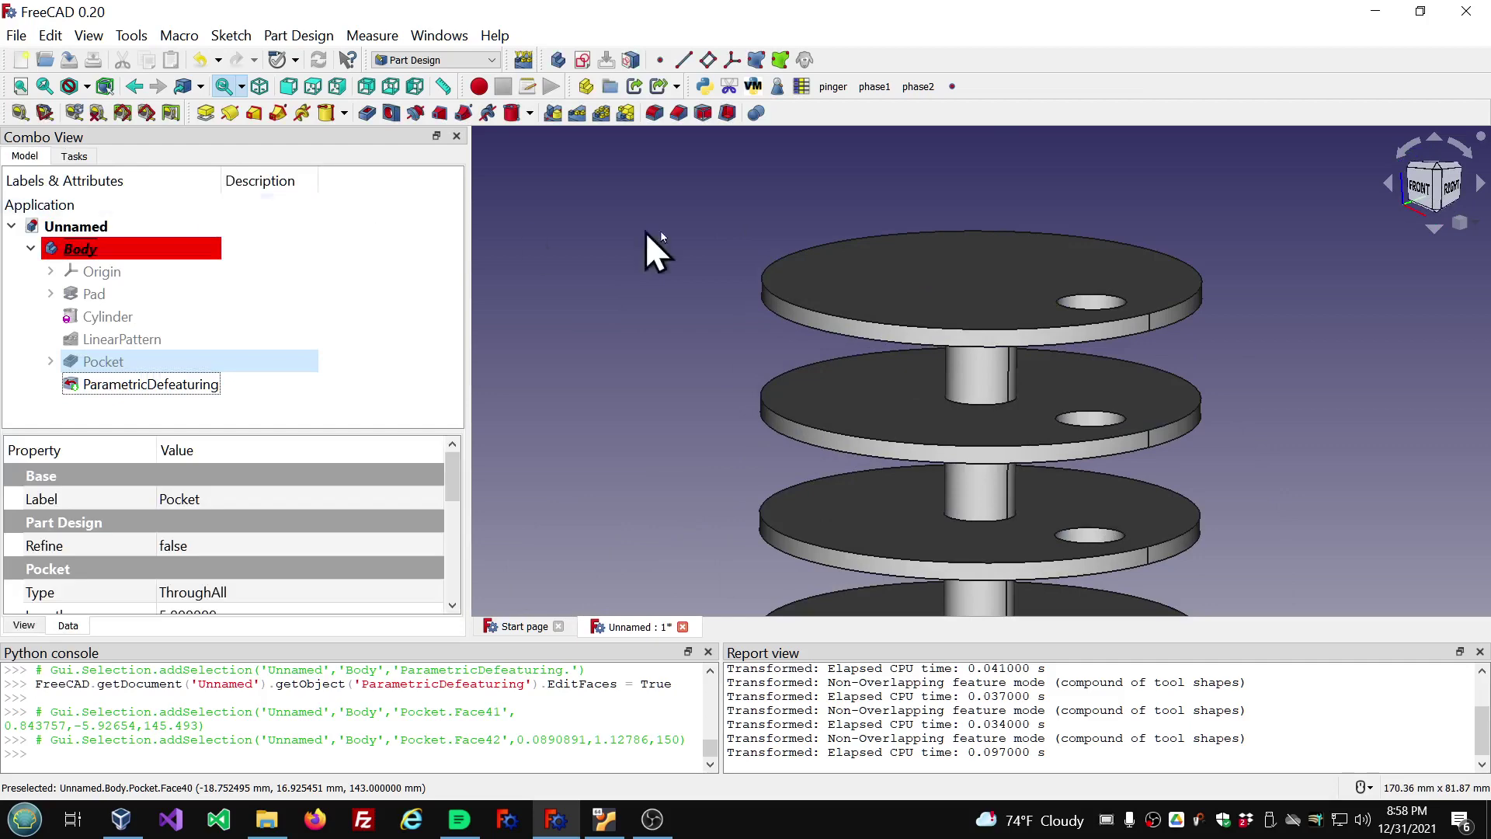
Orbit and zoom to inspect the holes on the stack's bottom face.
{"action": "scroll", "coordinate": [621, 226], "scroll_direction": "down", "scroll_amount": 4}
{"action": "scroll", "coordinate": [823, 283], "scroll_direction": "up", "scroll_amount": 5}
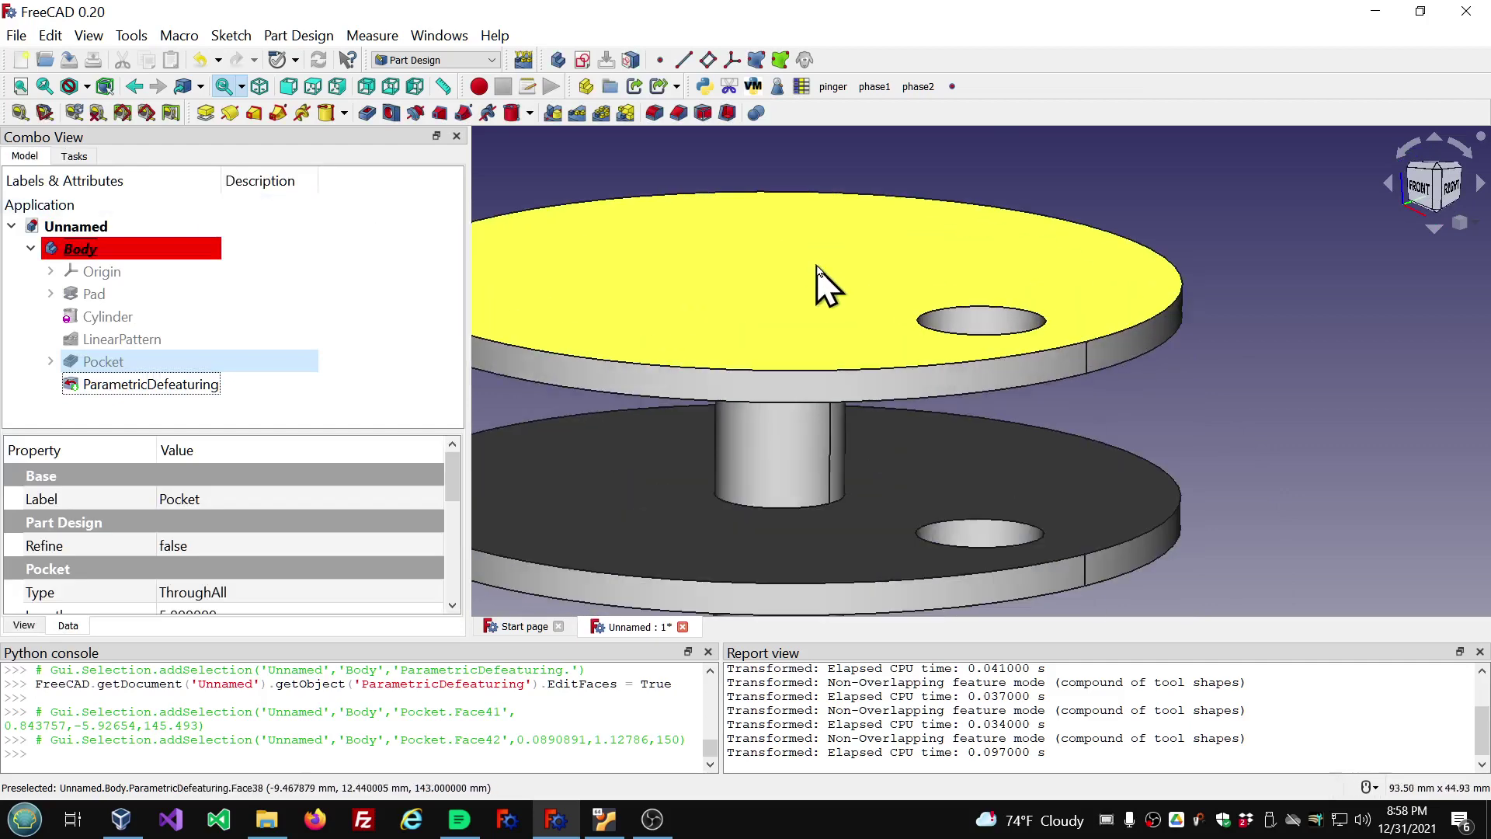
{"action": "scroll", "coordinate": [819, 288], "scroll_direction": "down", "scroll_amount": 1}
{"action": "middle_click_drag", "start_coordinate": [819, 288], "coordinate": [892, 291]}
{"action": "scroll", "coordinate": [765, 399], "scroll_direction": "down", "scroll_amount": 3}
{"action": "scroll", "coordinate": [745, 372], "scroll_direction": "up", "scroll_amount": 3}
{"action": "scroll", "coordinate": [985, 556], "scroll_direction": "up", "scroll_amount": 8}
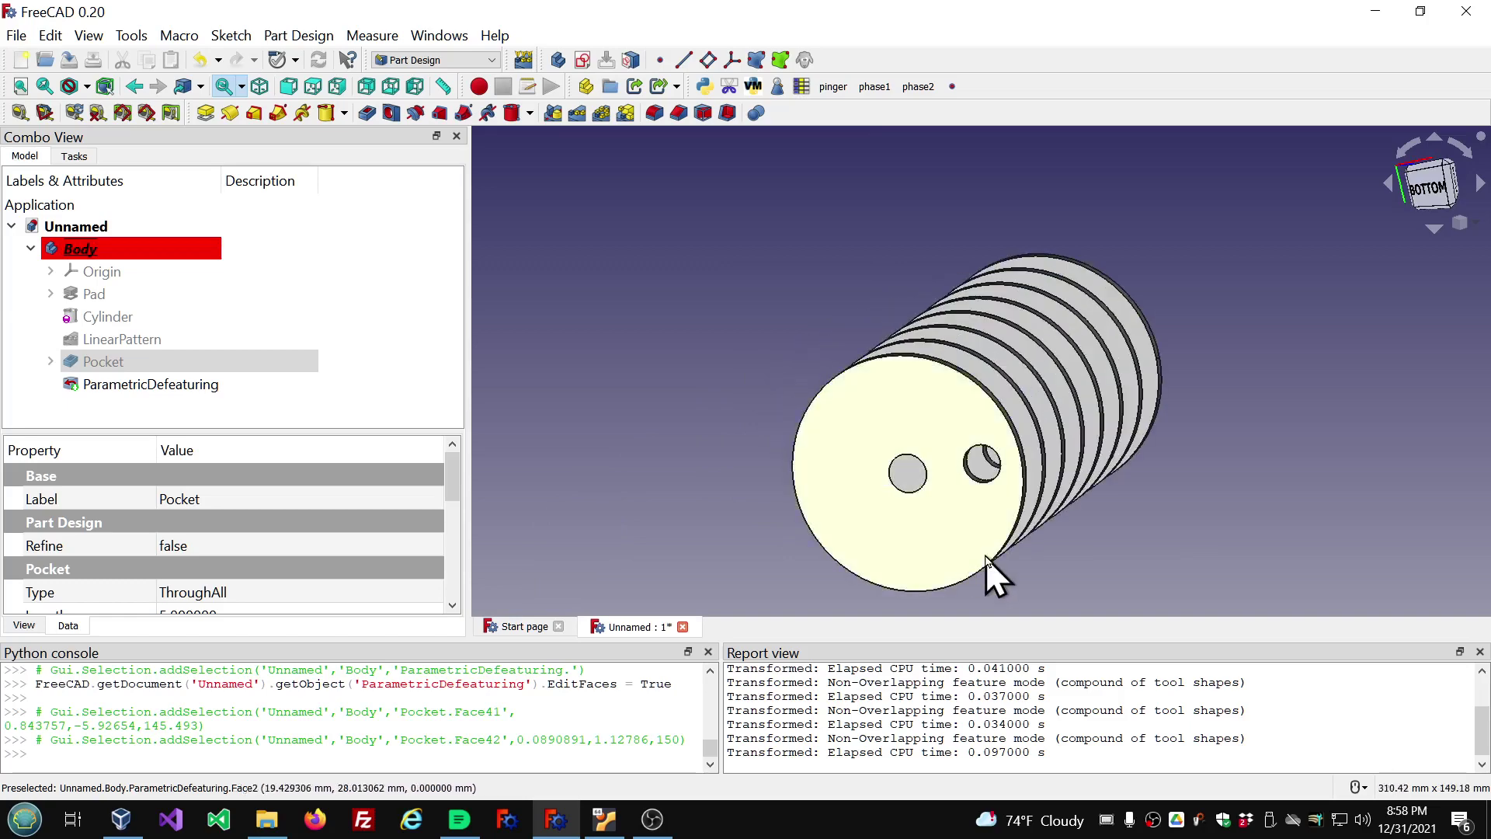
{"action": "middle_click_drag", "start_coordinate": [988, 523], "coordinate": [982, 520]}
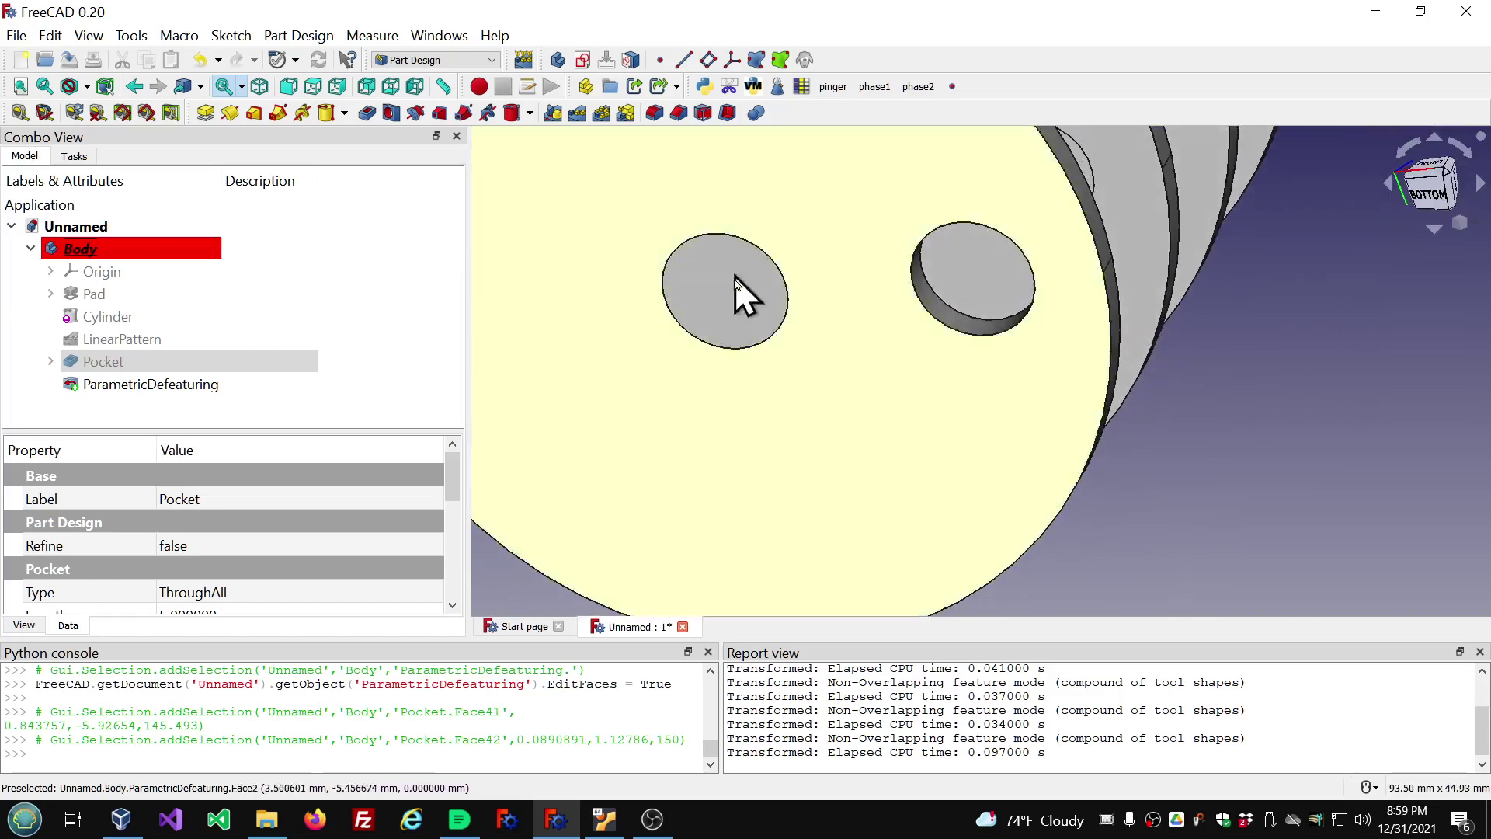
{"action": "middle_click_drag", "start_coordinate": [918, 416], "coordinate": [831, 389]}
{"action": "scroll", "coordinate": [947, 427], "scroll_direction": "down", "scroll_amount": 4}
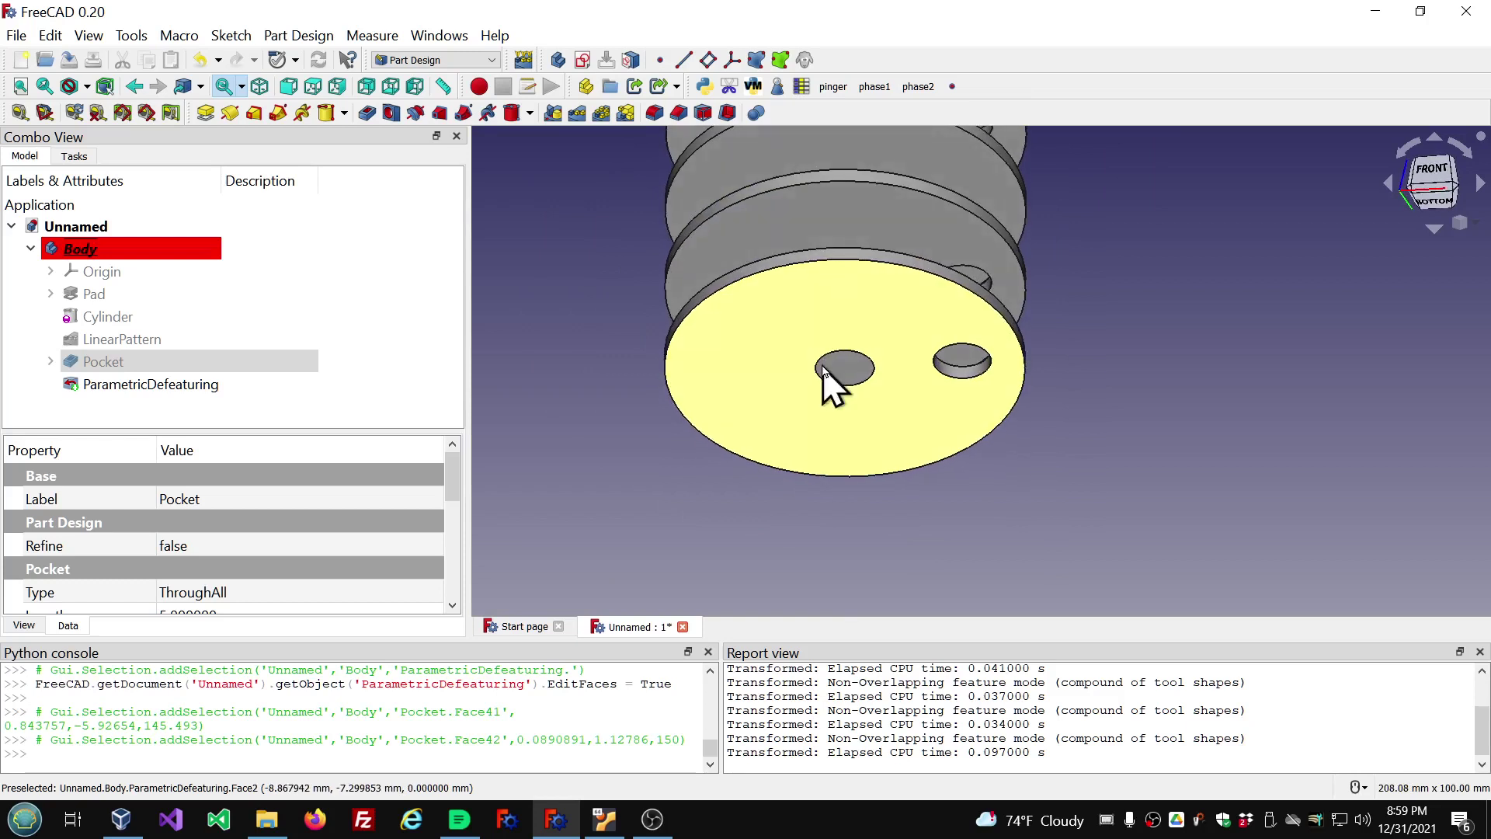
Reopen ParametricDefeaturing's face editing and add the bottom disc's left hole face.
{"action": "left_click", "coordinate": [178, 384]}
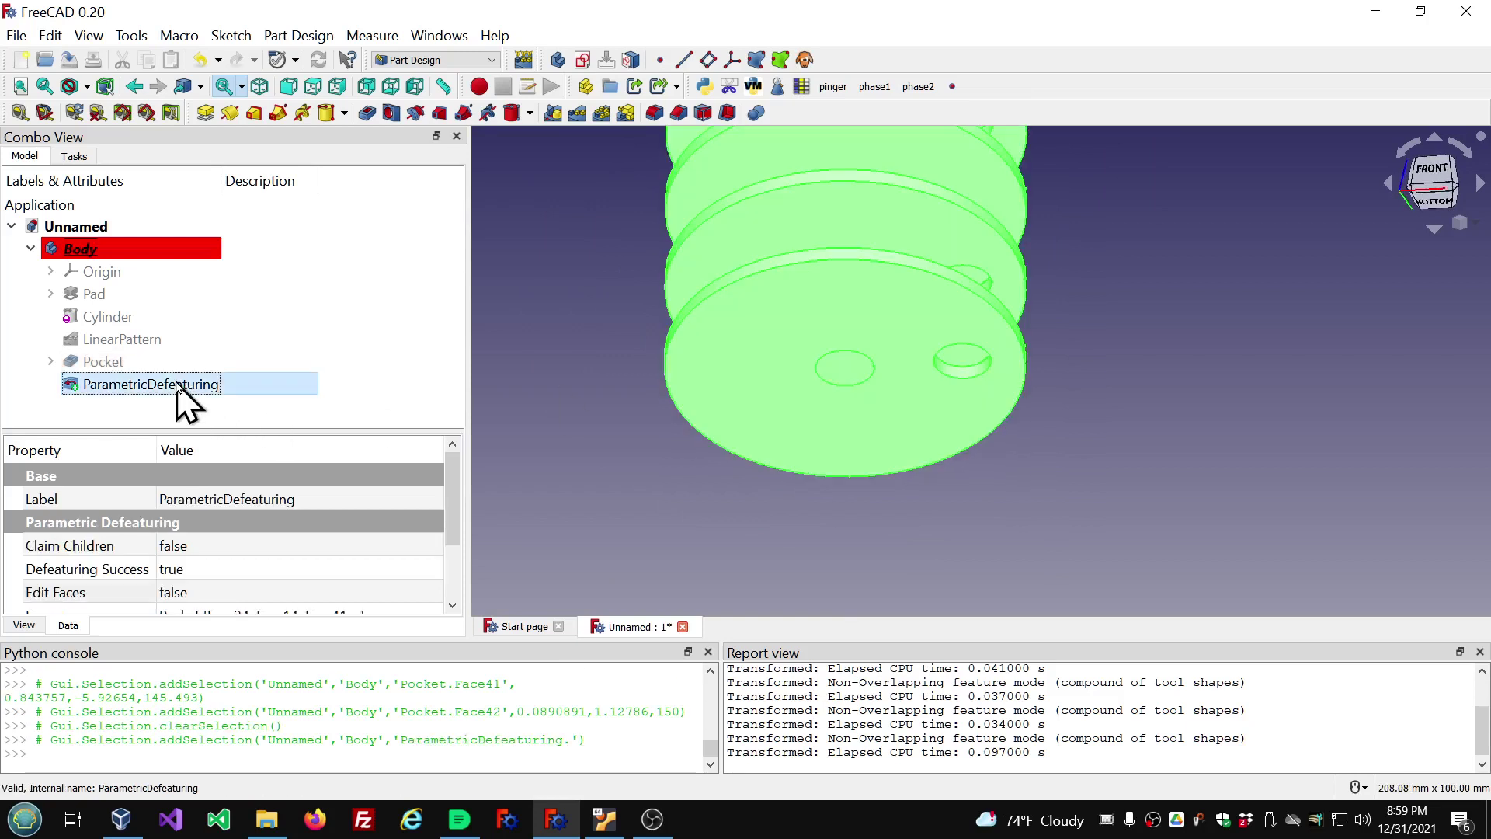
{"action": "double_click", "coordinate": [132, 385]}
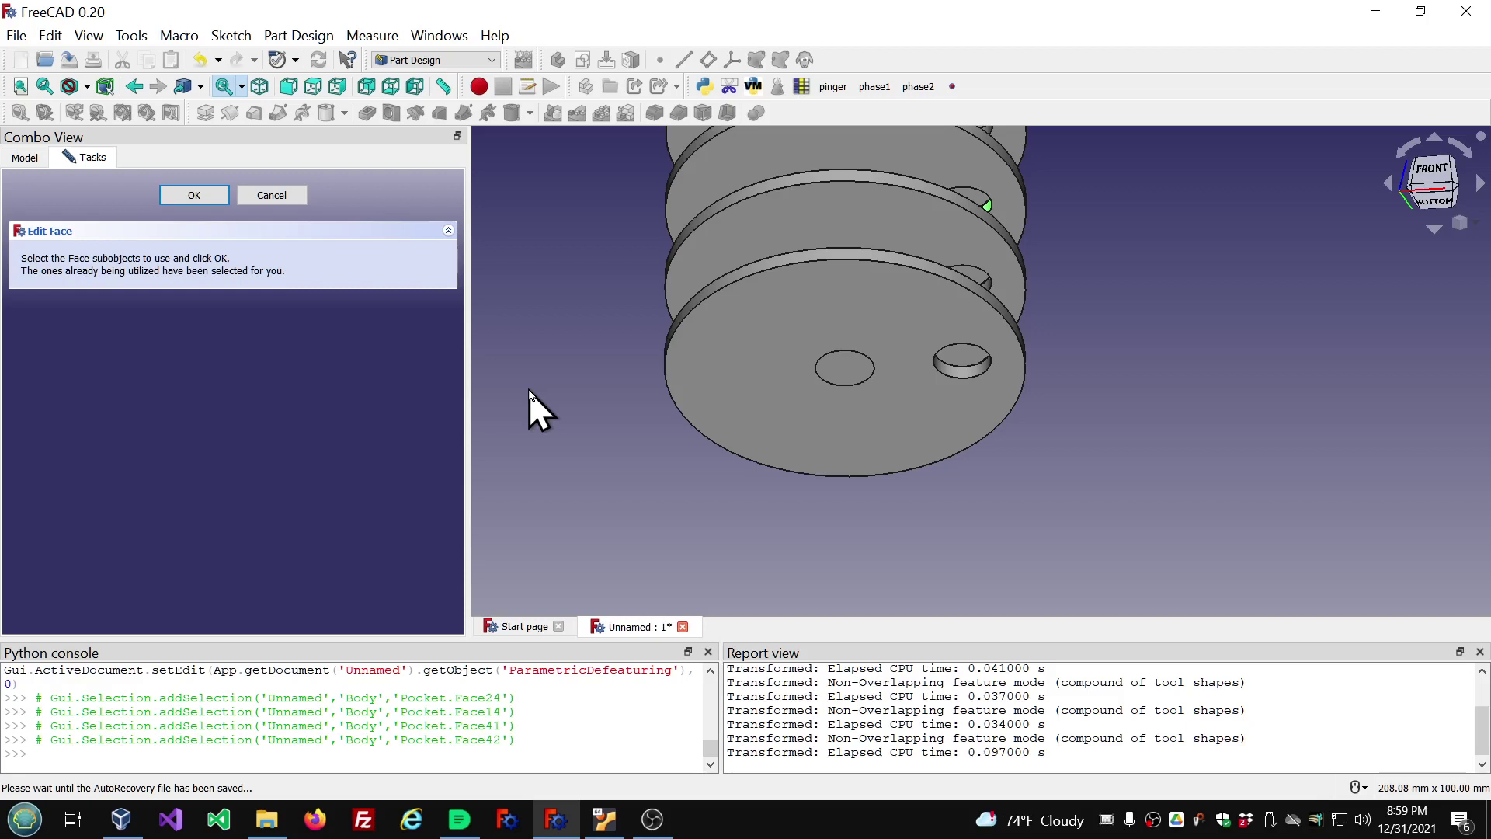
{"action": "left_click", "coordinate": [854, 373]}
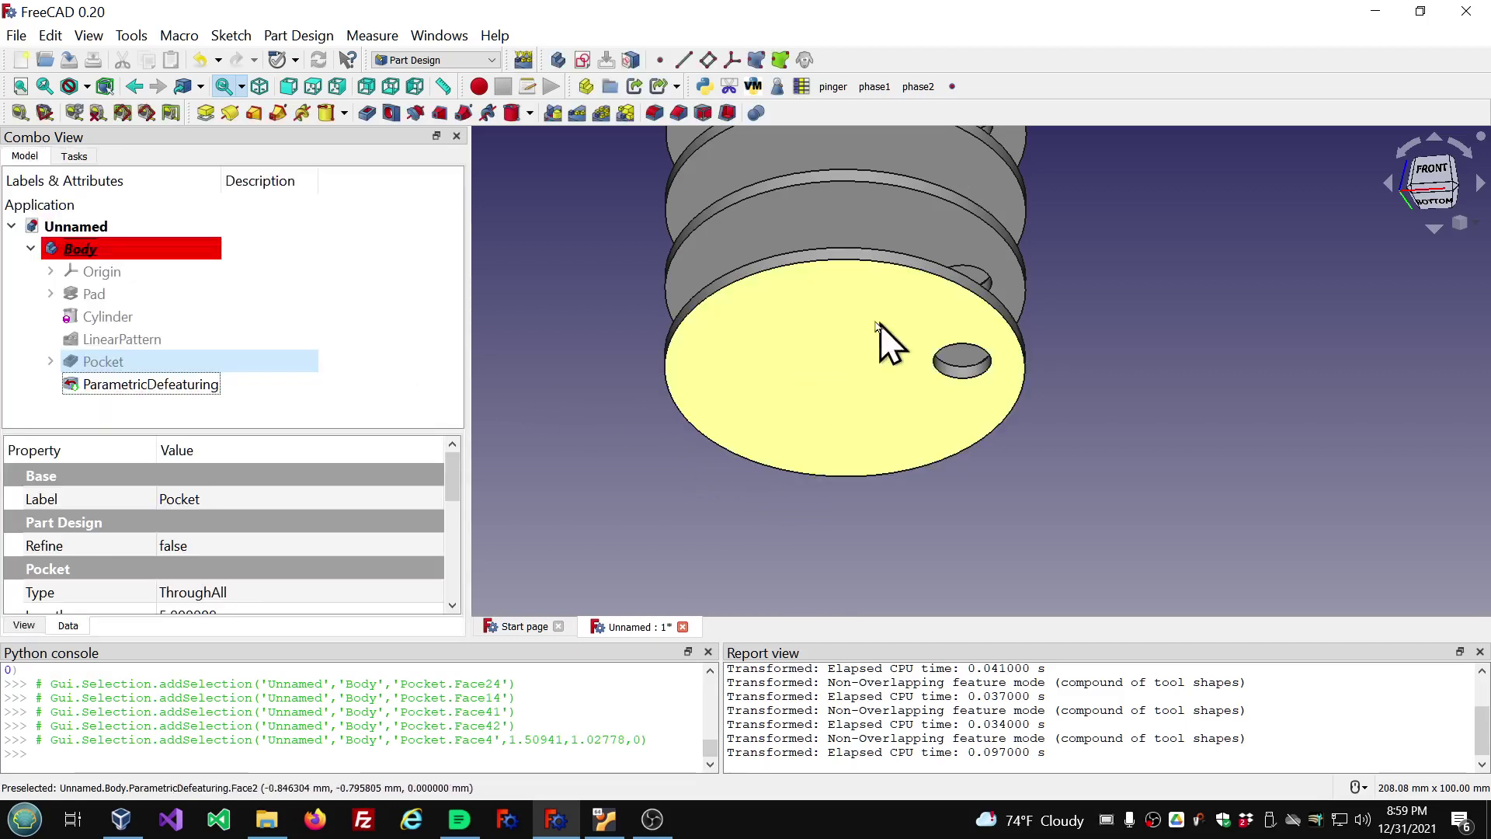
Orbit and zoom around the whole defeatured disc stack to review it.
{"action": "scroll", "coordinate": [845, 388], "scroll_direction": "down", "scroll_amount": 10}
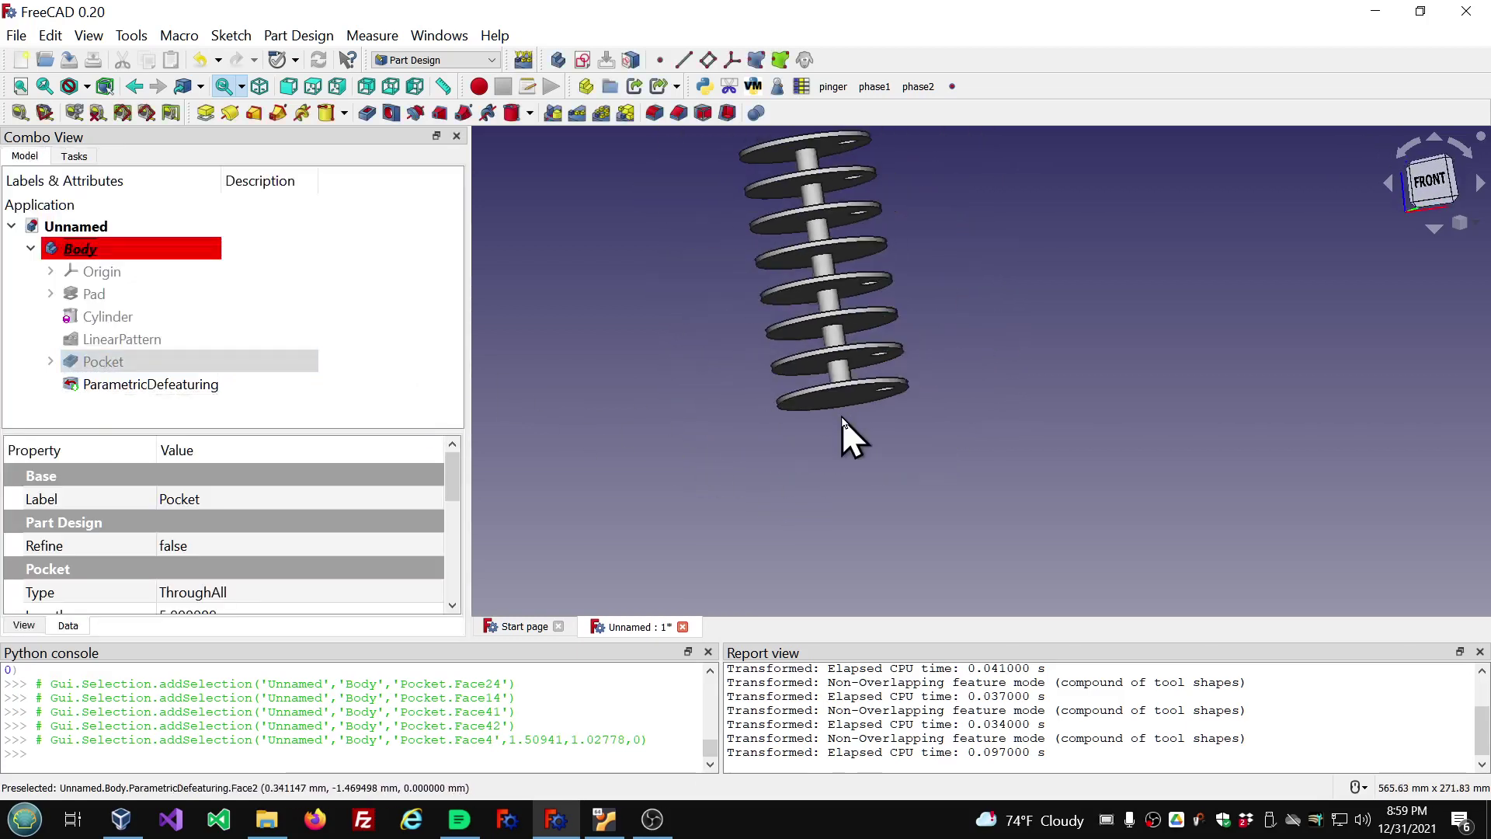
{"action": "middle_click_drag", "start_coordinate": [845, 306], "coordinate": [780, 185]}
{"action": "scroll", "coordinate": [872, 249], "scroll_direction": "up", "scroll_amount": 10}
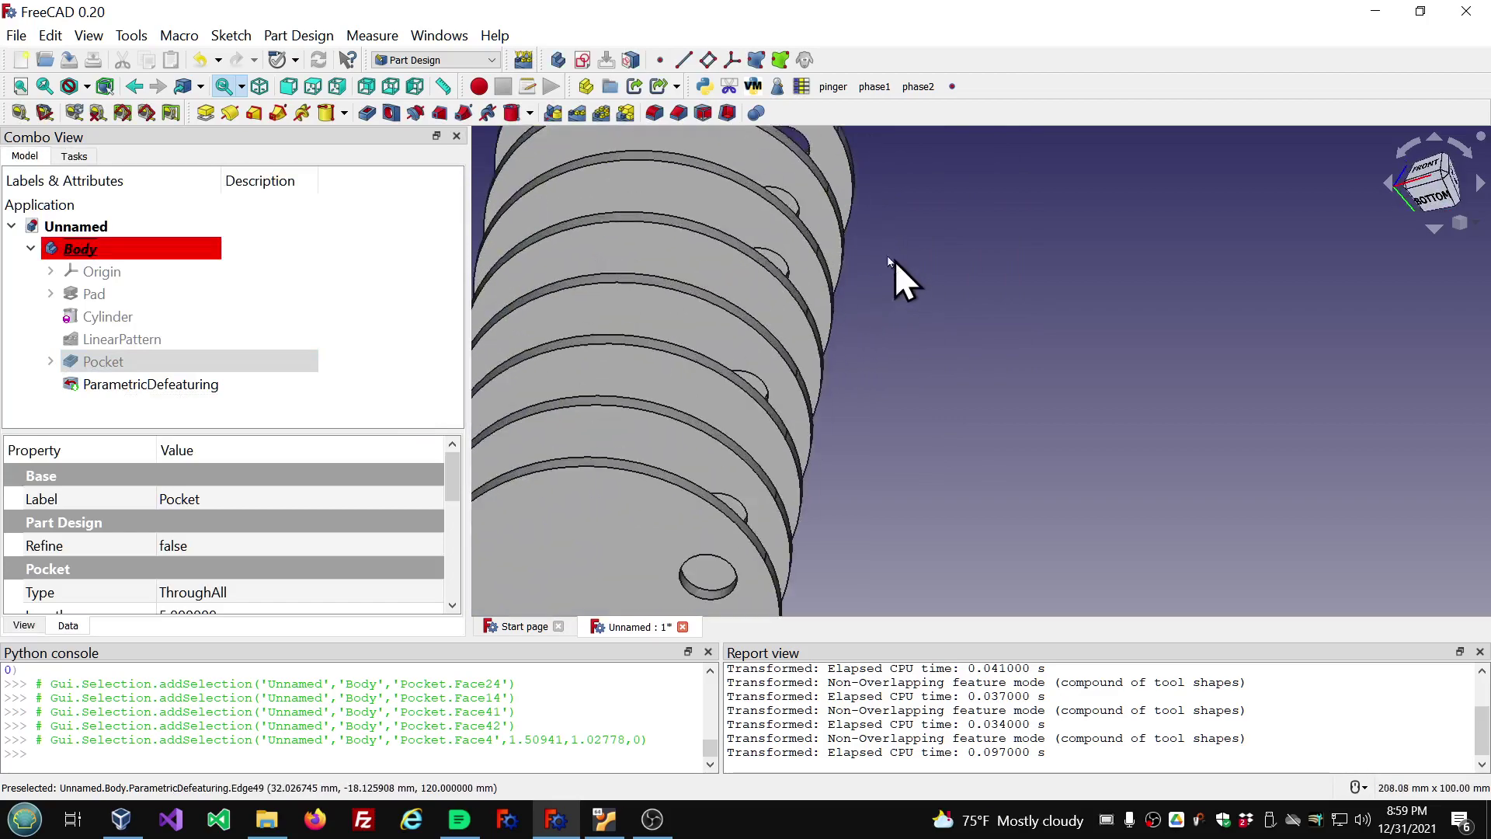
{"action": "middle_click_drag", "start_coordinate": [898, 276], "coordinate": [756, 319]}
{"action": "scroll", "coordinate": [772, 278], "scroll_direction": "down", "scroll_amount": 5}
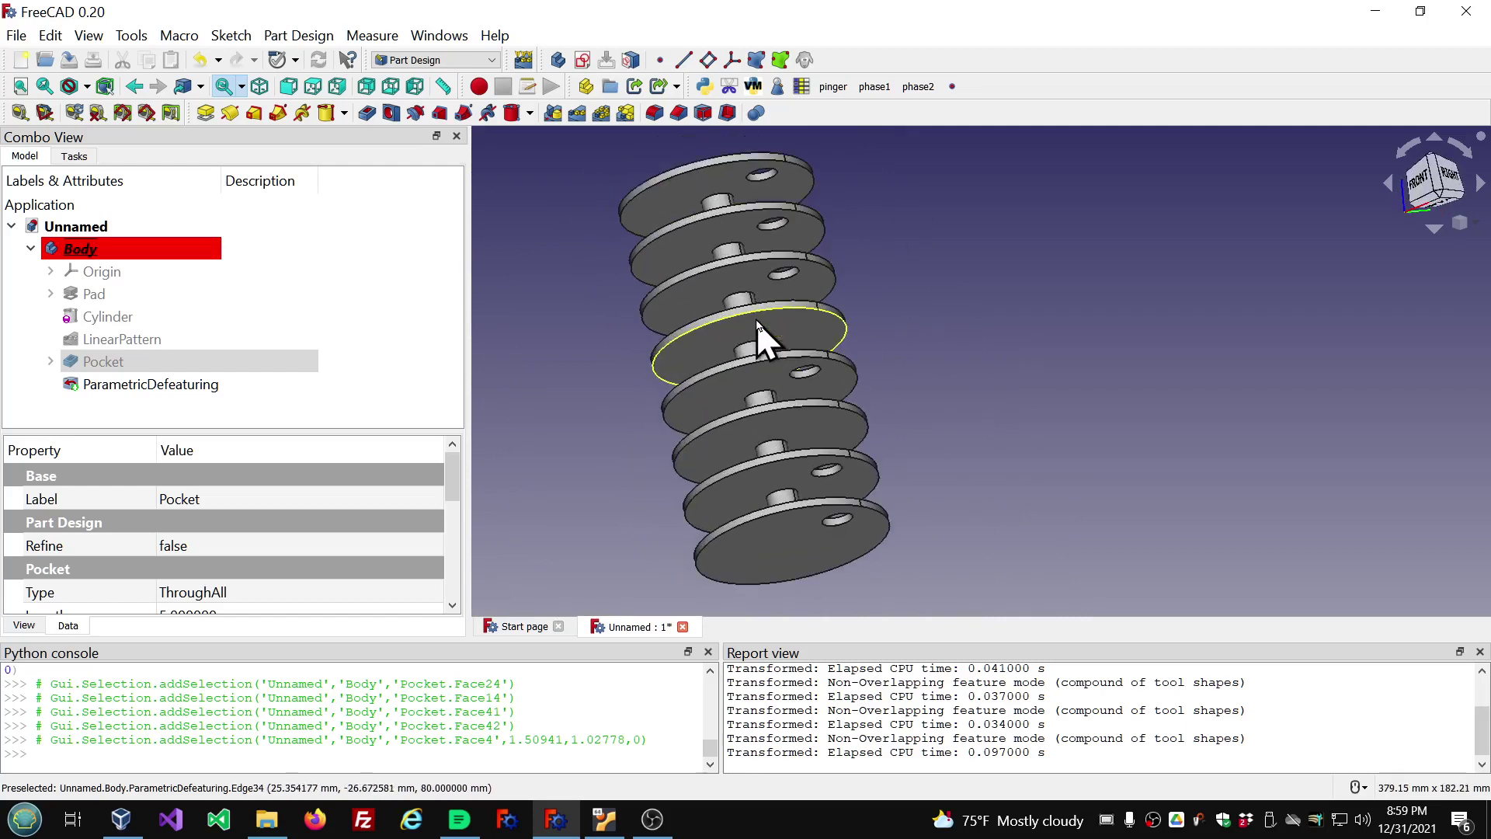
Select ParametricDefeaturing and enlarge its property panel to show Faces, Version and Refine.
{"action": "left_click", "coordinate": [188, 385]}
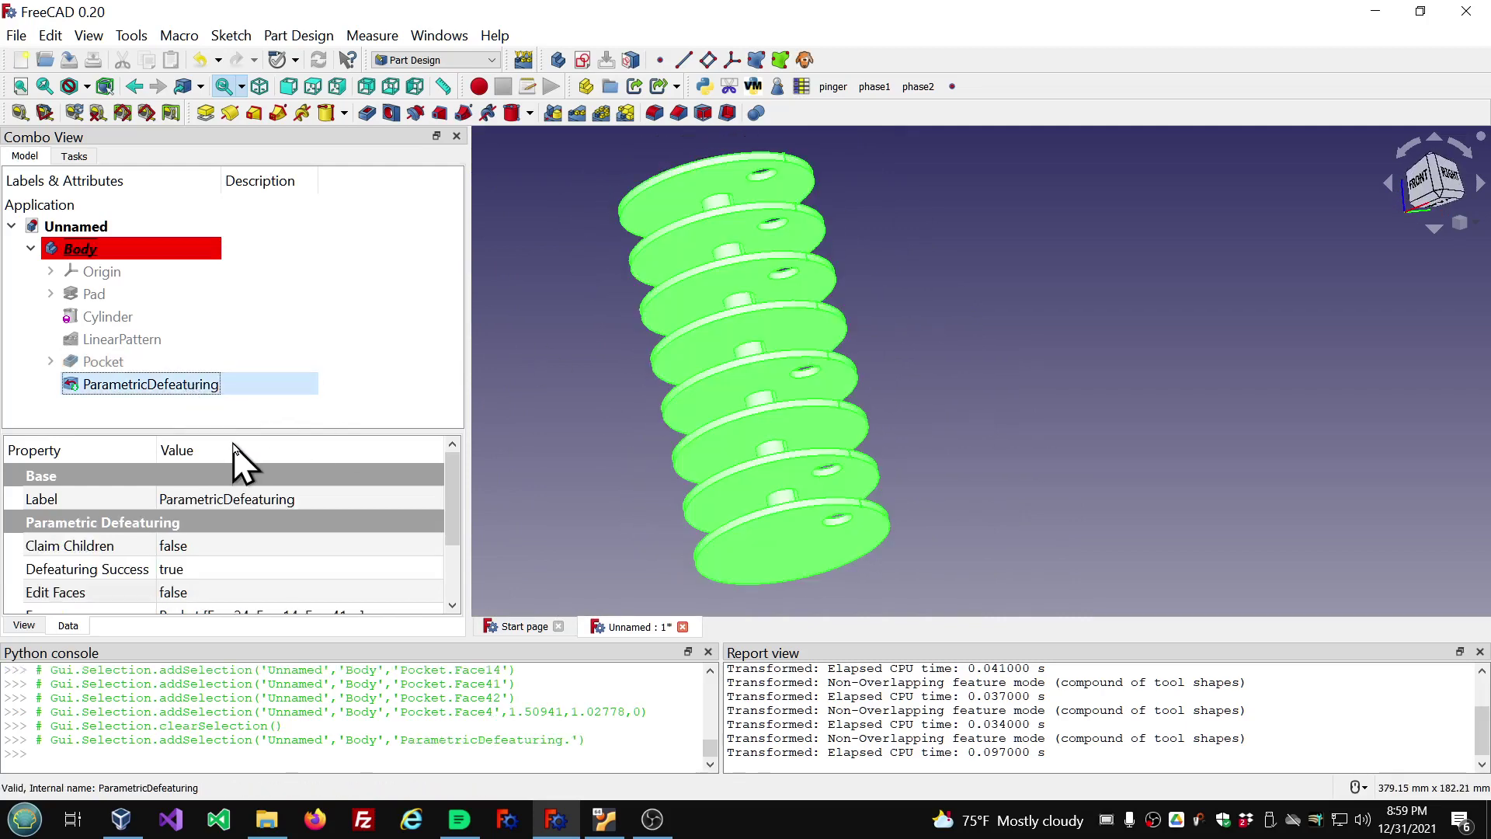
{"action": "left_click_drag", "start_coordinate": [228, 433], "coordinate": [266, 250]}
{"action": "scroll", "coordinate": [268, 225], "scroll_direction": "down", "scroll_amount": 2}
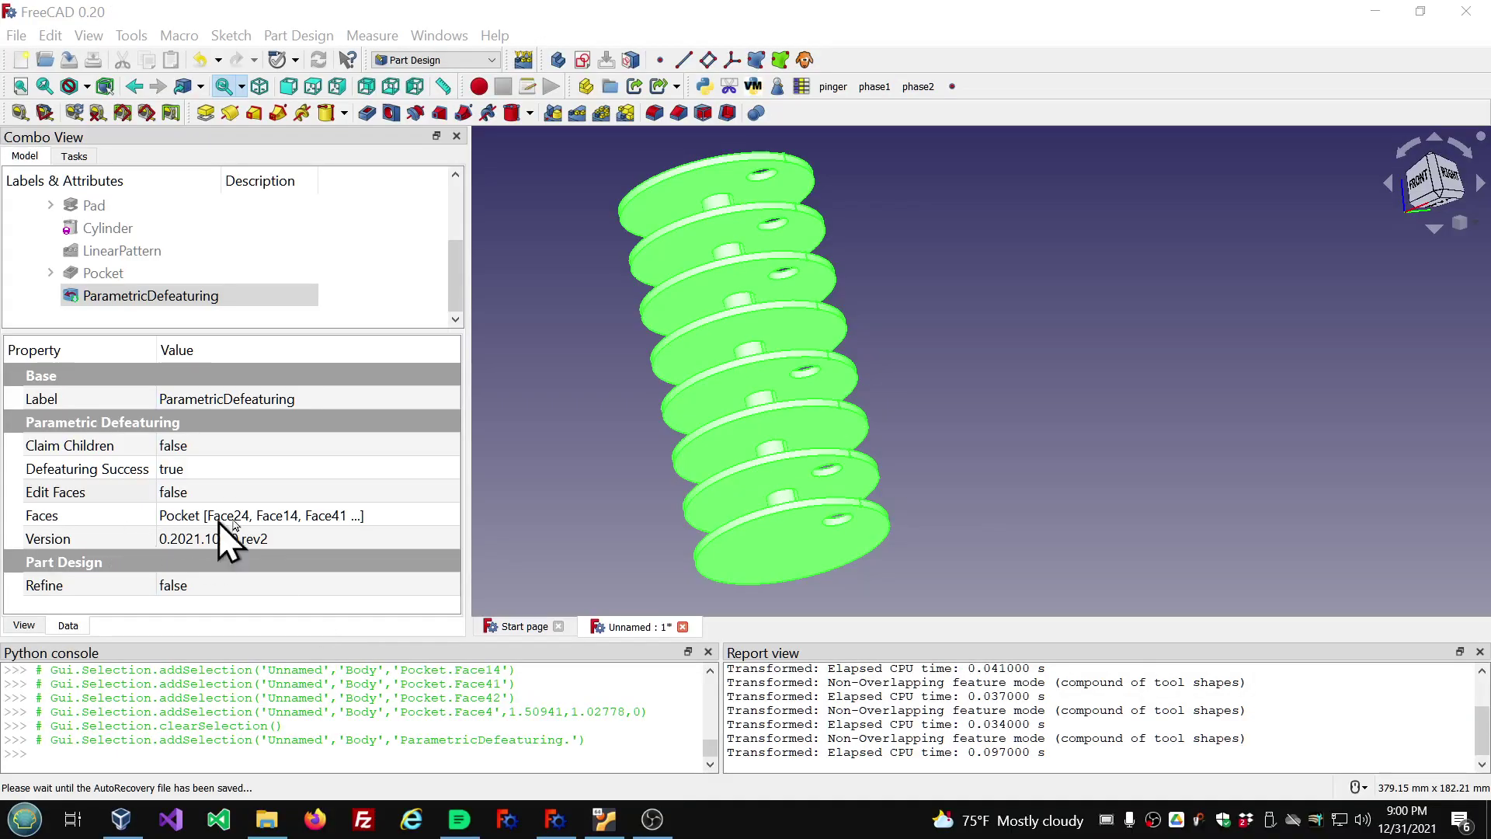
Open the Faces link dialog and edit the Pocket row's face list.
{"action": "left_click", "coordinate": [314, 516]}
{"action": "left_click", "coordinate": [448, 515]}
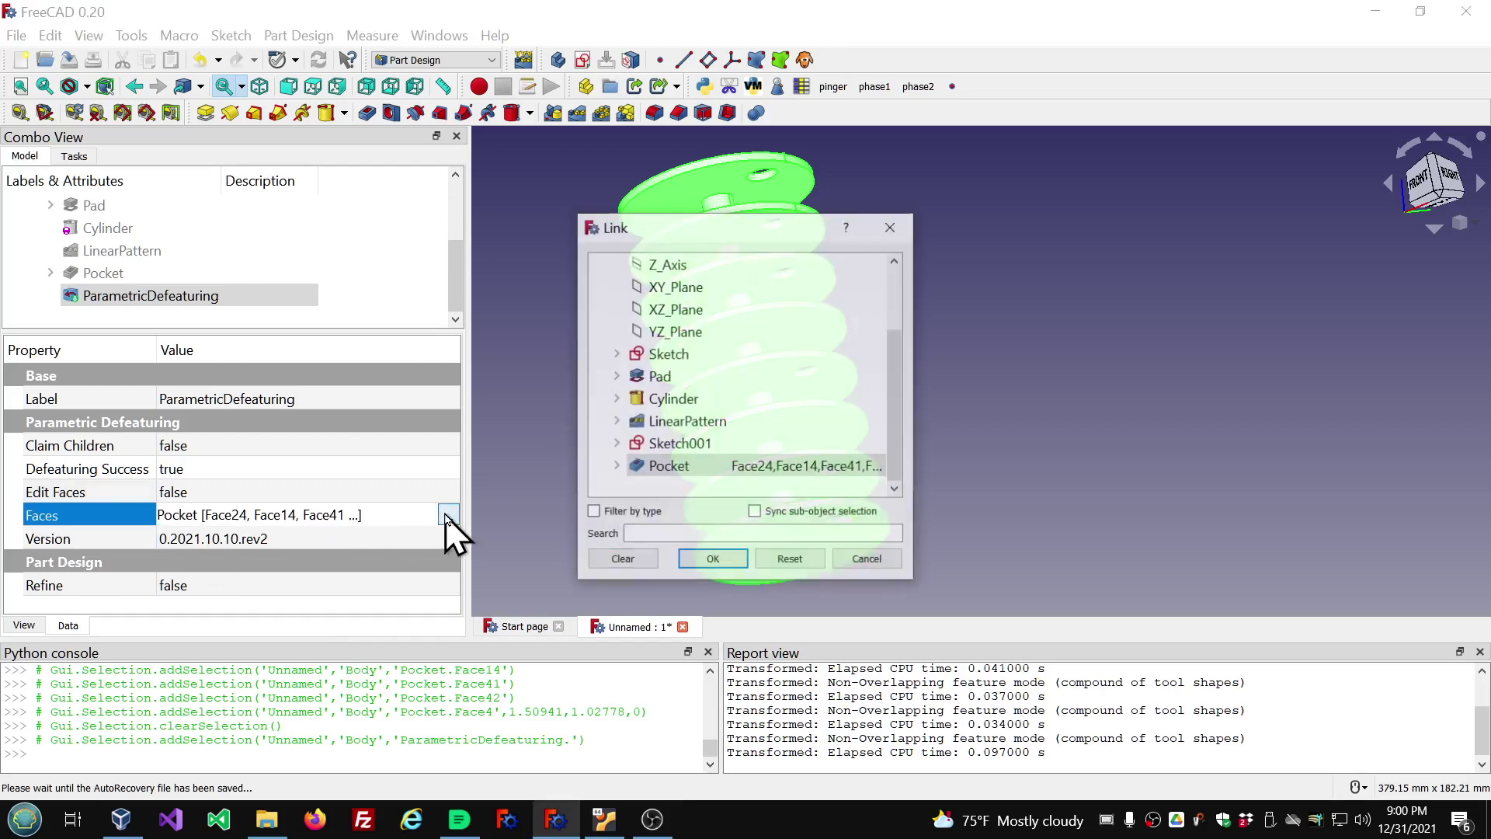
{"action": "left_click", "coordinate": [828, 467]}
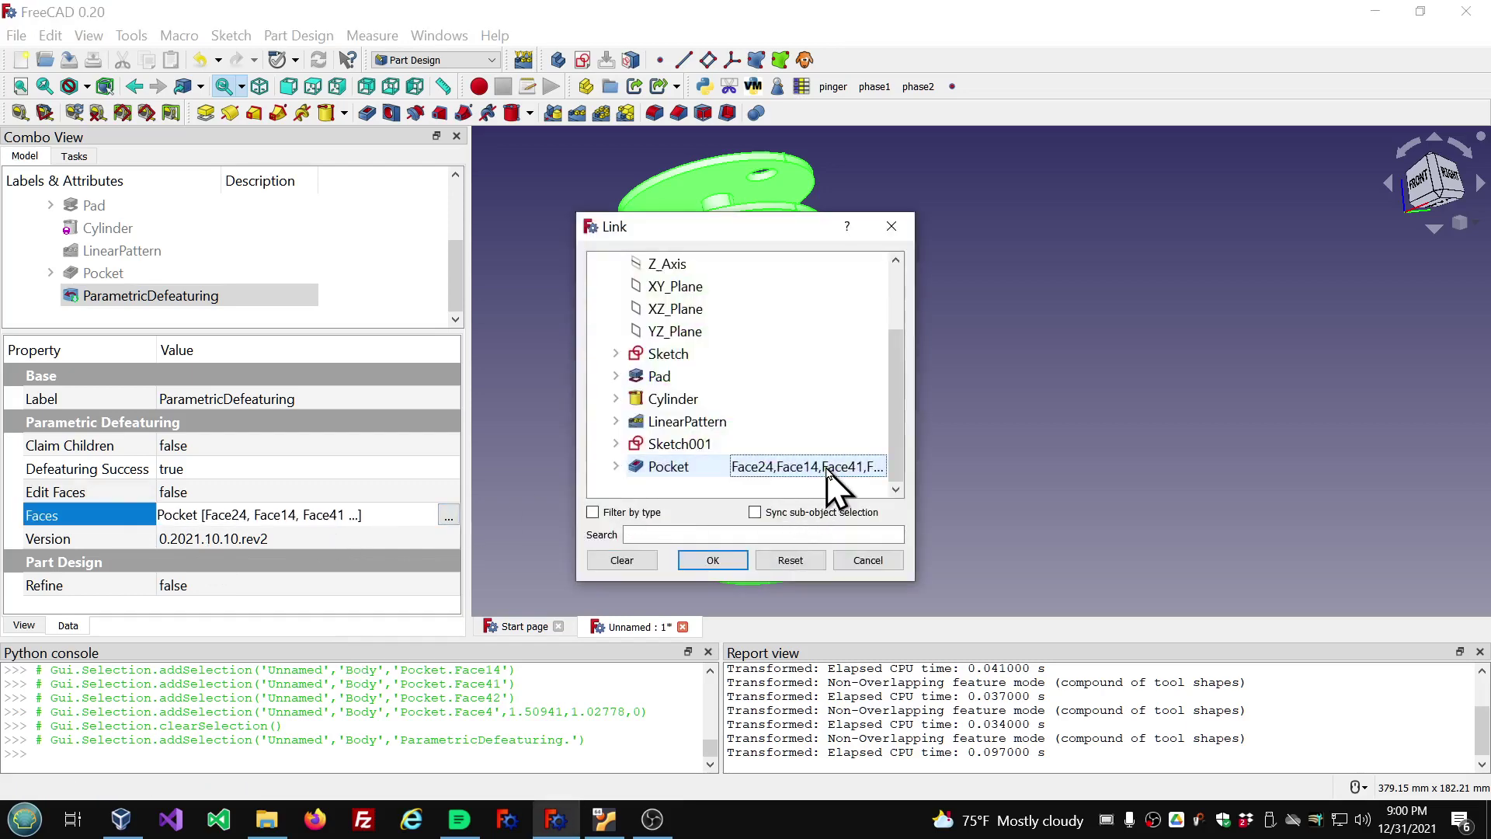
{"action": "double_click", "coordinate": [828, 467]}
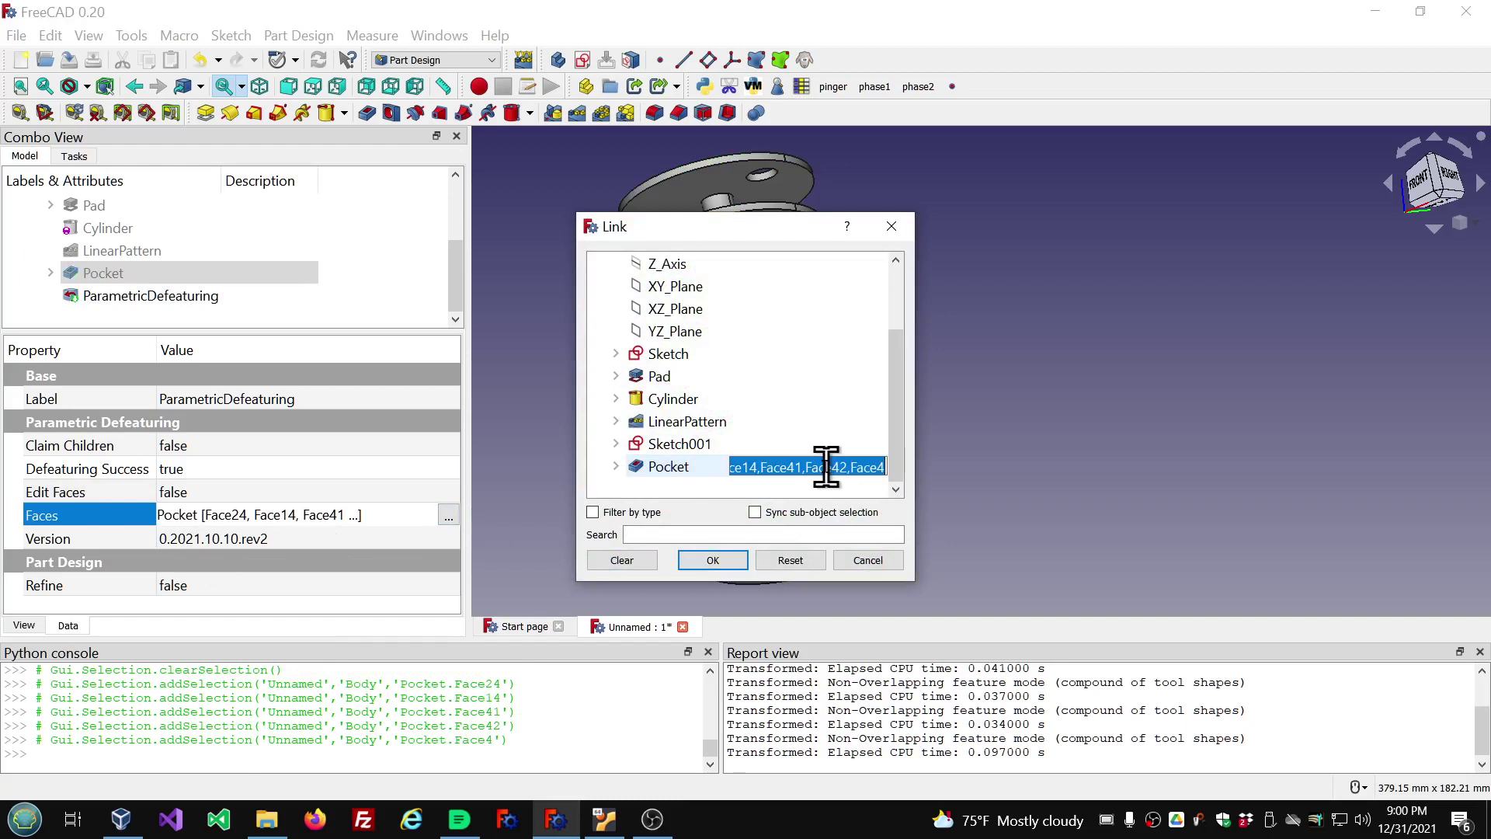
{"action": "left_click", "coordinate": [819, 467]}
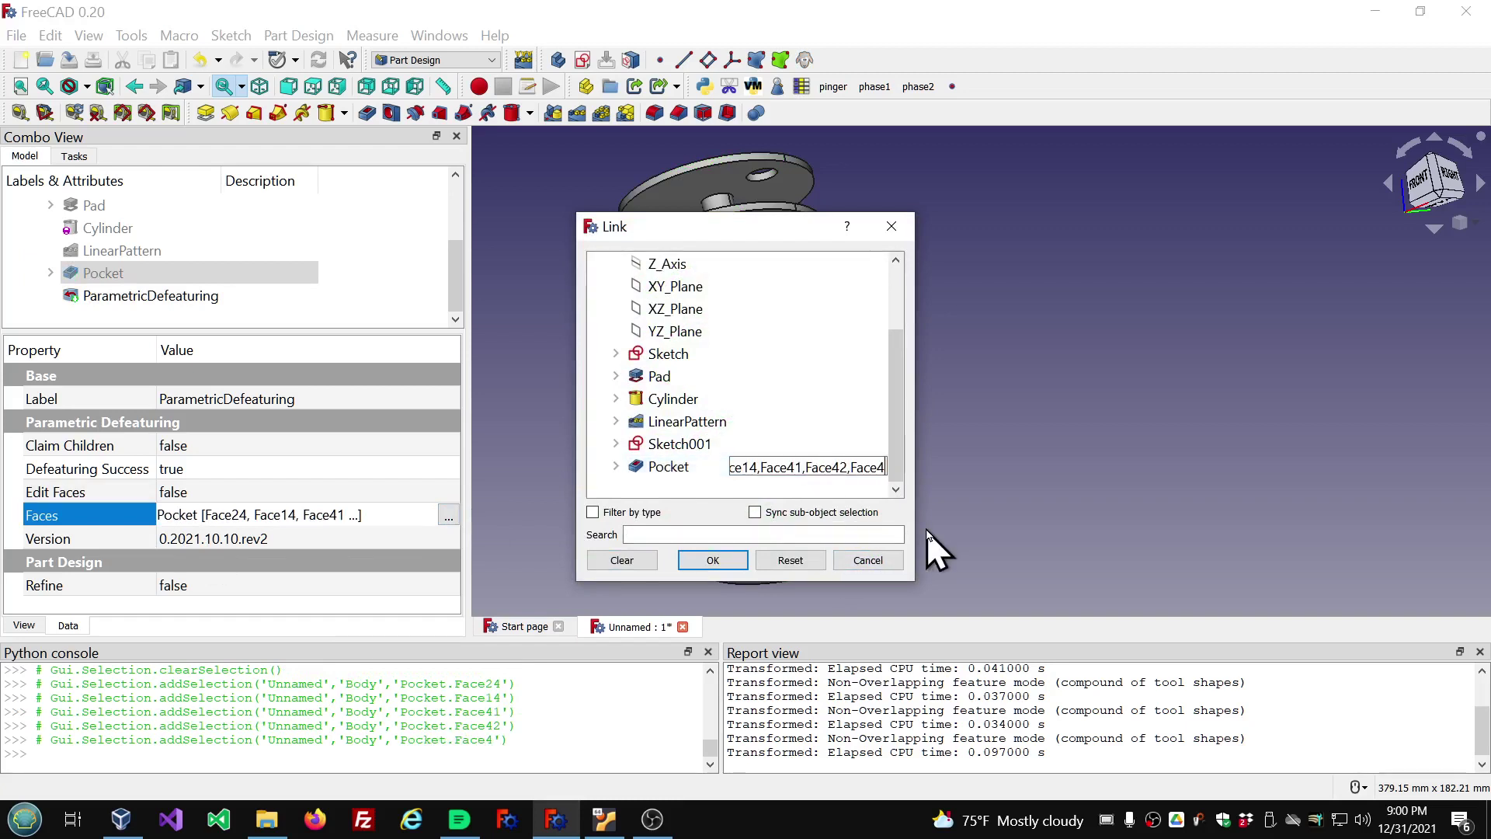
{"action": "key", "text": "Left"}
{"action": "key", "text": "Home"}
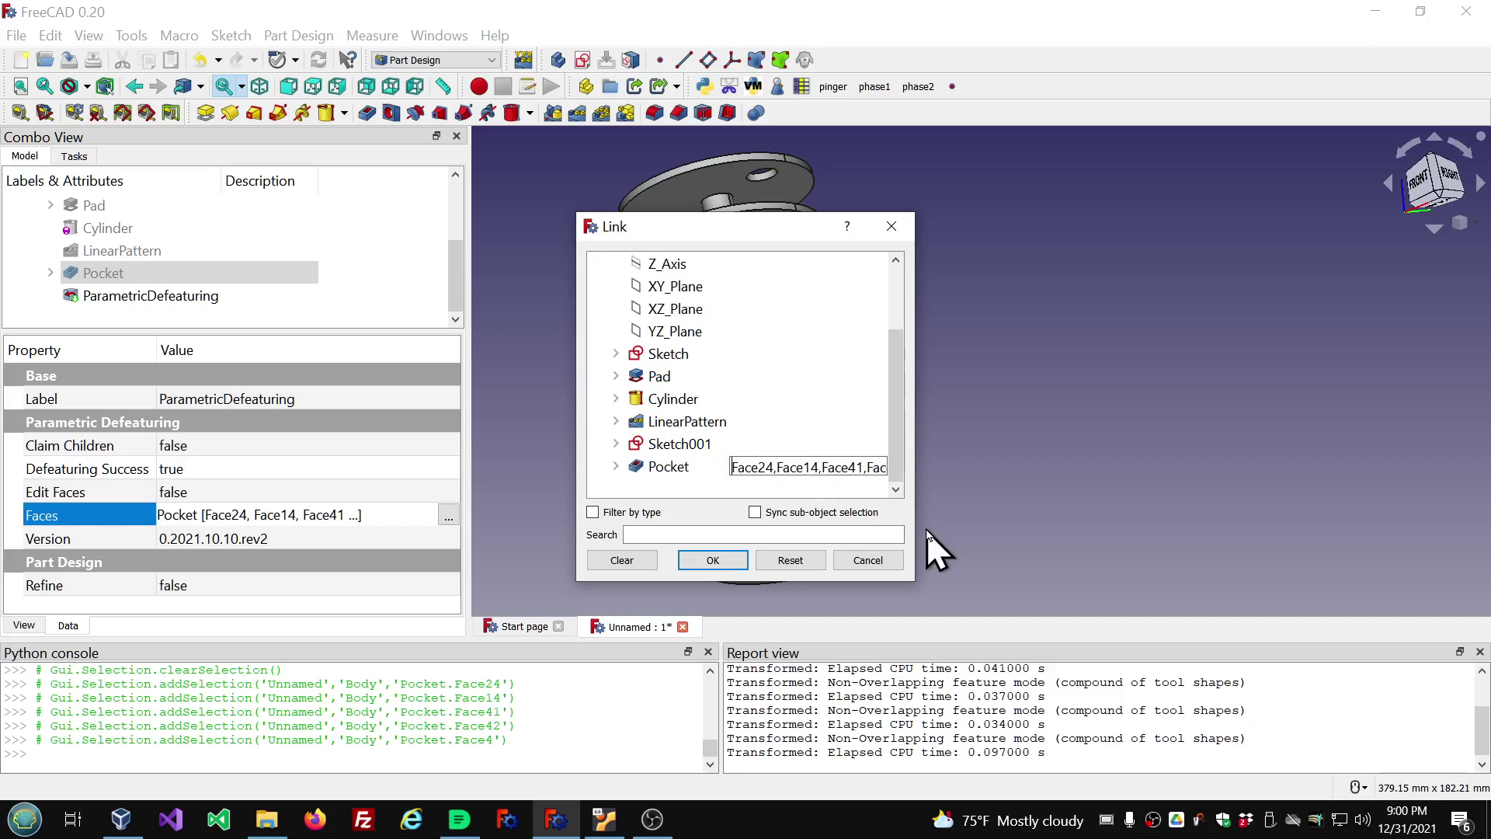
{"action": "left_click", "coordinate": [669, 472]}
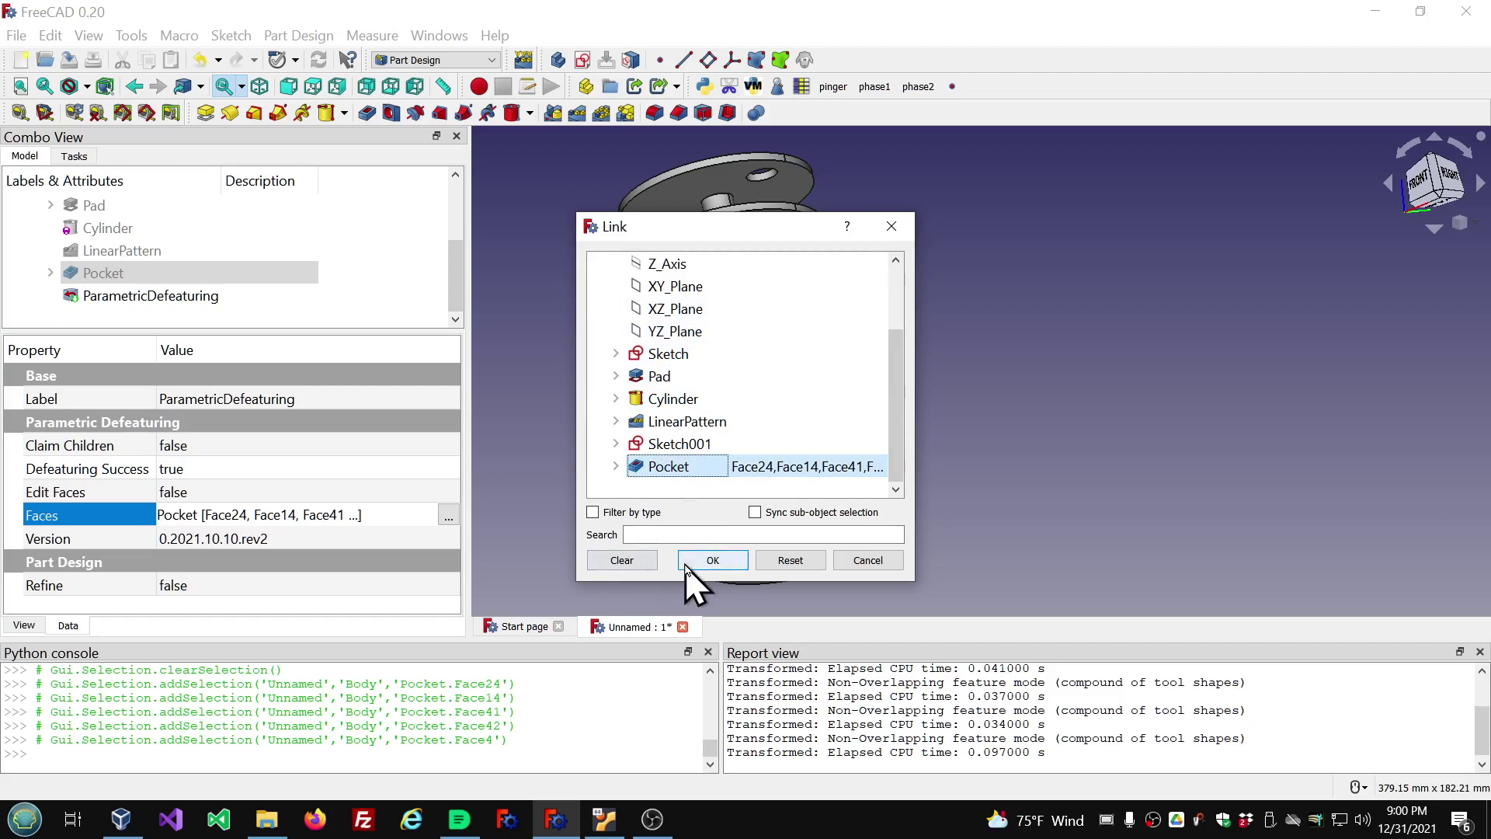
Apply the Pocket faces Face24, Face14, Face41, Face42 and Face4 to the defeaturing.
{"action": "double_click", "coordinate": [777, 466]}
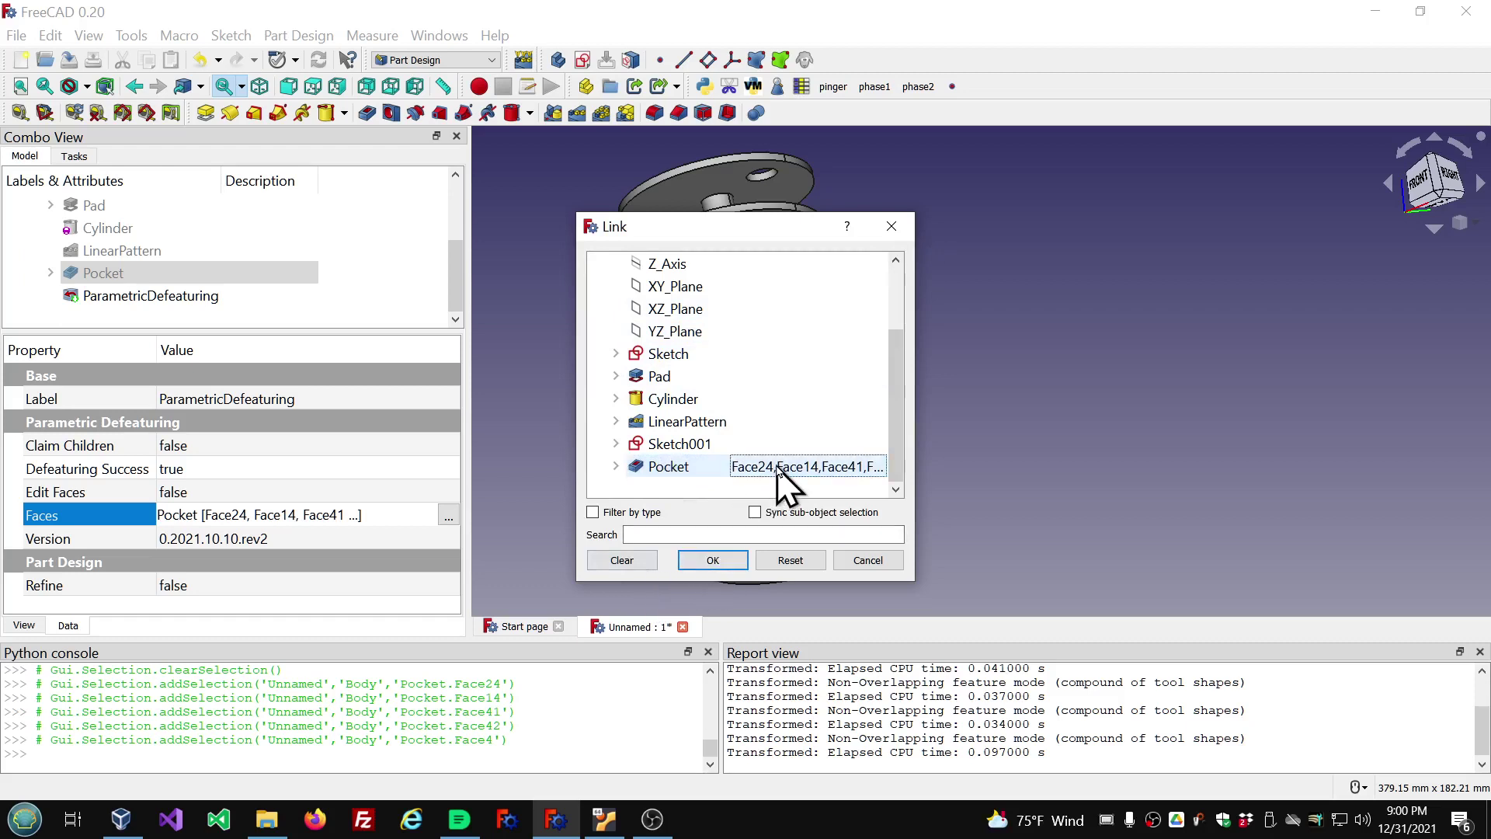
{"action": "left_click", "coordinate": [774, 466]}
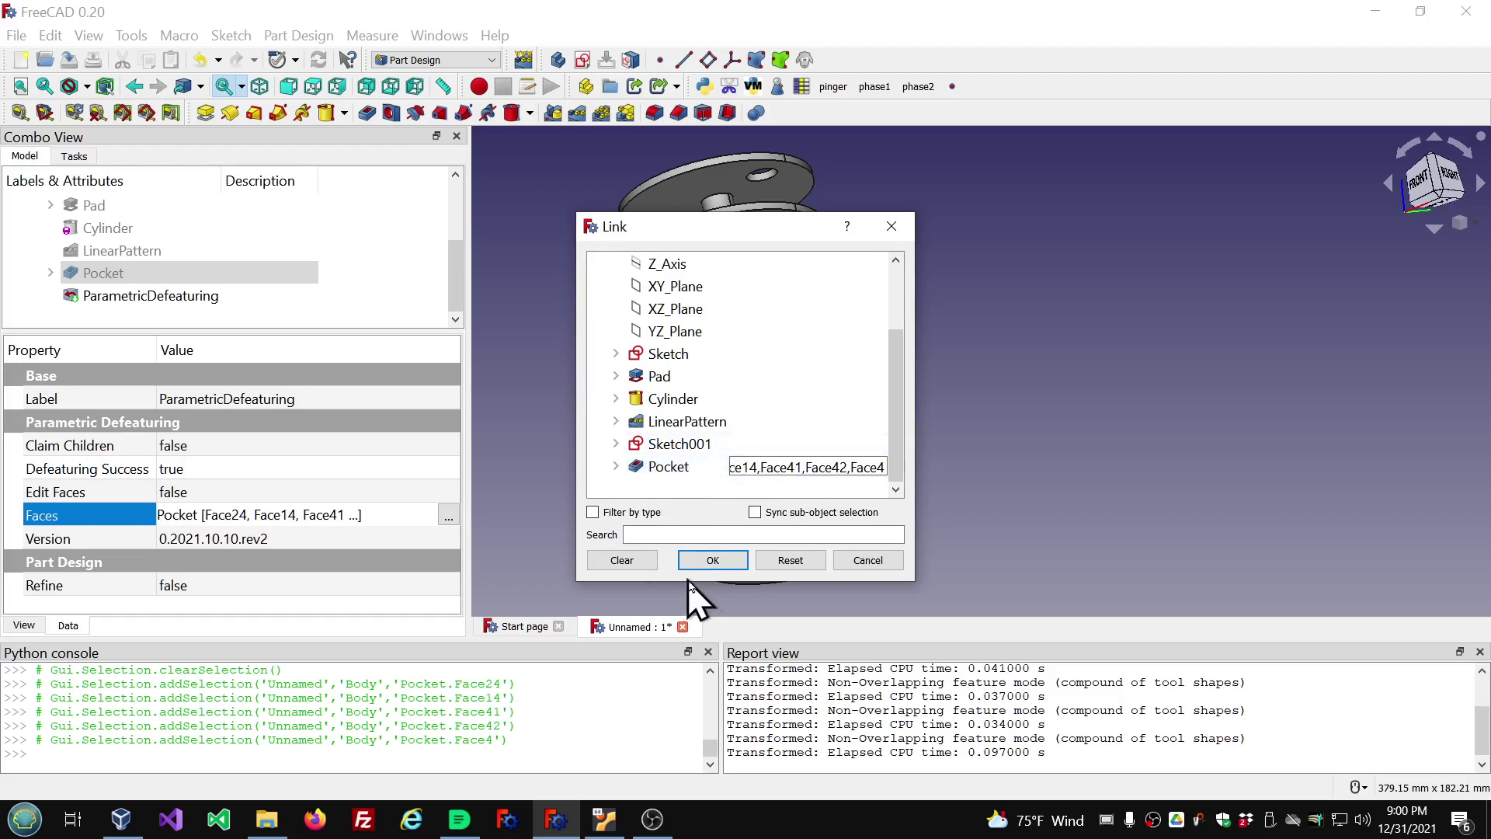
{"action": "left_click", "coordinate": [704, 565]}
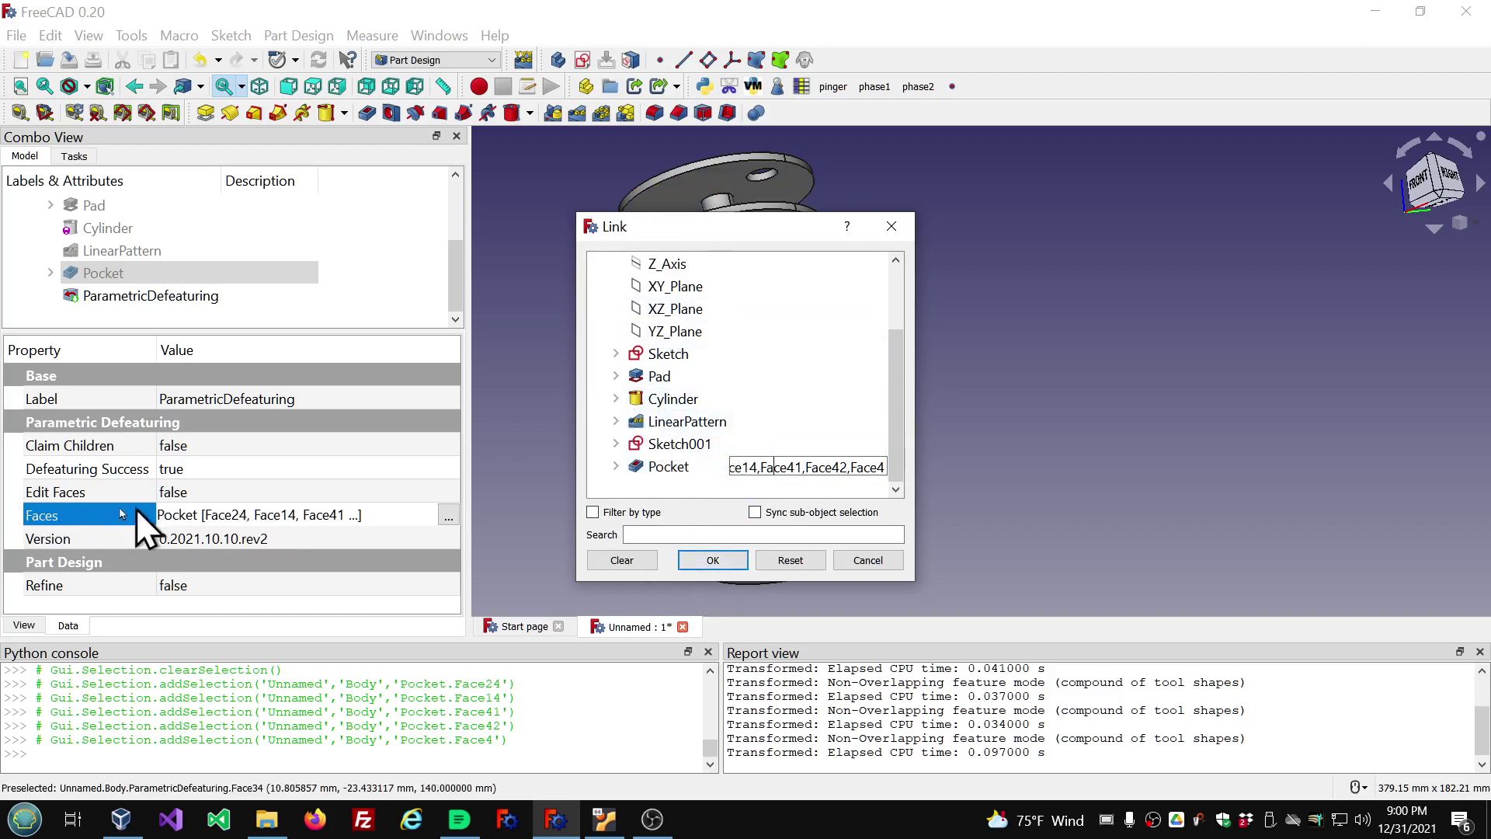
{"action": "left_click", "coordinate": [658, 468]}
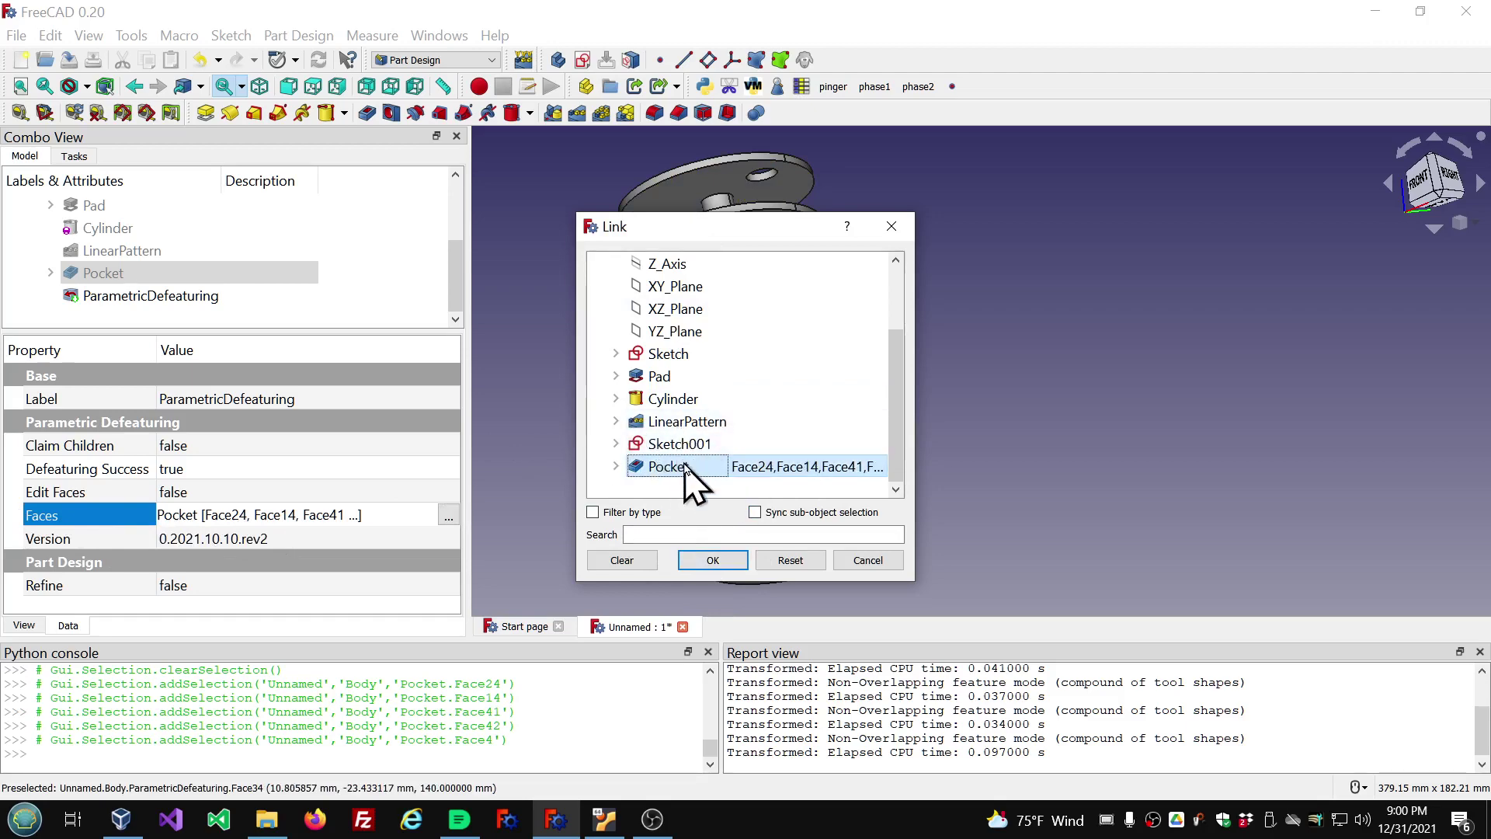
{"action": "left_click", "coordinate": [706, 562]}
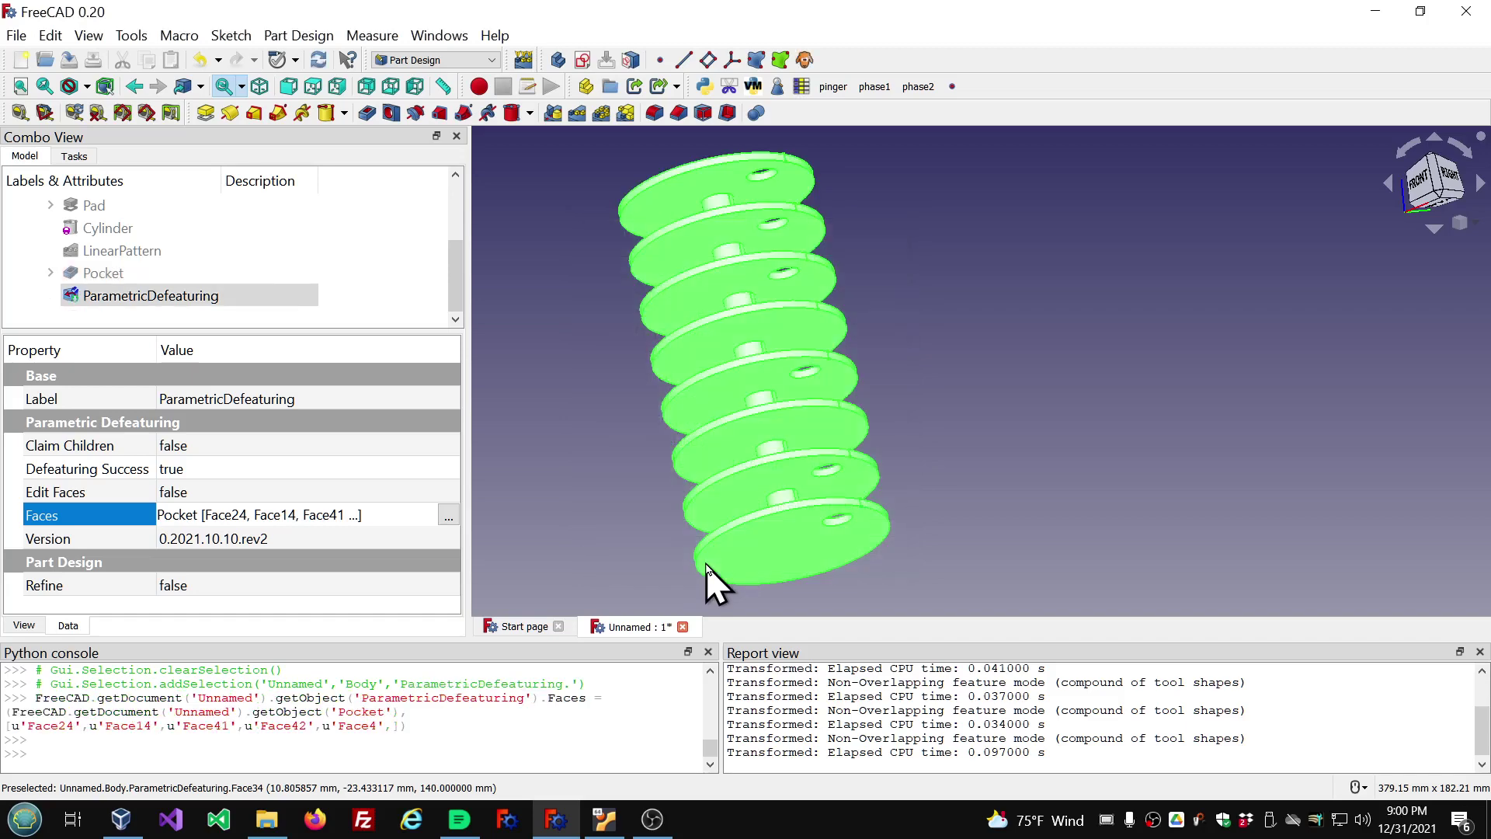
{"action": "left_click", "coordinate": [599, 408]}
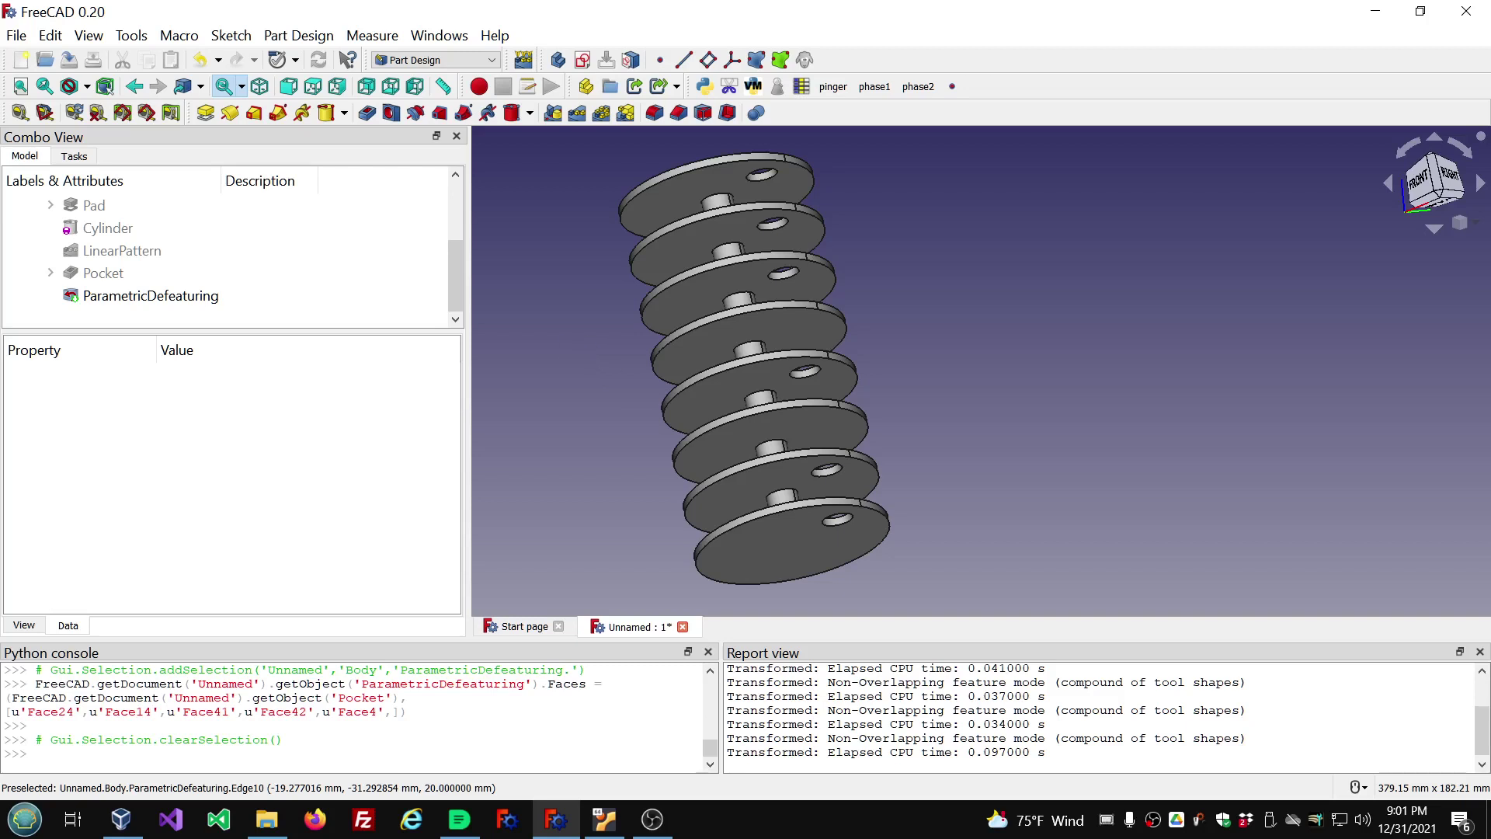
{"action": "key", "text": "alt+Tab"}
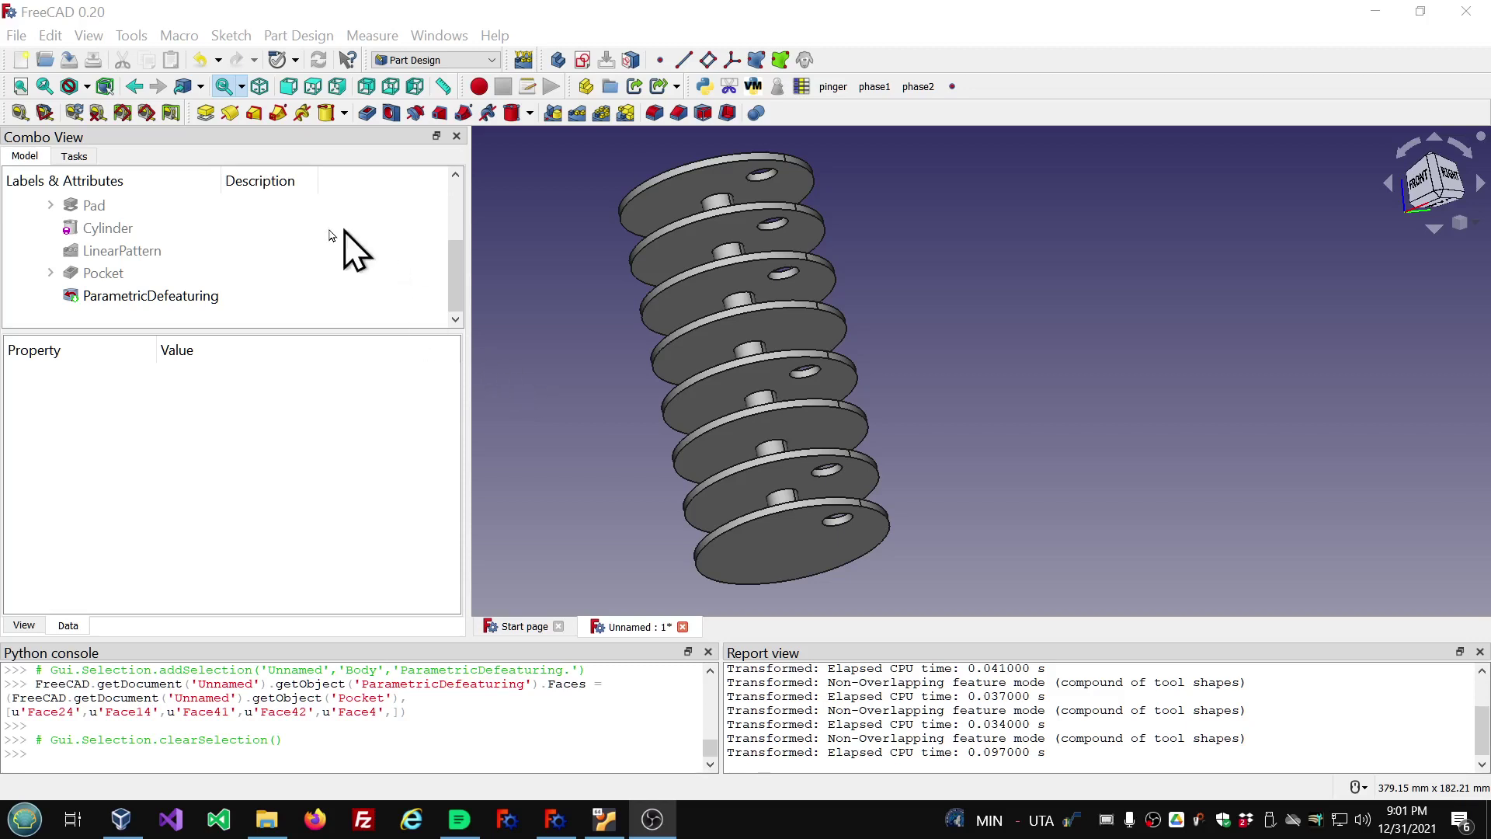
Select ParametricDefeaturing in the Model tree to display its Data properties.
{"action": "scroll", "coordinate": [270, 281], "scroll_direction": "up", "scroll_amount": 2}
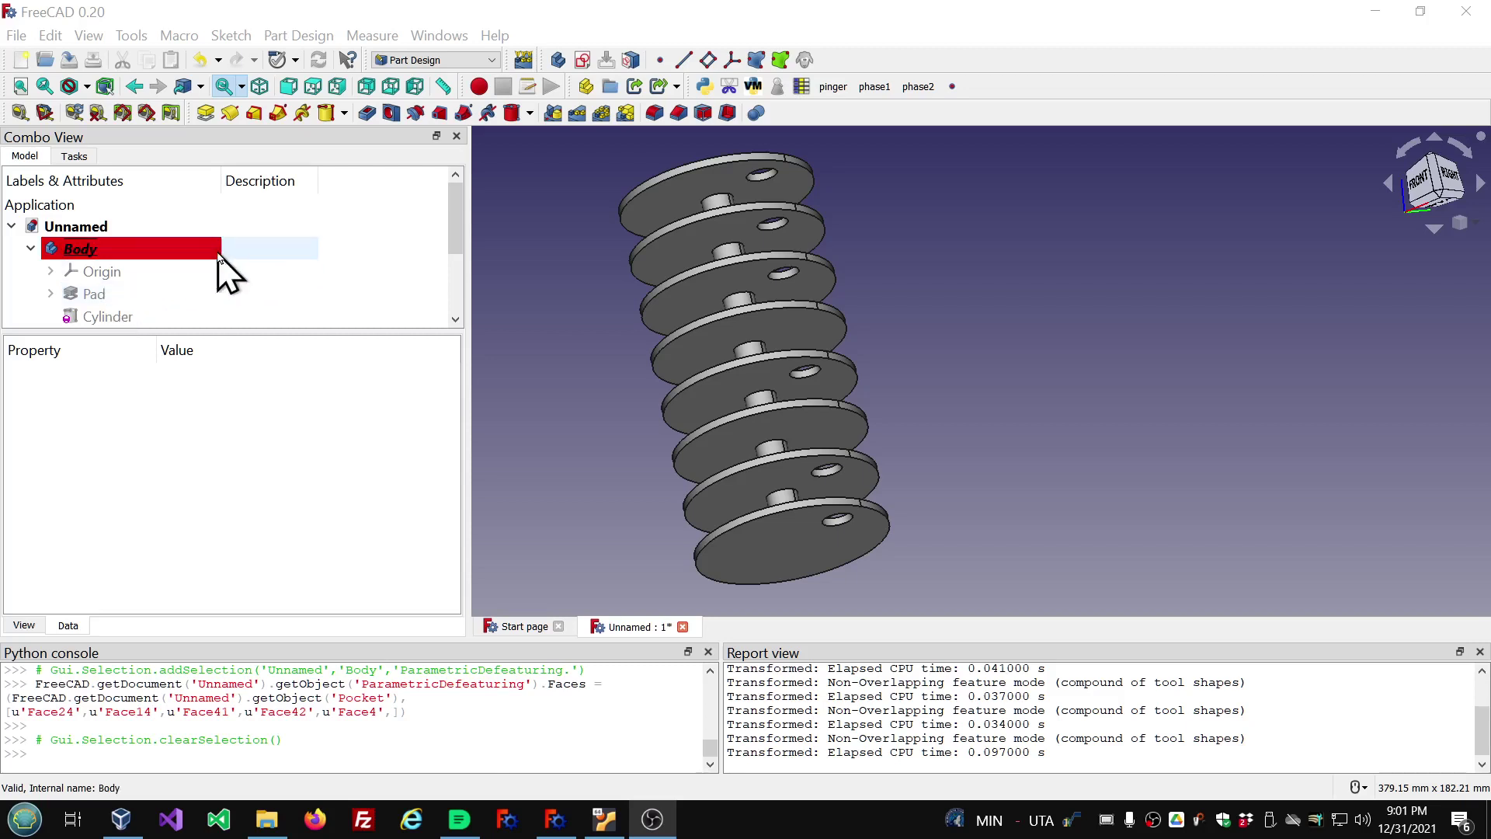
{"action": "scroll", "coordinate": [224, 262], "scroll_direction": "down", "scroll_amount": 2}
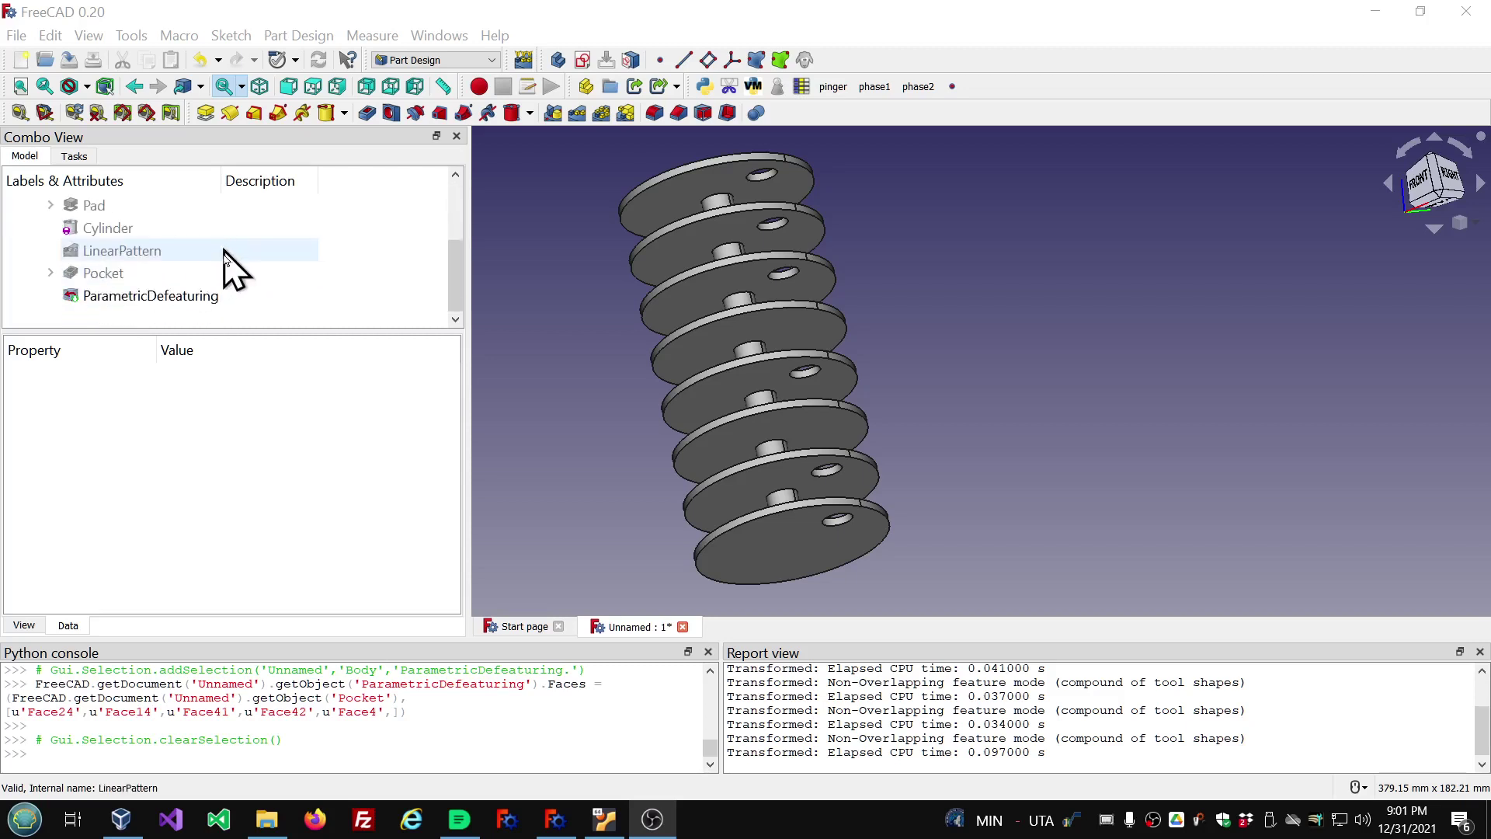
{"action": "left_click", "coordinate": [118, 298]}
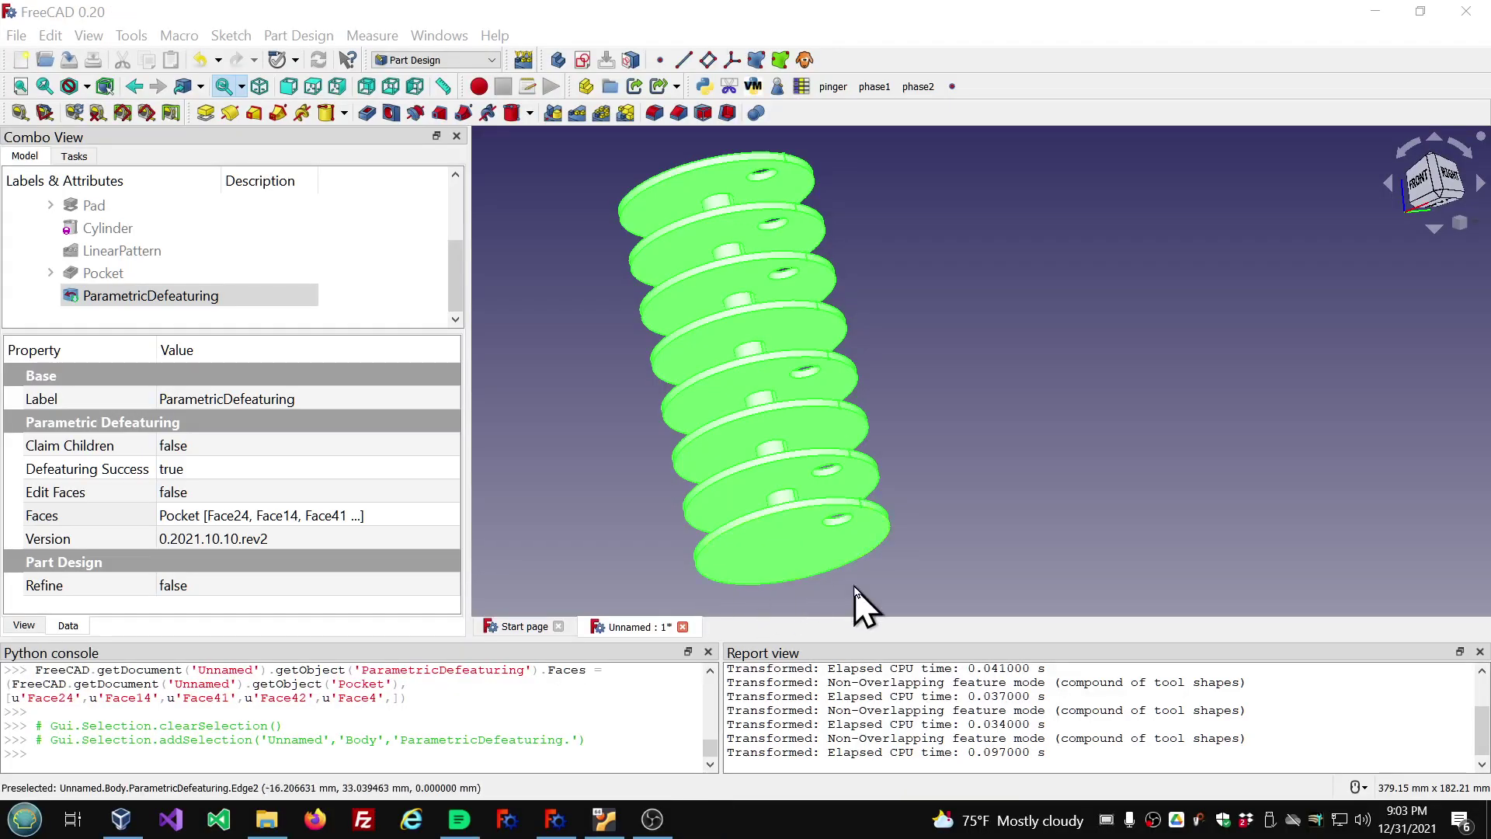
Edit ParametricDefeaturing's face list to drop Face4, keeping its hole.
{"action": "middle_click_drag", "start_coordinate": [862, 609], "coordinate": [838, 525]}
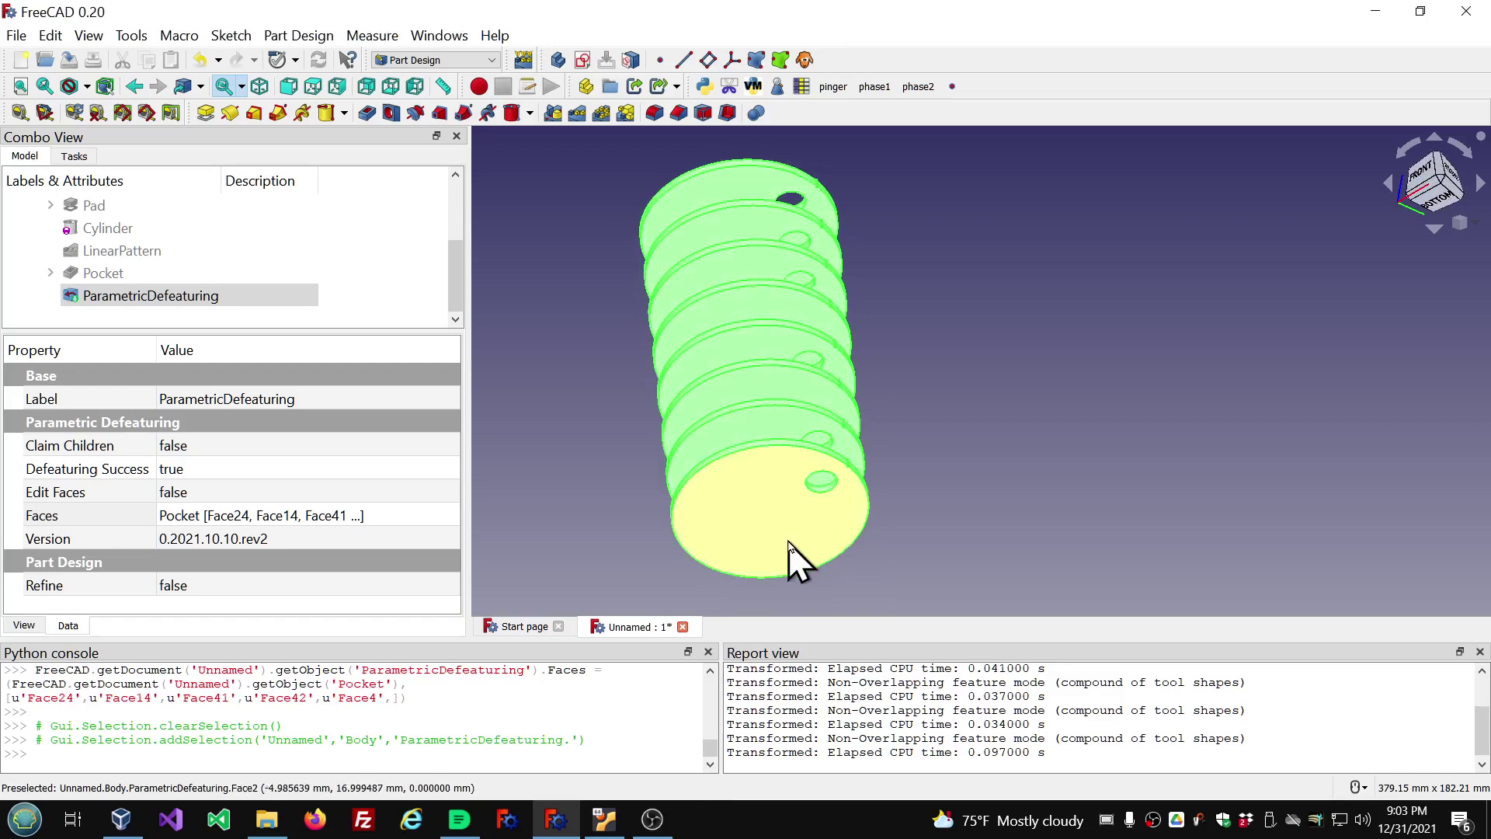
{"action": "double_click", "coordinate": [132, 297]}
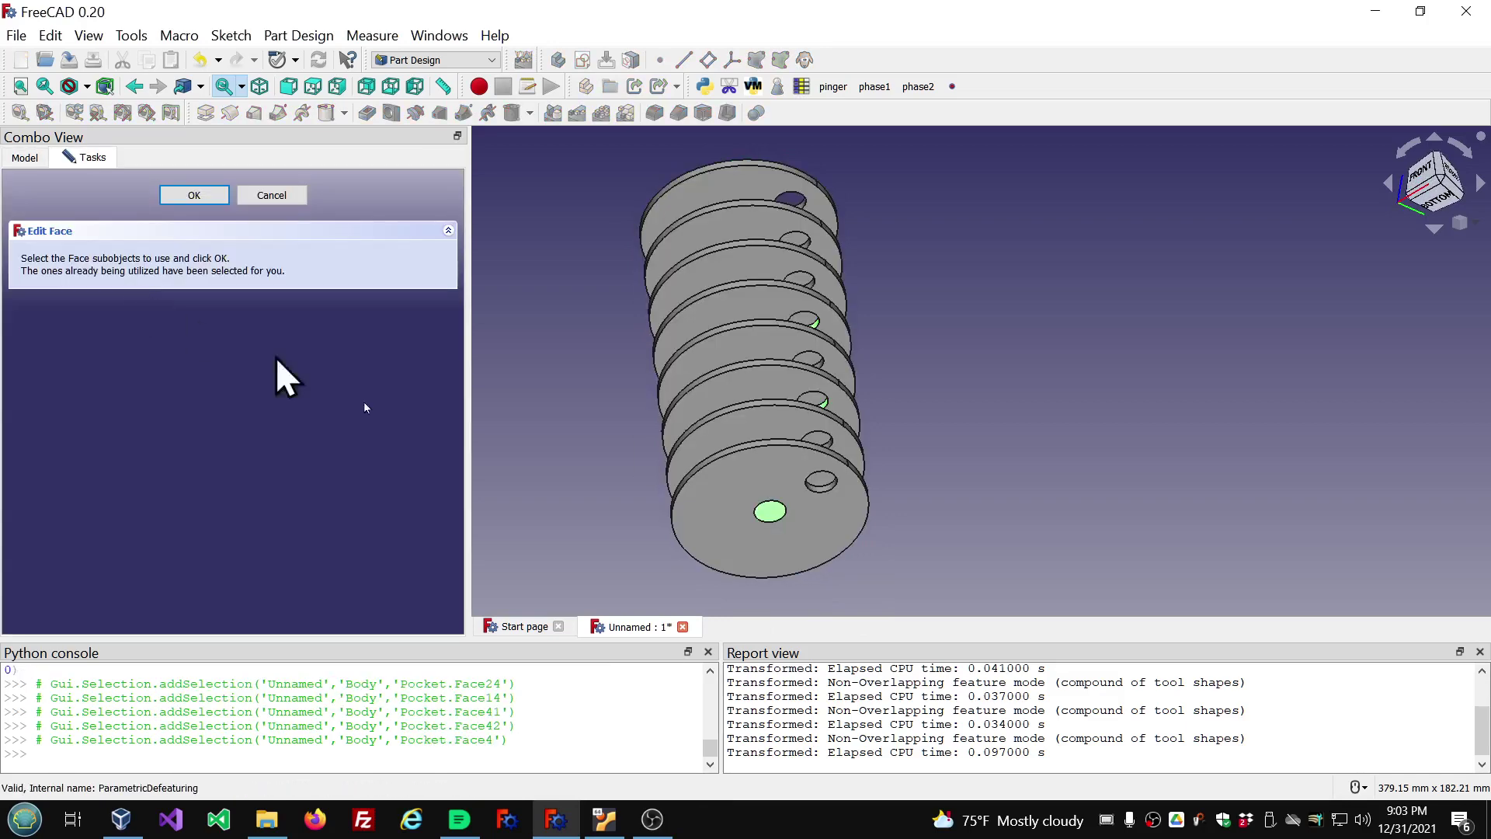
{"action": "left_click", "coordinate": [775, 513]}
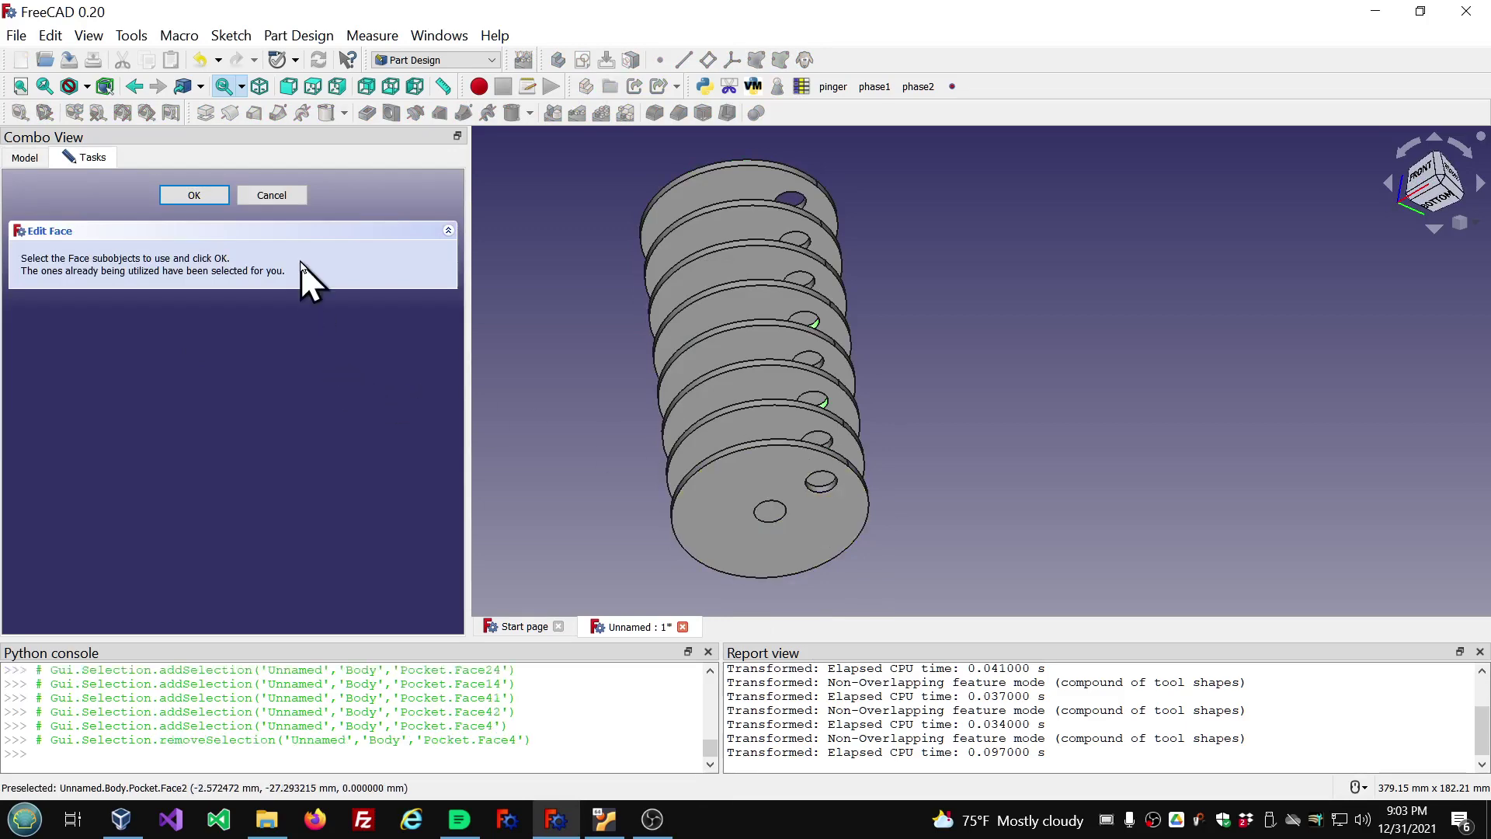
{"action": "left_click", "coordinate": [195, 195]}
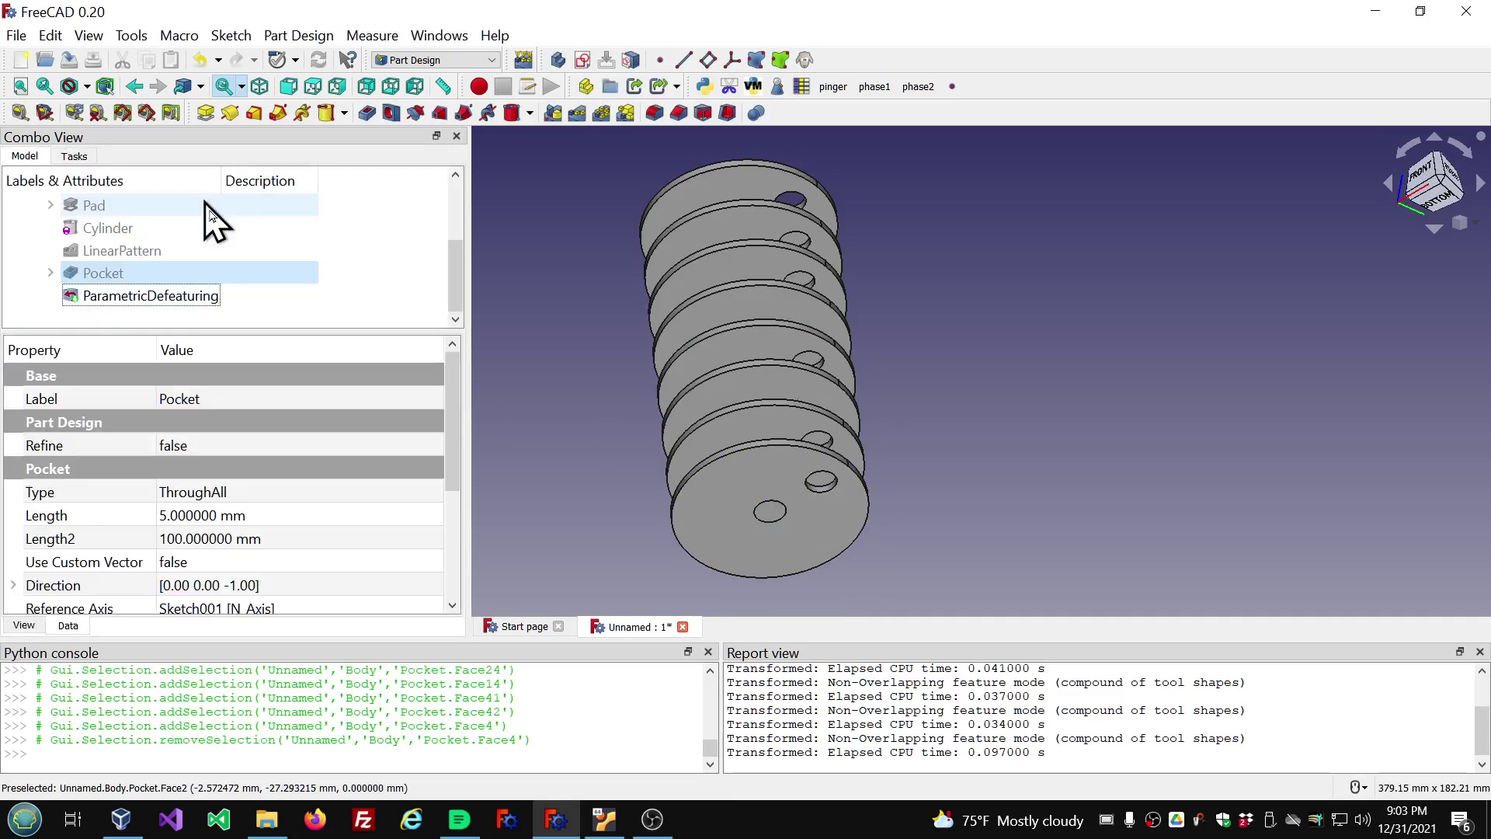
Set the ParametricDefeaturing Refine property to true and view the stack upright.
{"action": "scroll", "coordinate": [242, 497], "scroll_direction": "down", "scroll_amount": 2}
{"action": "left_click", "coordinate": [185, 299]}
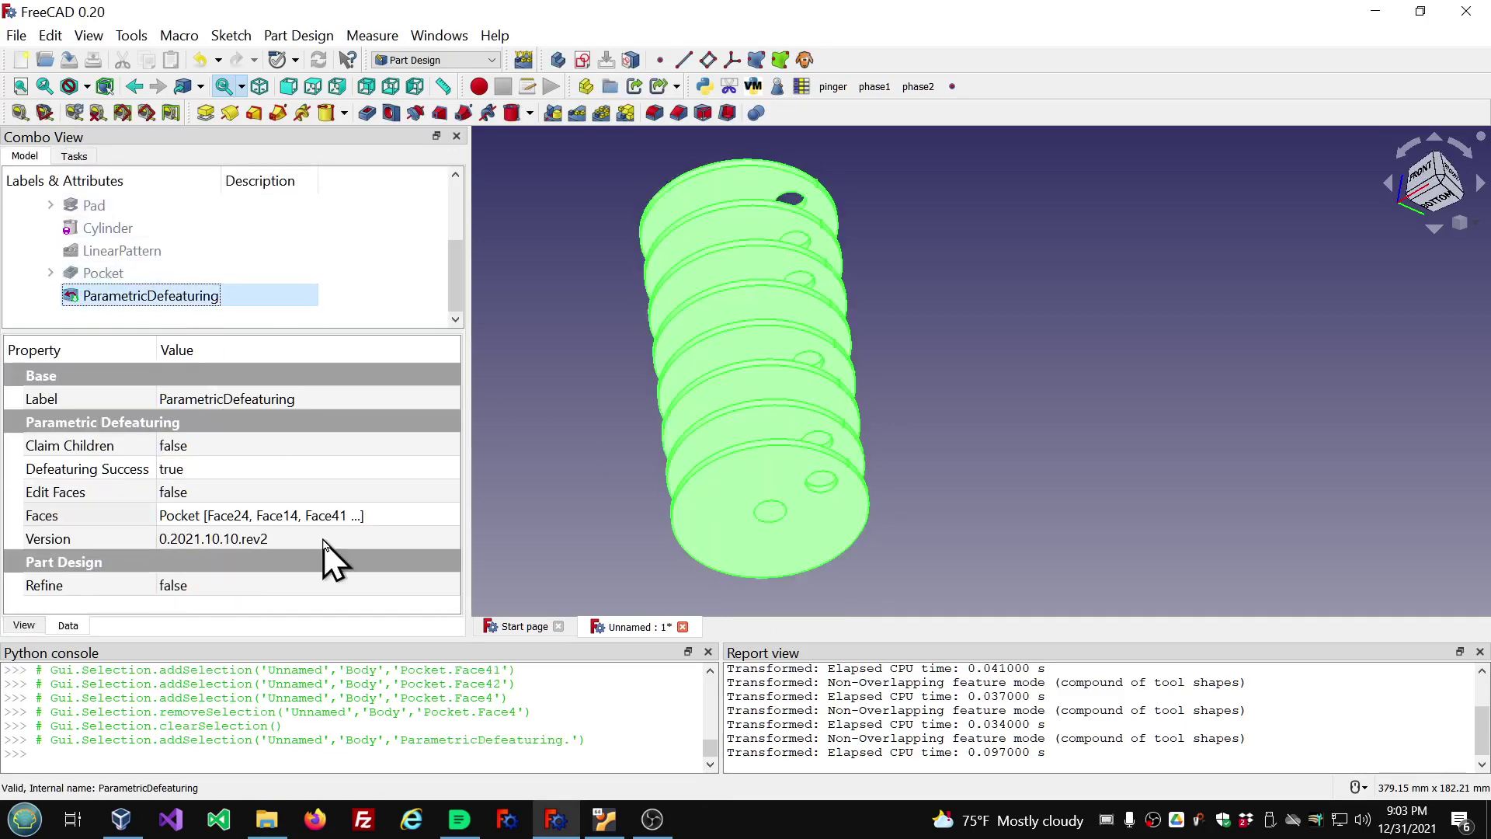
{"action": "left_click", "coordinate": [283, 586]}
{"action": "scroll", "coordinate": [282, 584], "scroll_direction": "down", "scroll_amount": 1}
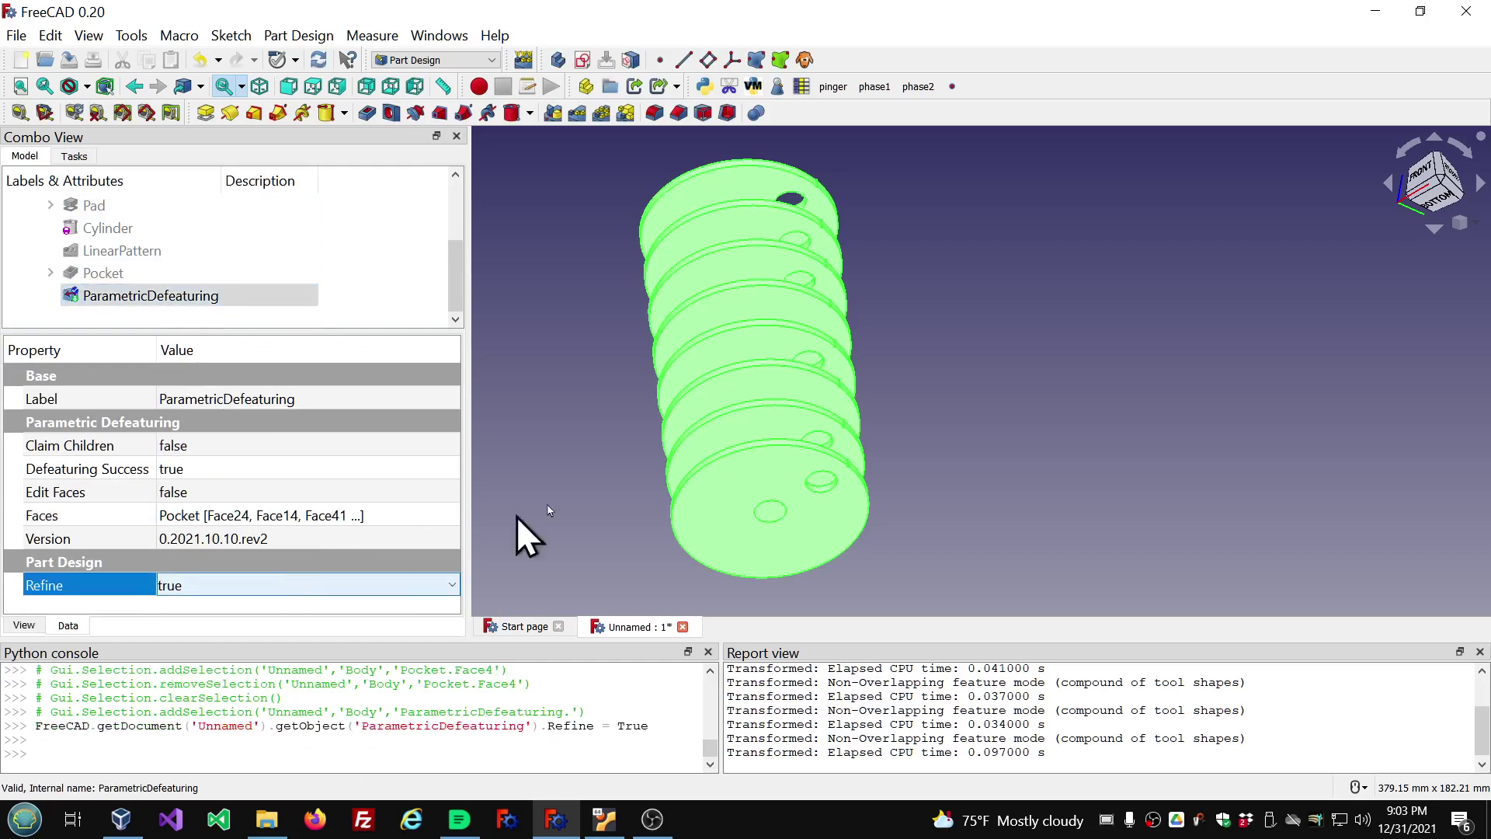
{"action": "left_click", "coordinate": [576, 466]}
{"action": "middle_click_drag", "start_coordinate": [975, 388], "coordinate": [959, 427]}
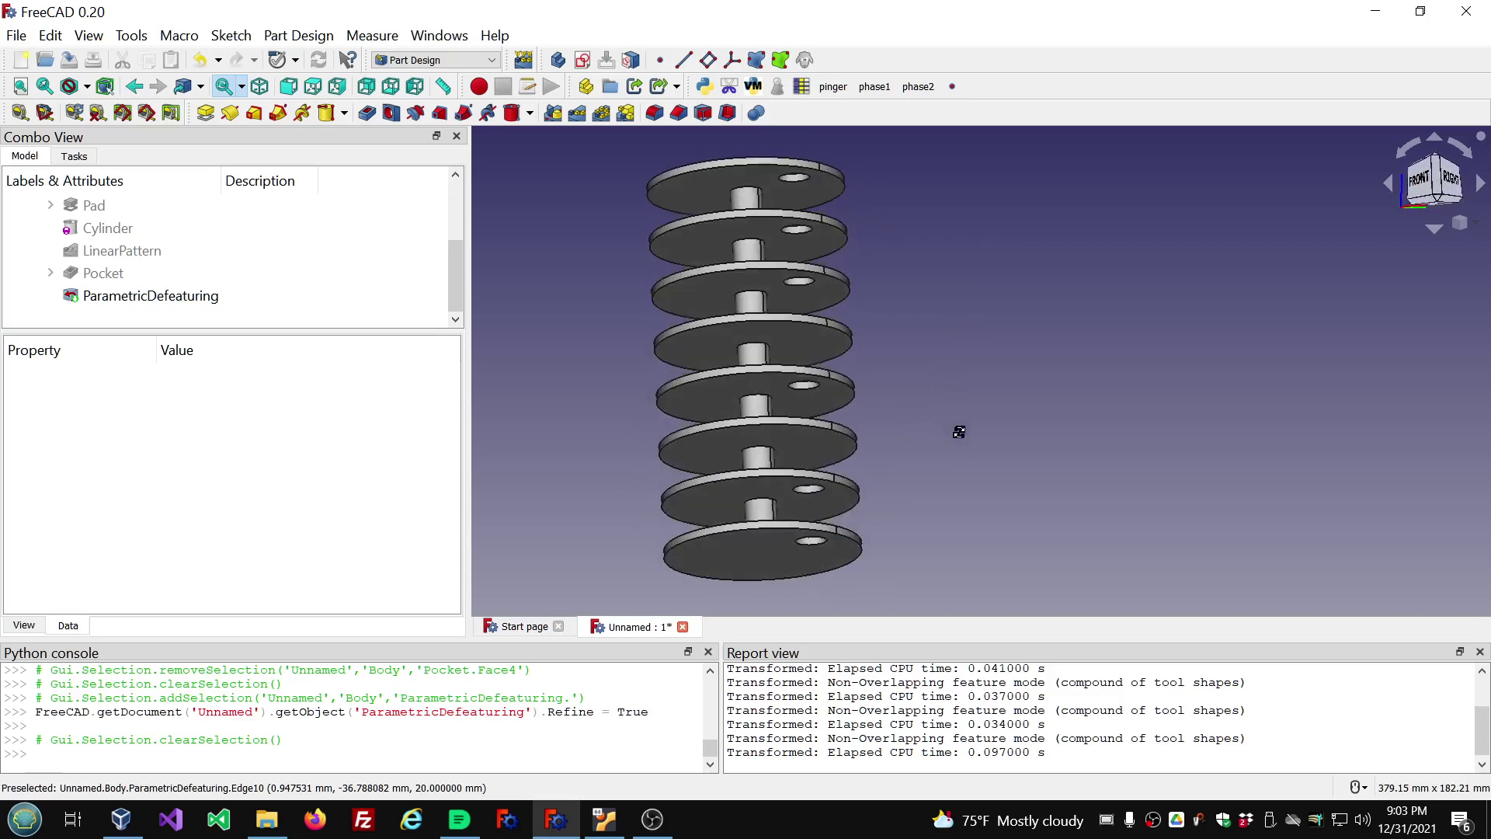
Zoom in on the refined disc stack, then switch to the Parametric Defeaturing forum thread.
{"action": "scroll", "coordinate": [646, 441], "scroll_direction": "up", "scroll_amount": 3}
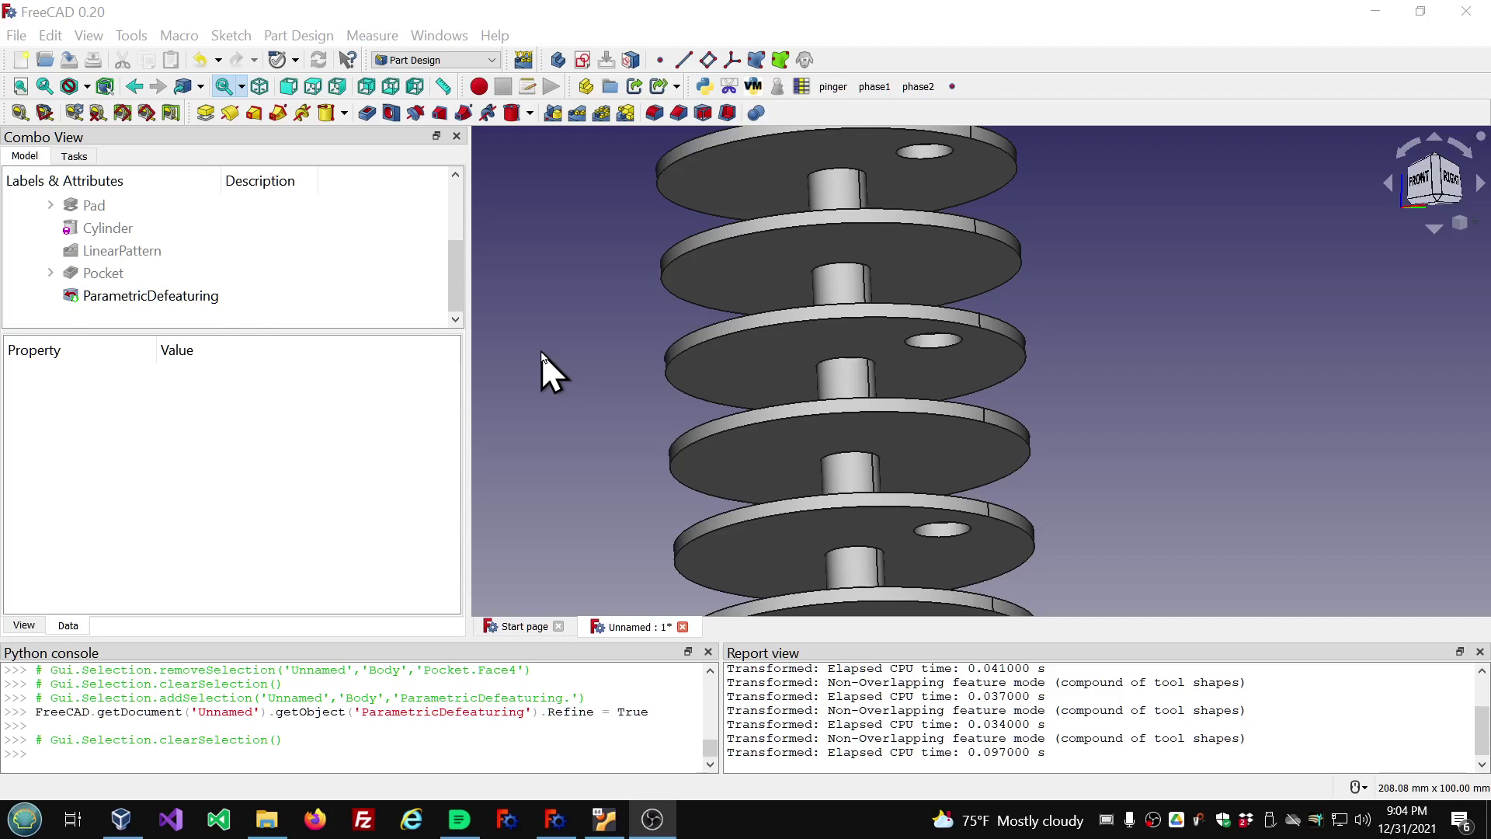
{"action": "left_click_drag", "start_coordinate": [457, 292], "coordinate": [463, 209]}
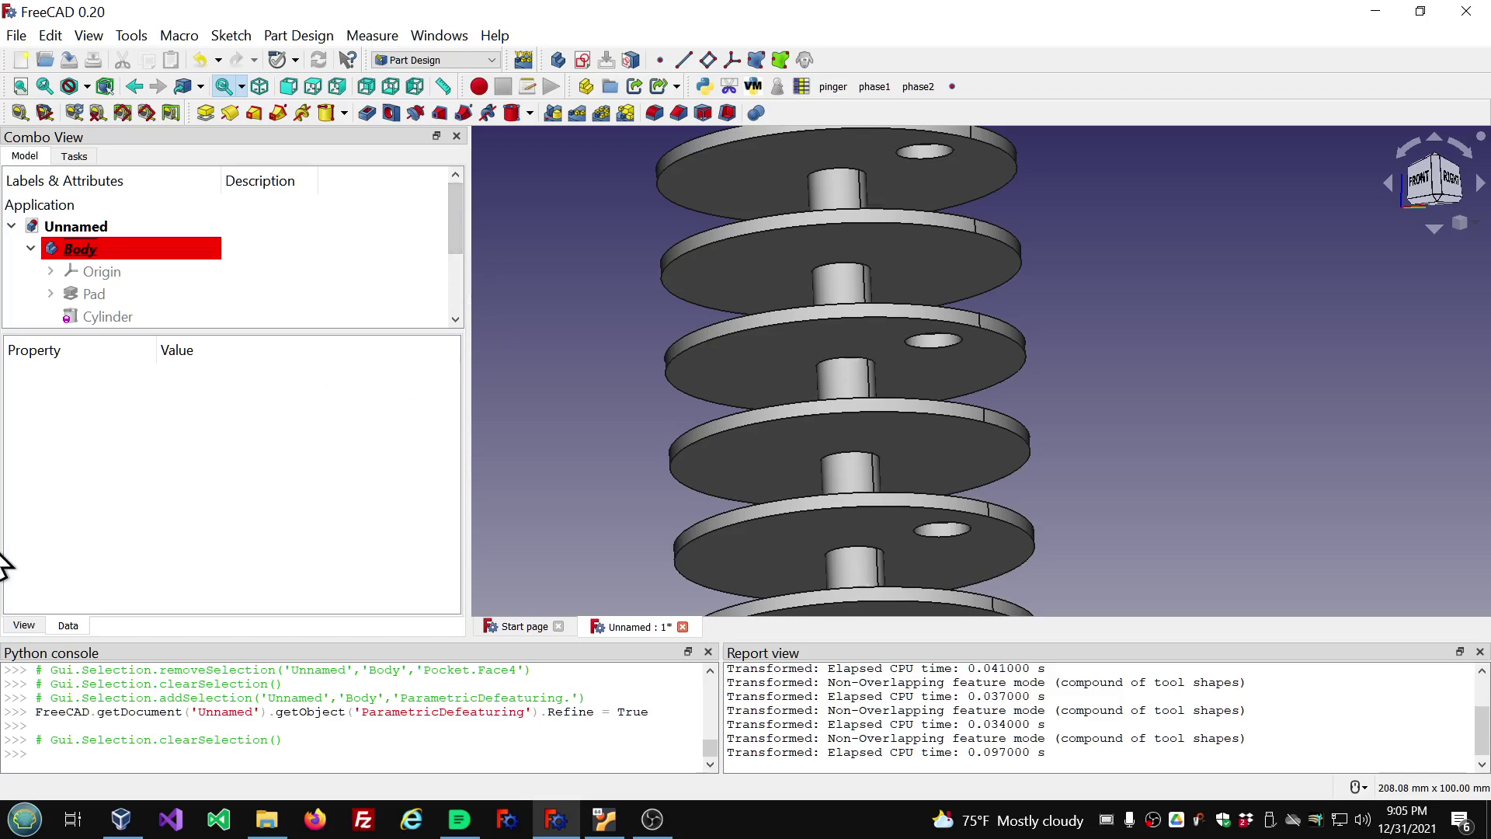
{"action": "key", "text": "alt+Tab"}
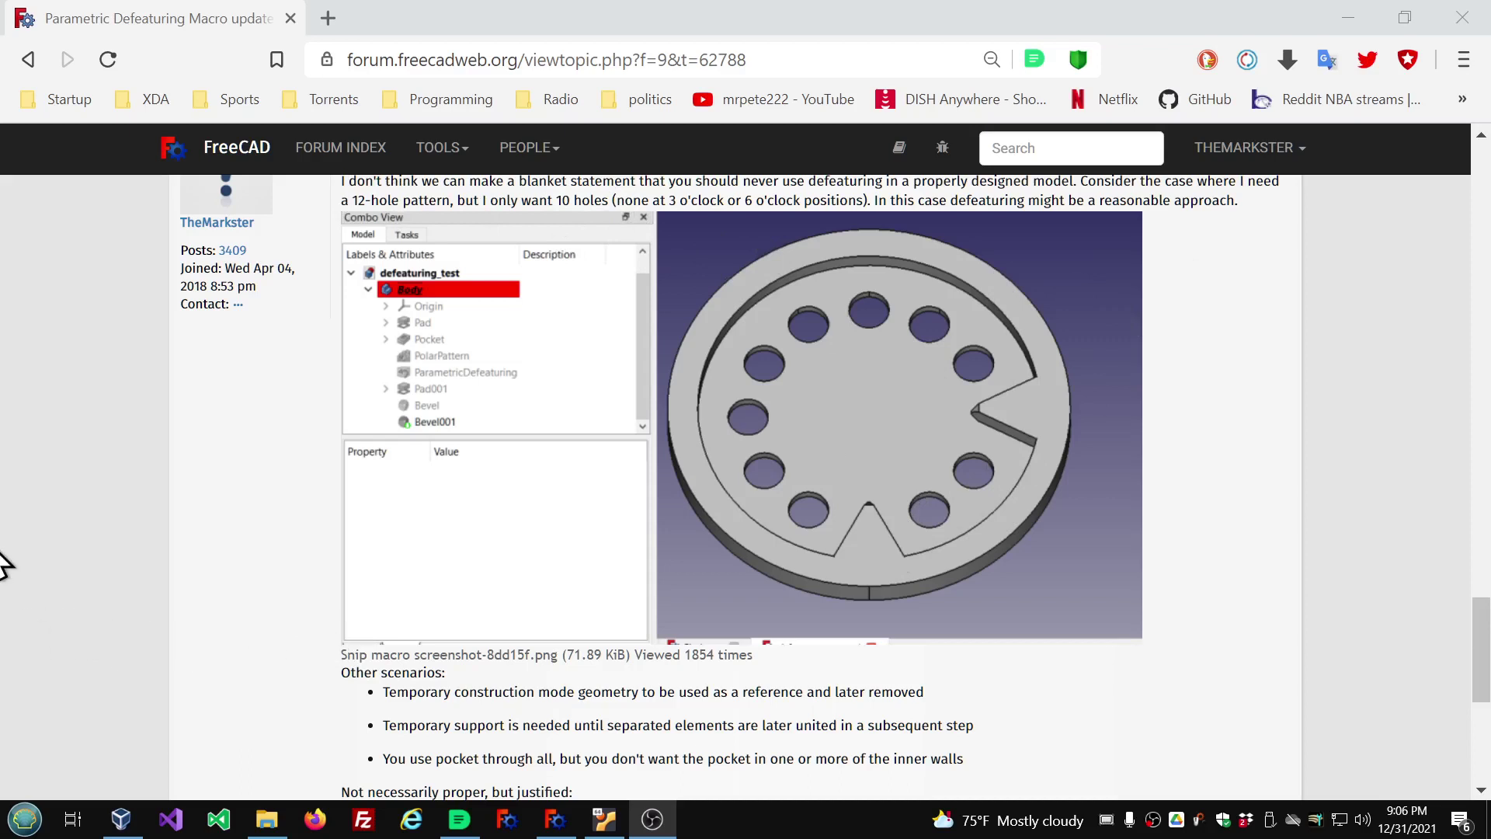
Compare the post's before/after screenshots of the holed plate and the face editor explanation.
{"action": "scroll", "coordinate": [12, 563], "scroll_direction": "up", "scroll_amount": 10}
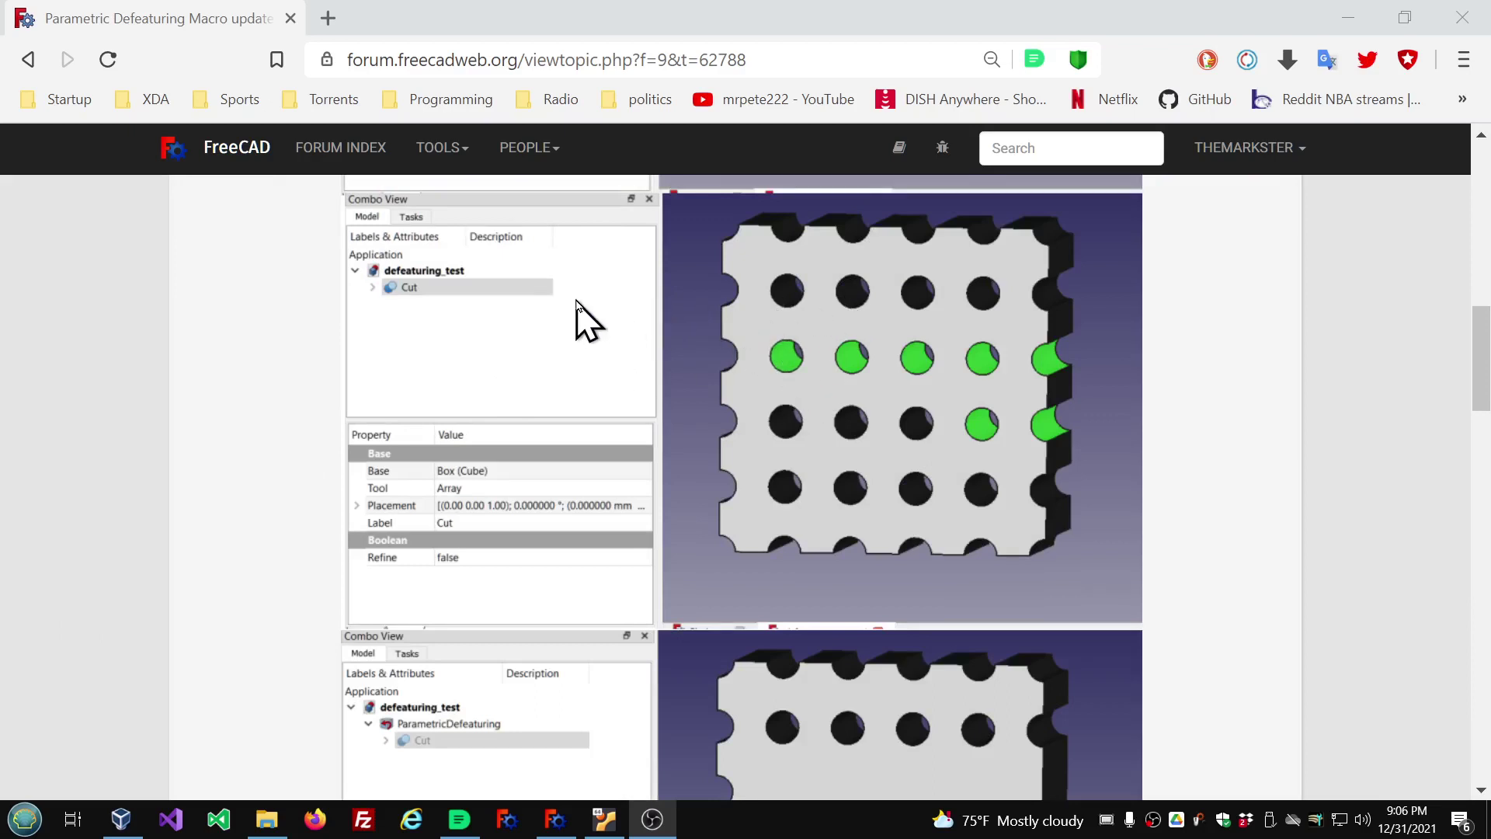
{"action": "scroll", "coordinate": [582, 314], "scroll_direction": "down", "scroll_amount": 3}
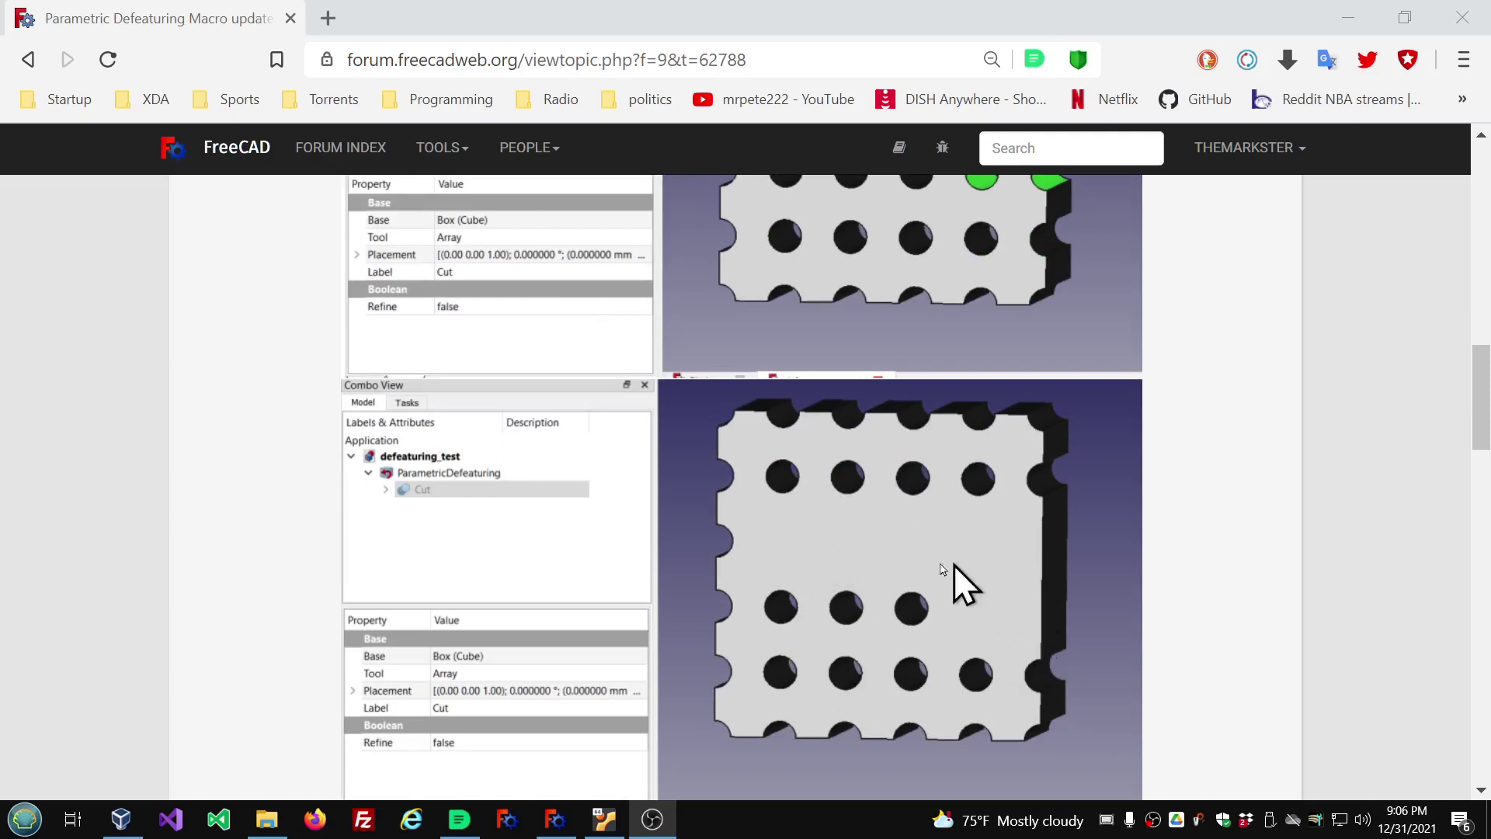
{"action": "scroll", "coordinate": [619, 435], "scroll_direction": "up", "scroll_amount": 3}
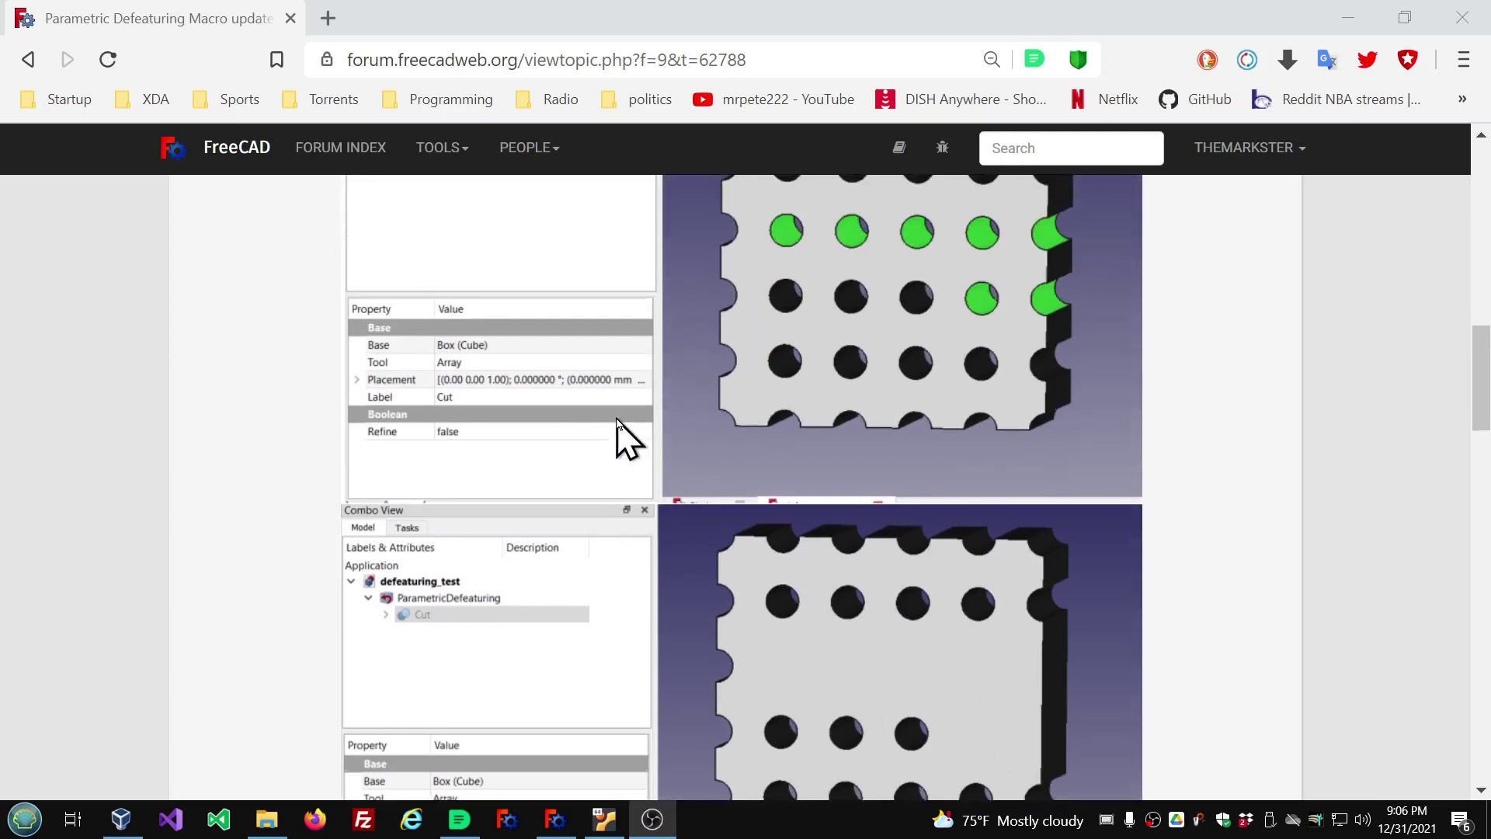
{"action": "scroll", "coordinate": [619, 435], "scroll_direction": "down", "scroll_amount": 5}
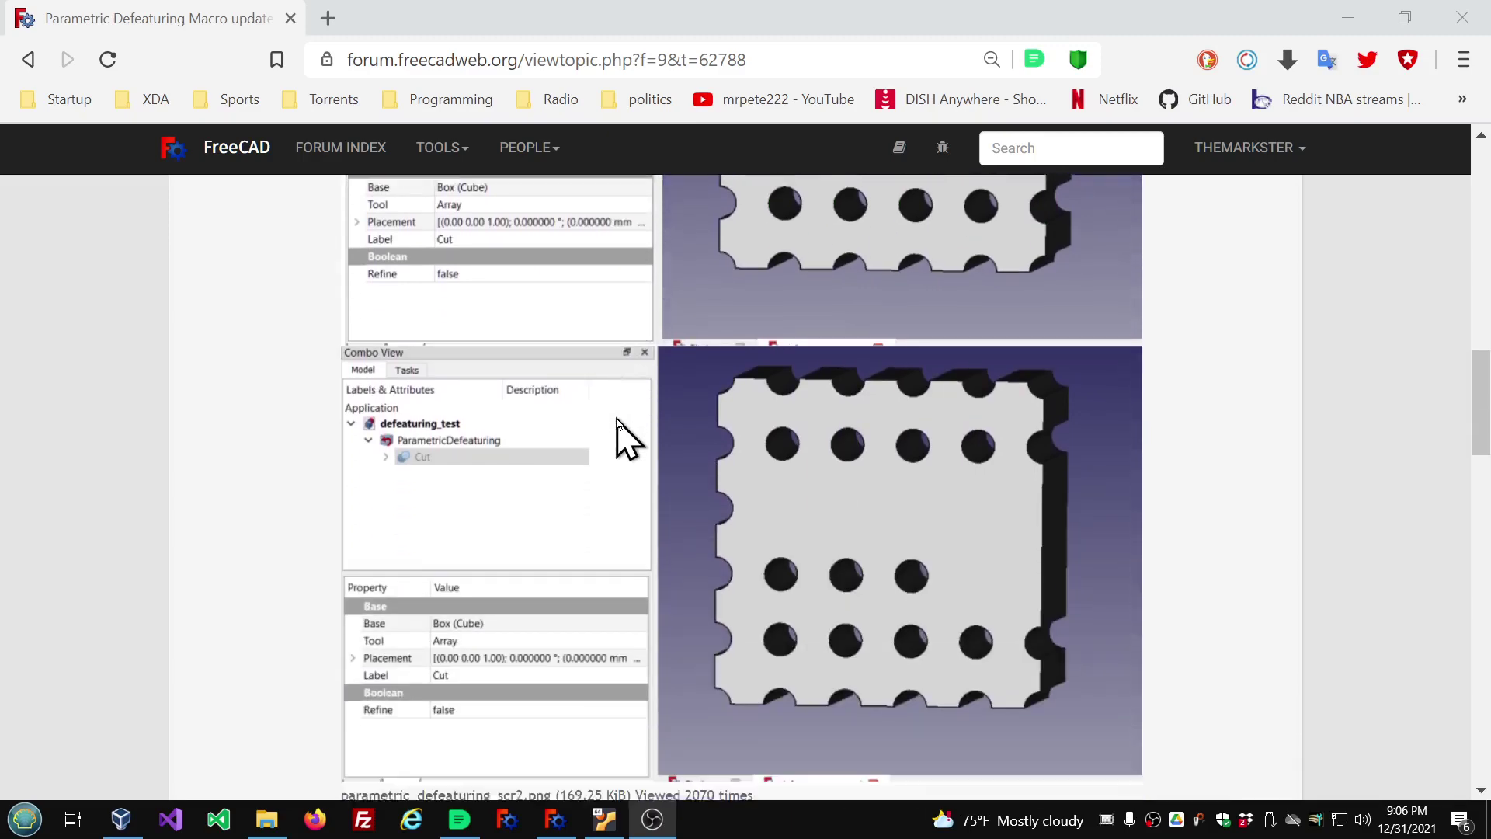
{"action": "scroll", "coordinate": [619, 435], "scroll_direction": "up", "scroll_amount": 2}
{"action": "scroll", "coordinate": [619, 435], "scroll_direction": "up", "scroll_amount": 3}
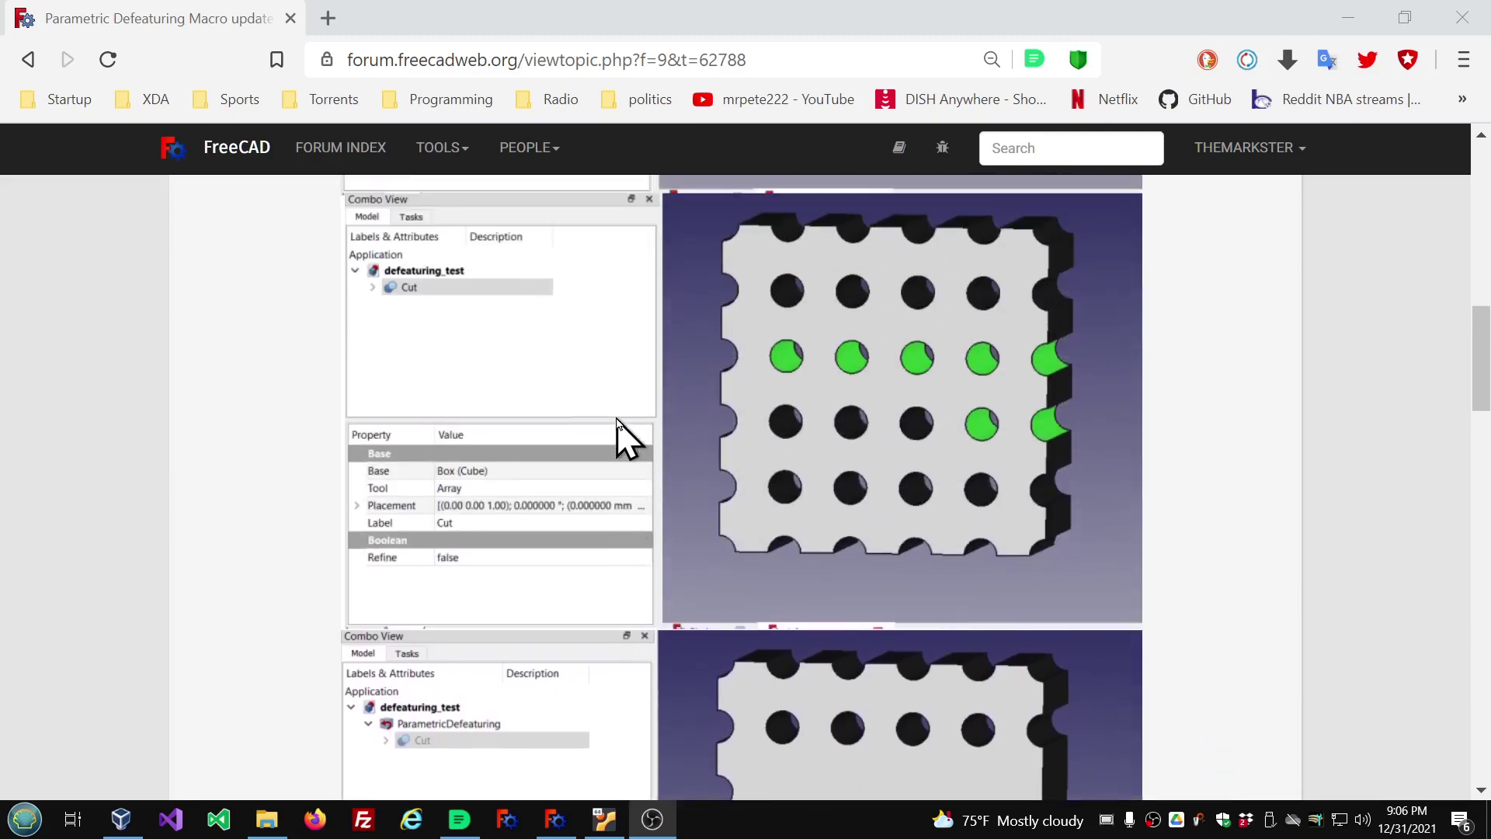
{"action": "scroll", "coordinate": [619, 434], "scroll_direction": "down", "scroll_amount": 3}
{"action": "scroll", "coordinate": [618, 435], "scroll_direction": "up", "scroll_amount": 9}
{"action": "scroll", "coordinate": [619, 435], "scroll_direction": "down", "scroll_amount": 4}
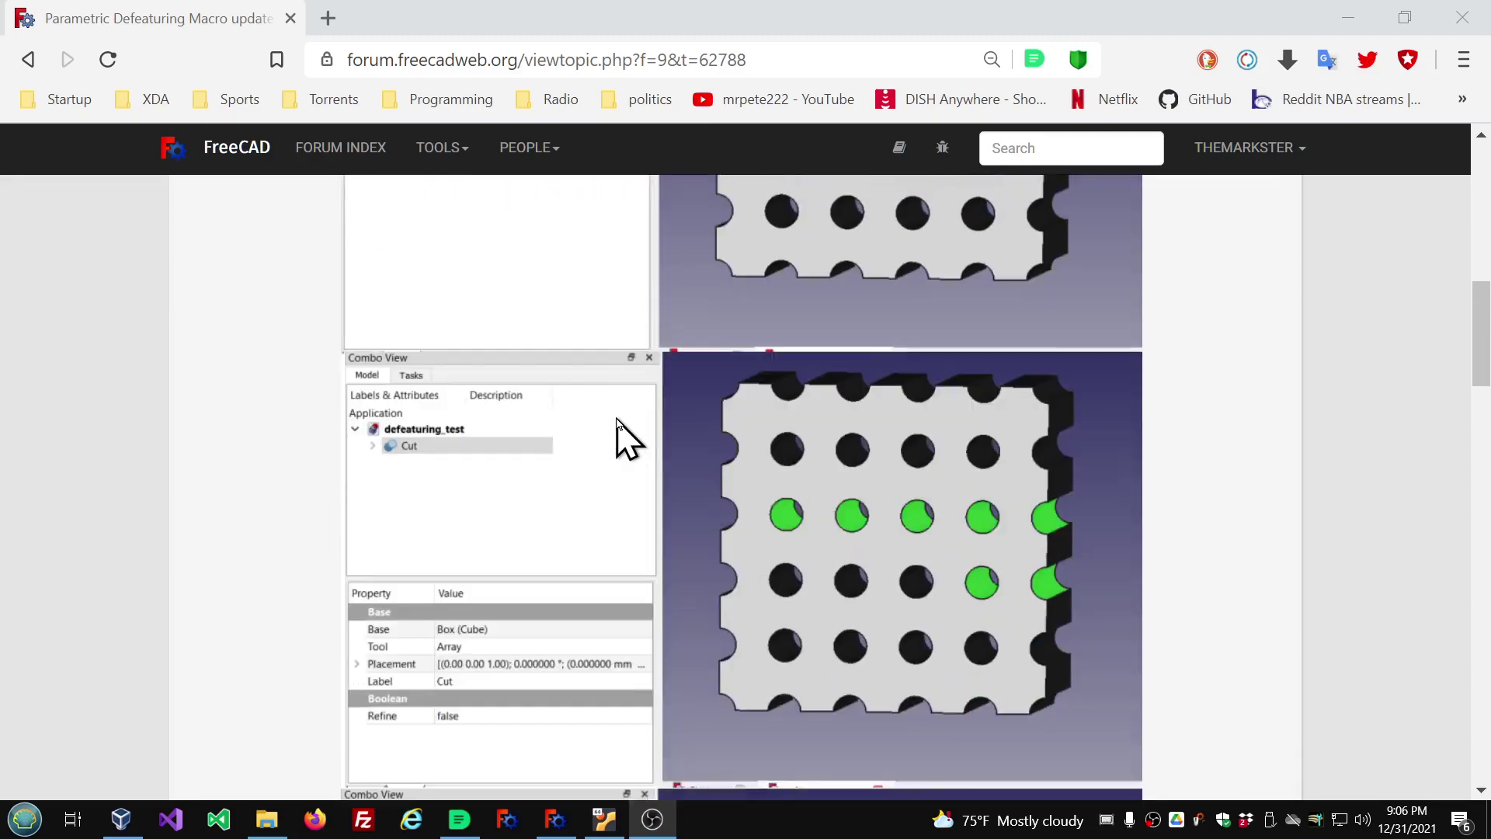
{"action": "scroll", "coordinate": [619, 435], "scroll_direction": "down", "scroll_amount": 2}
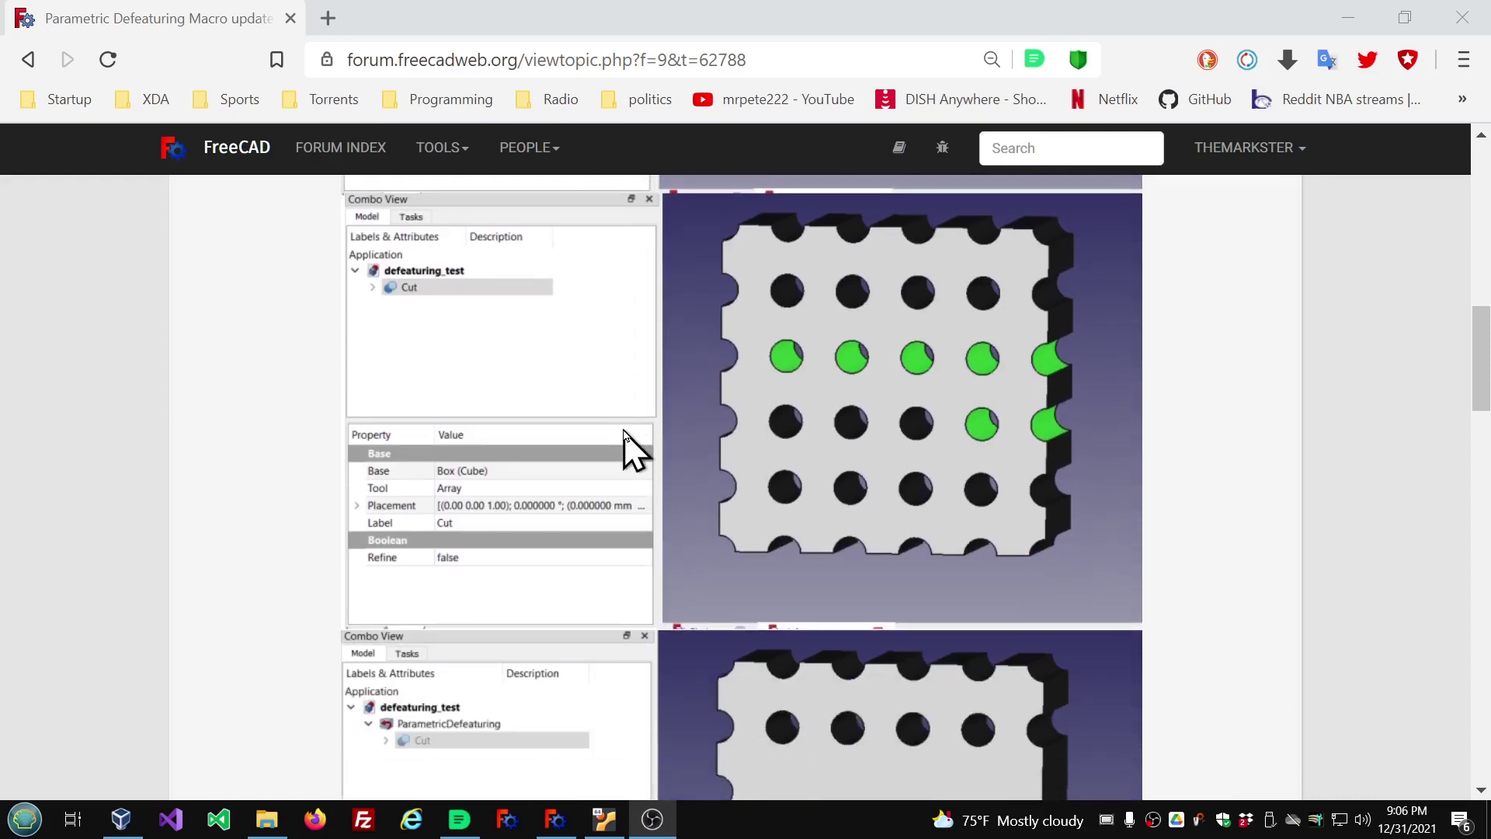
{"action": "scroll", "coordinate": [619, 423], "scroll_direction": "down", "scroll_amount": 5}
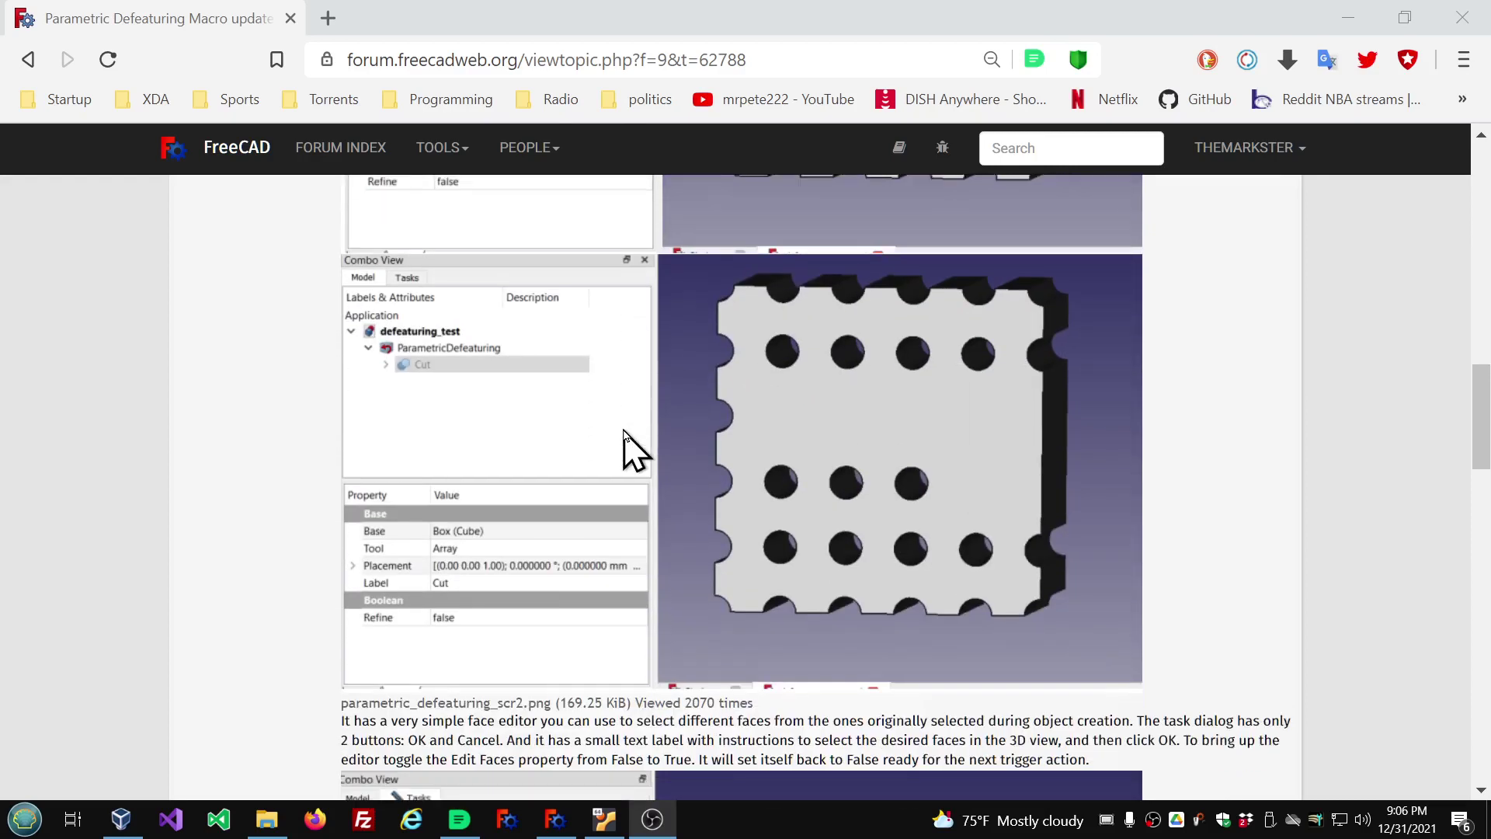